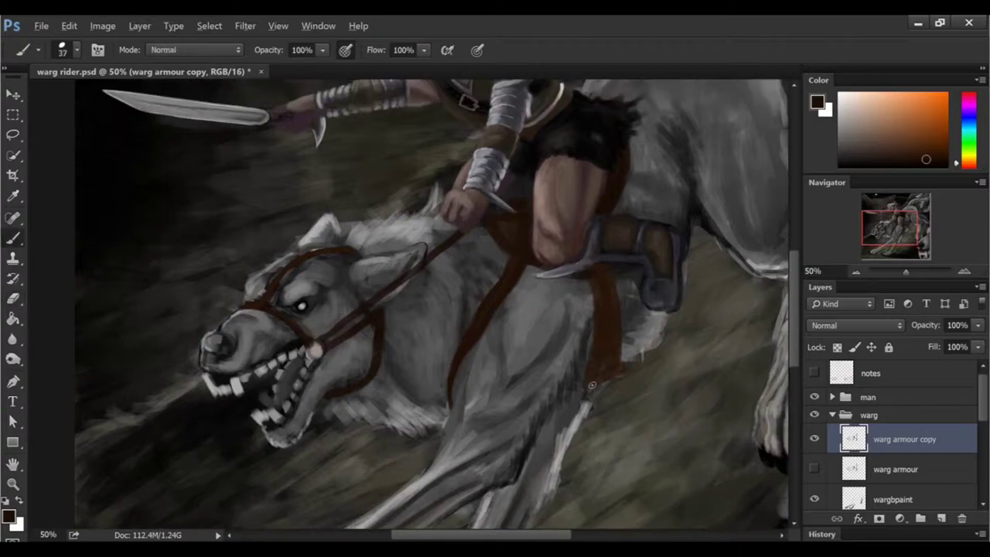
Step: Paint dark brown strap strokes down the warg's chest and across its foreleg, then zoom out
left_click_drag(588, 358, 574, 391)
mouse_move(625, 359)
left_mouse_down()
mouse_move(673, 325)
mouse_move(662, 331)
left_mouse_up()
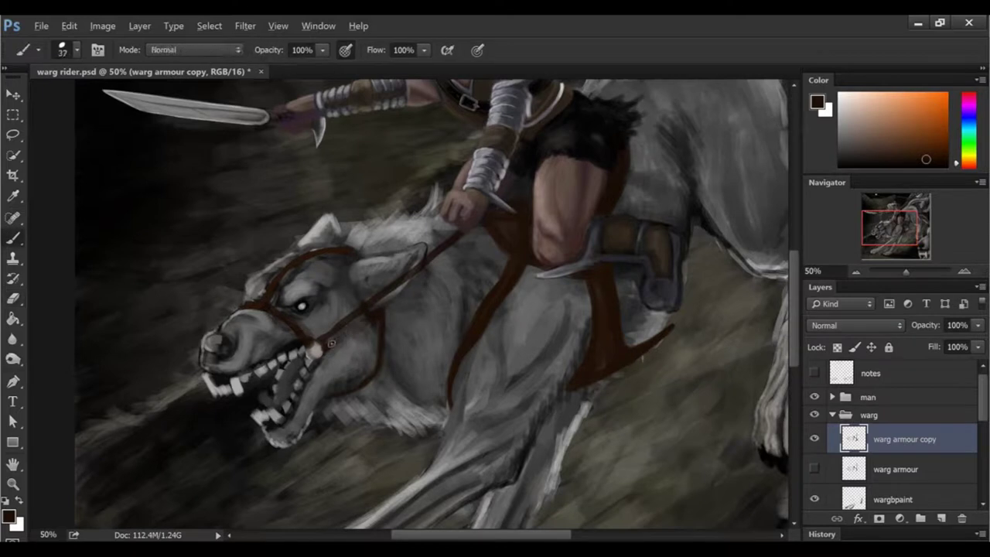
key("e")
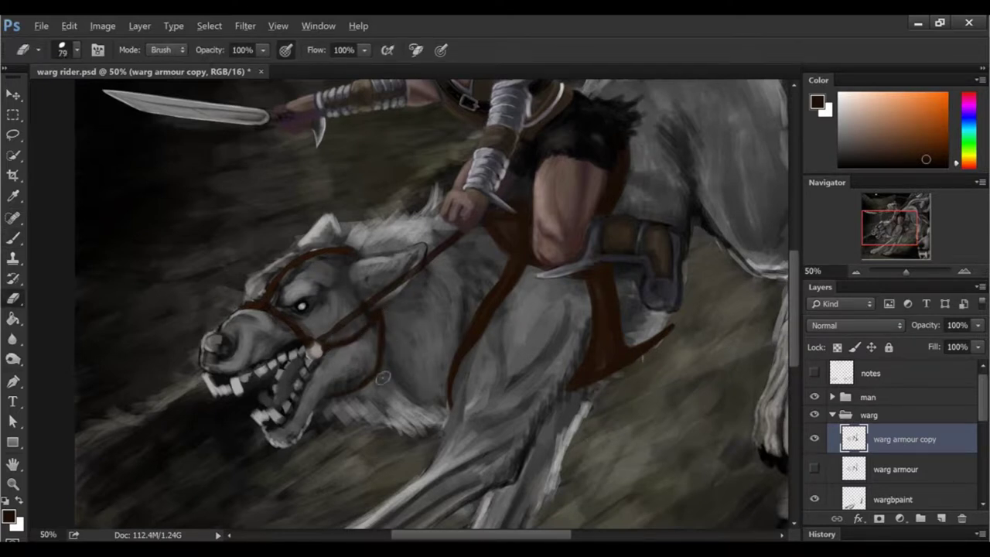
key("b")
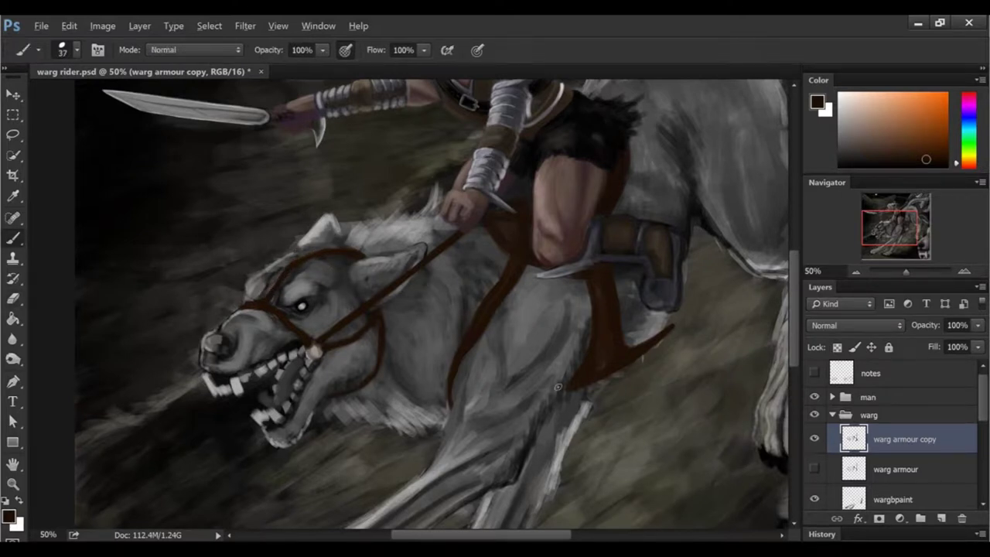
scroll(797, 328, "up", 3)
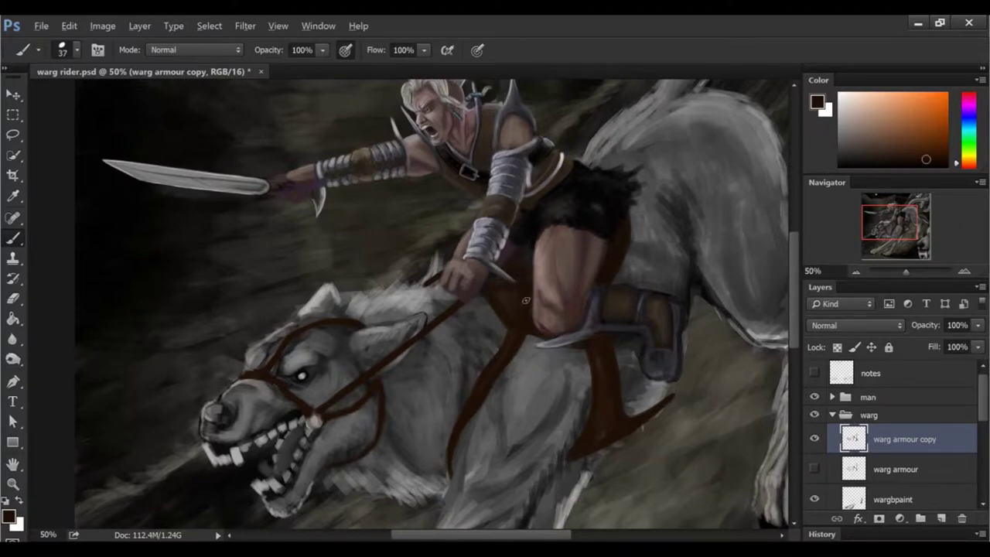
key("ctrl+minus")
key("ctrl+minus")
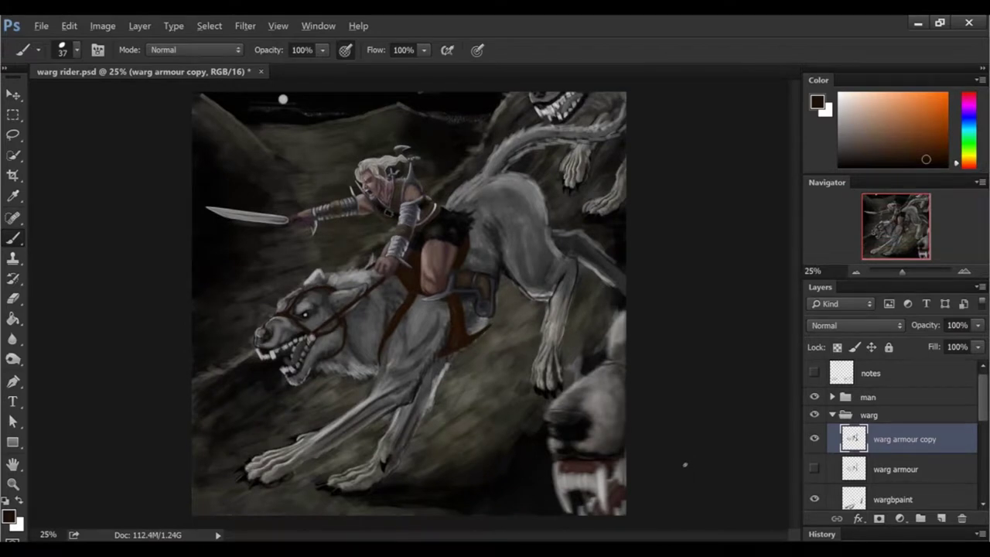
Step: Hide the rider's sword layer and add a new empty layer above it
left_click(832, 397)
scroll(889, 433, "down", 3)
left_click(814, 441)
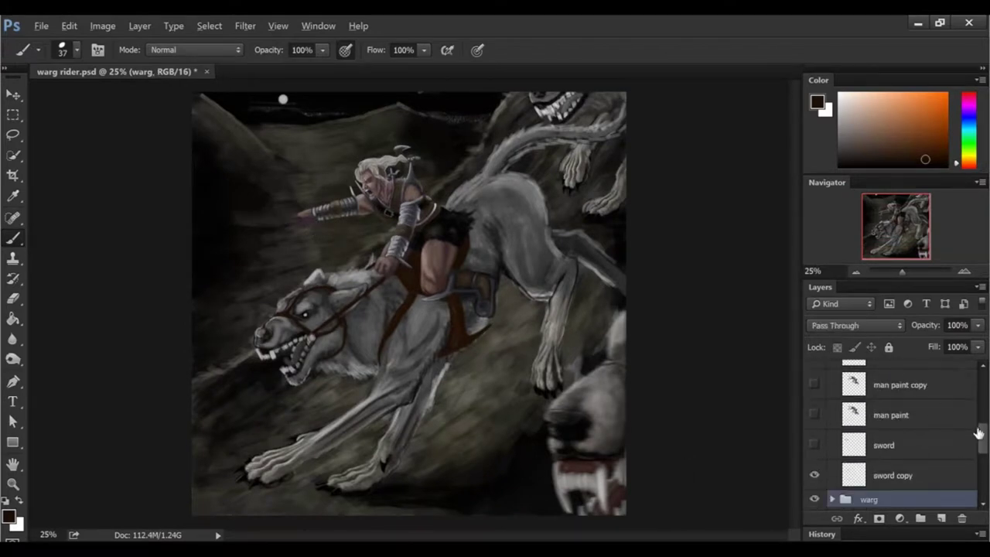
left_click(818, 443)
left_click(940, 518)
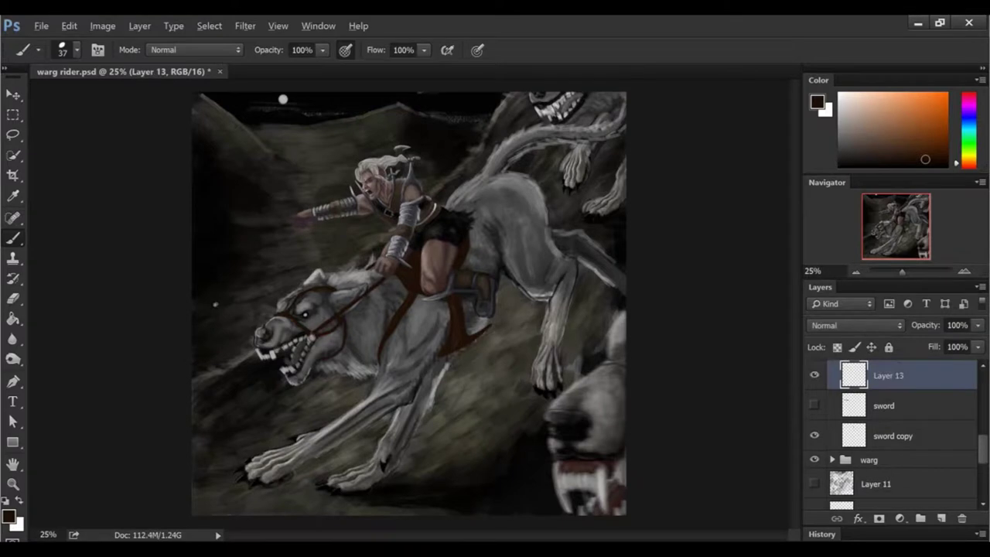
Step: Draw a thin vertical rectangle and rotate it into a forward-slanting spear in the rider's hand
key("u")
left_click_drag(272, 144, 274, 415)
key("v")
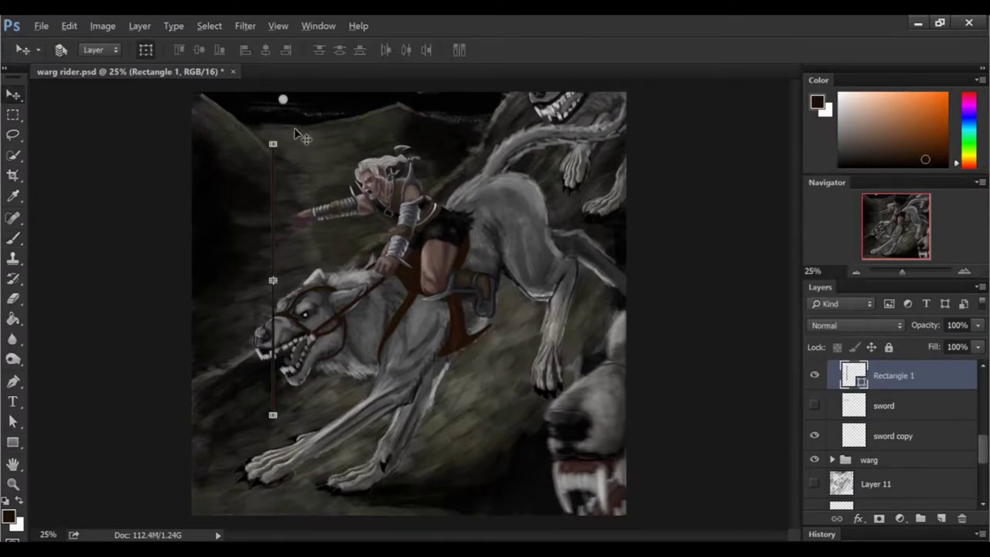
key("ctrl+t")
left_click_drag(294, 131, 199, 161)
left_click(395, 230)
key("ctrl+t")
left_click_drag(364, 241, 406, 249)
key("b")
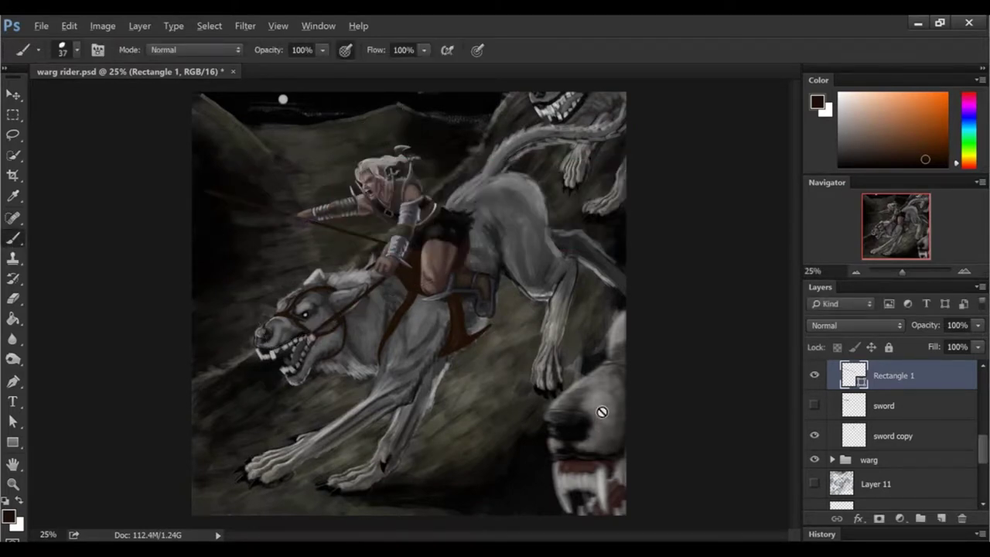
Step: Add a new paint layer, zoom in on the rider, and sample a grey-blue colour
key("ctrl+shift+alt+n")
key("ctrl+plus")
left_click(409, 181, "alt")
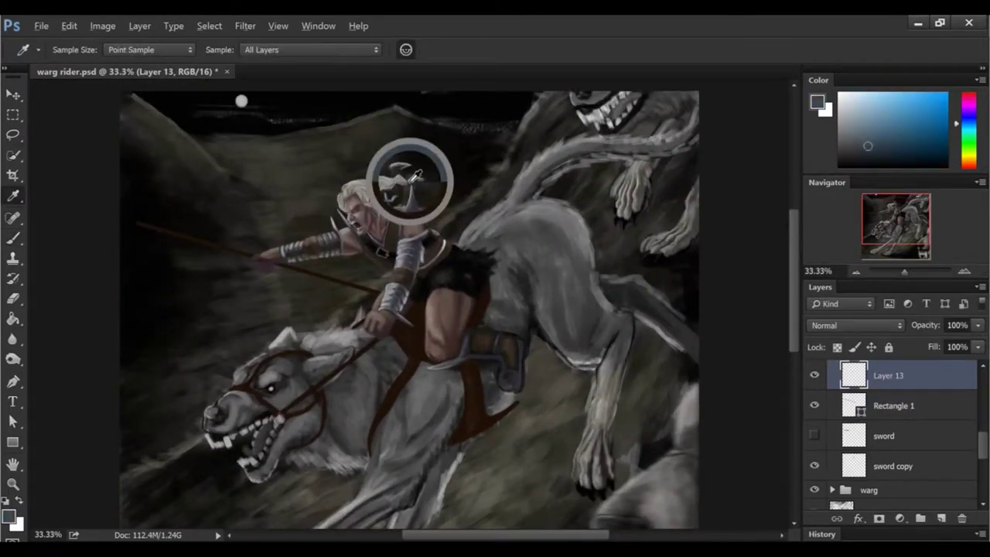
left_click(893, 405)
Step: Tilt the spear shaft about 7.7 degrees and return to the painting layer
key("ctrl+t")
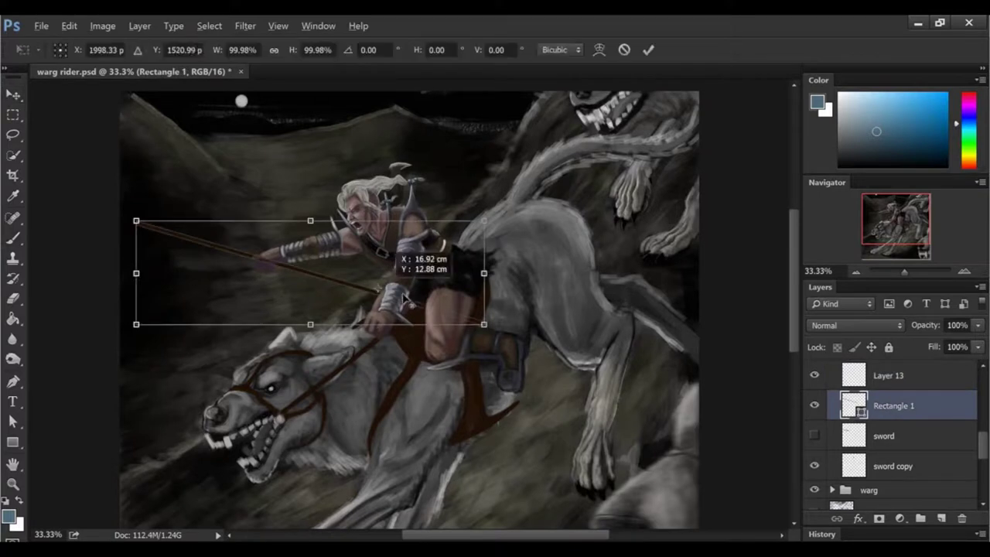
left_click_drag(402, 246, 460, 313)
left_click(888, 375)
left_click(405, 232)
Step: Sketch a light-blue banner with a toothed end at the spear tip and fill it in
left_click_drag(139, 187, 286, 142)
mouse_move(210, 235)
left_mouse_down()
mouse_move(281, 208)
mouse_move(305, 184)
left_mouse_up()
left_click_drag(286, 143, 316, 179)
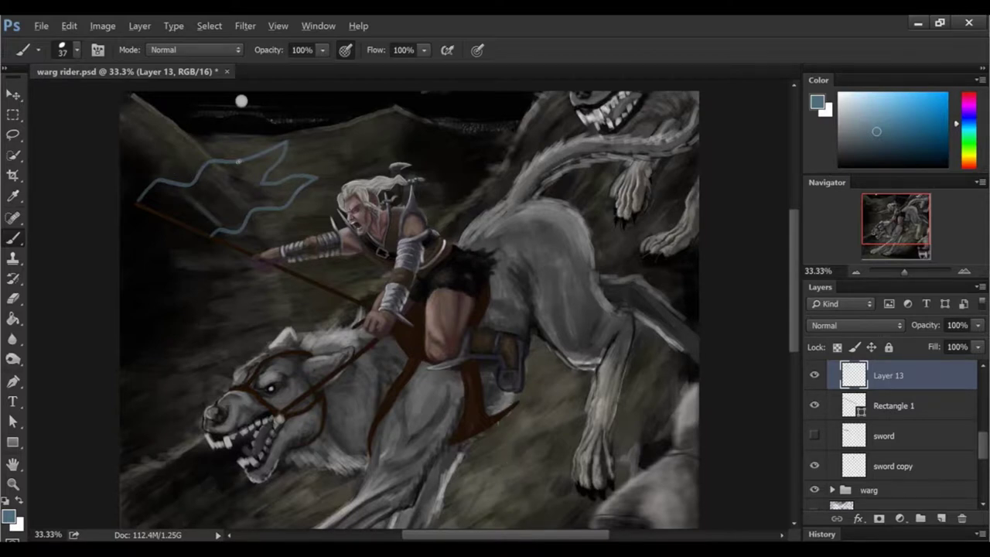
mouse_move(154, 189)
left_mouse_down()
mouse_move(213, 231)
mouse_move(168, 210)
mouse_move(195, 216)
left_mouse_up()
key("e")
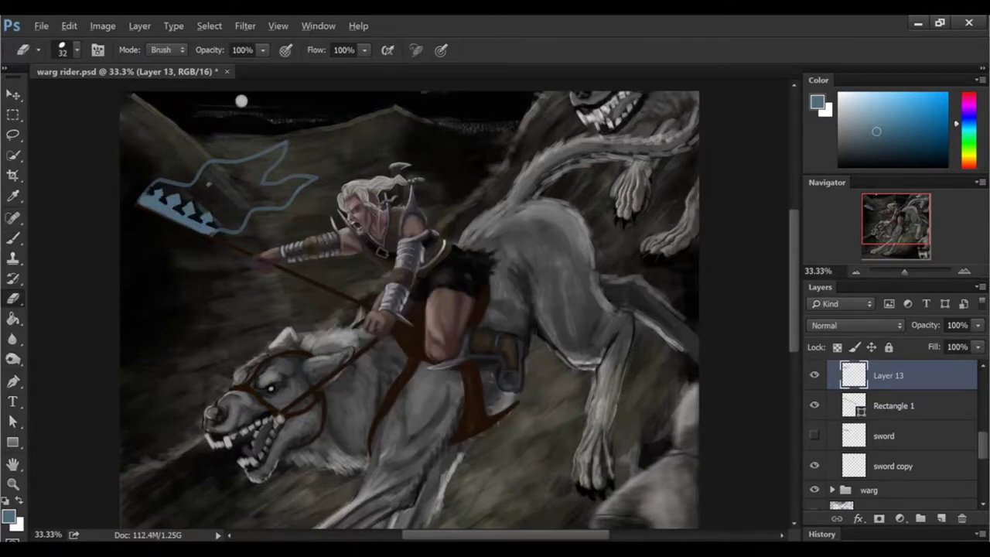
key("b")
mouse_move(153, 178)
left_mouse_down()
mouse_move(291, 176)
mouse_move(233, 236)
left_mouse_up()
mouse_move(255, 158)
left_mouse_down()
mouse_move(260, 174)
mouse_move(277, 154)
mouse_move(288, 201)
left_mouse_up()
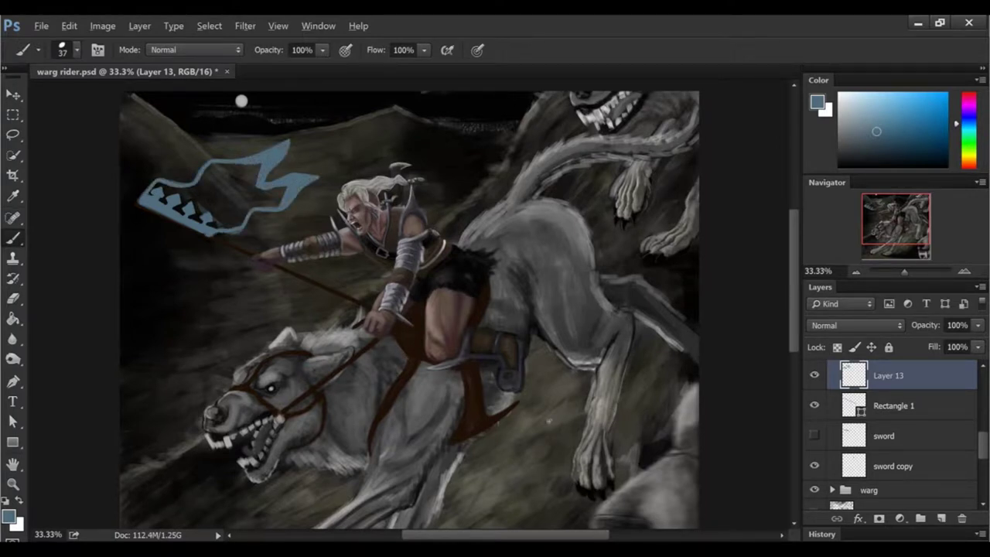
mouse_move(298, 151)
left_mouse_down()
mouse_move(309, 128)
mouse_move(302, 147)
mouse_move(337, 185)
left_mouse_up()
Step: Touch up the inside of the blue banner with brush and eraser
key("e")
key("b")
left_click_drag(282, 161, 298, 117)
left_click_drag(271, 151, 238, 160)
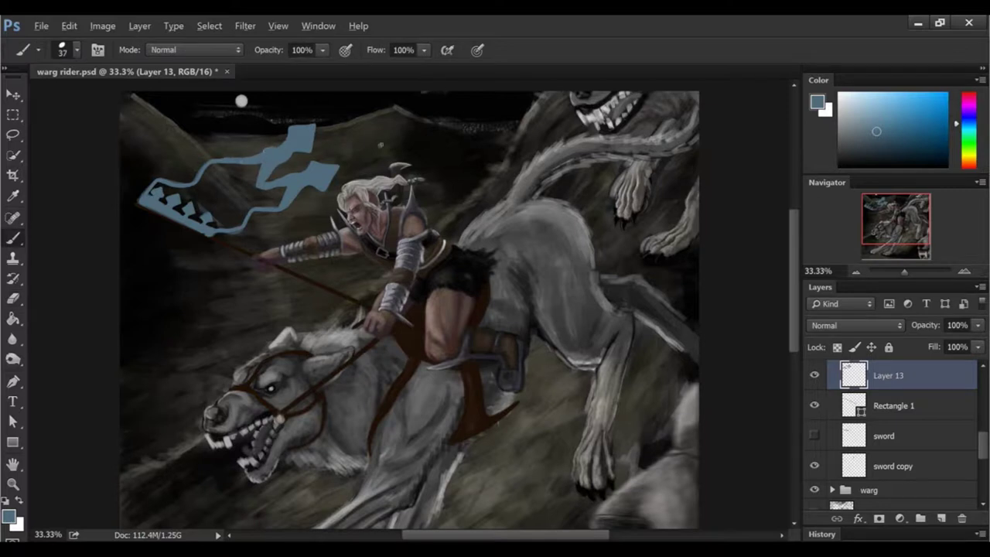
key("e")
Step: Open medieval horse armour.jpg from the Pictures folder
key("super+e")
left_click(237, 307)
left_click_drag(729, 305, 729, 417)
double_click(662, 324)
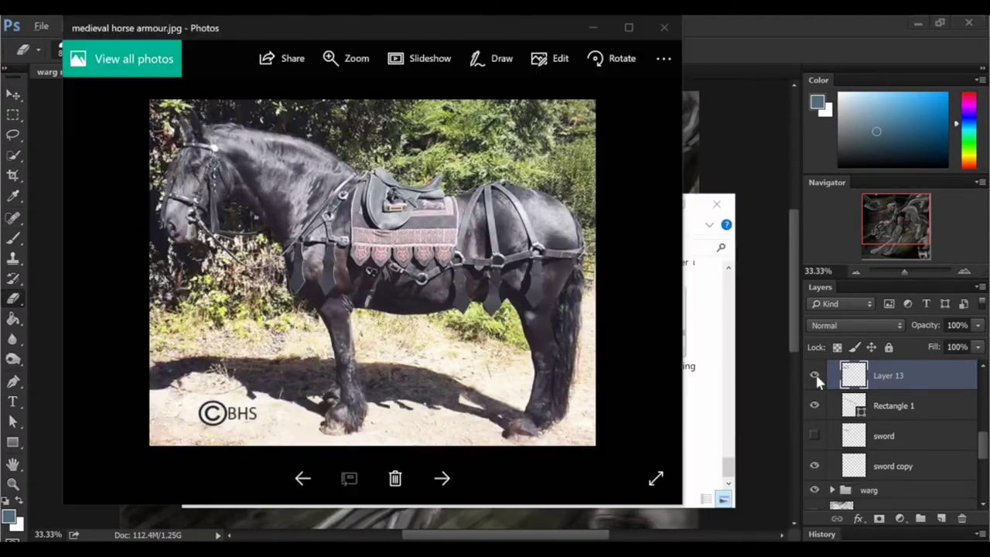
Step: Snap the reference photo to the left half and Photoshop to the right
left_click(640, 116)
key("super+Left")
left_click(781, 232)
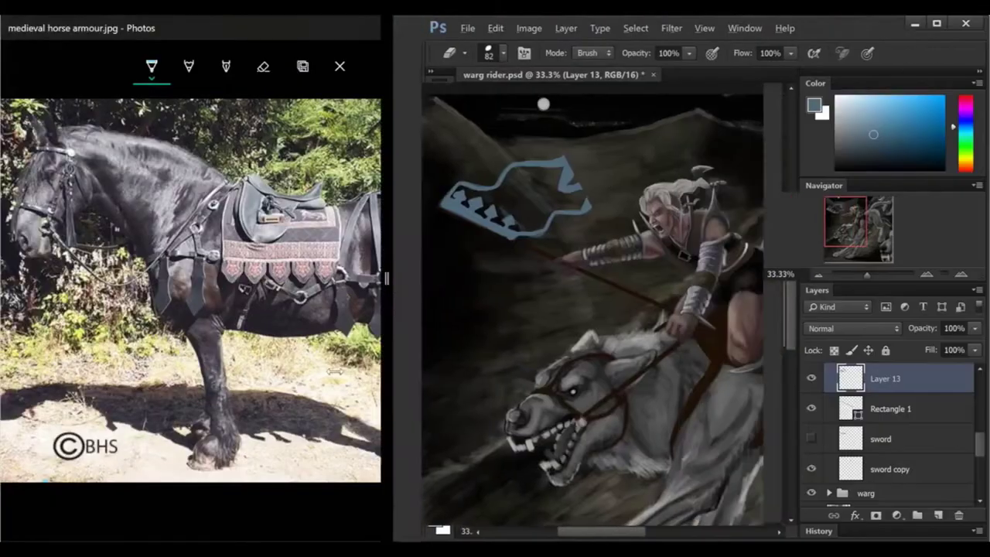
left_click_drag(792, 340, 792, 319)
Step: Erase and redraw the banner's right end with a clawed shape and extended top edge
key("b")
key("e")
left_click_drag(576, 197, 572, 240)
key("b")
mouse_move(550, 198)
left_mouse_down()
mouse_move(577, 195)
mouse_move(550, 253)
left_mouse_up()
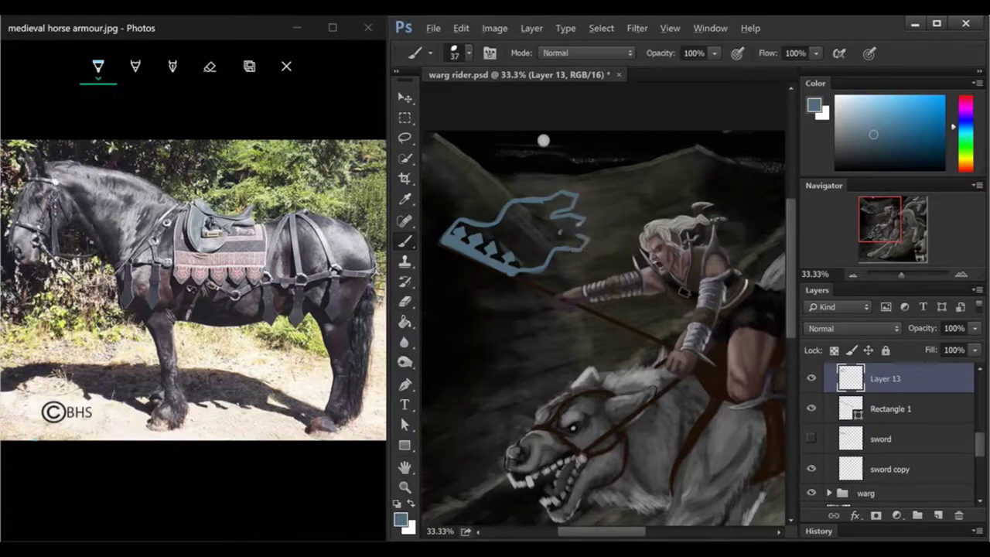
mouse_move(549, 203)
left_mouse_down()
mouse_move(580, 238)
mouse_move(557, 247)
left_mouse_up()
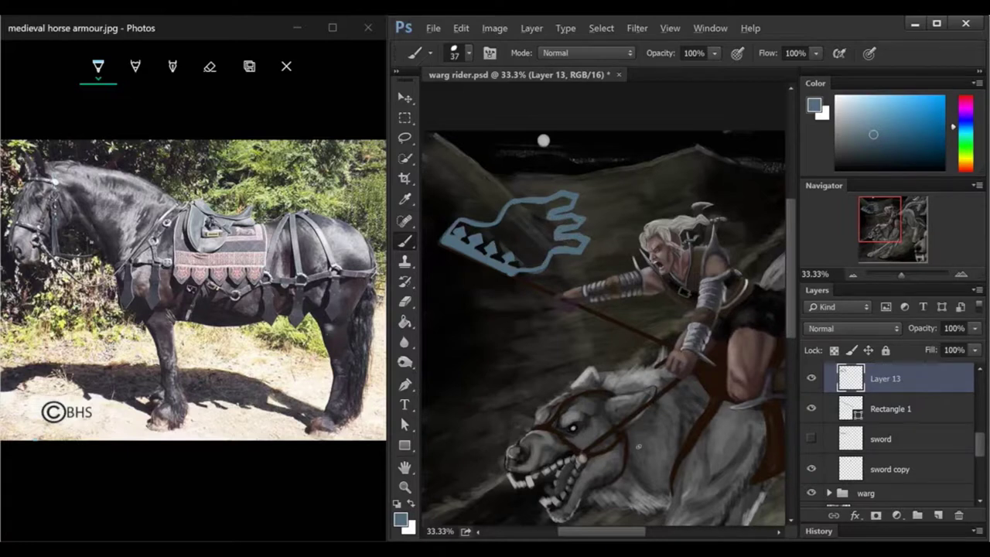
left_click_drag(552, 198, 501, 113)
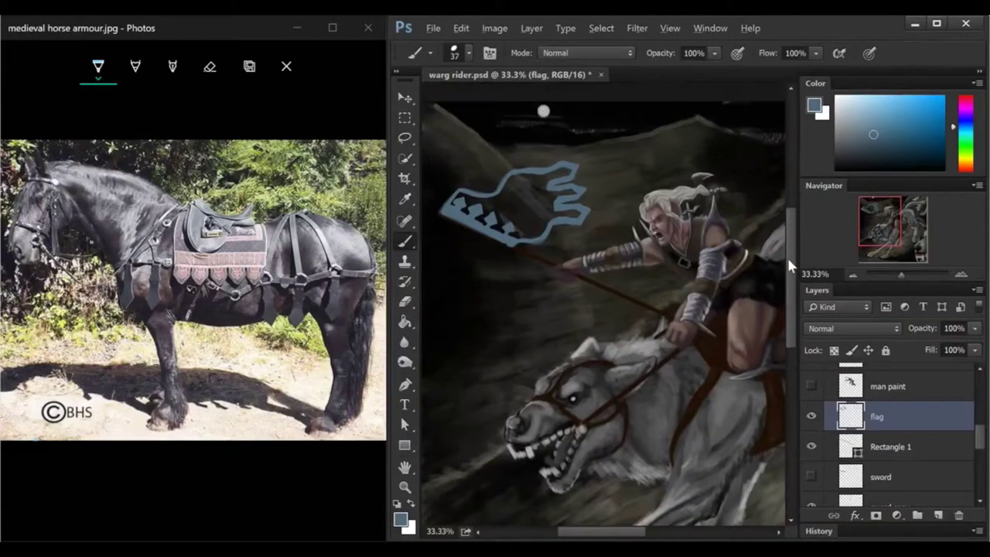
Step: Sketch a wolf head inside the banner and write 'Wolf FACE' above it
mouse_move(494, 207)
left_mouse_down()
mouse_move(530, 179)
mouse_move(533, 224)
mouse_move(536, 211)
left_mouse_up()
left_click_drag(544, 195, 535, 218)
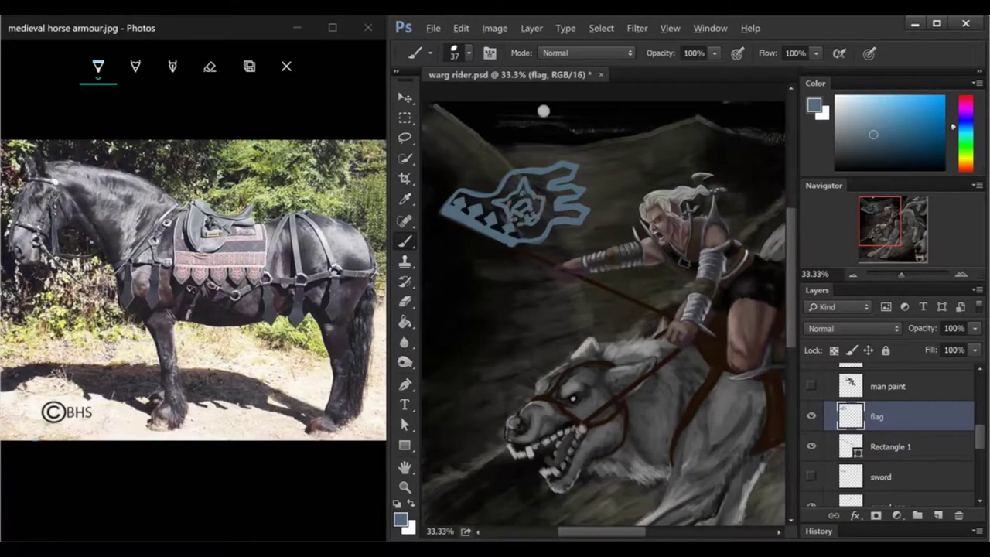
left_click_drag(515, 159, 535, 130)
left_click_drag(539, 136, 560, 140)
mouse_move(565, 135)
left_mouse_down()
mouse_move(576, 144)
mouse_move(597, 125)
left_mouse_up()
left_click_drag(597, 157, 660, 144)
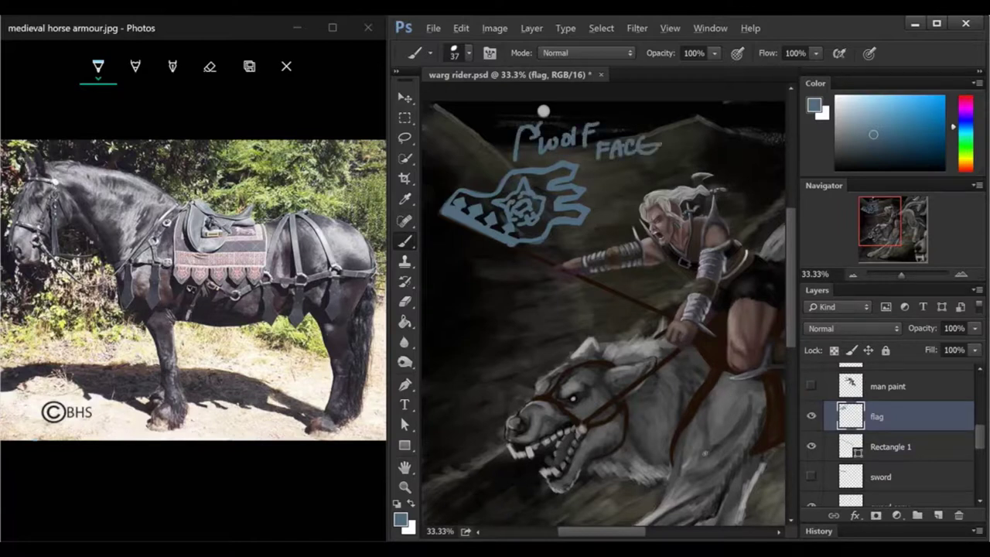
left_click(703, 450, "ctrl")
scroll(704, 450, "down", 3)
Step: With a smaller brush, repaint the warg's bridle, add a light buckle and a shoulder highlight
key("bracketleft")
mouse_move(592, 284)
left_mouse_down()
mouse_move(606, 310)
mouse_move(582, 298)
left_mouse_up()
left_click(590, 287, "alt")
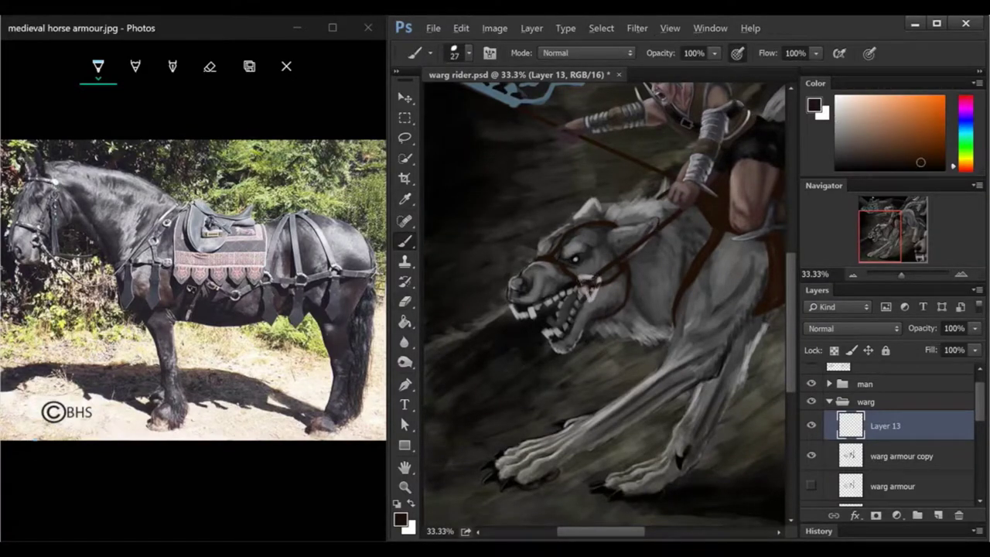
scroll(590, 287, "right", 3)
left_click(495, 285, "alt")
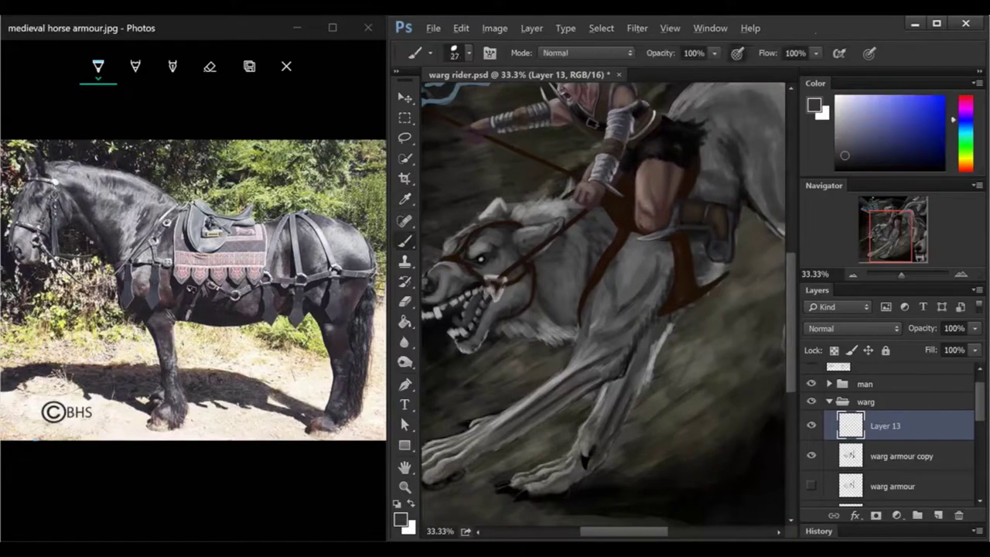
scroll(603, 309, "left", 1)
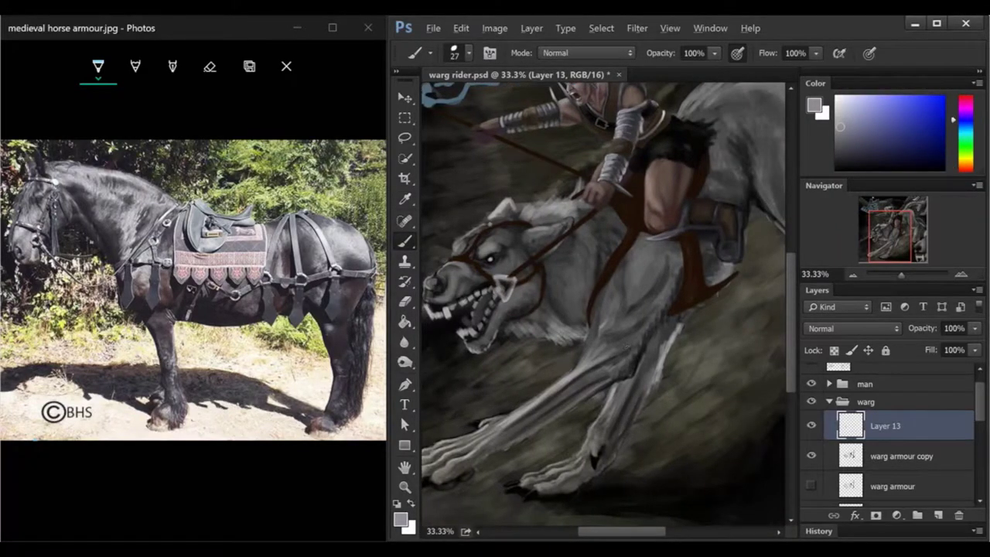
scroll(790, 355, "up", 2)
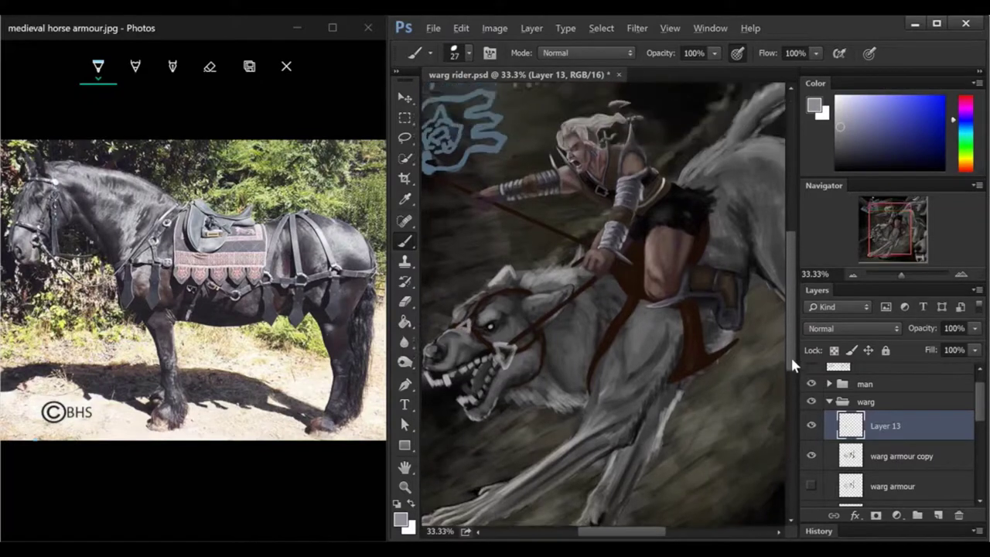
scroll(792, 358, "down", 1)
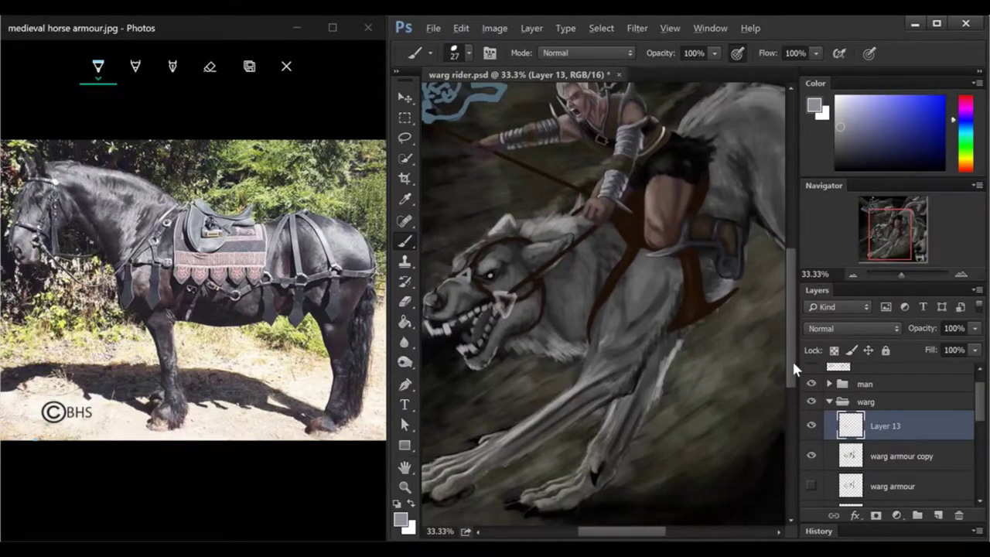
left_click_drag(627, 248, 632, 263)
Step: Sample dark brown, near-black and light grey harness colours while zooming in on the rider
left_click(708, 343, "alt")
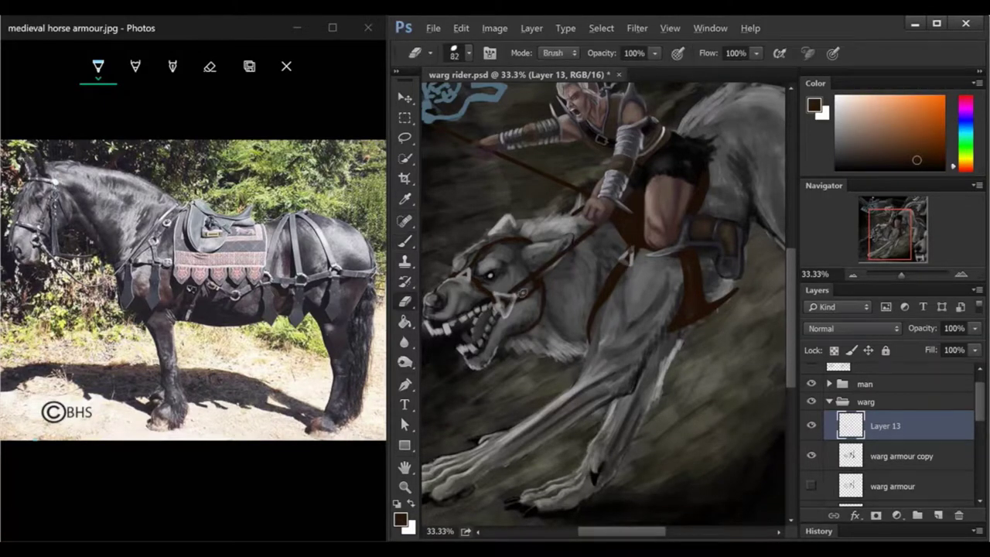
left_click(509, 314, "alt")
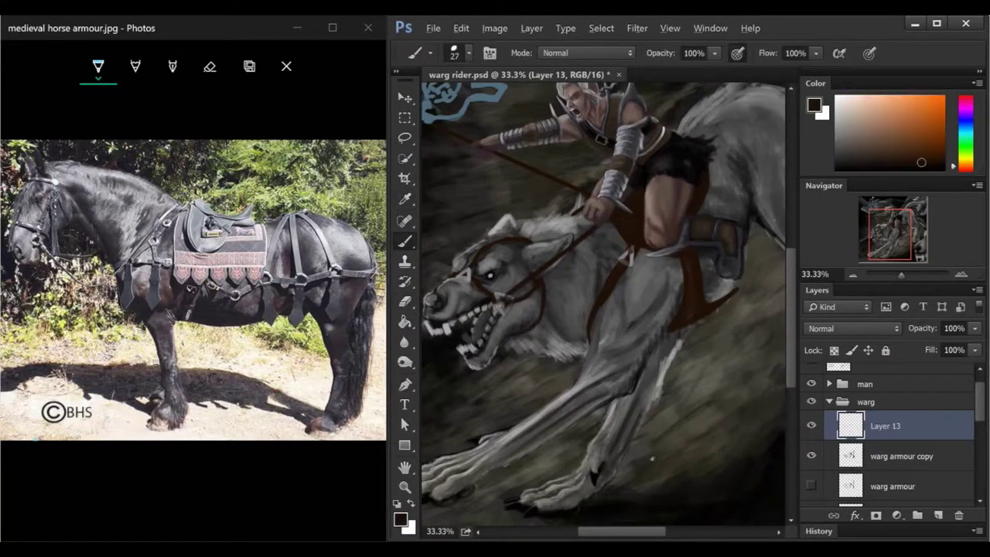
key("ctrl+minus")
key("ctrl+minus")
key("ctrl+plus")
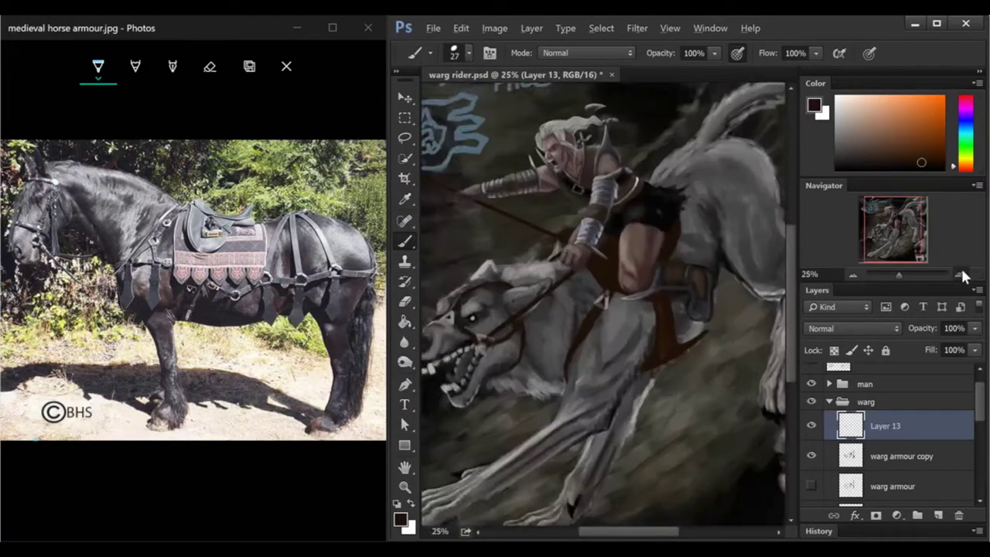
key("ctrl+plus")
left_click(533, 301, "alt")
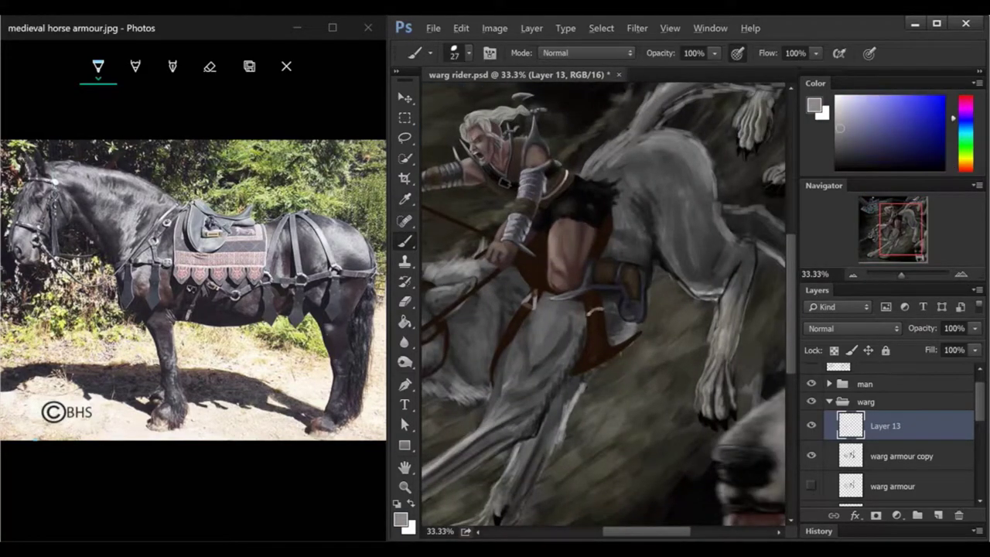
left_click(591, 336, "alt")
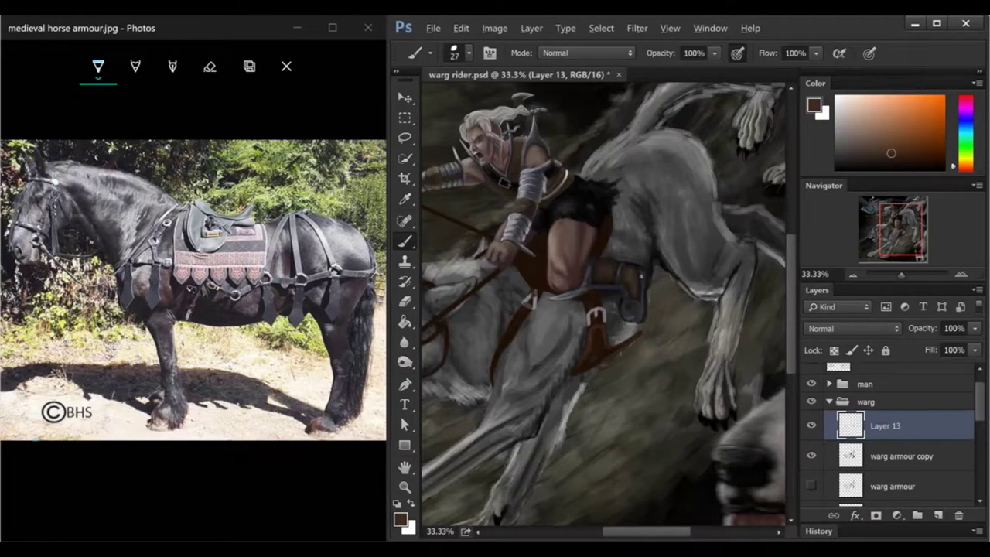
scroll(641, 275, "left", 3)
left_click(595, 334, "alt")
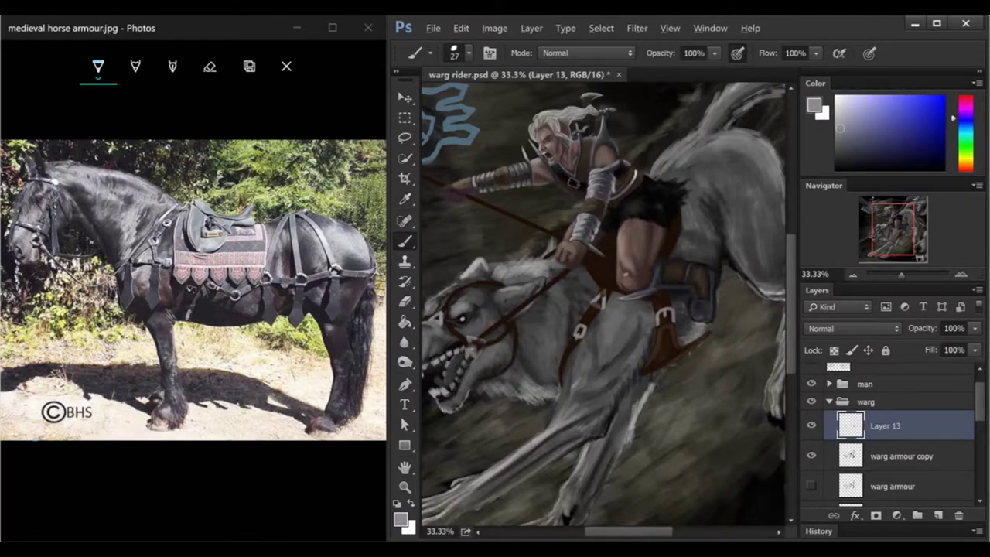
right_click(745, 331)
Step: Set brush size 6, zoom to 50% on the warg's head, and sample harness dark brown
type("6")
key("Return")
scroll(746, 331, "down", 1)
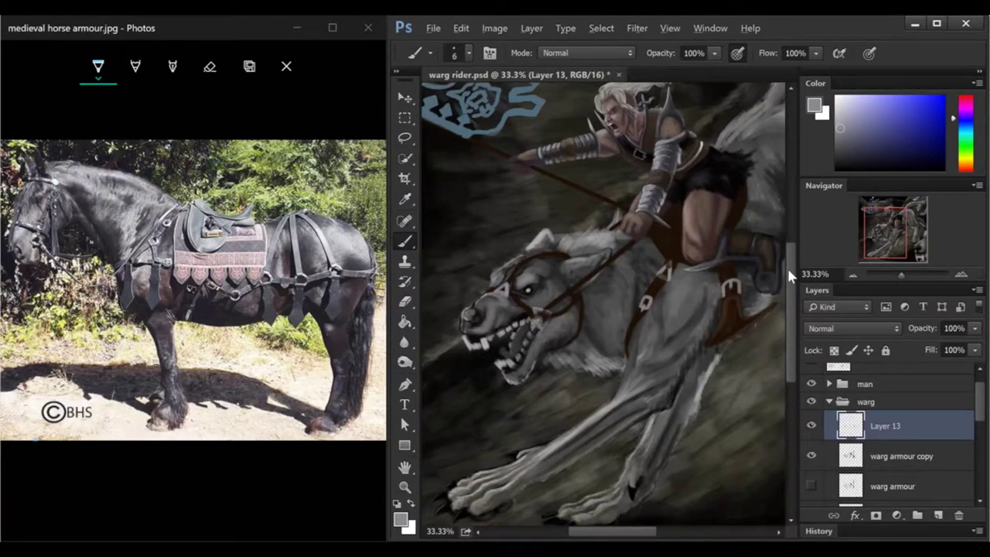
right_click(786, 265)
key("Escape")
key("ctrl+plus")
left_click_drag(640, 531, 629, 531)
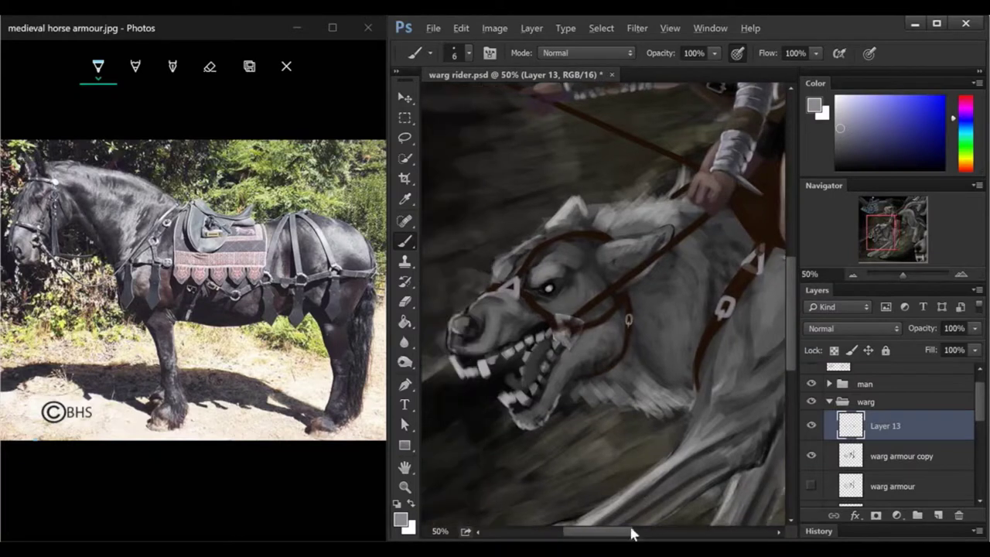
left_click(627, 316, "alt")
right_click(626, 315)
key("Return")
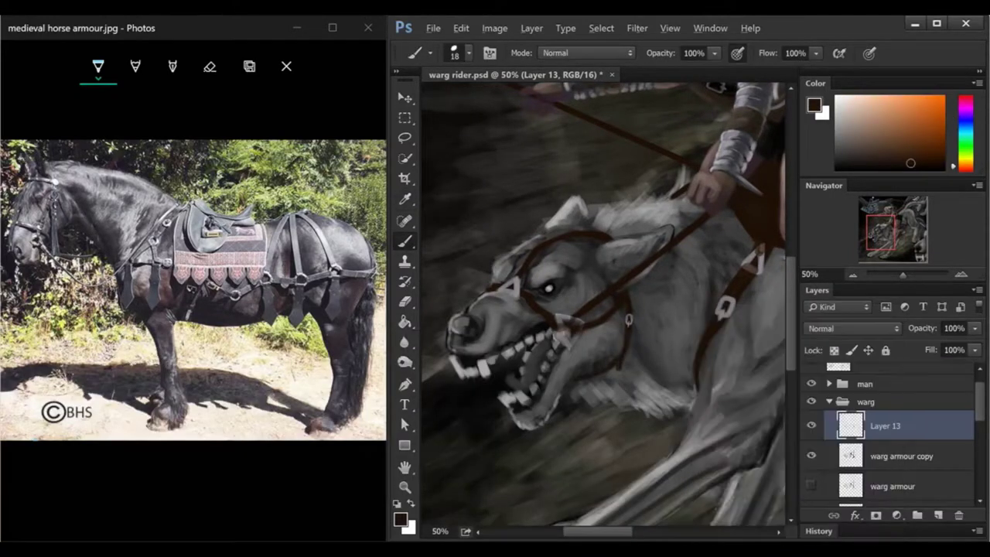
Step: Choose a blue-grey shade, reset to black, set brush size 10, and sample a dark colour
left_click(965, 100)
left_click(965, 125)
left_click(842, 122)
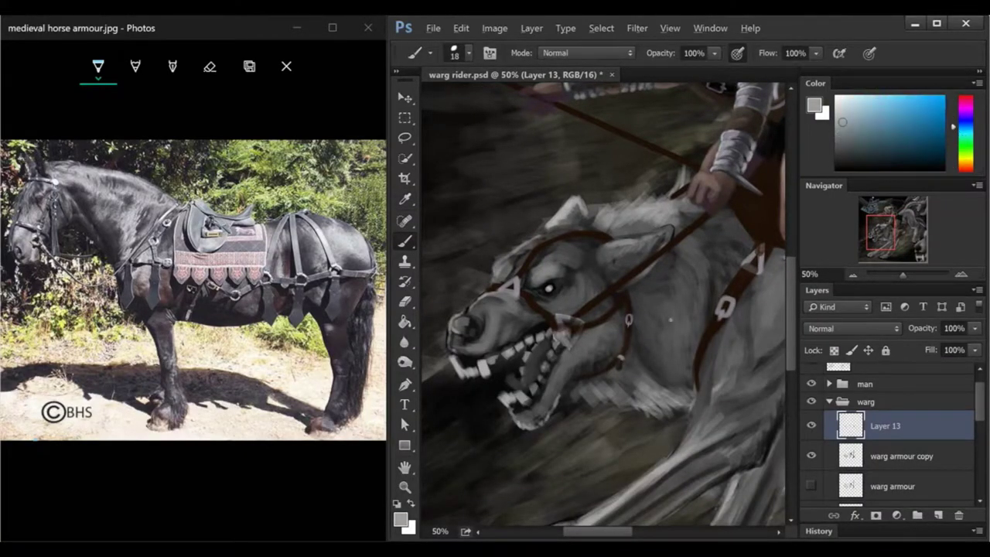
scroll(773, 256, "right", 2)
key("d")
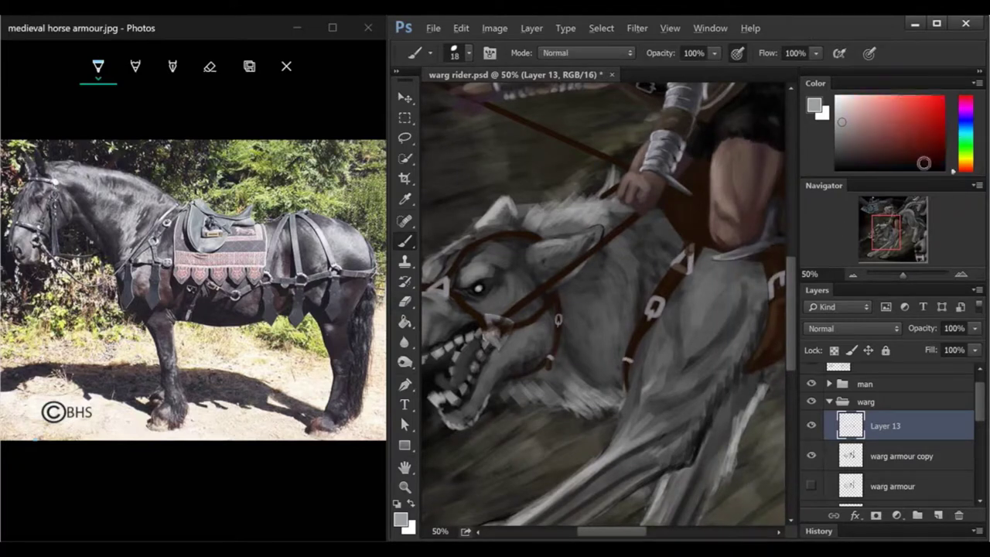
right_click(710, 293)
type("10")
key("Return")
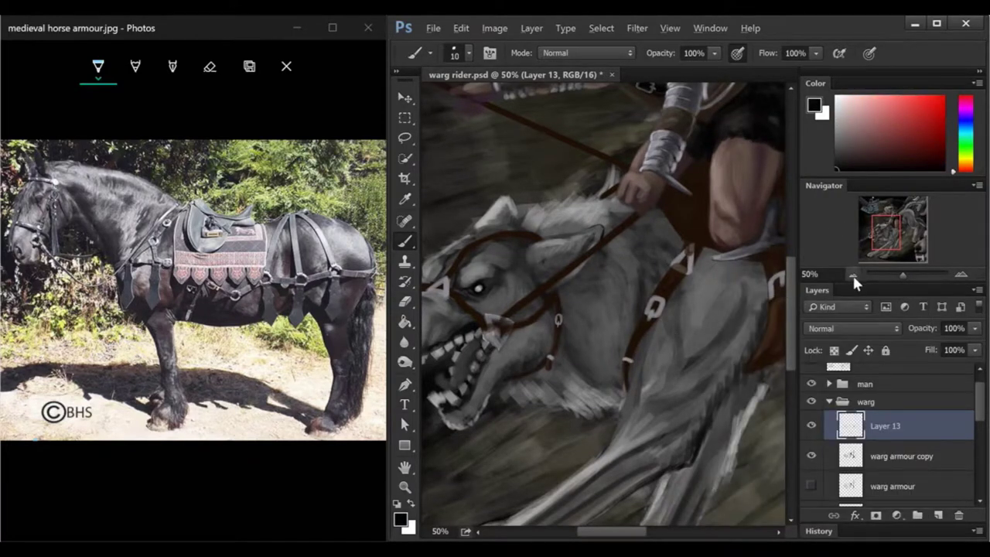
left_click(852, 274)
left_click(962, 274)
scroll(794, 300, "up", 1)
left_click(639, 298, "alt")
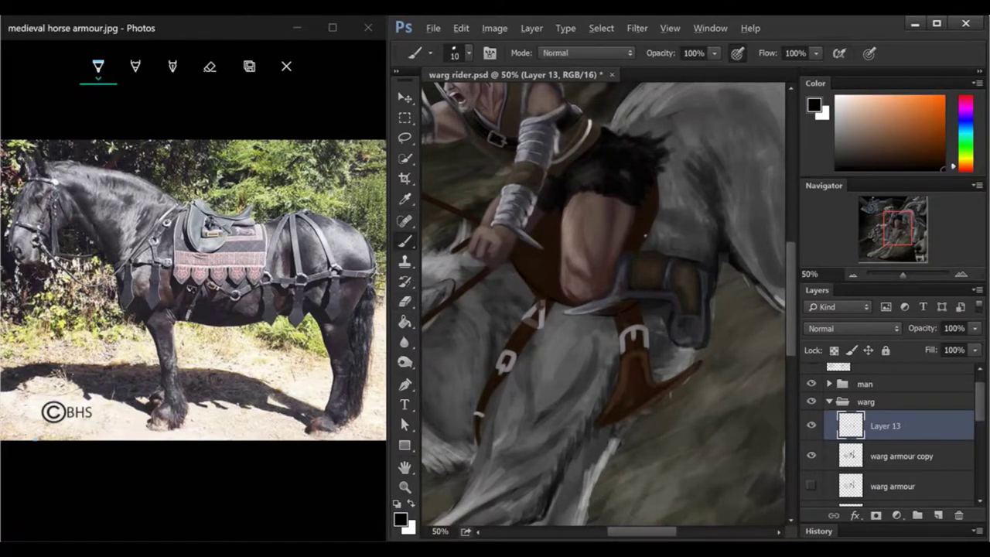
Step: Fit the painting in view and flip the canvas horizontally so the warg faces right
left_click_drag(673, 534, 661, 534)
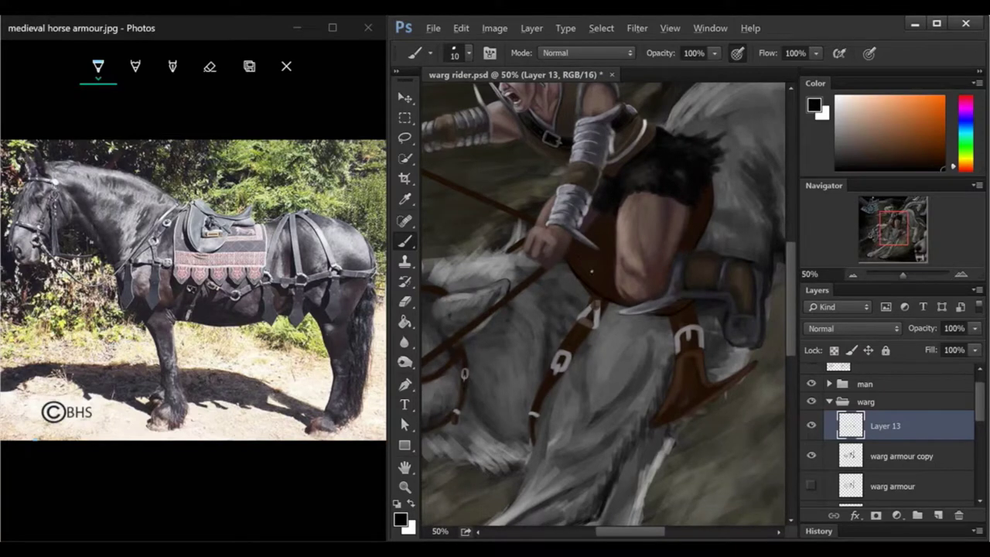
scroll(790, 276, "up", 2)
key("ctrl+minus")
key("ctrl+minus")
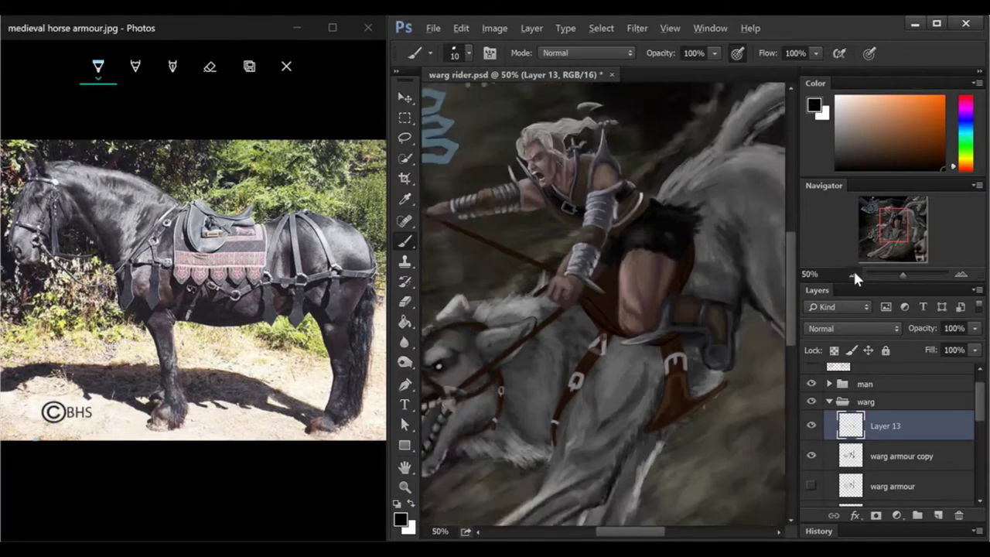
key("ctrl+minus")
key("alt+i")
key("g")
key("h")
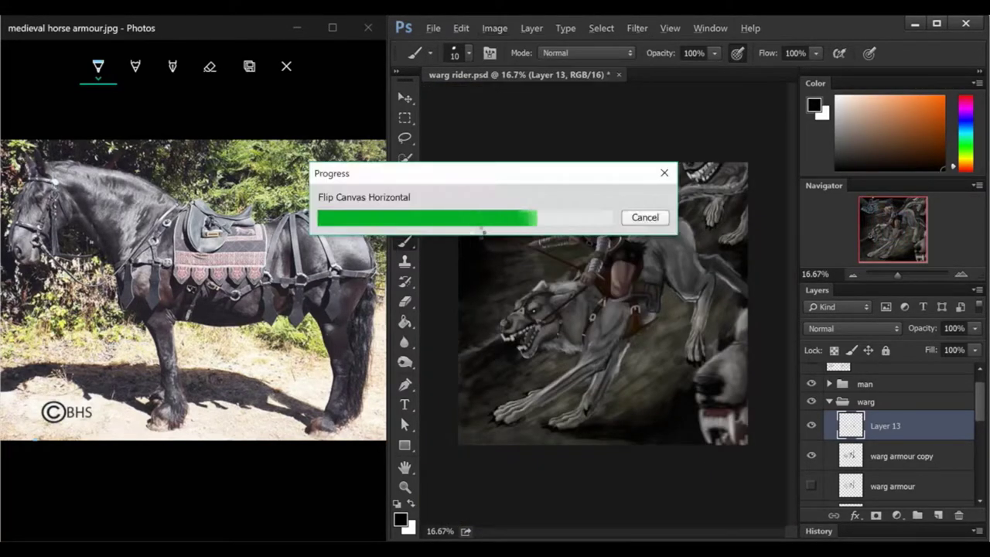
left_click(965, 275)
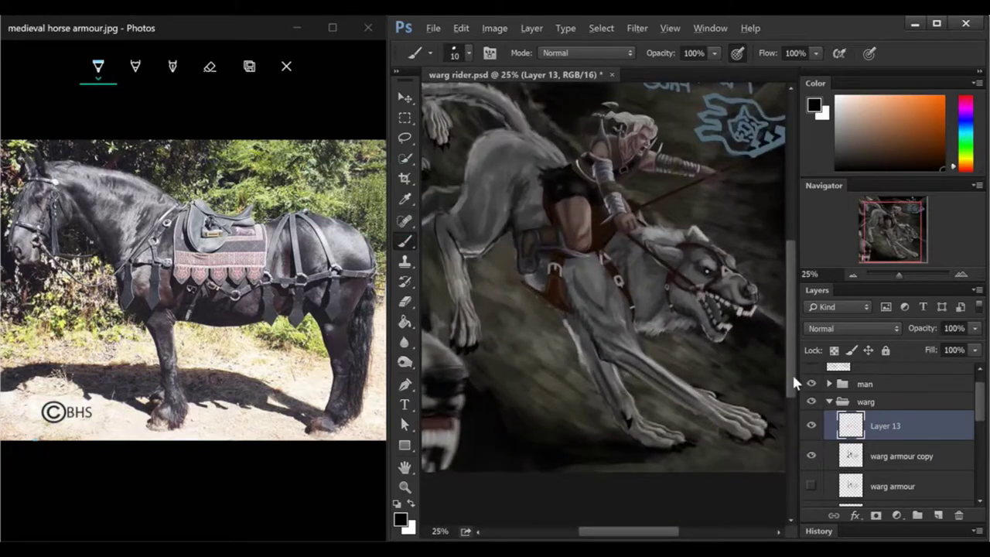
Step: Zoom to 33.33% and move from the warg armour copy layer through Layer 13 to the flag layer
scroll(794, 381, "up", 2)
key("e")
key("alt+bracketleft")
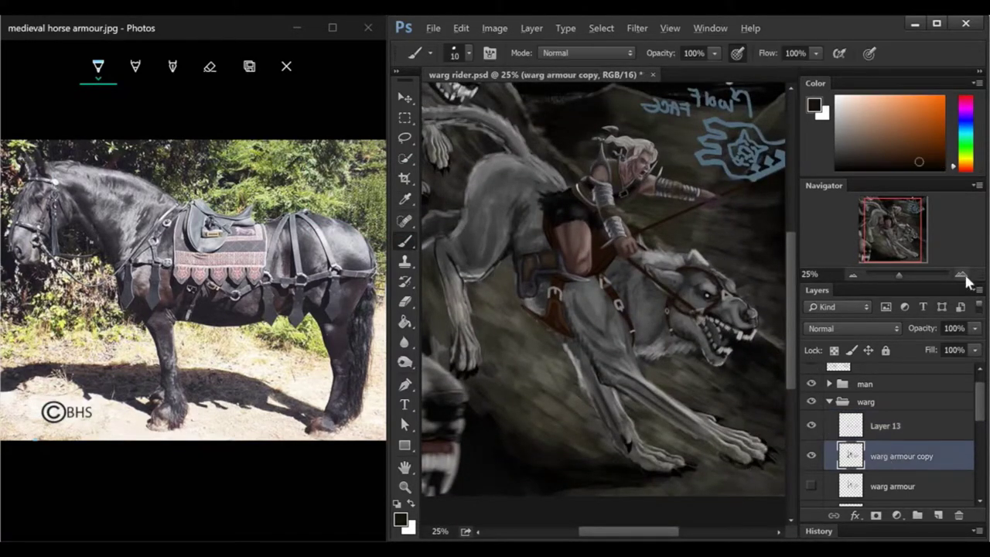
key("ctrl+plus")
right_click(650, 267)
key("Escape")
key("b")
key("e")
key("b")
key("alt+bracketright")
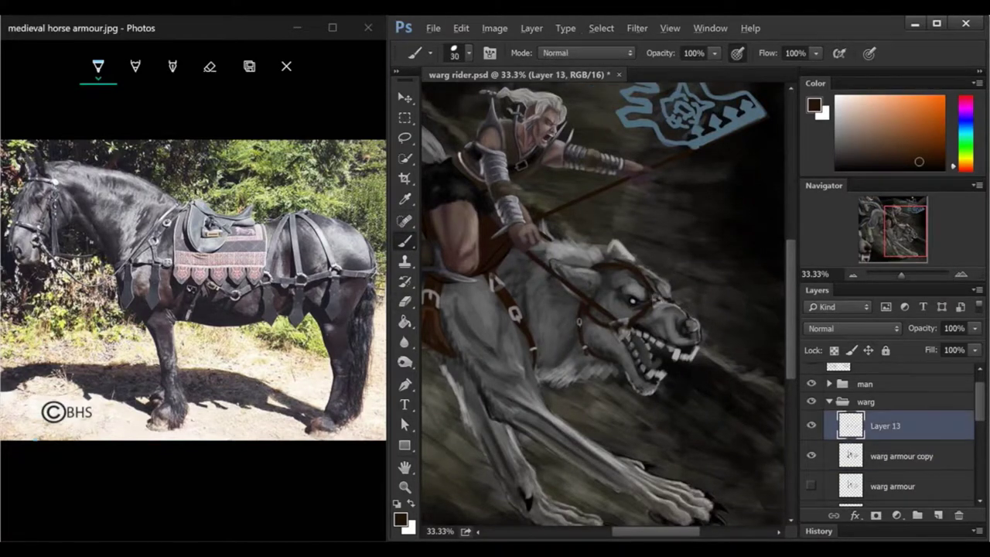
scroll(603, 309, "left", 3)
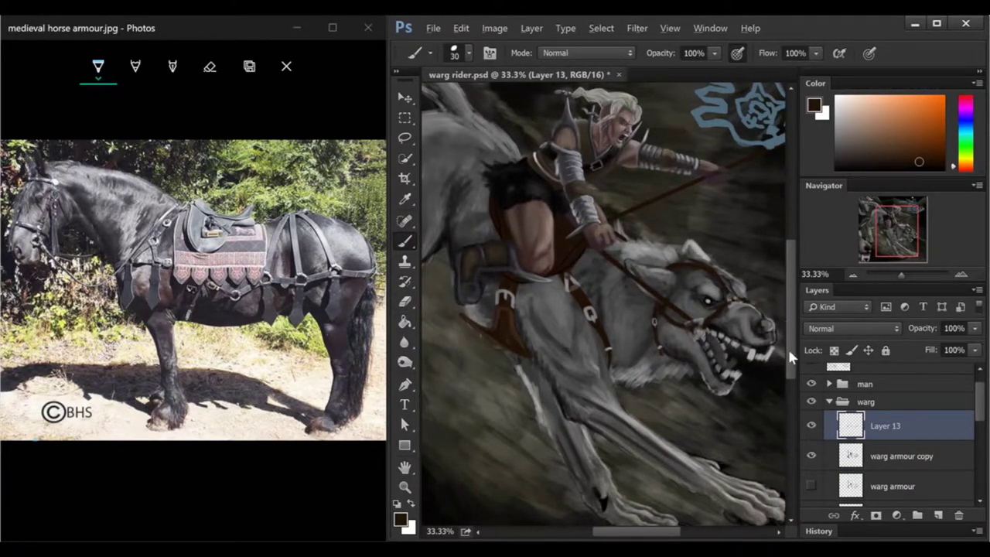
key("alt+bracketright")
key("alt+bracketright")
key("alt+bracketright")
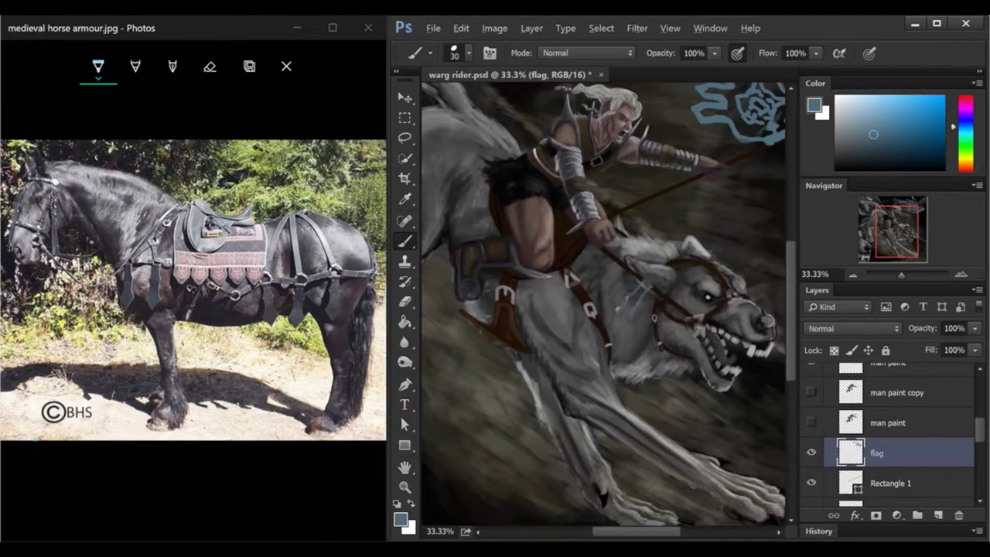
Step: Paint pale-blue flag strokes on the warg's neck and move them along the reins
left_click_drag(622, 314, 640, 291)
left_click_drag(581, 275, 627, 269)
scroll(603, 309, "up", 1)
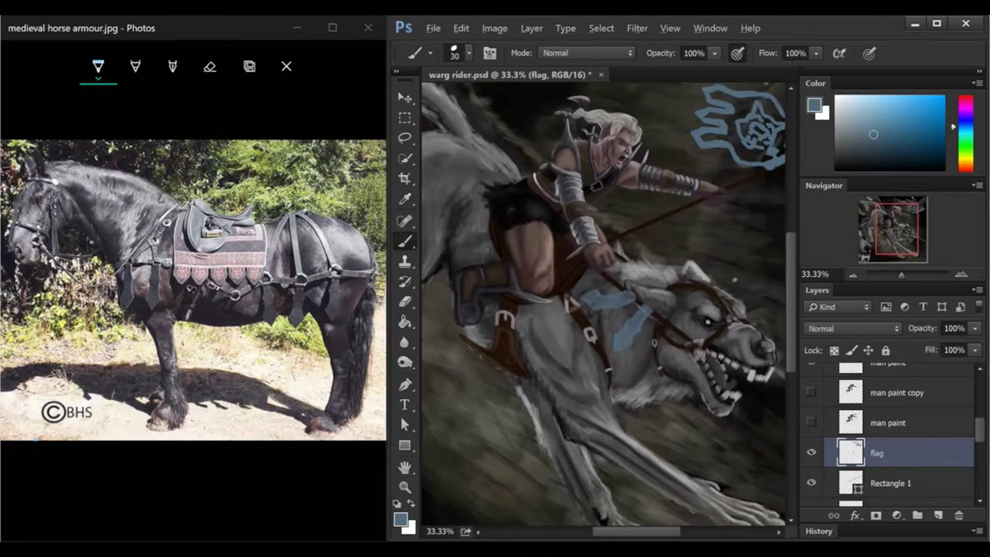
key("v")
left_click_drag(603, 306, 626, 317)
key("b")
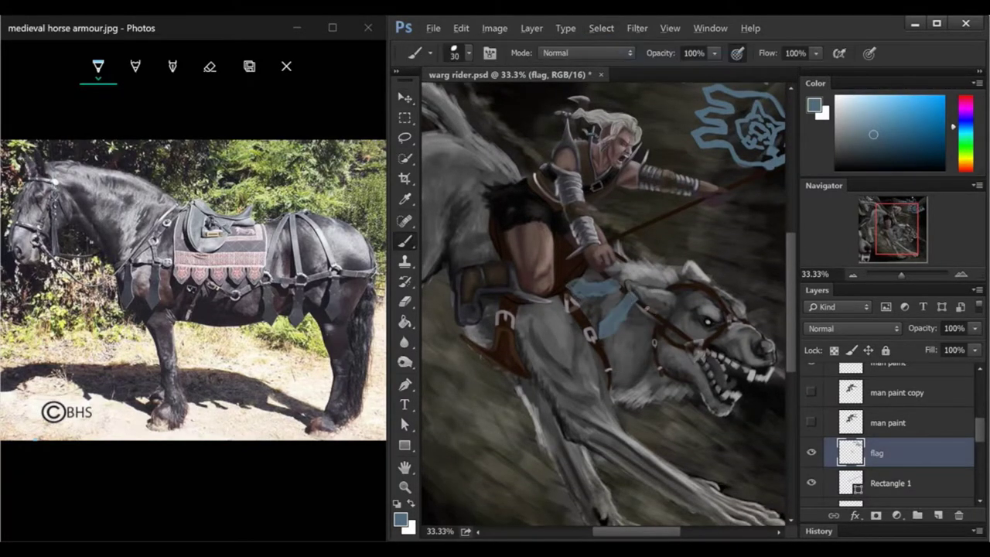
Step: Free Transform the blue strokes twice to reshape them into pennants on the neck
key("ctrl+t")
key("b")
mouse_move(619, 325)
left_mouse_down()
mouse_move(607, 317)
mouse_move(615, 323)
left_mouse_up()
key("Return")
key("ctrl+t")
key("v")
key("Return")
key("b")
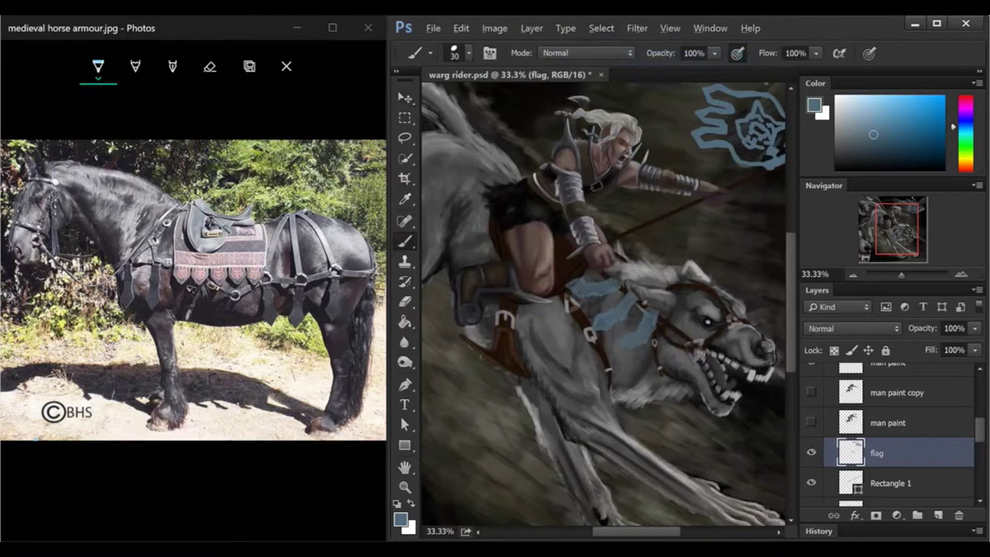
left_click(852, 275)
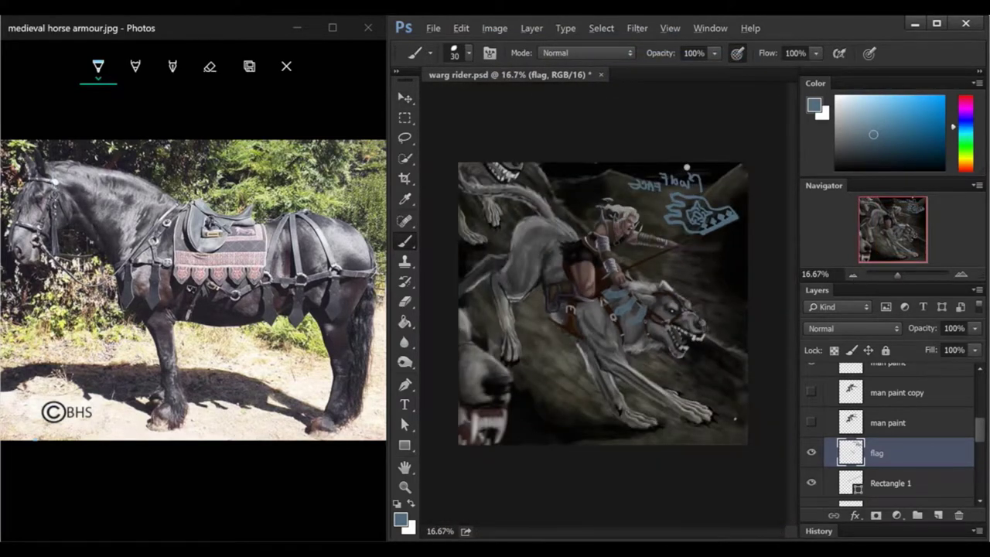
Step: Lasso the pennant strokes onto a new layer and name it 'rein flags'
key("l")
key("ctrl+shift+n")
key("Return")
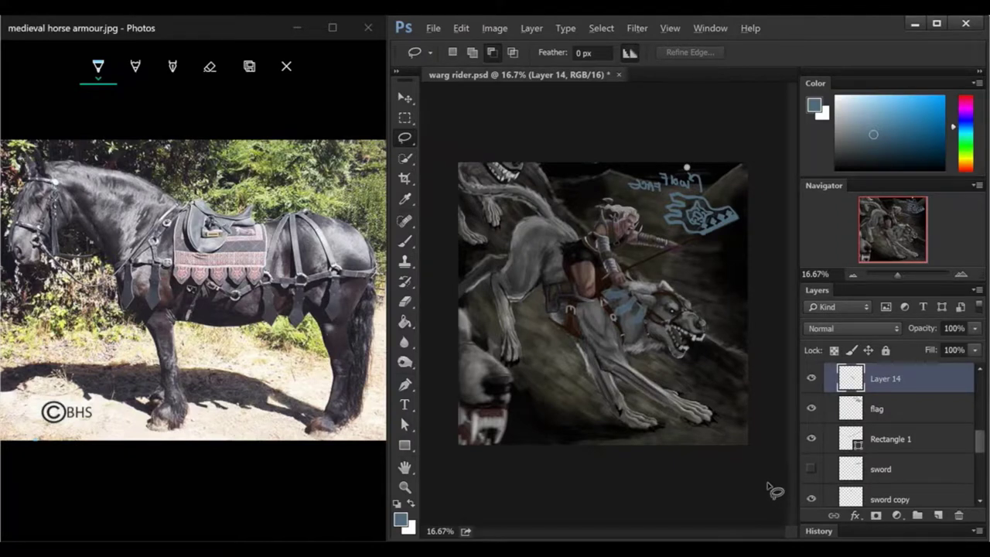
double_click(885, 378)
type("rein flags")
key("Return")
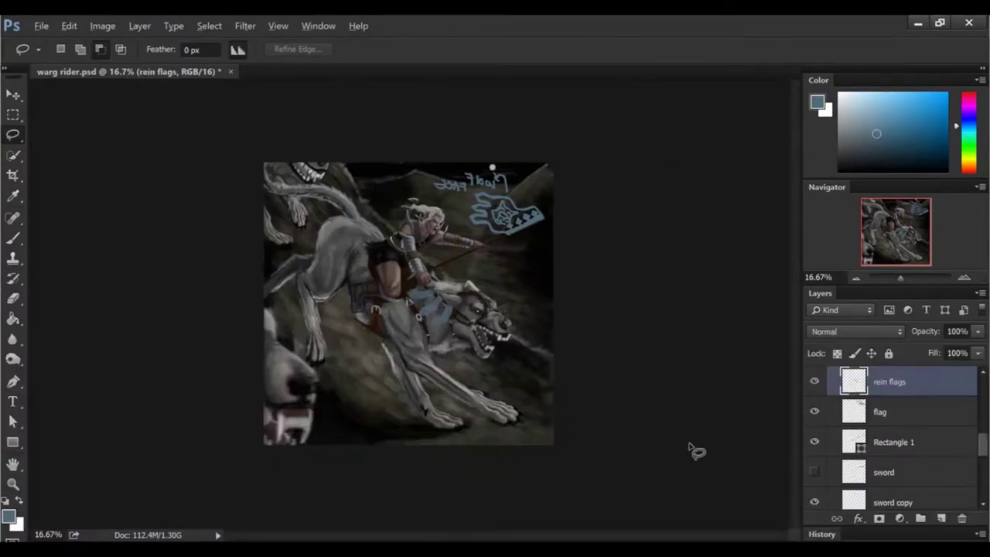
Step: Move the banner on the flag layer left onto the spear
key("v")
left_click(506, 282)
left_click_drag(535, 302, 519, 304)
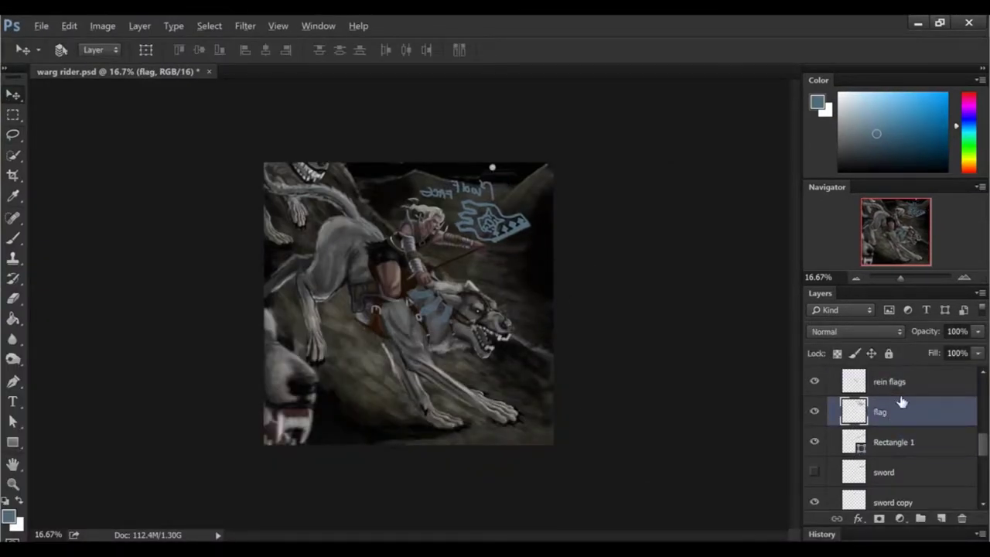
key("b")
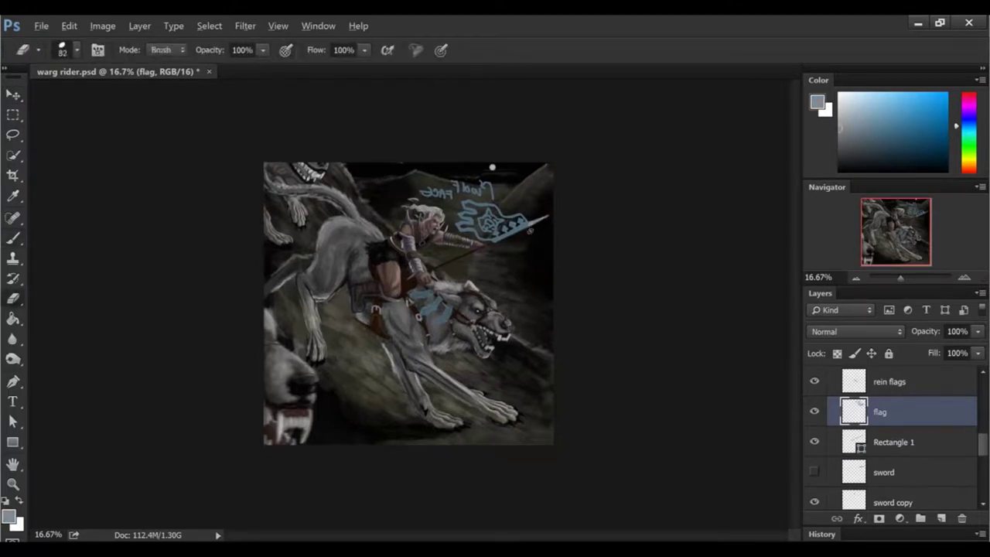
key("ctrl+plus")
key("ctrl+plus")
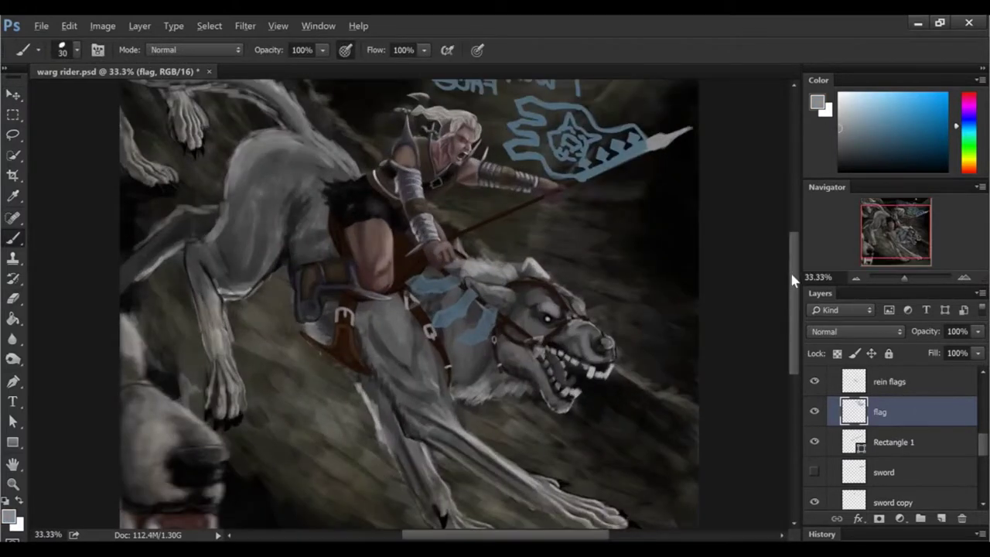
scroll(409, 304, "up", 3)
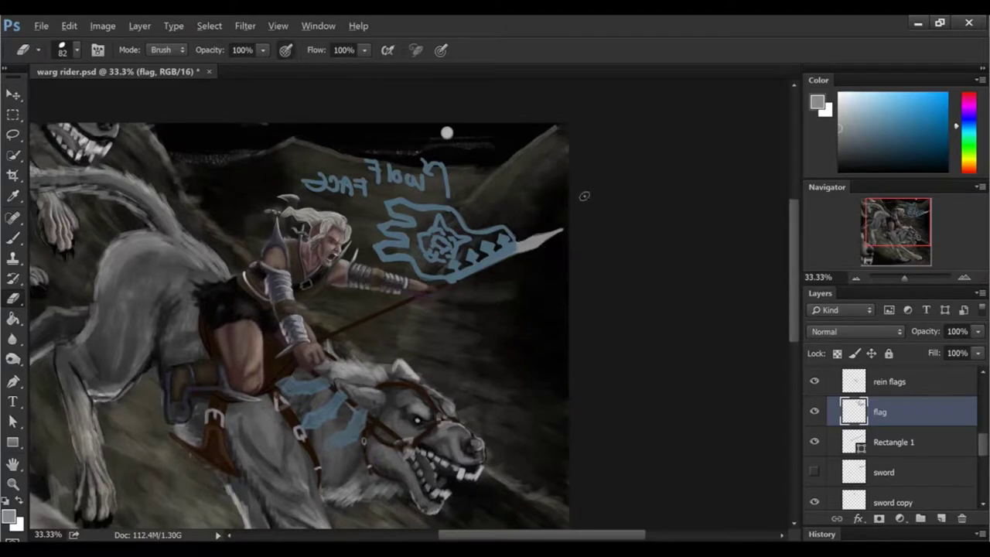
key("b")
Step: Thicken the Rectangle 1 shaft's outline to 9 pt
left_click(893, 441)
key("v")
key("ctrl+t")
left_click(69, 25)
key("Escape")
key("Escape")
key("u")
left_click_drag(281, 85, 290, 56)
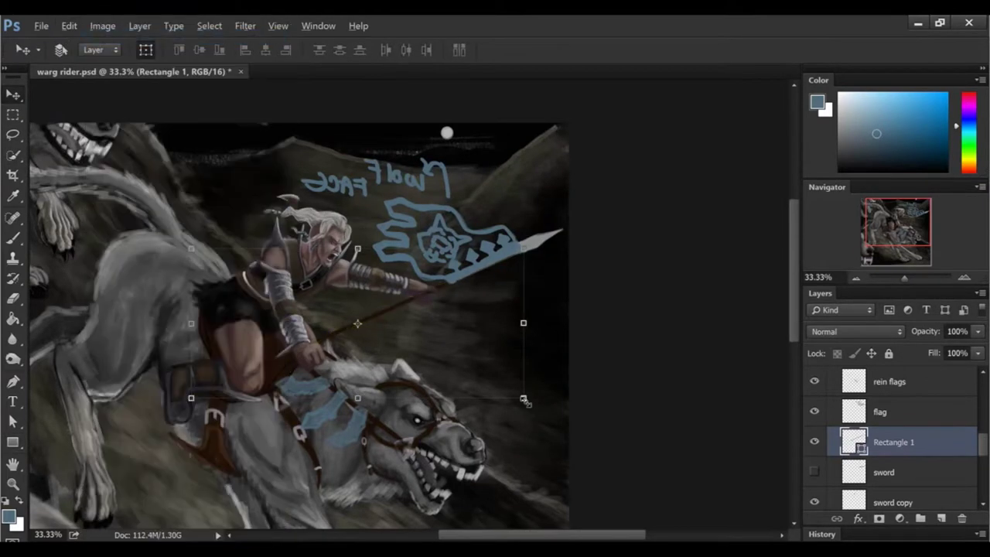
Step: Scale and rotate the spear shaft, then duplicate it and extend the copy down-left
key("ctrl+t")
left_click_drag(523, 397, 533, 275)
key("v")
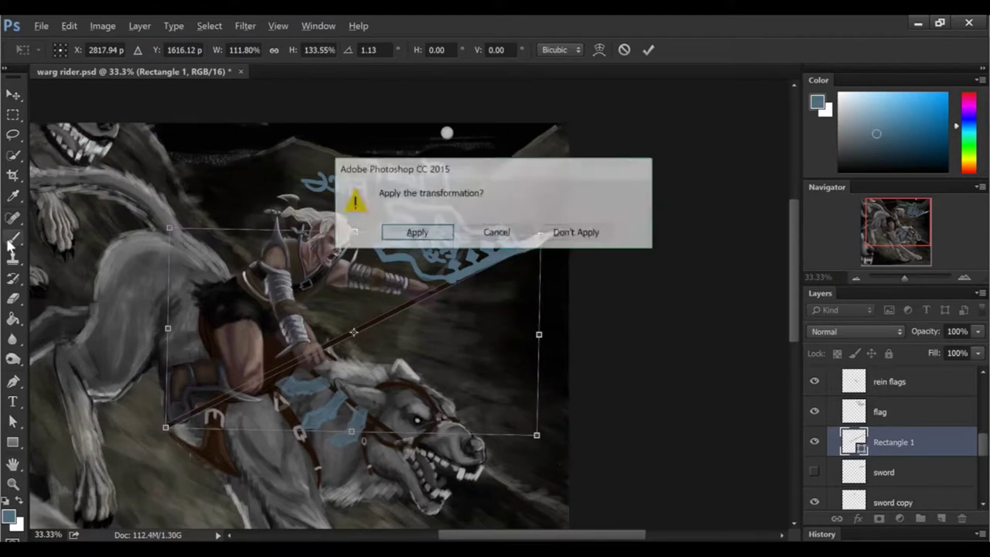
key("Return")
key("ctrl+j")
left_click_drag(464, 294, 417, 317)
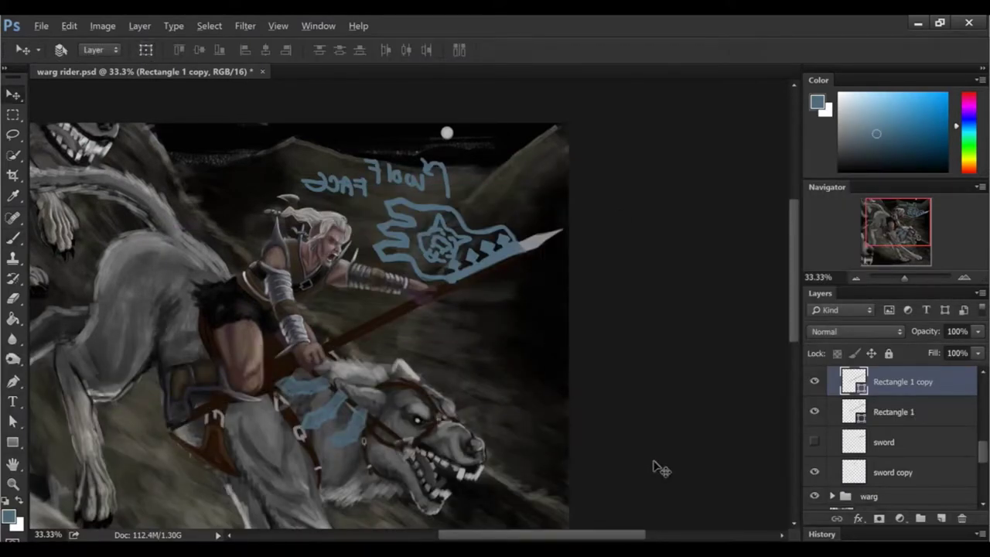
Step: Create a new layer named 'flag' and paint blue on the banner's lower part
key("ctrl+shift+n")
type("flag")
key("Return")
key("i")
key("b")
left_click_drag(464, 275, 515, 255)
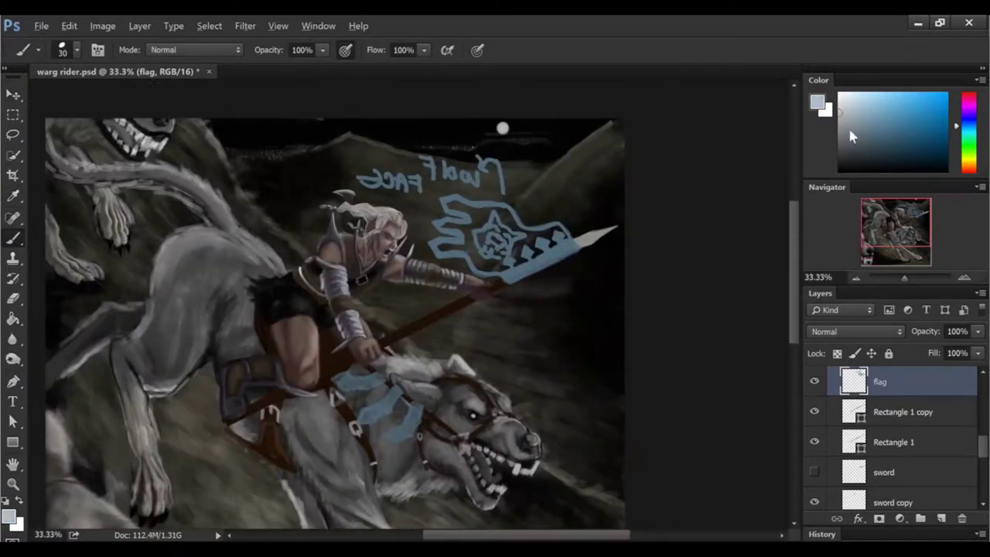
Step: Fill the banner with light blue and shade it with darker grey at brush size 57
right_click(542, 306)
left_click_drag(448, 232, 487, 202)
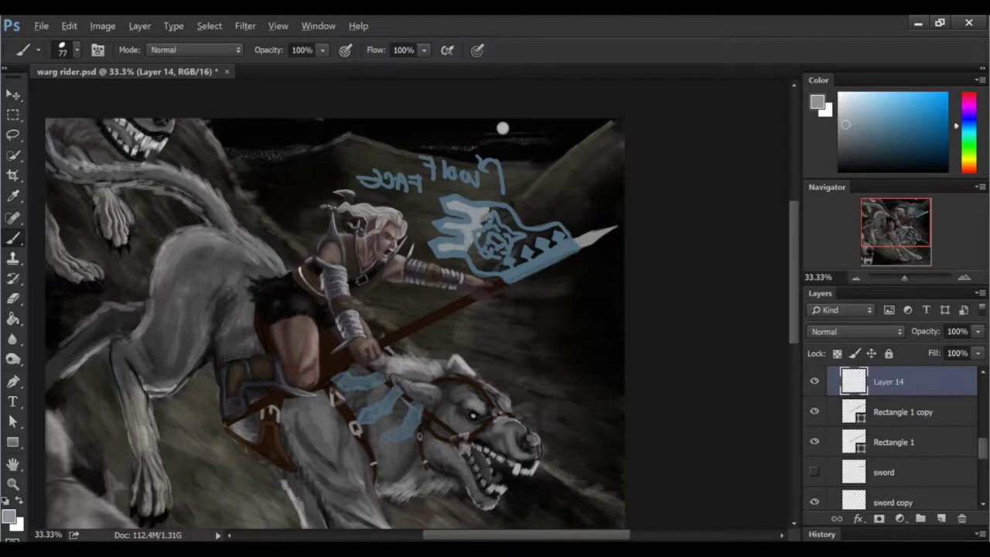
left_click_drag(472, 259, 532, 220)
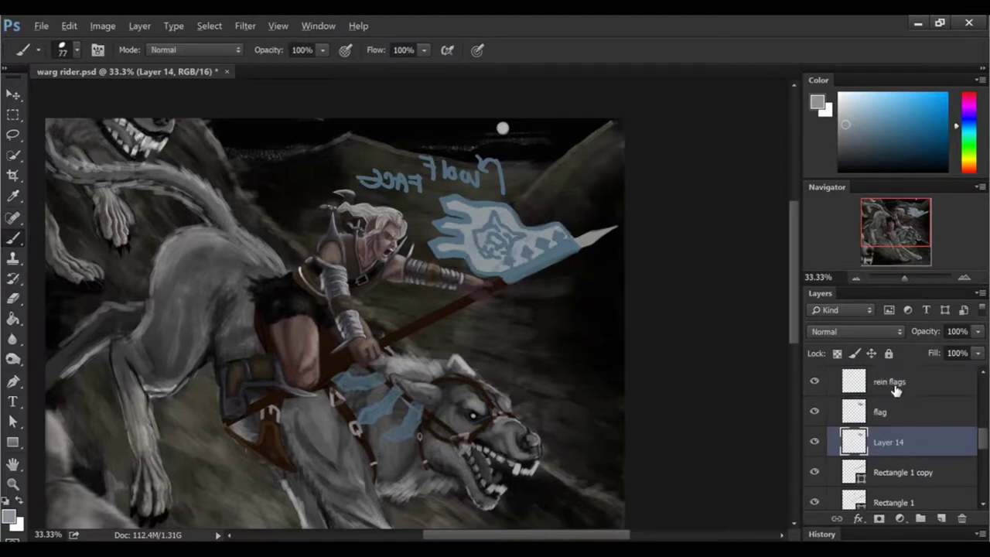
right_click(658, 340)
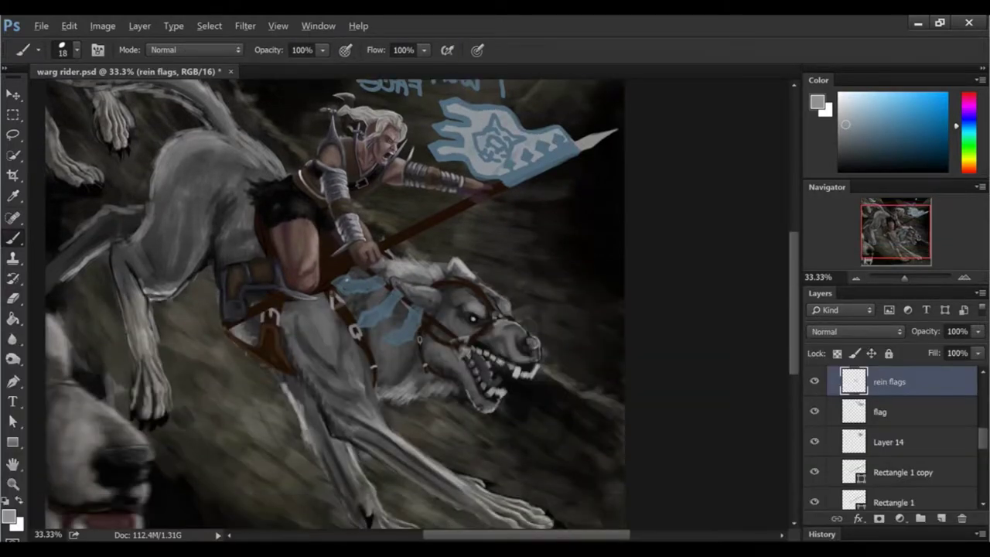
left_click(398, 292, "alt")
key("ctrl+minus")
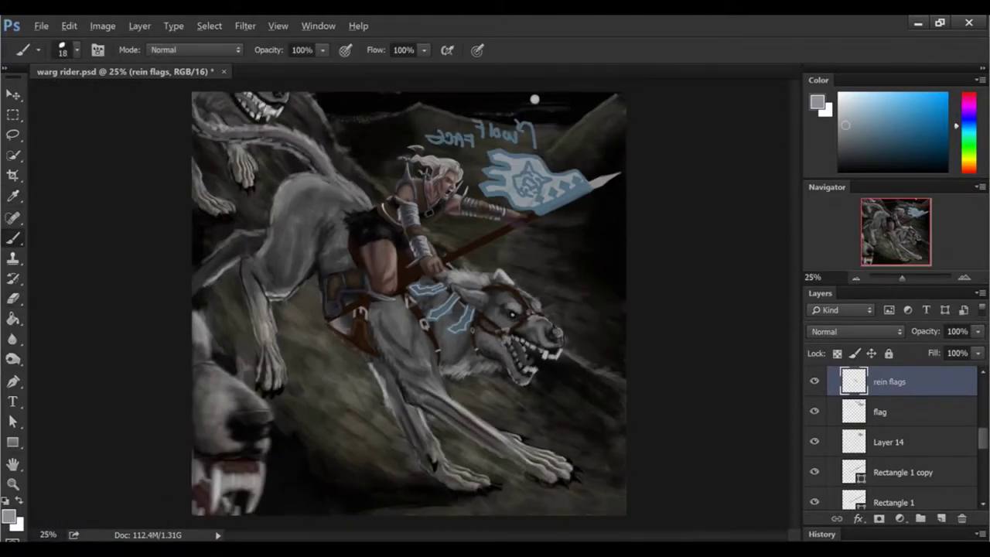
key("ctrl+plus")
right_click(709, 226)
key("Return")
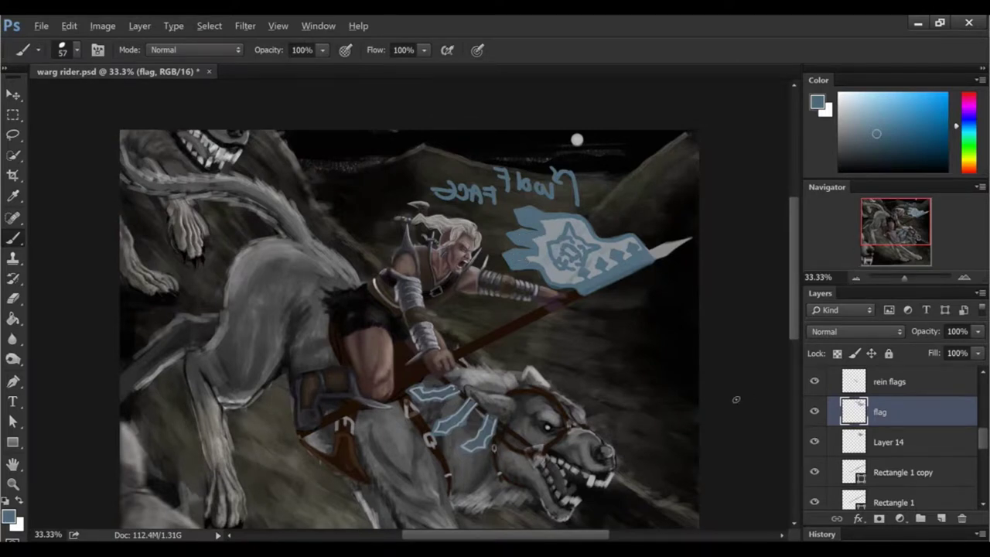
Step: Add a new layer above man paint and paint dark blue cloth on the rider's hip
key("ctrl+minus")
scroll(897, 441, "up", 1)
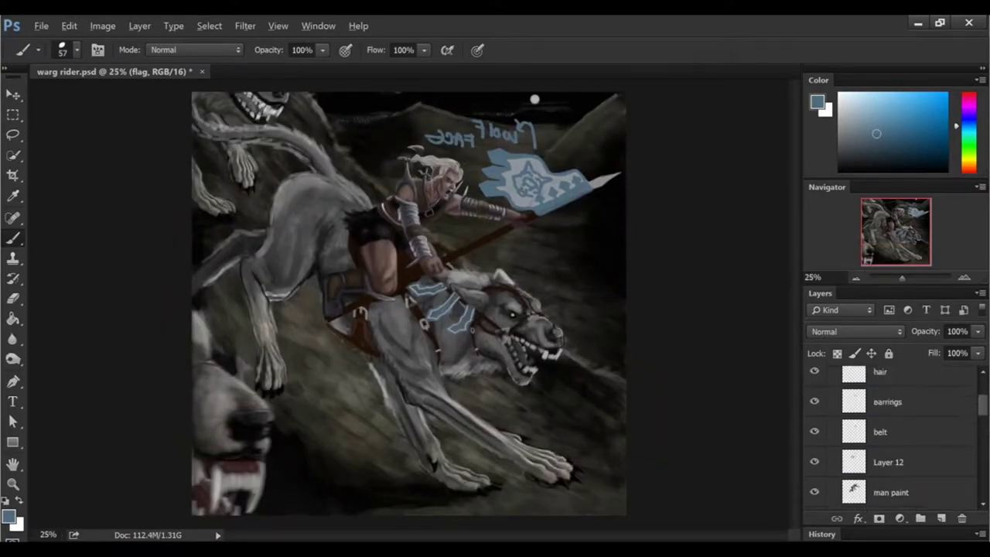
left_click(889, 442)
right_click(889, 442)
left_click(707, 517)
scroll(788, 263, "up", 1)
left_click(881, 150)
mouse_move(324, 219)
left_mouse_down()
mouse_move(364, 247)
mouse_move(338, 225)
left_mouse_up()
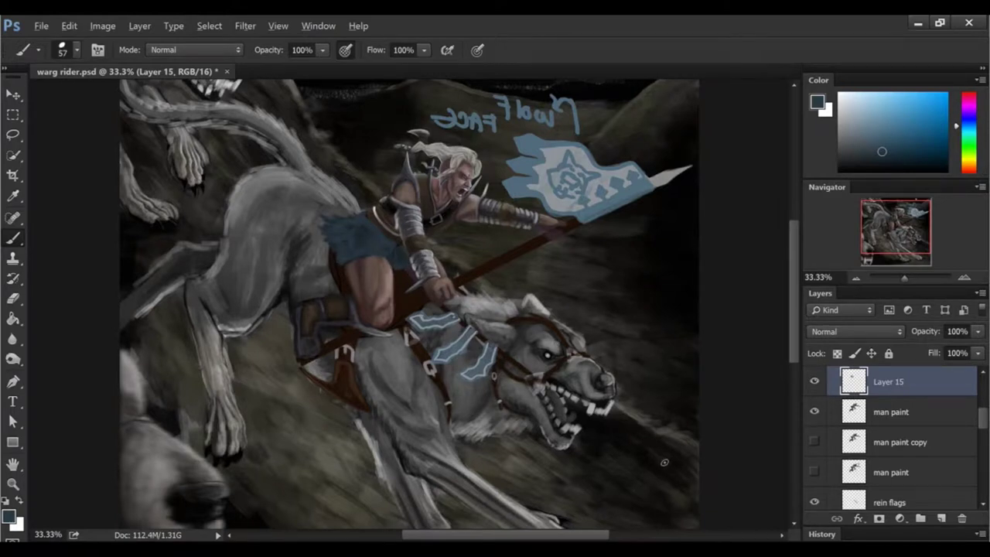
Step: Paint blue-grey accents on the rider's shoulder and arm armour, sampling the flag's light blue
left_click(405, 258, "alt")
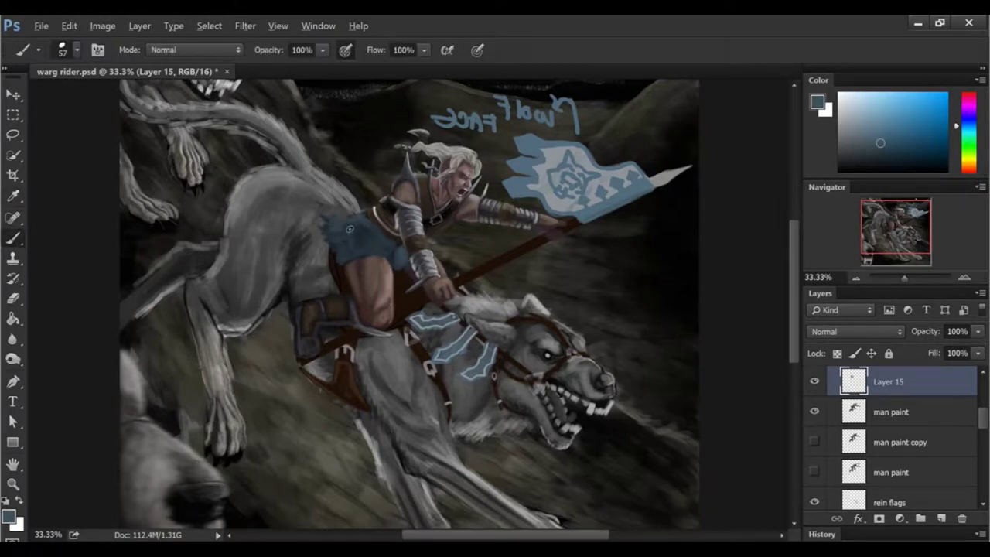
left_click(856, 277)
right_click(475, 232)
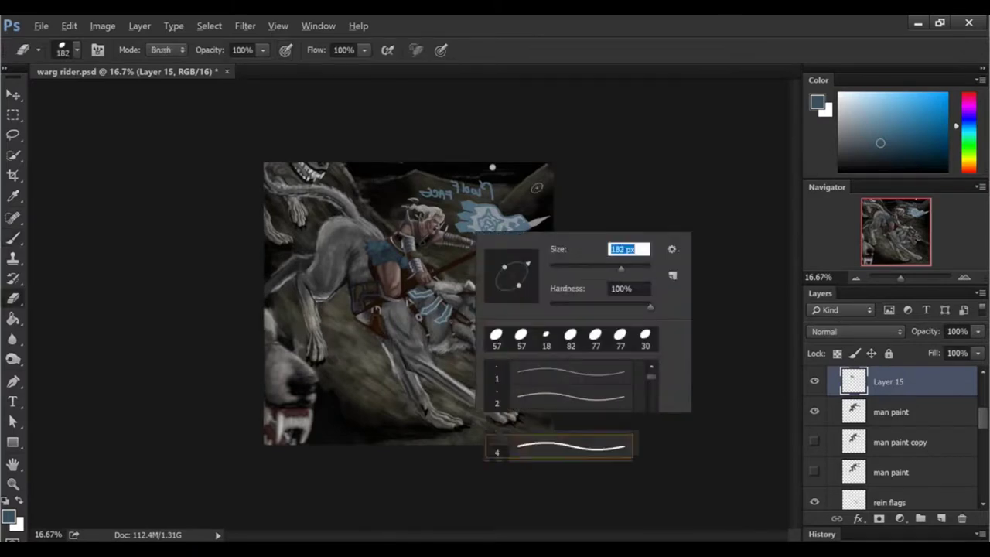
left_click(964, 277)
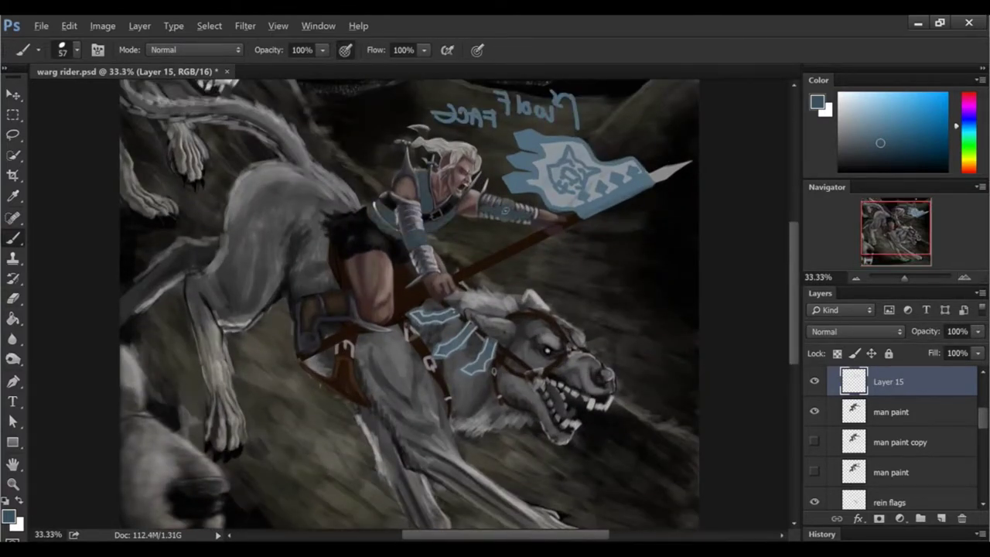
left_click(504, 202, "alt")
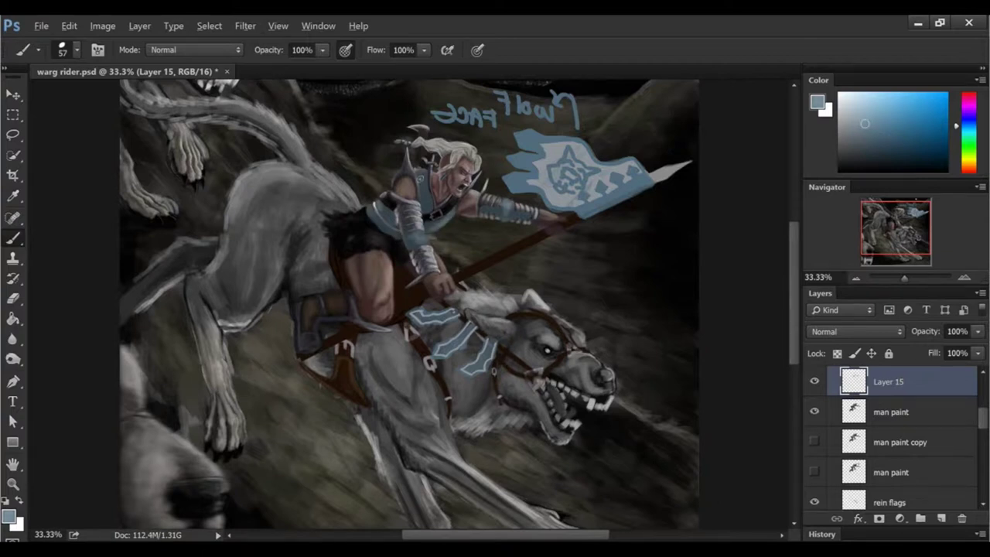
Step: Flip the canvas horizontally via Image > Image Rotation
key("ctrl+minus")
key("alt+i")
key("g")
key("h")
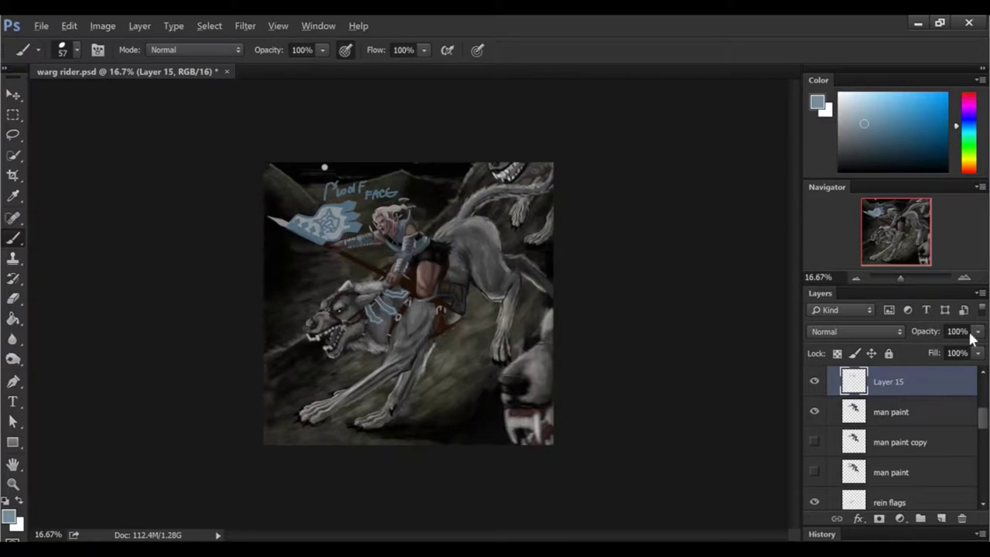
Step: Duplicate man paint, hide the original, and lasso the rider's shoulder and chest armour
left_click(897, 412)
key("ctrl+plus")
key("ctrl+j")
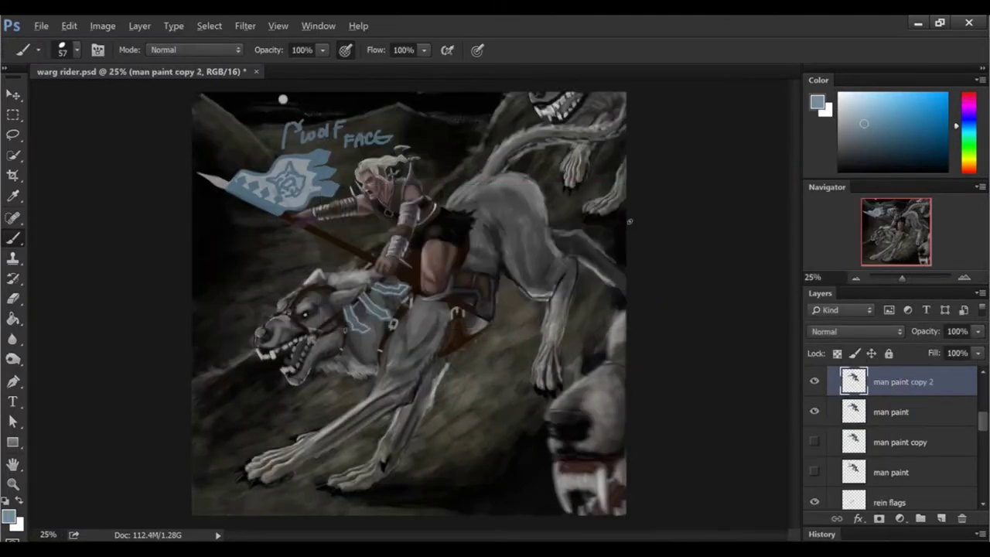
left_click(814, 411)
key("l")
key("ctrl+plus")
left_click(80, 50)
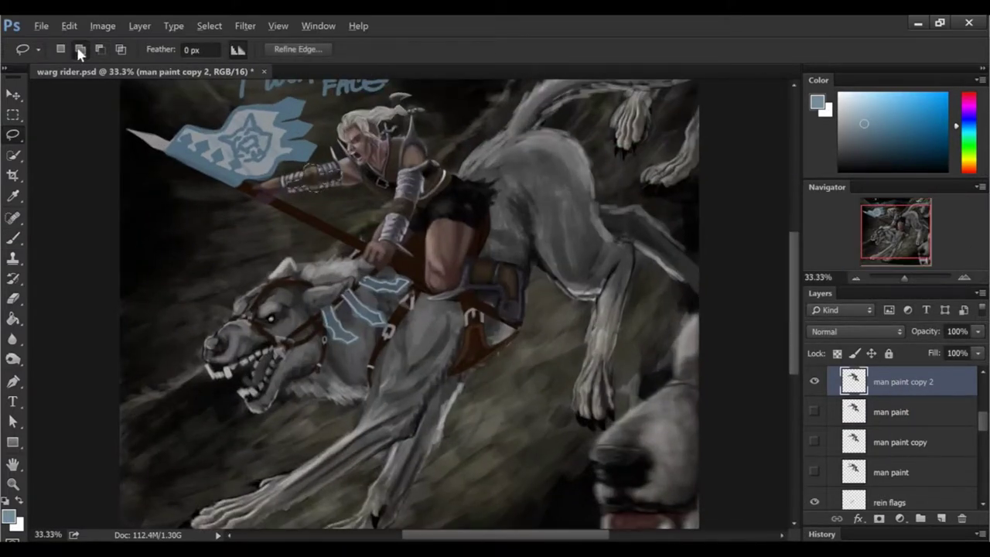
left_click_drag(401, 209, 396, 168)
left_click(100, 50)
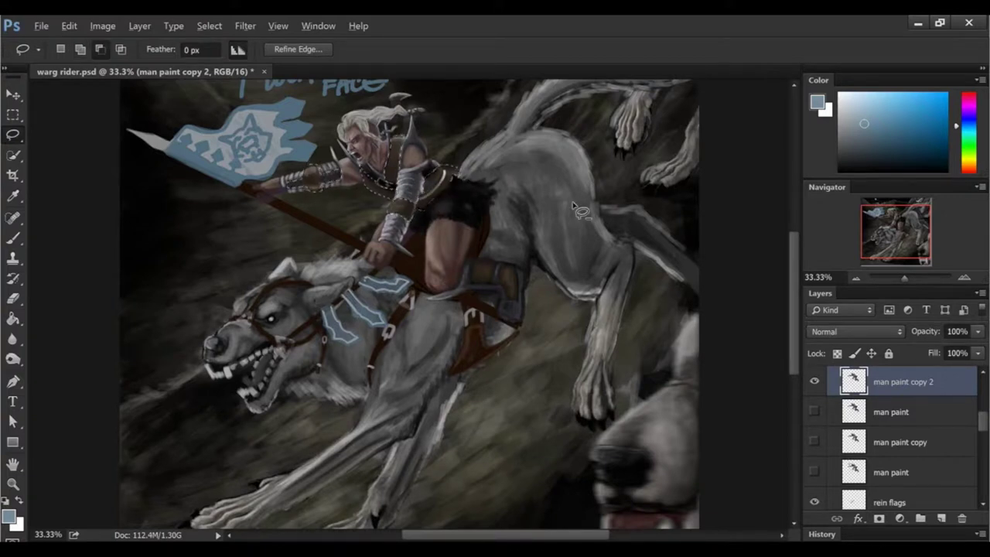
Step: Shift the selected armour's hue with Hue/Saturation, deselect, and save the file
left_click(103, 26)
left_click(310, 153)
left_click_drag(746, 377, 866, 372)
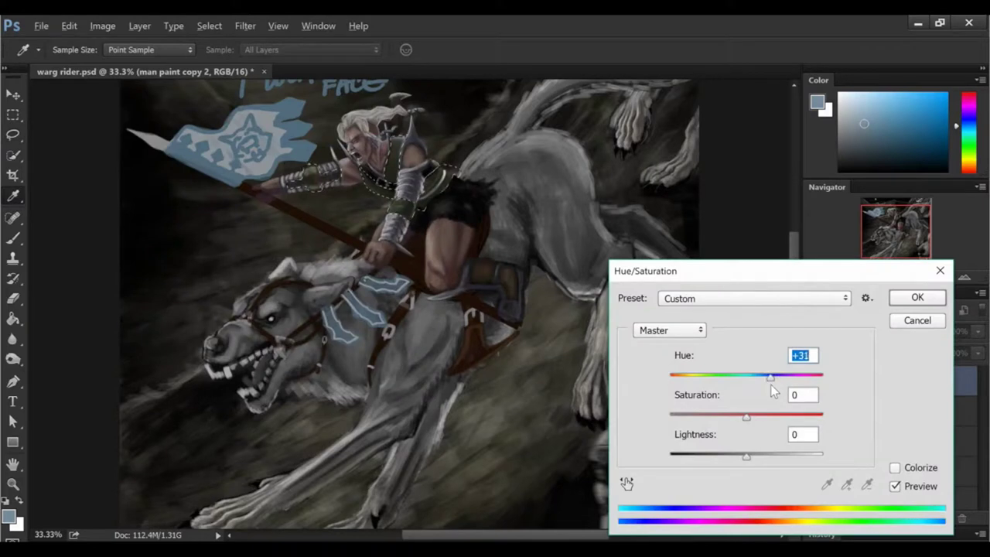
key("Return")
key("ctrl+d")
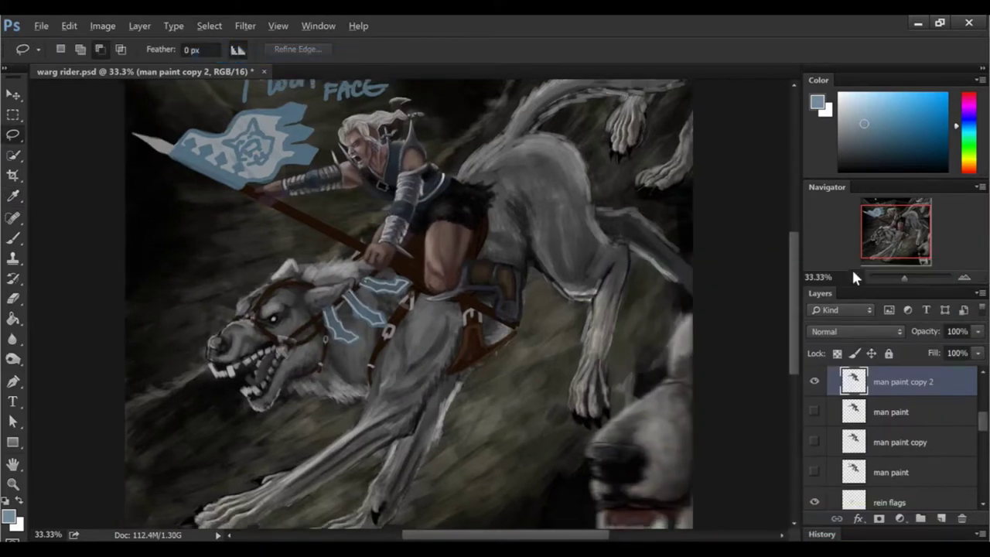
left_click(855, 277)
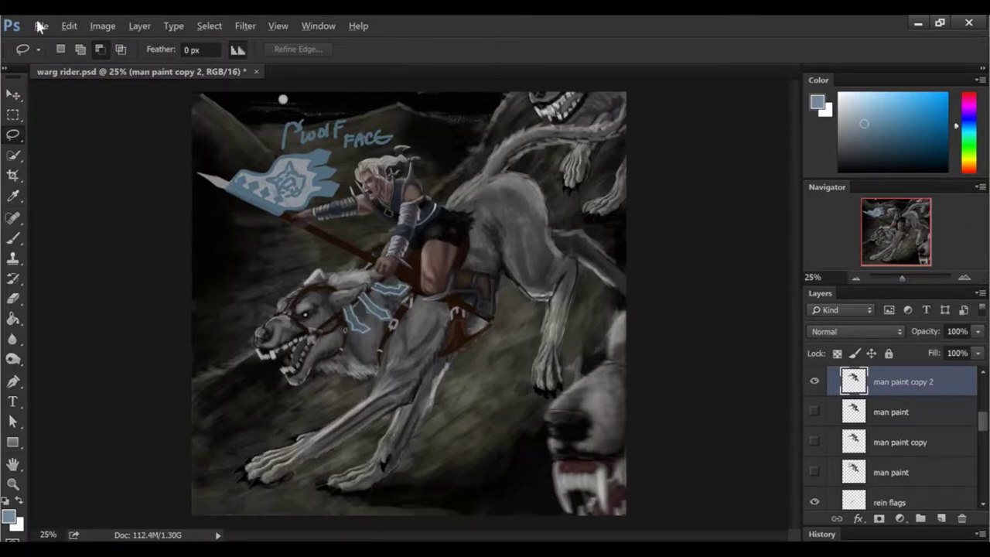
key("ctrl+s")
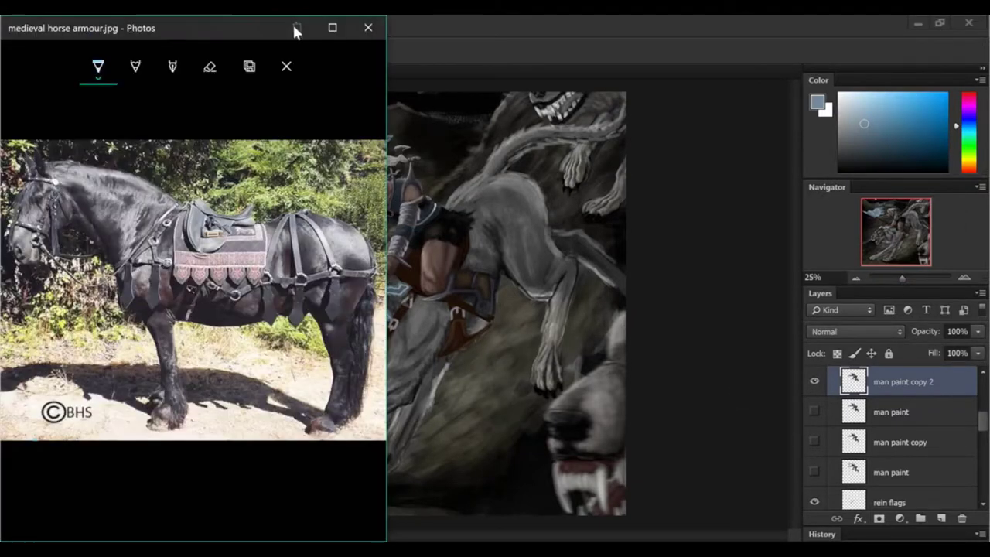
Step: Select the harness by the saddle and shift its hue with Hue/Saturation
left_click(293, 29)
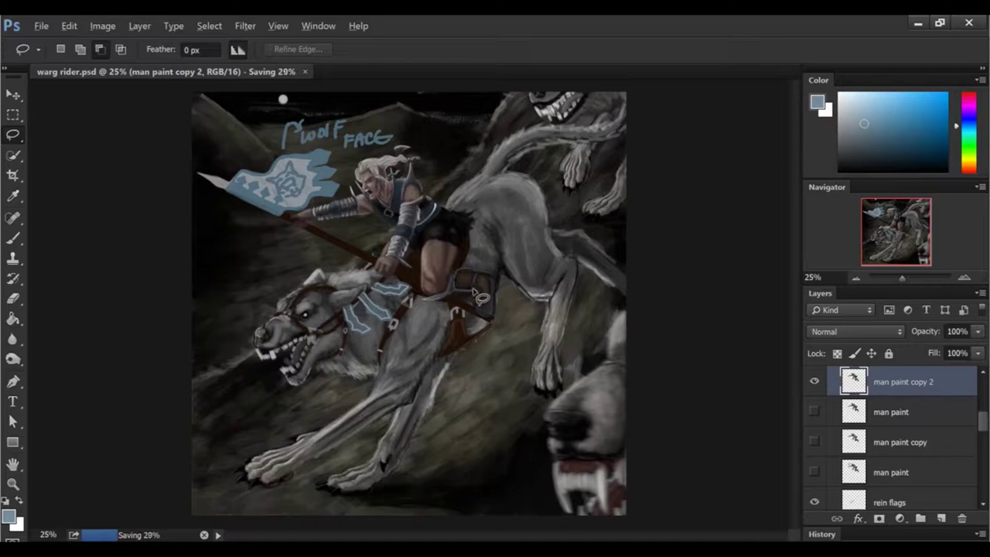
left_click_drag(474, 301, 473, 304)
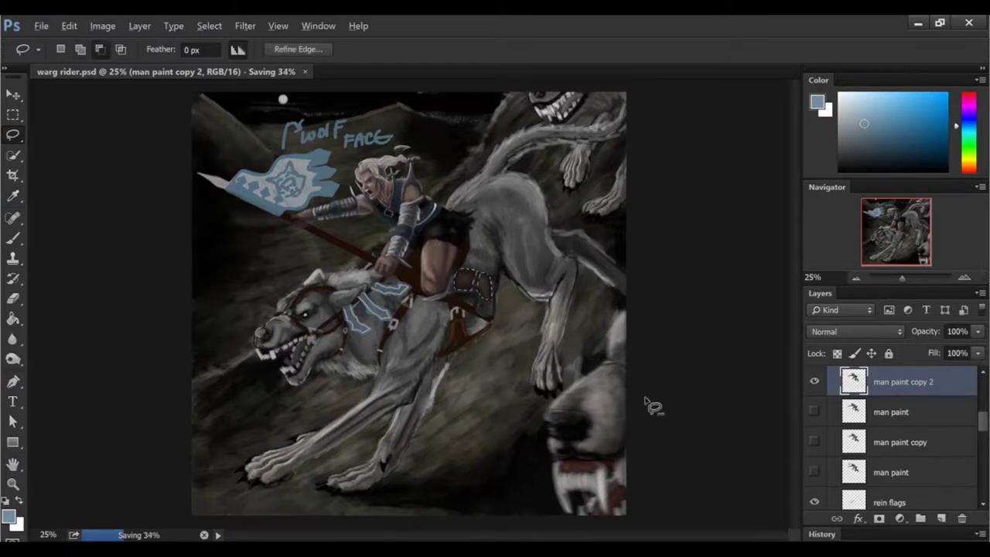
key("ctrl+u")
key("Return")
key("ctrl+d")
key("ctrl+minus")
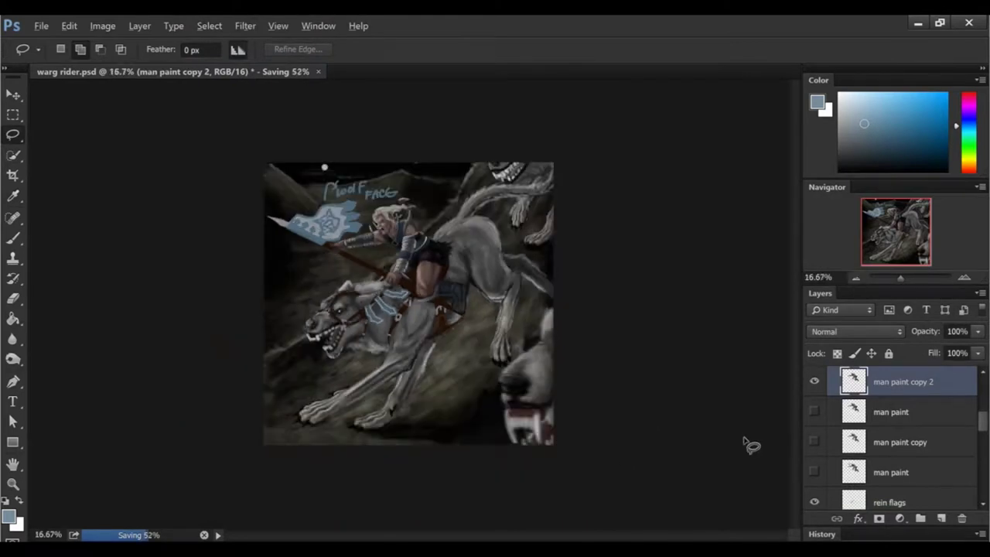
left_click(102, 25)
Step: Flip the canvas vertically and horizontally back upright, zooming to 25%
left_click(334, 245)
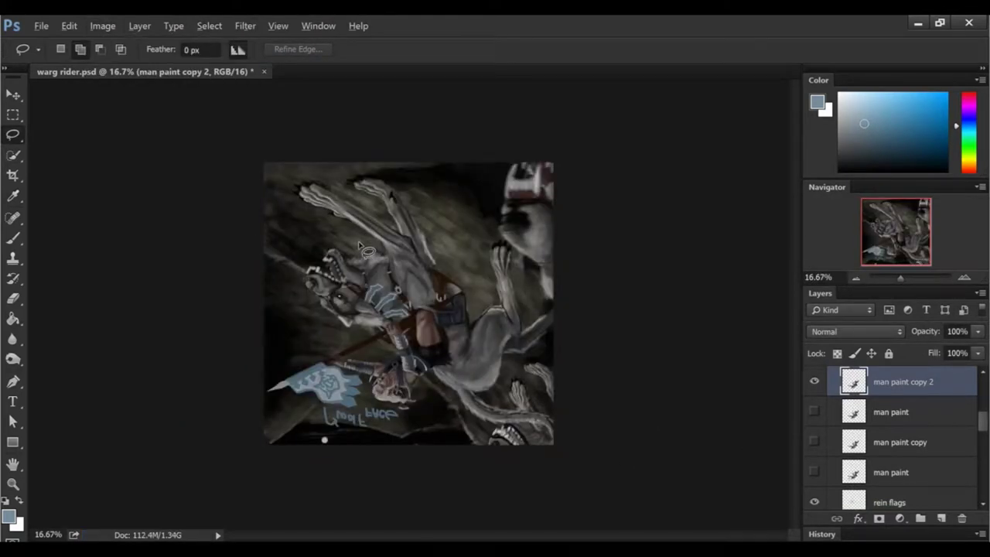
left_click(103, 25)
left_click(356, 229)
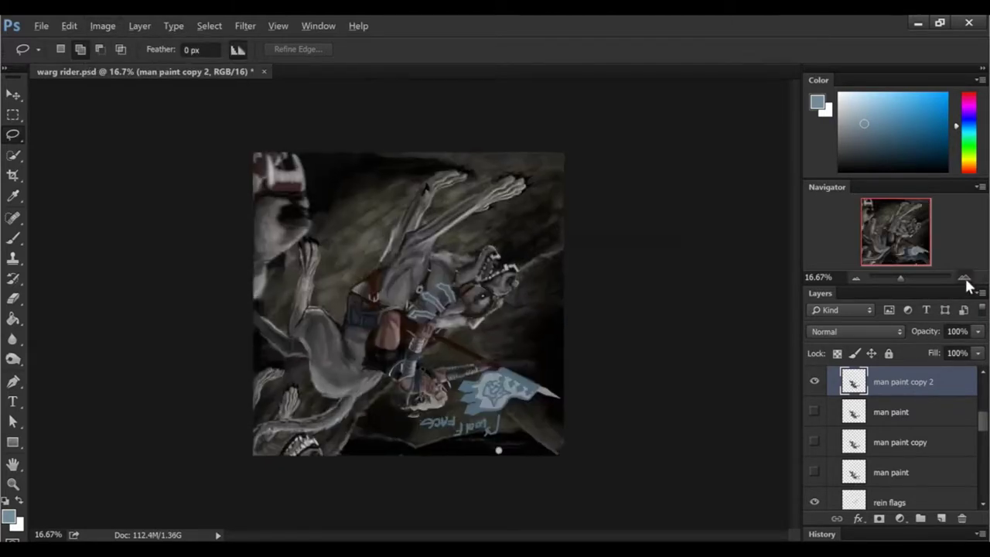
left_click(965, 276)
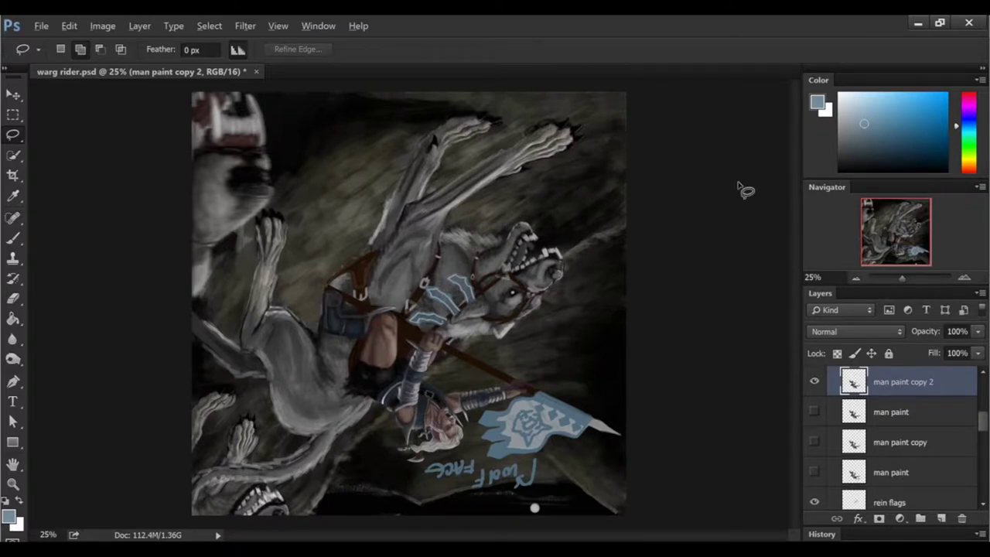
left_click(103, 25)
left_click(354, 242)
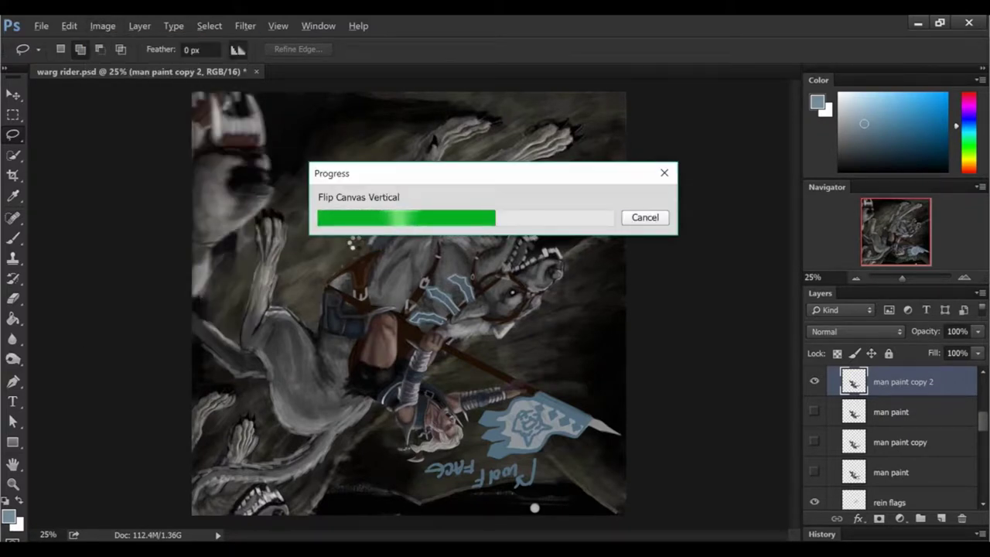
Step: Make the sword layer visible and select it with the Move tool
scroll(979, 436, "down", 5)
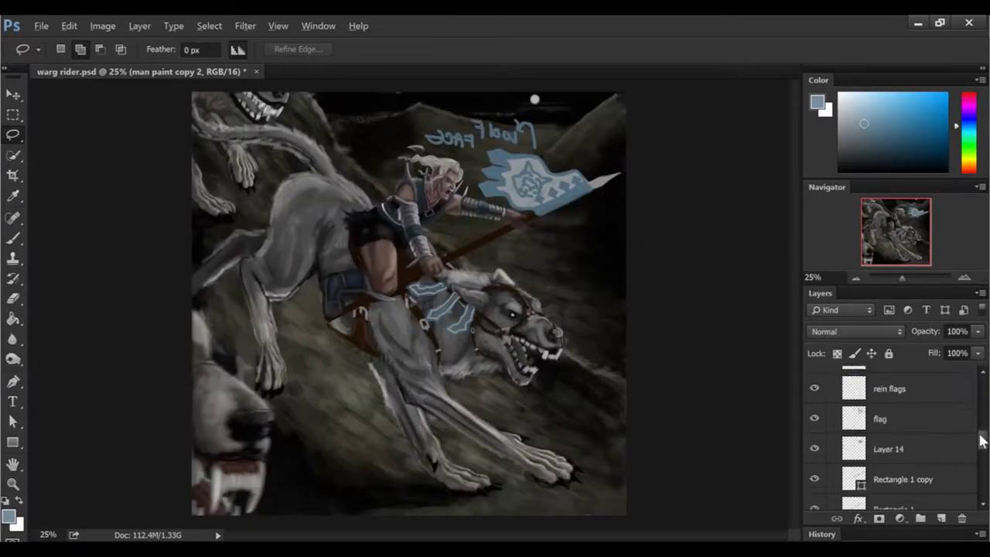
left_click(813, 418)
key("v")
scroll(976, 417, "up", 5)
scroll(976, 417, "down", 5)
left_click(882, 459)
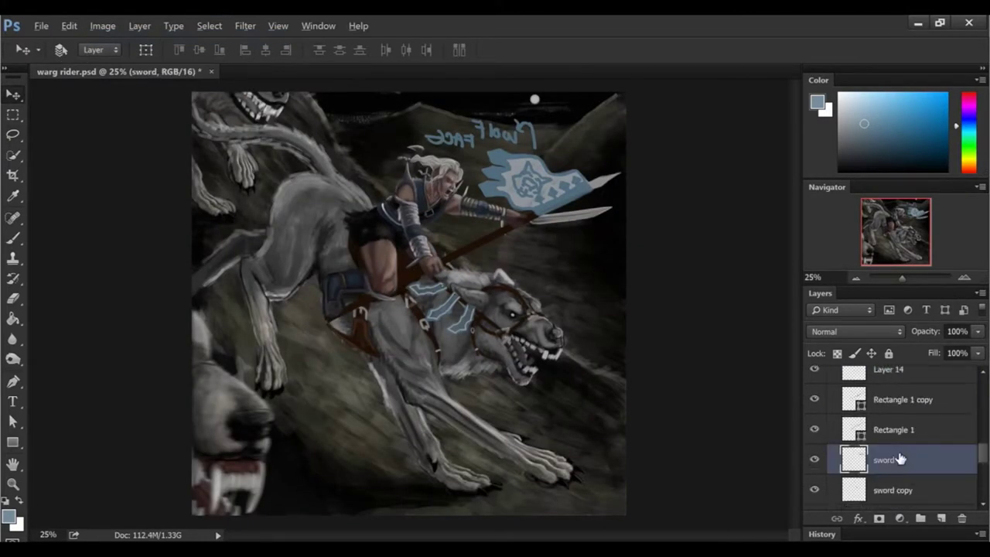
Step: Rotate and move the sword onto the spear tip and apply the transform
key("ctrl+t")
left_click_drag(417, 224, 379, 207)
left_click_drag(381, 162, 409, 167)
left_click_drag(642, 218, 593, 342)
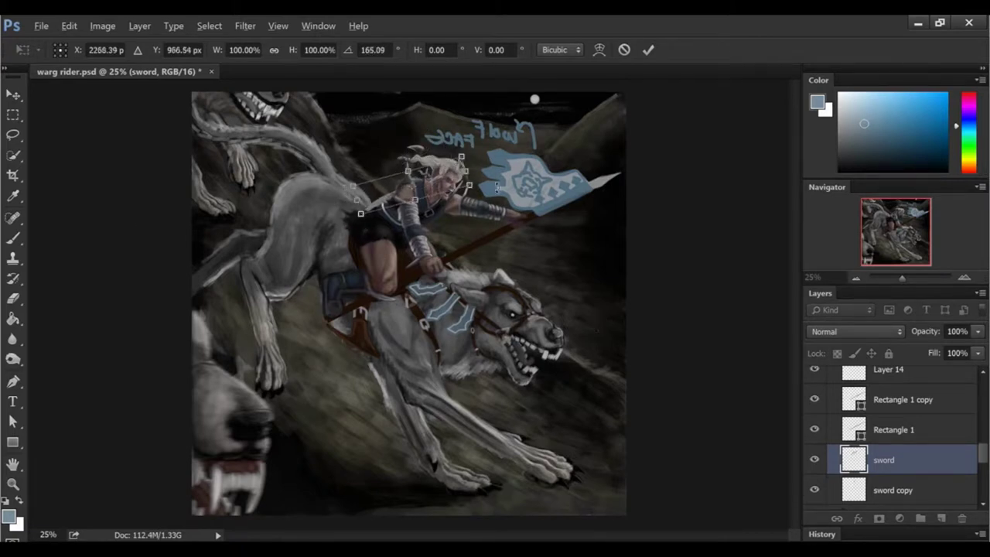
left_click_drag(431, 191, 450, 185)
left_click(13, 94)
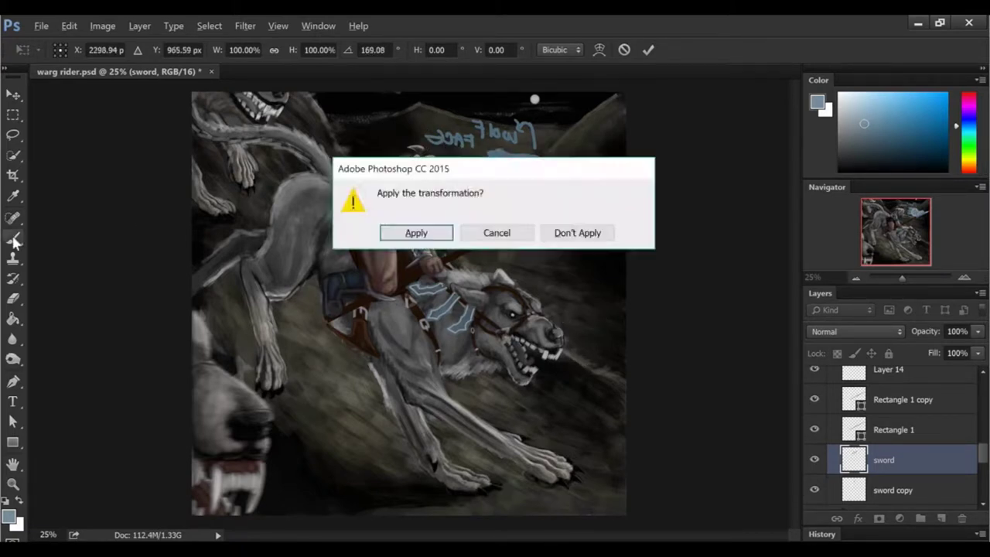
key("Return")
left_click(889, 489)
Step: Move the sword copy up and position it near the rider's head
key("ctrl+t")
left_click(14, 89)
key("Return")
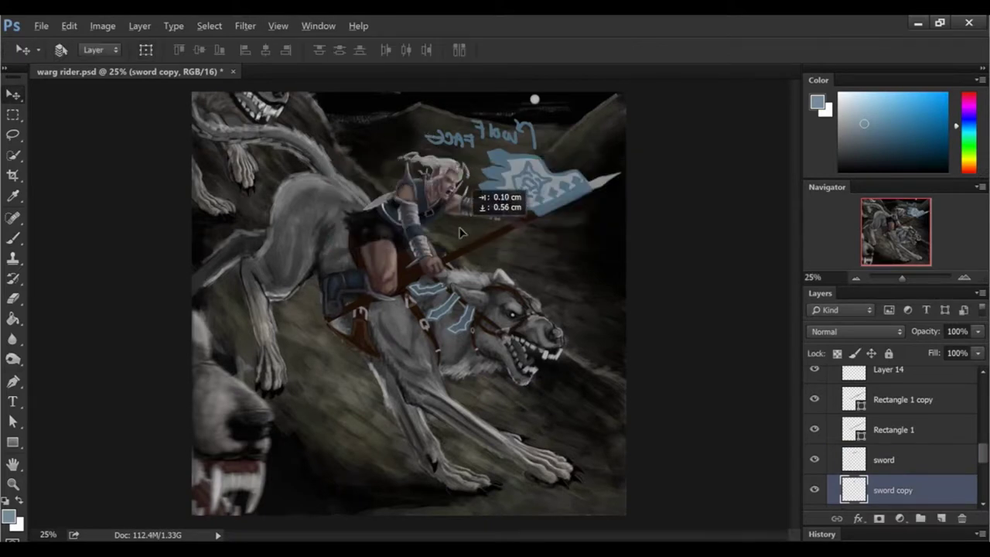
left_click_drag(456, 237, 473, 145)
key("ctrl+t")
mouse_move(423, 172)
left_mouse_down()
mouse_move(467, 203)
mouse_move(448, 216)
left_mouse_up()
key("ctrl+plus")
scroll(464, 201, "up", 2)
Step: Flip the sword copy vertically and apply the transformation
right_click(459, 172)
left_click(503, 394)
key("b")
key("Return")
left_click(884, 459)
Step: Rotate the sword so it sits beside the rider's head
key("v")
left_click_drag(534, 247, 605, 394)
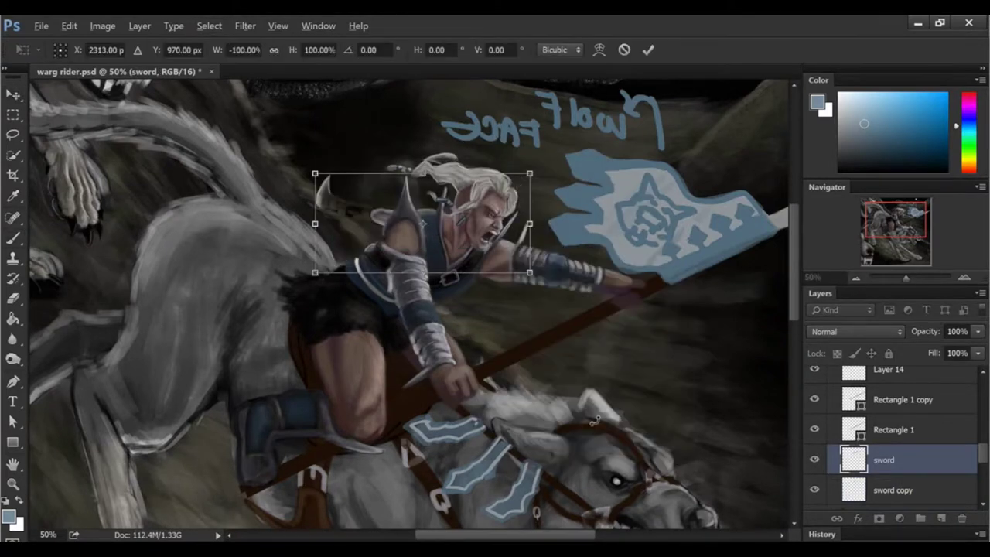
key("b")
key("Return")
left_click(889, 489)
Step: Angle the sword copy behind the rider's head
key("v")
key("ctrl+t")
left_click_drag(433, 226, 448, 231)
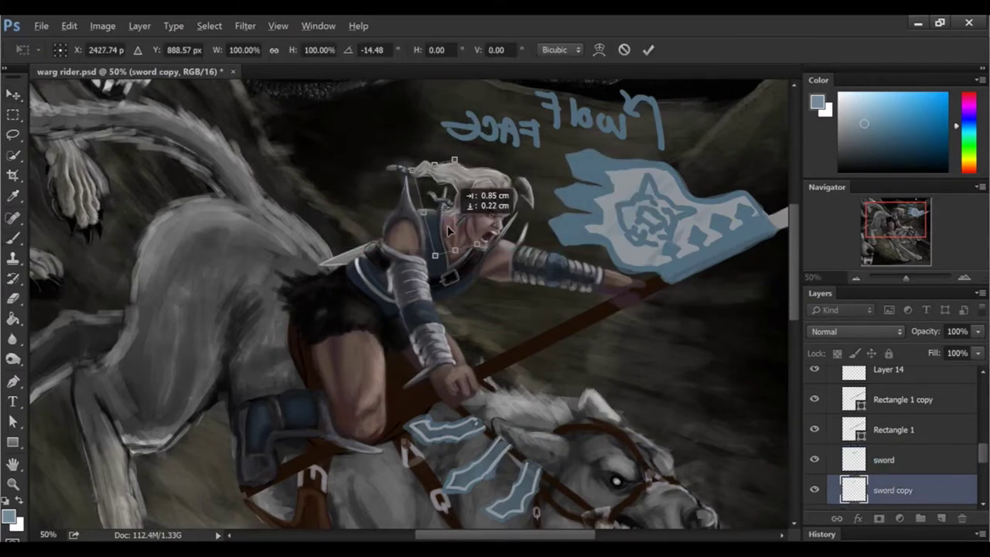
key("b")
Step: Duplicate the sword as 'sword 2' and rotate it steeper toward the lower right
key("Return")
left_click(884, 460)
type("sword 2")
key("Return")
key("v")
mouse_move(541, 244)
left_mouse_down()
mouse_move(585, 217)
mouse_move(572, 249)
left_mouse_up()
left_click_drag(460, 252, 476, 263)
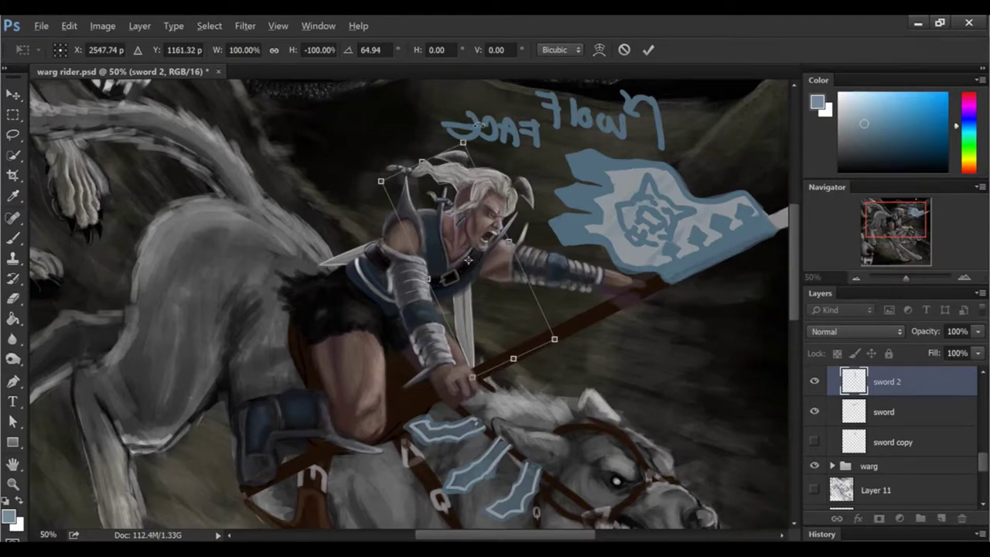
left_click(884, 411)
key("Return")
Step: Tilt the sword behind the rider's head, then ease its angle down-right
key("ctrl+t")
left_click_drag(587, 472, 626, 439)
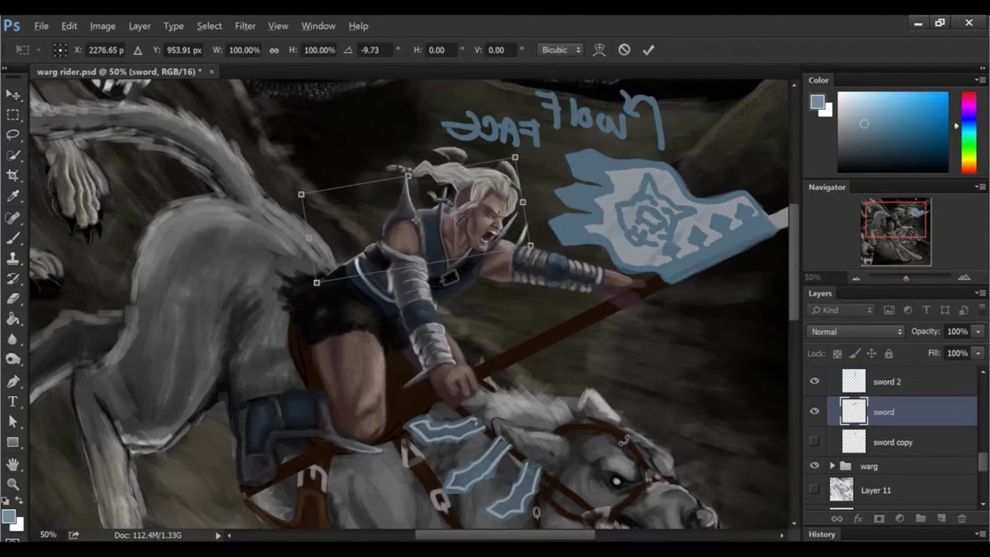
key("Return")
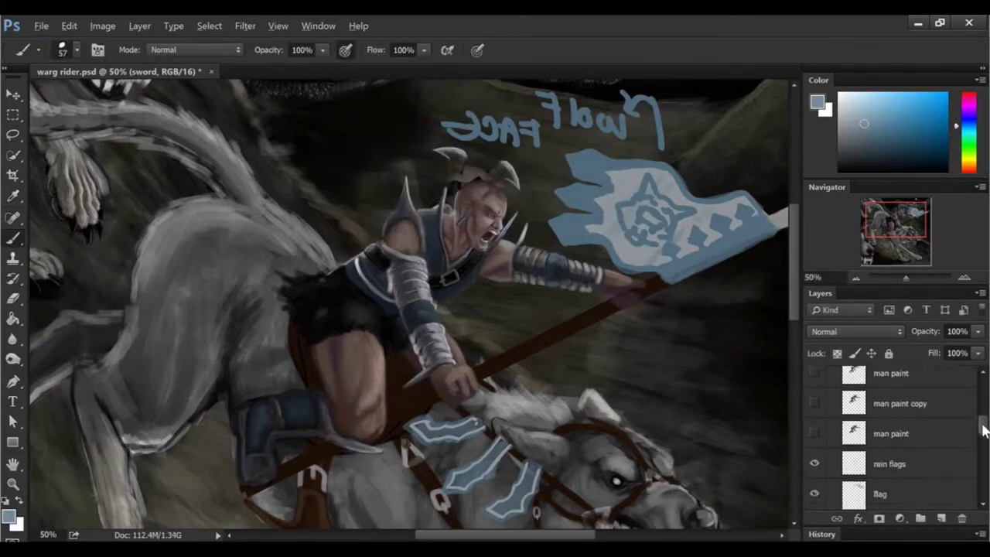
key("v")
mouse_move(531, 141)
left_mouse_down()
mouse_move(469, 181)
mouse_move(495, 193)
left_mouse_up()
mouse_move(437, 237)
left_mouse_down()
mouse_move(447, 257)
mouse_move(421, 239)
left_mouse_up()
key("Return")
Step: Show sword 2 and rotate it into place with a slight upward nudge
left_click(814, 397)
left_click(913, 397)
key("ctrl+t")
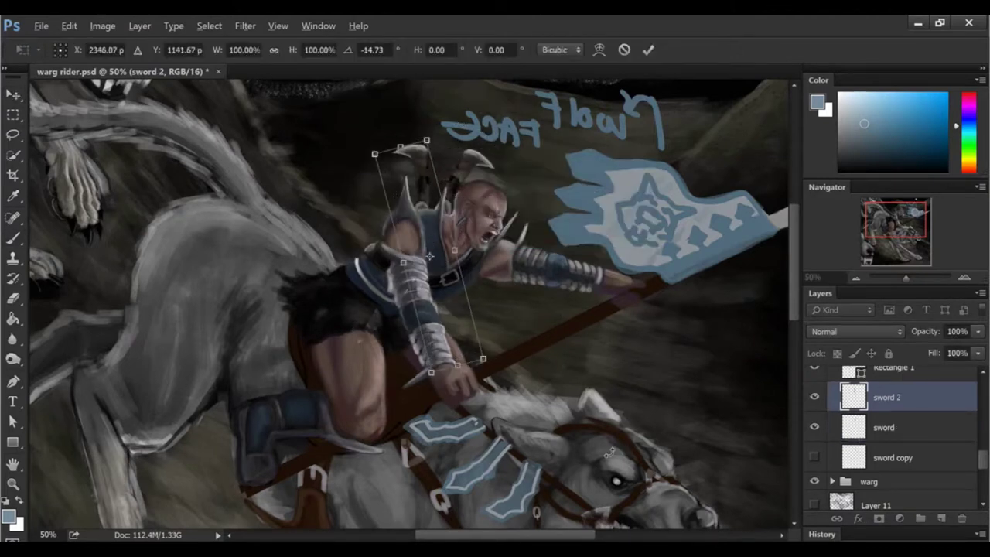
left_click_drag(437, 199, 440, 195)
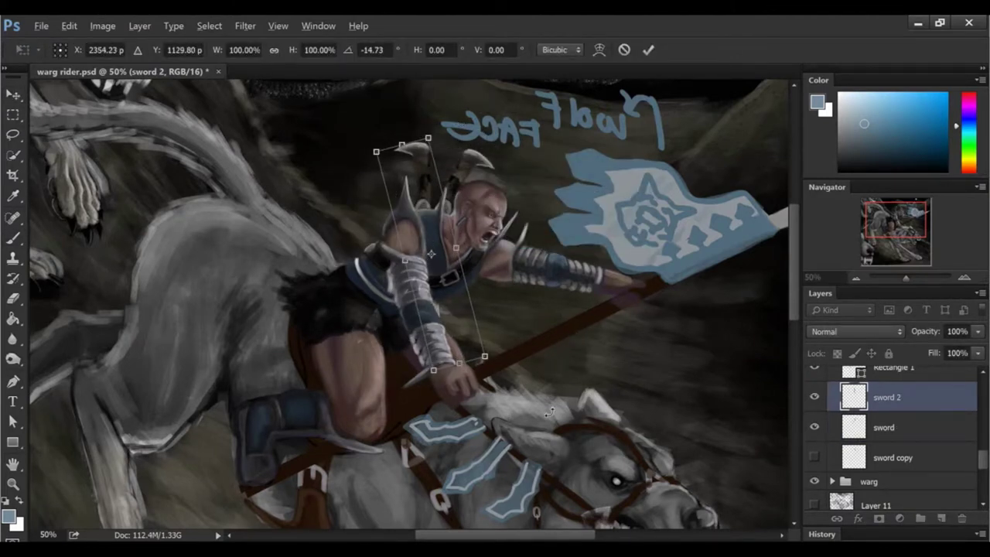
left_click_drag(445, 124, 475, 116)
key("Return")
Step: Rotate the sword further clockwise and reveal the rider's hair layer
left_click(884, 427)
key("ctrl+t")
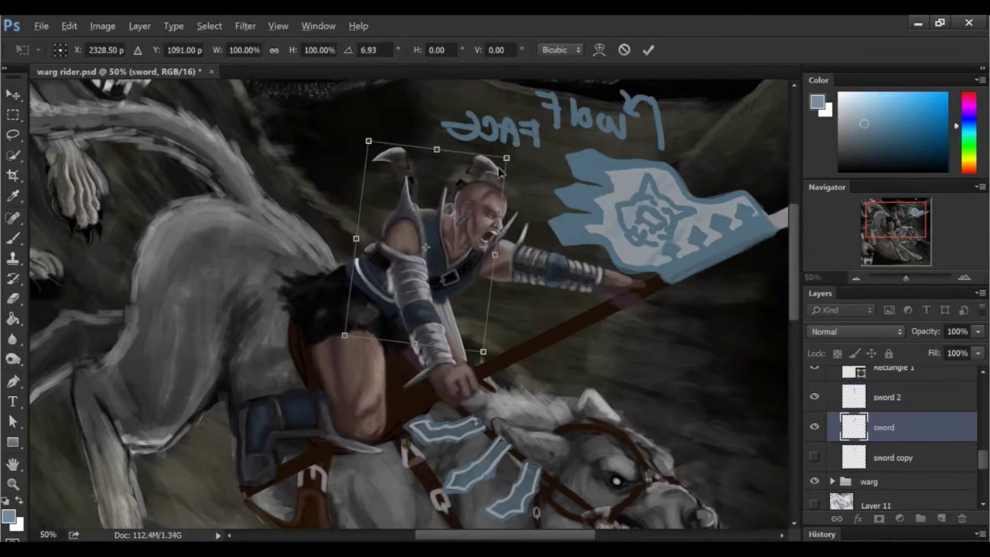
left_click_drag(528, 152, 535, 157)
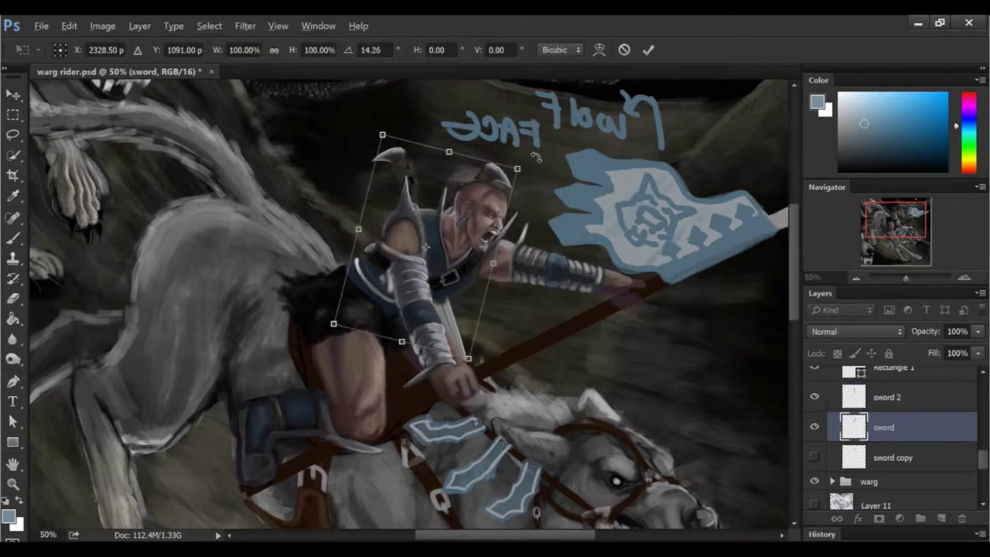
key("Return")
scroll(897, 433, "up", 5)
left_click(814, 376)
Step: Delete the erase step from history and select the hair layer
key("e")
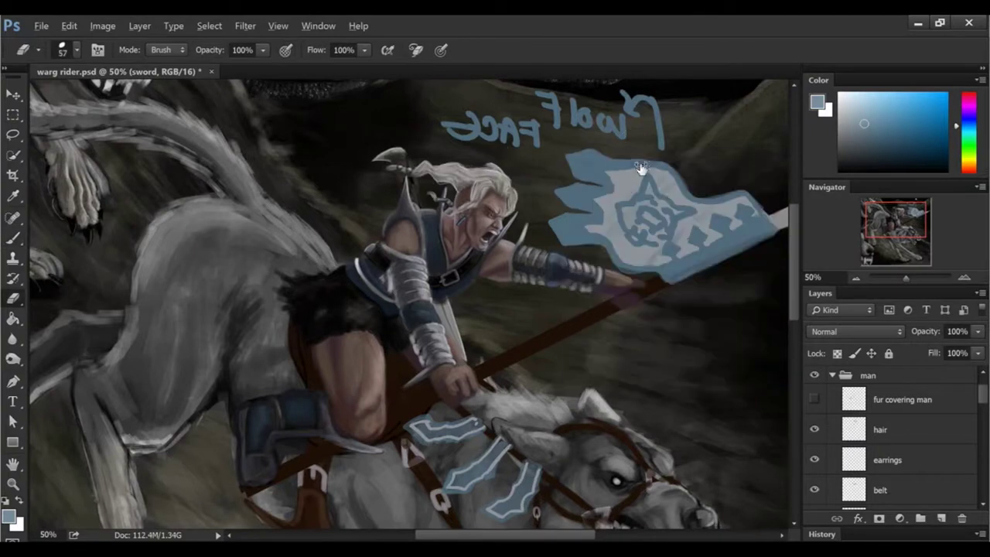
left_click(822, 534)
left_click(962, 533)
left_click(404, 230)
left_click(899, 379)
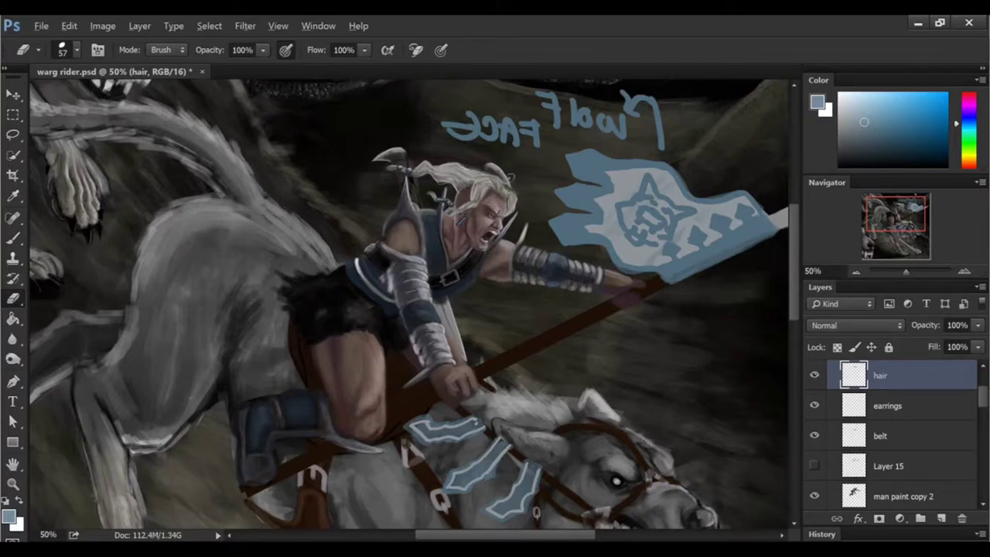
Step: Add a new empty layer and reset colours to black and white
left_click_drag(980, 388, 980, 418)
left_click(897, 405)
left_click(940, 518)
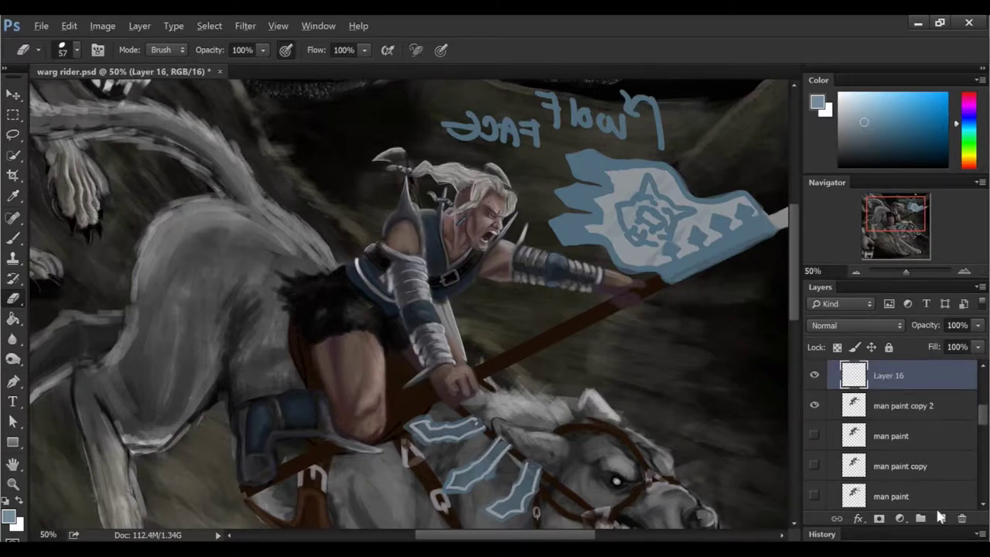
key("b")
key("d")
Step: Set the brush size to 6
right_click(533, 229)
key("Escape")
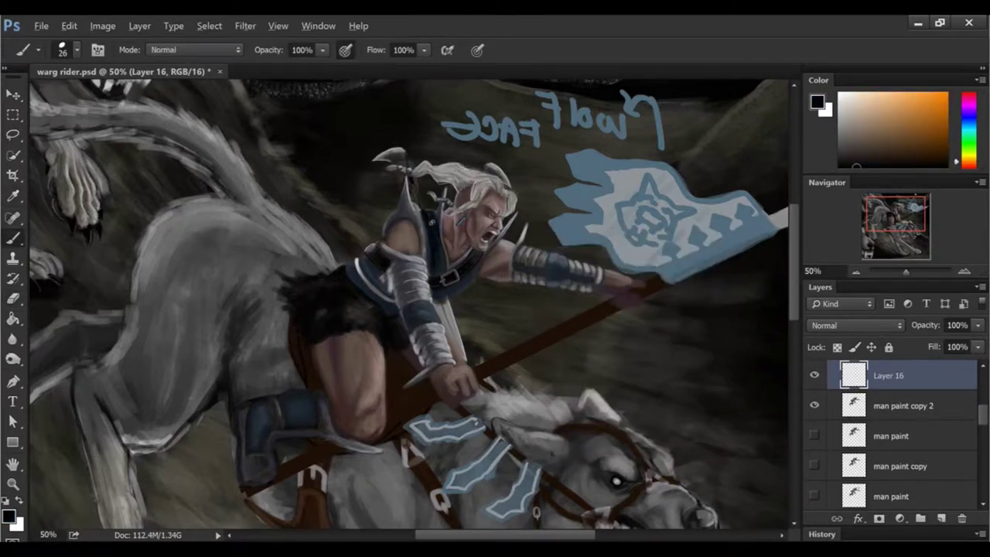
right_click(504, 221)
double_click(651, 237)
type("6")
key("Return")
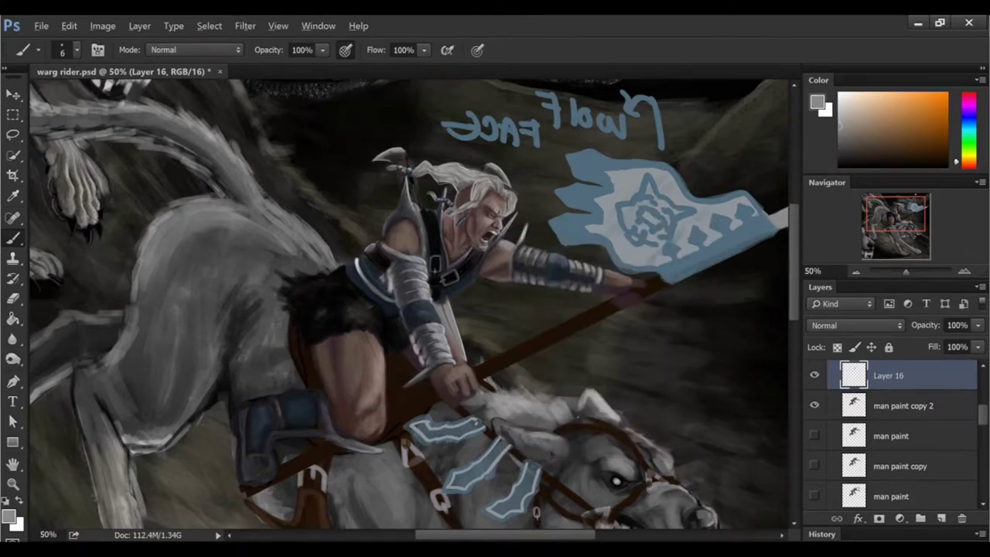
Step: Duplicate the belt layer and tilt the copy across the rider's chest
scroll(897, 433, "up", 3)
left_click(889, 436)
key("ctrl+j")
key("l")
left_click(17, 163)
key("ctrl+plus")
key("ctrl+t")
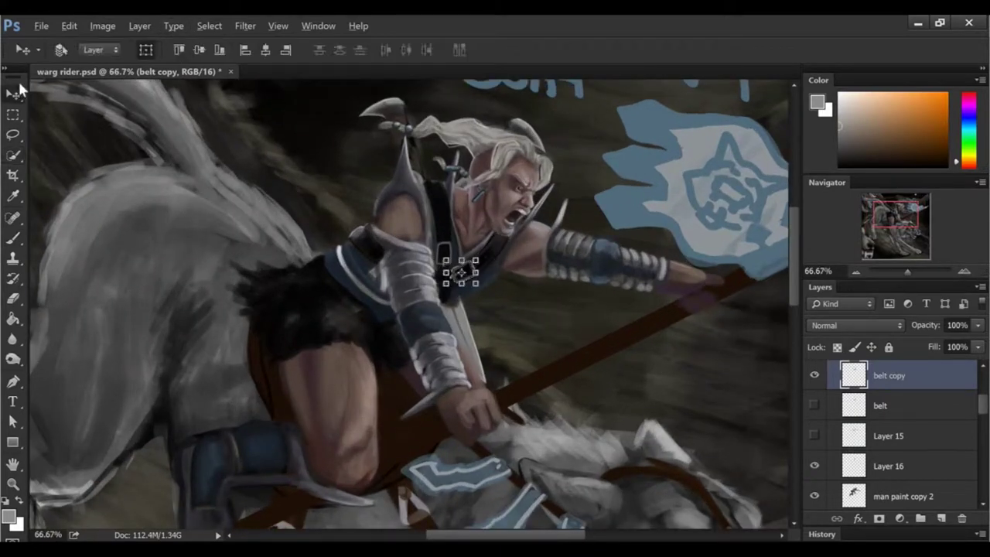
left_click_drag(533, 226, 534, 219)
key("Return")
Step: Resize the black brush from 17 to 6 while zoomed to 100% on the chest
key("b")
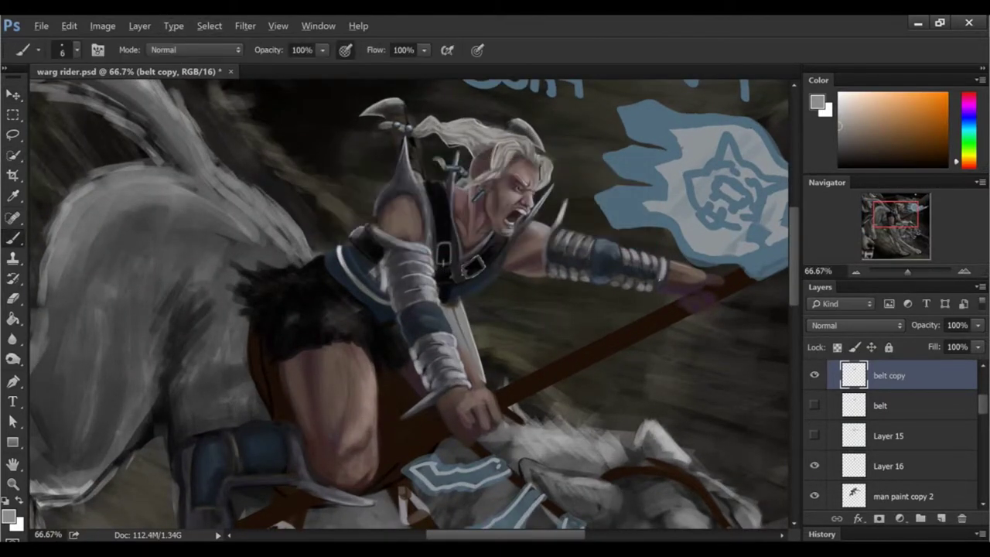
right_click(520, 235)
left_click_drag(541, 283, 558, 283)
key("Return")
key("ctrl+plus")
key("d")
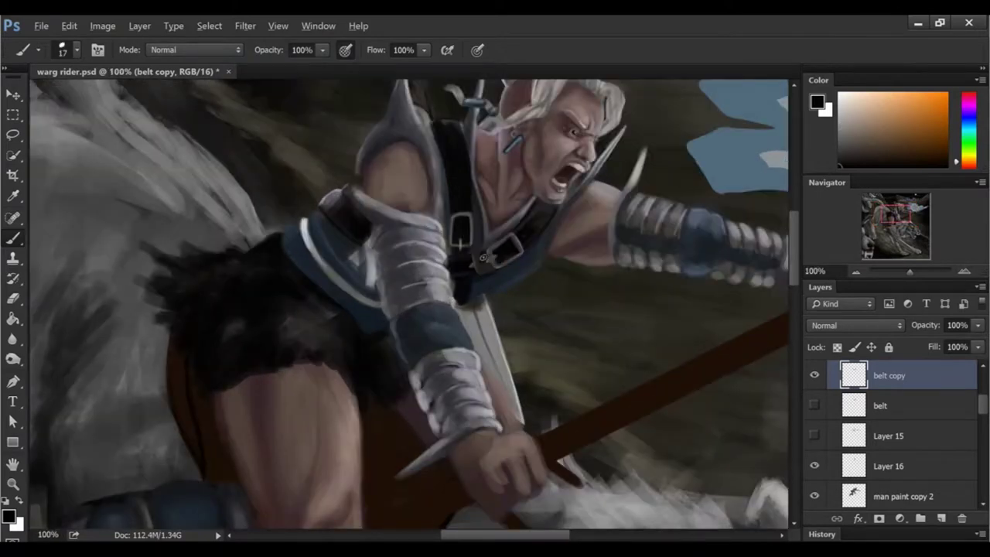
right_click(607, 241)
left_click_drag(696, 282, 685, 281)
key("Return")
key("ctrl+minus")
key("ctrl+minus")
key("ctrl+minus")
Step: View the whole painting mirrored horizontally and flipped vertically
key("ctrl+0")
key("shift+h")
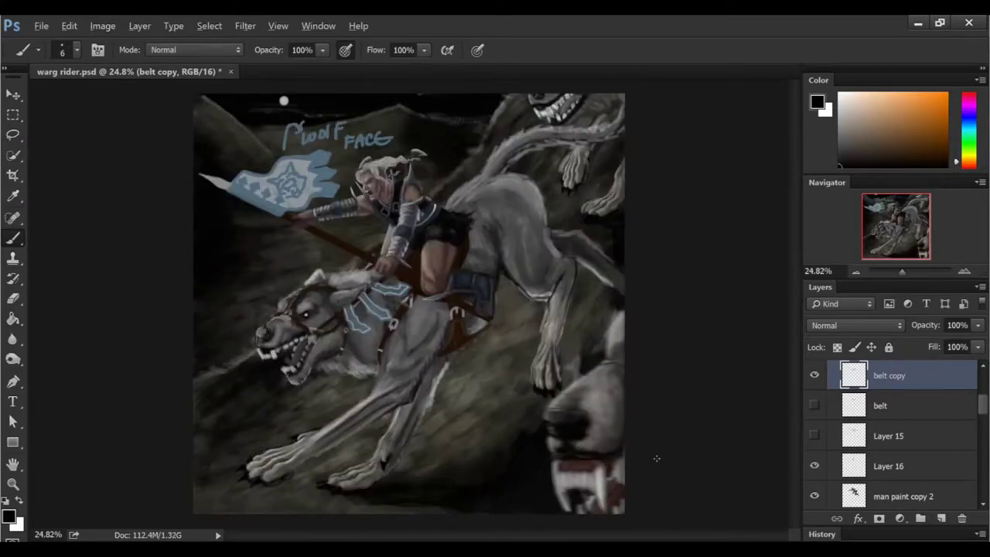
left_click(360, 249)
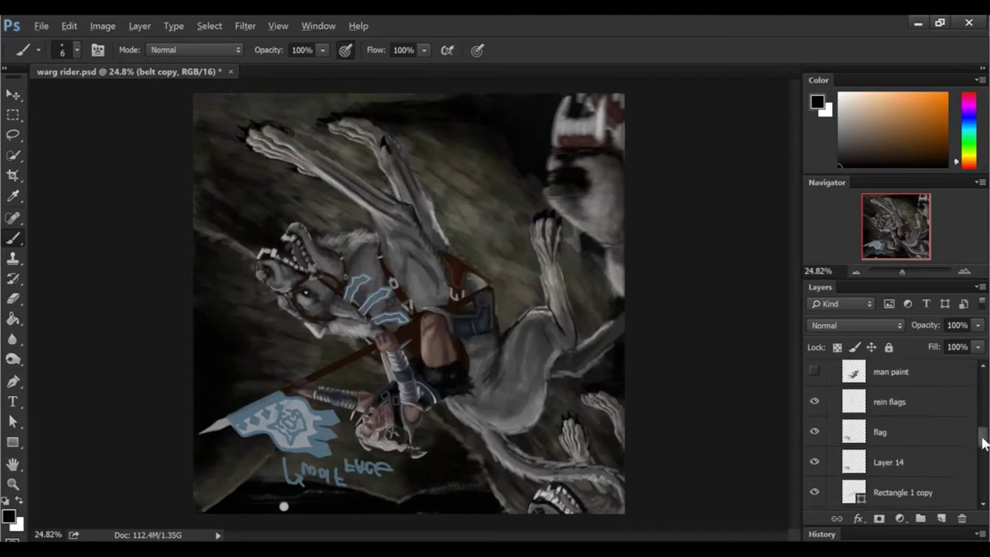
Step: On the flag layer, repaint and enlarge the spear tip in grey with a size-38 brush
left_click(965, 271)
key("ctrl+plus")
right_click(241, 442)
type("38")
key("Return")
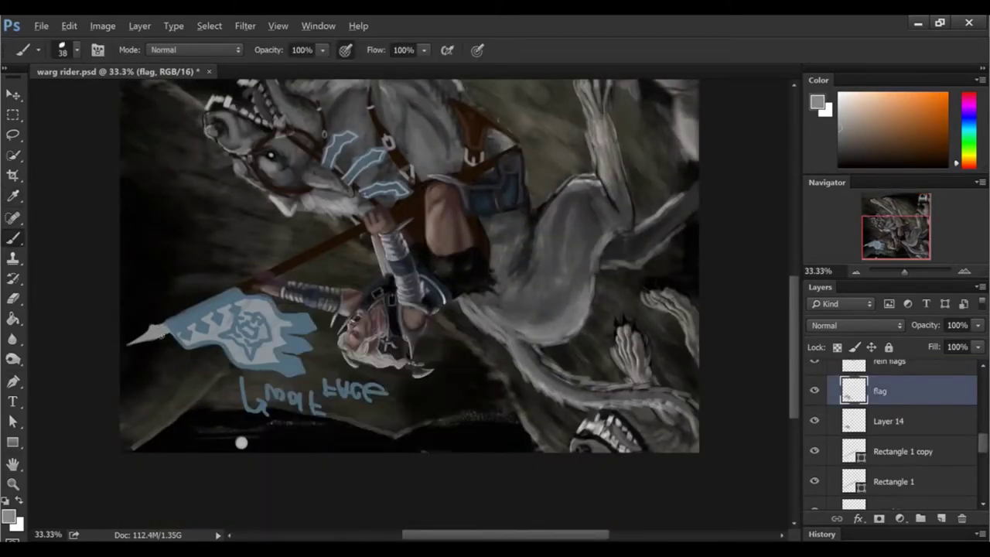
mouse_move(123, 350)
left_mouse_down()
mouse_move(161, 333)
mouse_move(140, 334)
mouse_move(147, 328)
mouse_move(170, 328)
left_mouse_up()
Step: Sample darker and lighter greys from the spear tip and canvas
key("e")
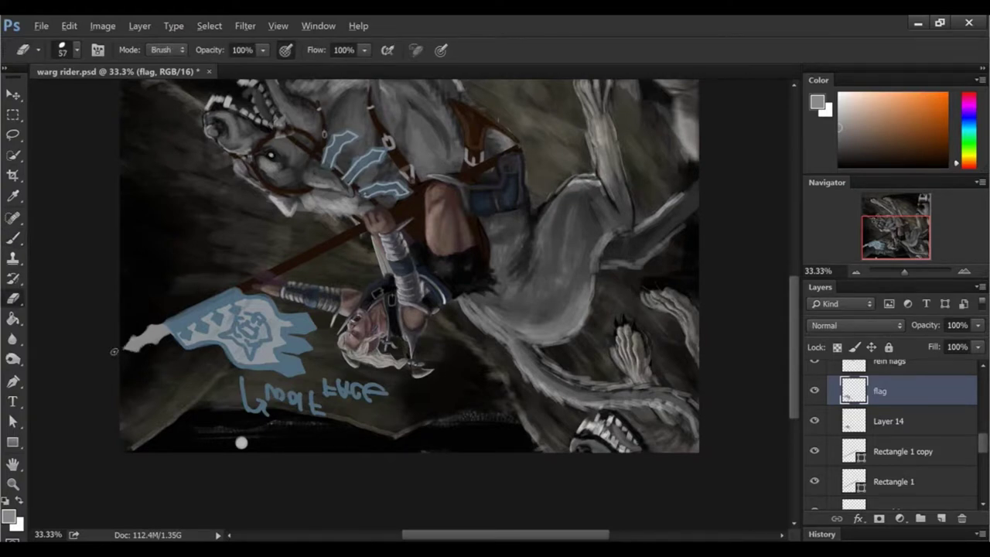
key("b")
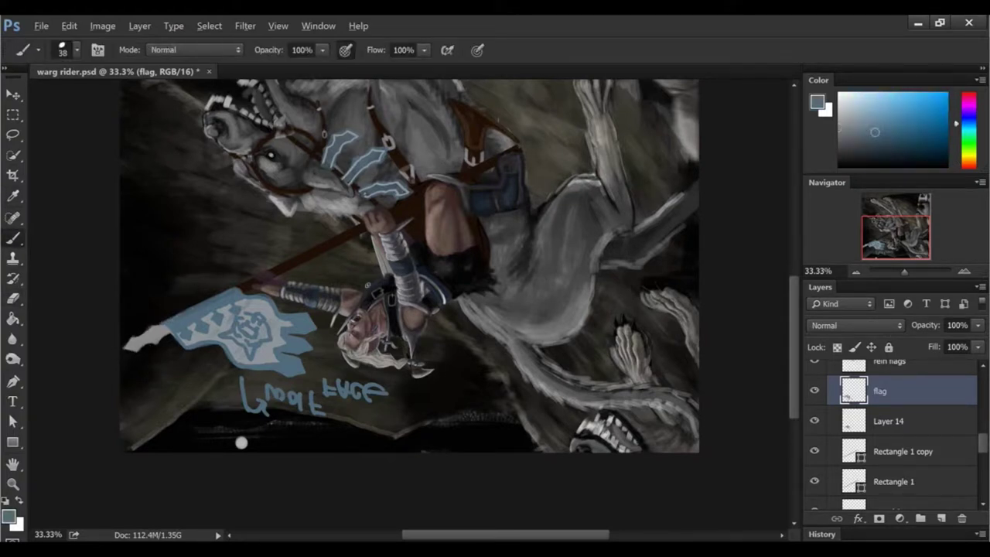
left_click(155, 327, "alt")
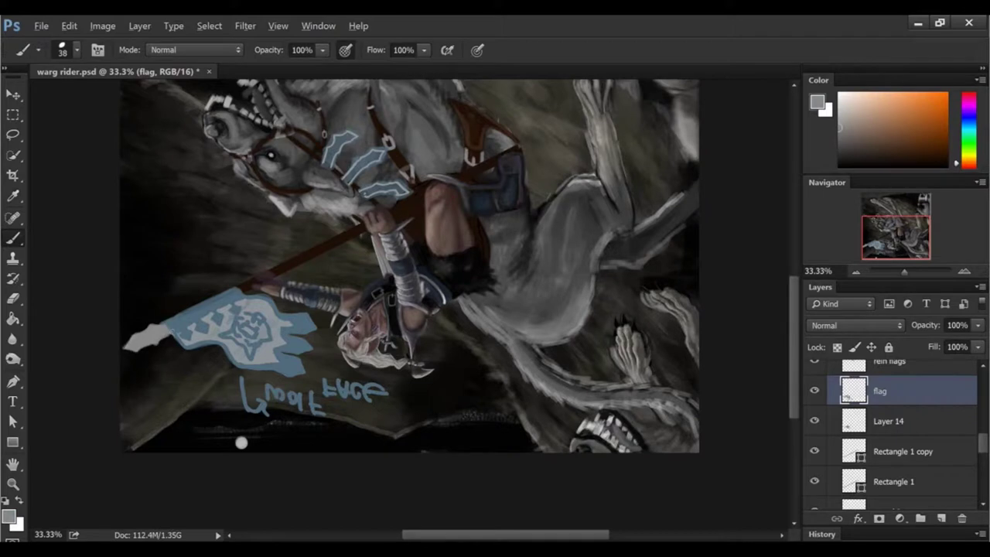
key("e")
key("b")
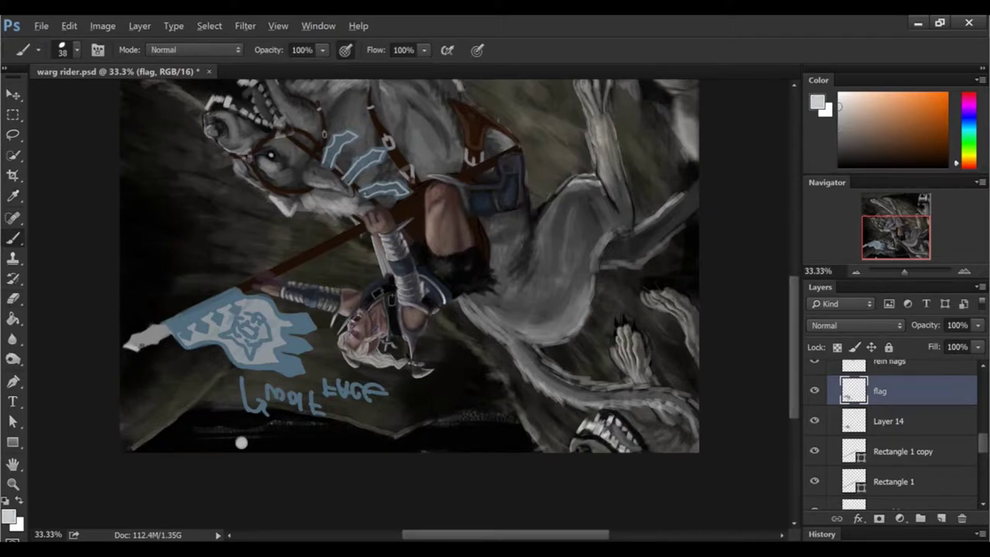
left_click(133, 340, "alt")
left_click(241, 443, "alt")
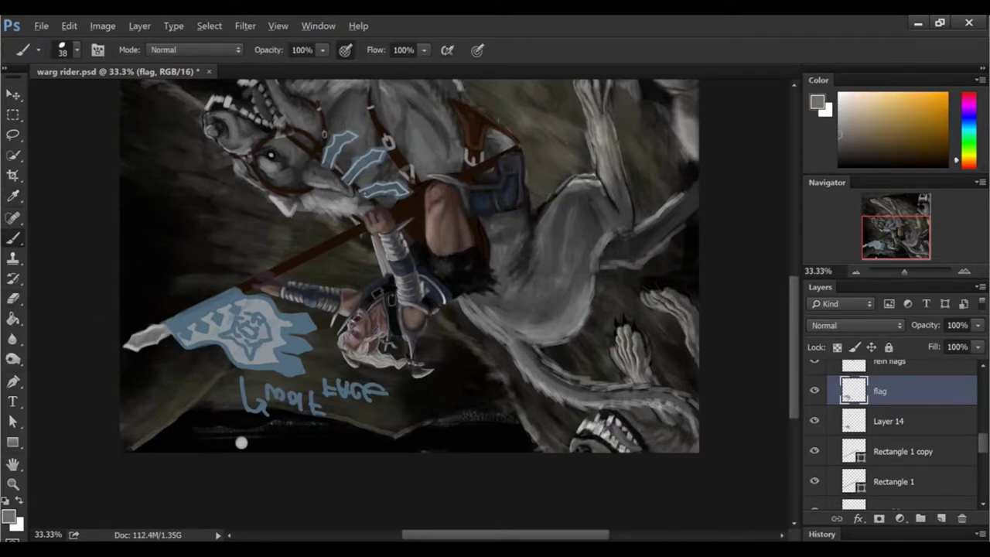
Step: Undo the stray lettering and extend the light-blue flag at its lower edge
scroll(283, 507, "up", 1)
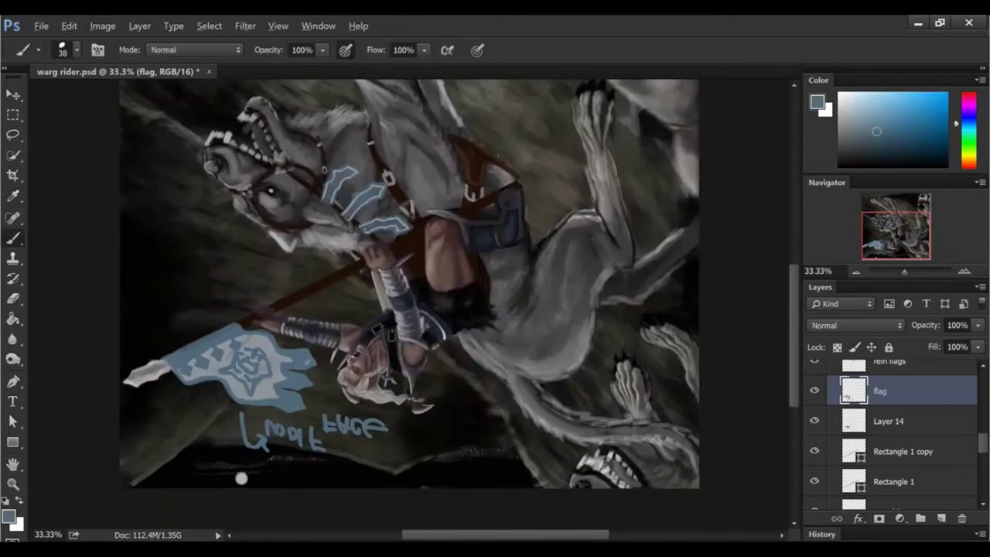
key("ctrl+alt+z")
key("ctrl+alt+z")
key("ctrl+alt+z")
left_click_drag(287, 410, 325, 420)
right_click(315, 385)
left_click_drag(305, 379, 332, 381)
right_click(323, 381)
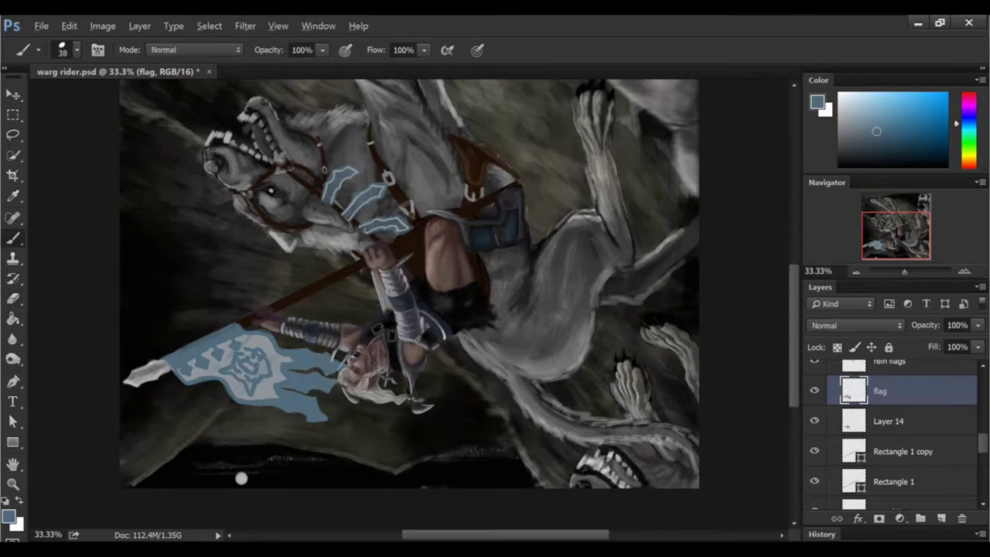
key("ctrl+minus")
key("ctrl+minus")
Step: Apply Flip Canvas Horizontal, then Flip Canvas Vertical, to the whole image
key("alt+i")
key("g")
key("h")
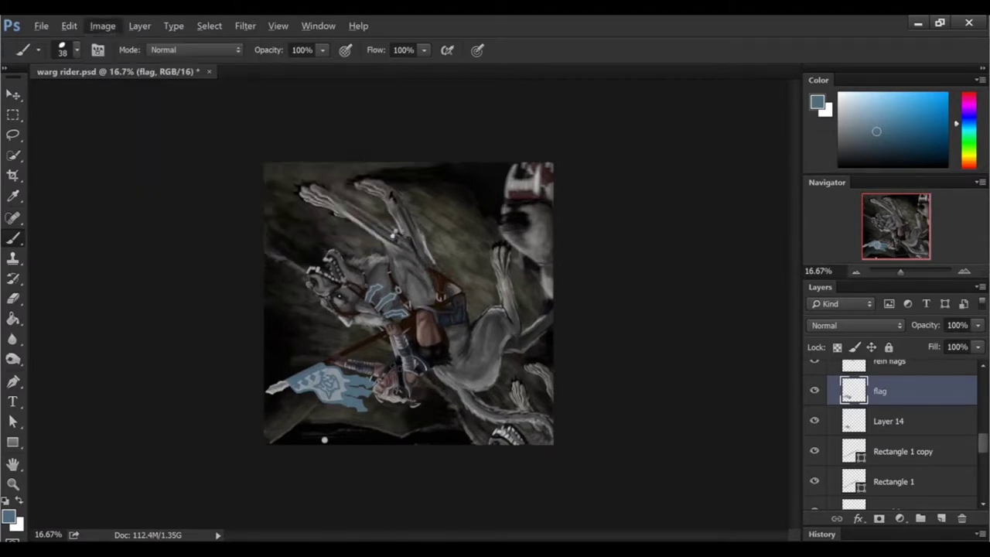
key("ctrl+plus")
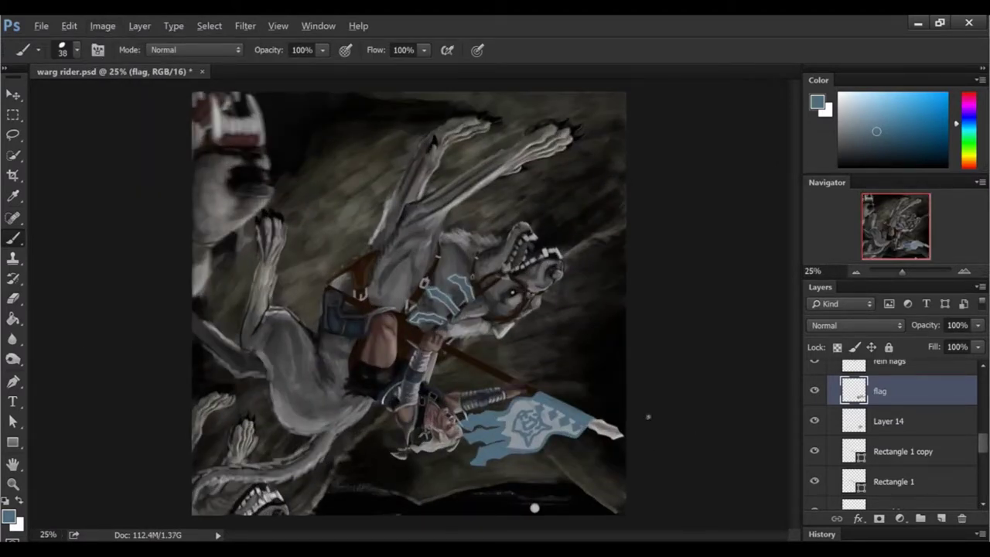
key("alt+i")
key("g")
key("v")
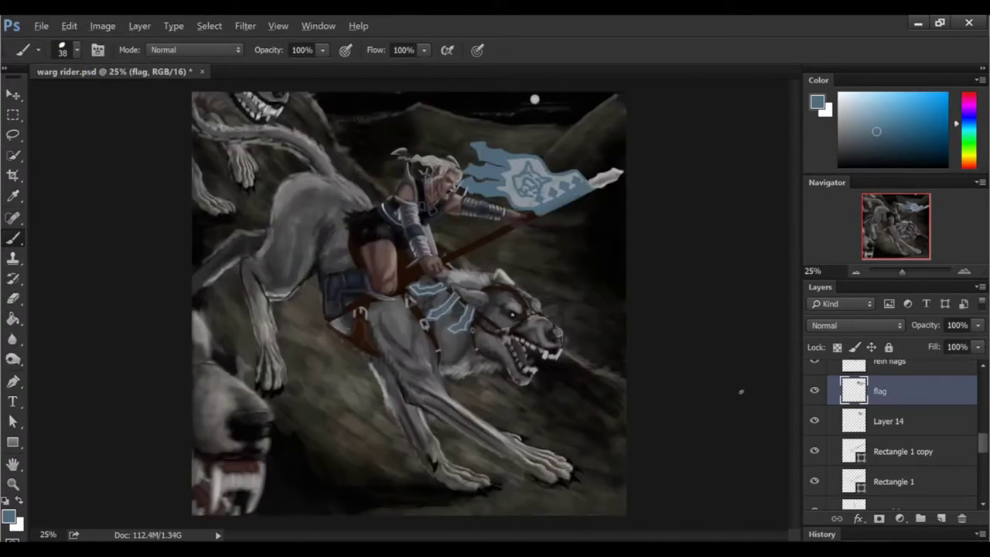
Step: Save the painting and zoom in on the banner with a size-29 eraser
key("ctrl+s")
key("ctrl+plus")
scroll(789, 280, "up", 5)
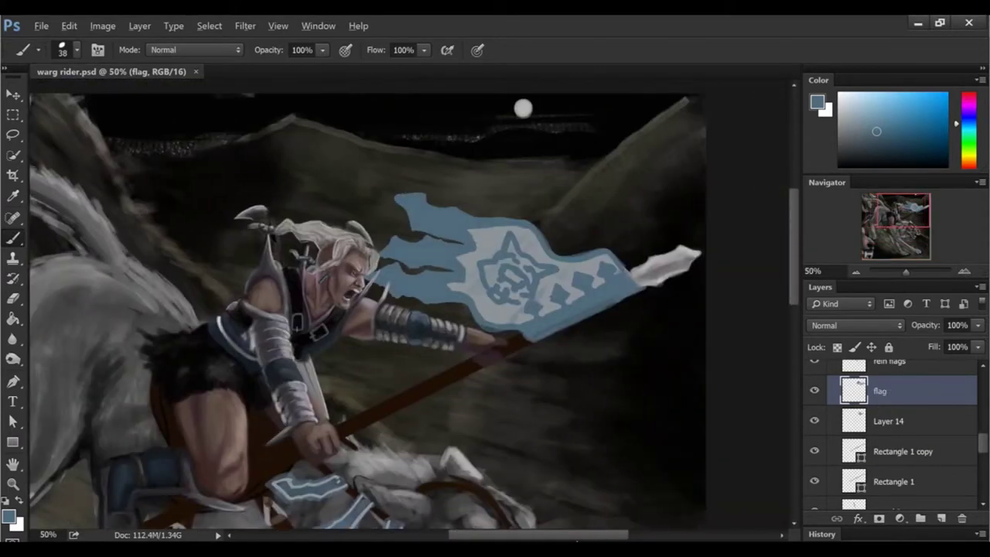
key("e")
key("bracketleft")
key("bracketleft")
key("bracketleft")
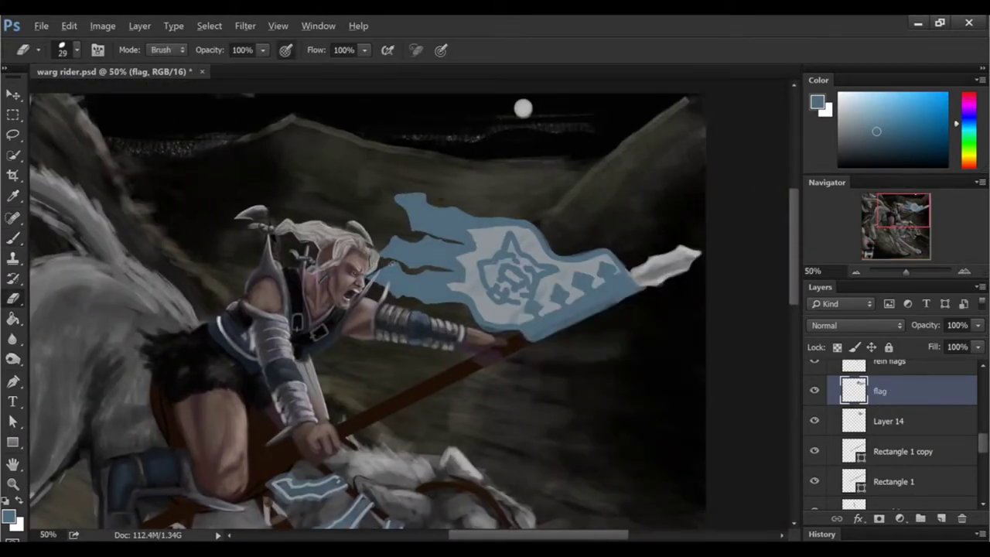
Step: Lasso a strip along the banner's lower edge, invert, then deselect it
key("l")
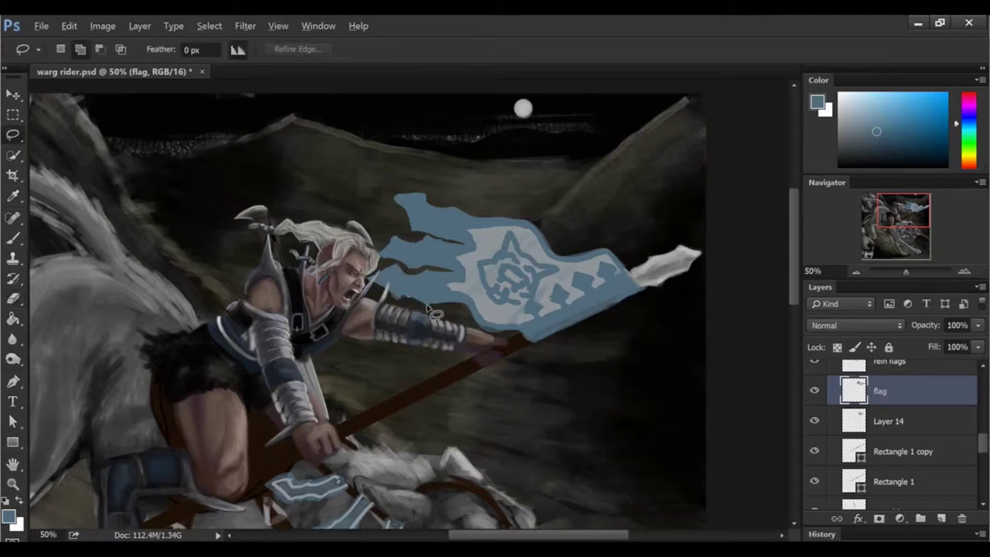
left_click_drag(399, 267, 424, 283)
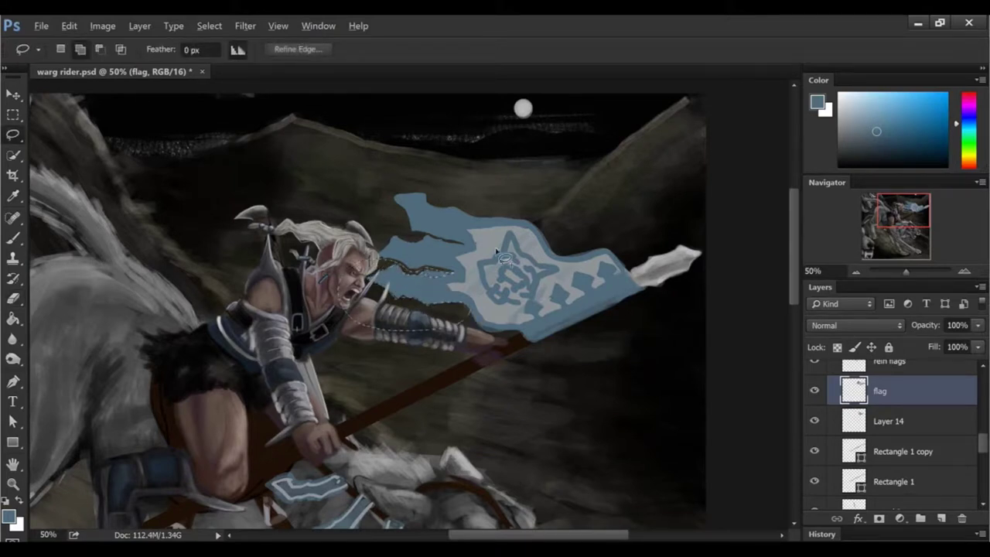
key("e")
key("b")
key("ctrl+shift+i")
key("ctrl+d")
key("l")
key("b")
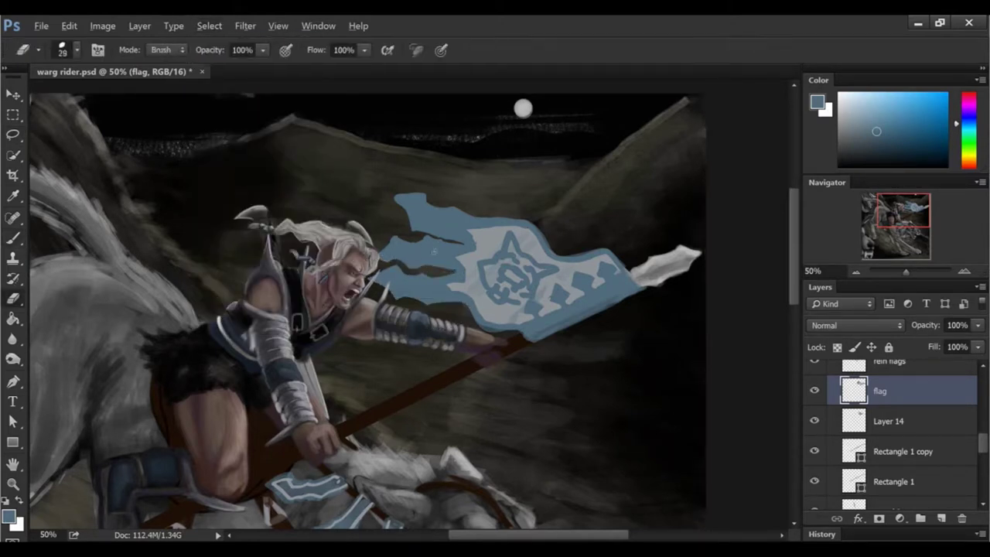
Step: Outline a wavy strip across the banner and set the brush to size 17
key("l")
mouse_move(389, 226)
left_mouse_down()
mouse_move(386, 267)
mouse_move(394, 267)
left_mouse_up()
key("b")
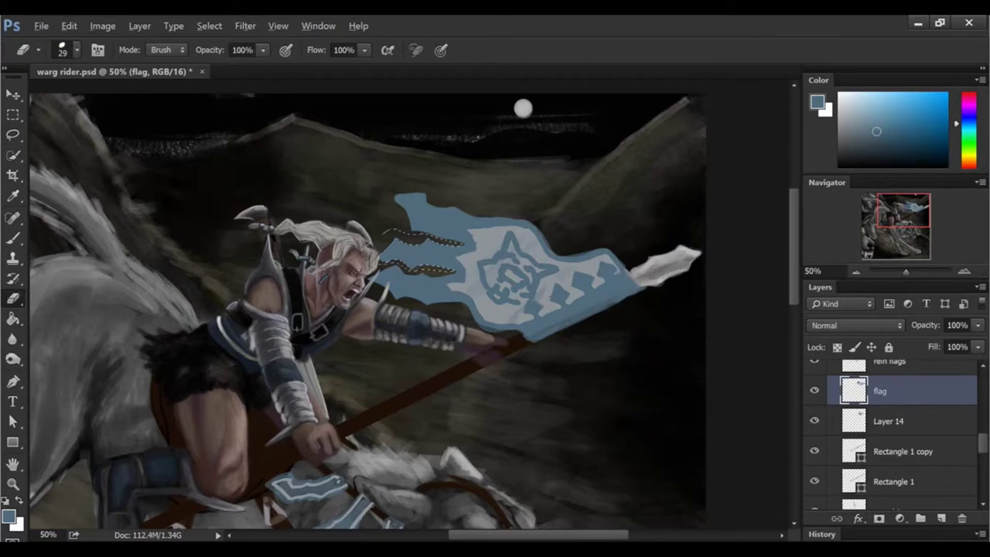
right_click(517, 208)
type("17")
key("Return")
key("b")
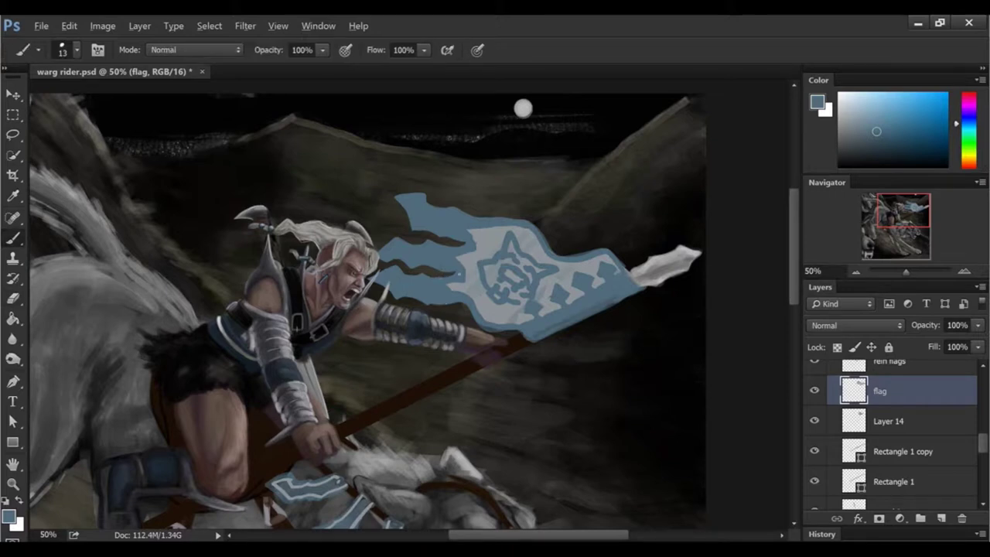
Step: Merge the banner down into Layer 14 and rename the merged layer 'flag'
key("ctrl+e")
double_click(888, 391)
type("flag")
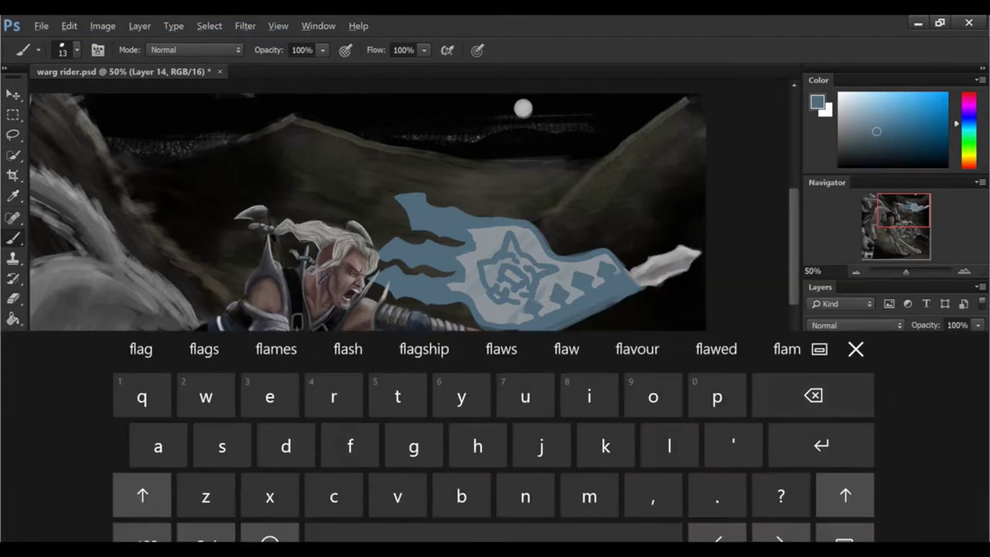
key("Return")
key("e")
key("b")
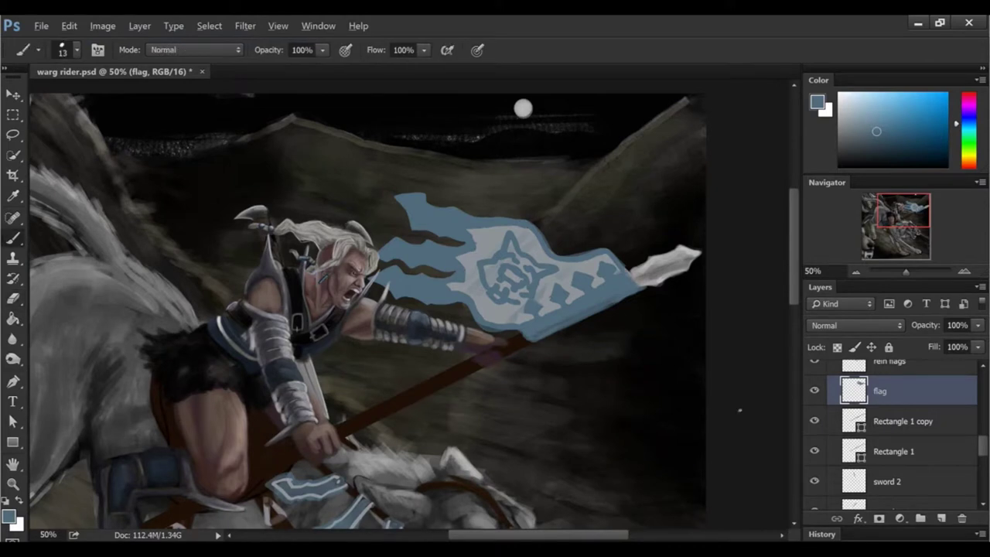
Step: Smooth the banner's lower edge with a size-43 brush and sample a light grey
right_click(565, 214)
type("43")
key("Return")
left_click_drag(633, 292, 520, 328)
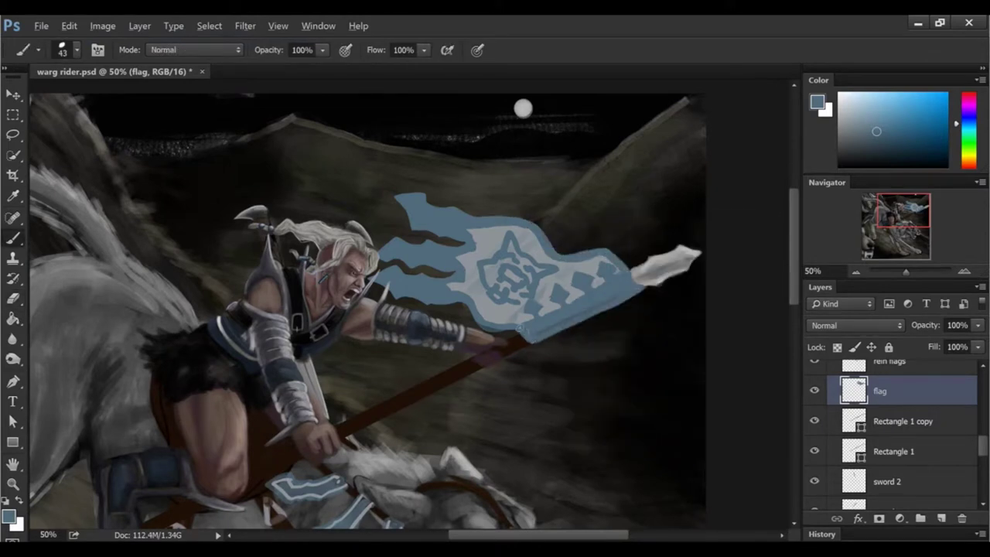
left_click(664, 263, "alt")
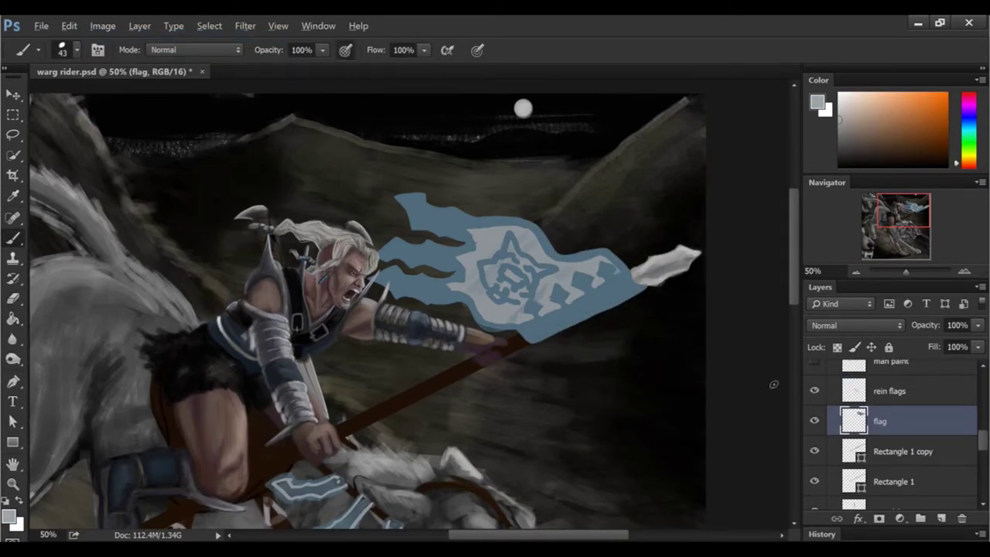
Step: Fit the whole painting in view and flip the canvas horizontally
key("e")
key("ctrl+minus")
key("ctrl+minus")
key("ctrl+minus")
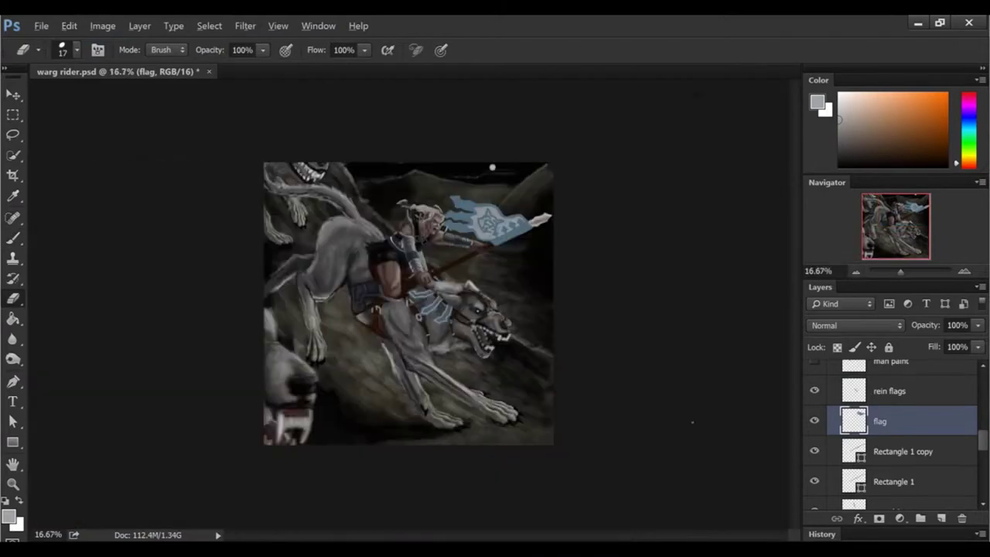
key("ctrl+alt+h")
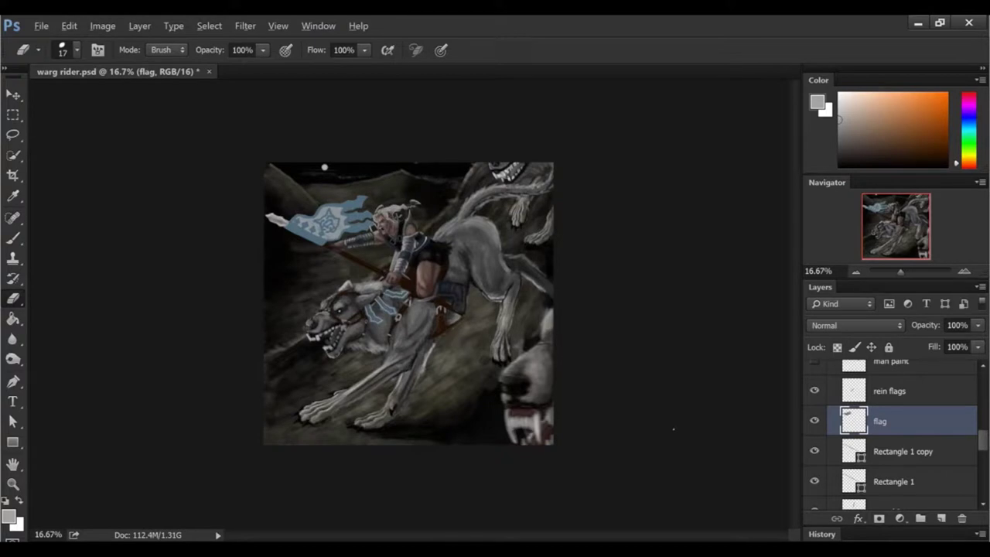
Step: Add a new empty layer above flag and switch to the Brush
scroll(354, 205, "up", 1)
scroll(354, 205, "up", 1)
scroll(354, 205, "up", 1)
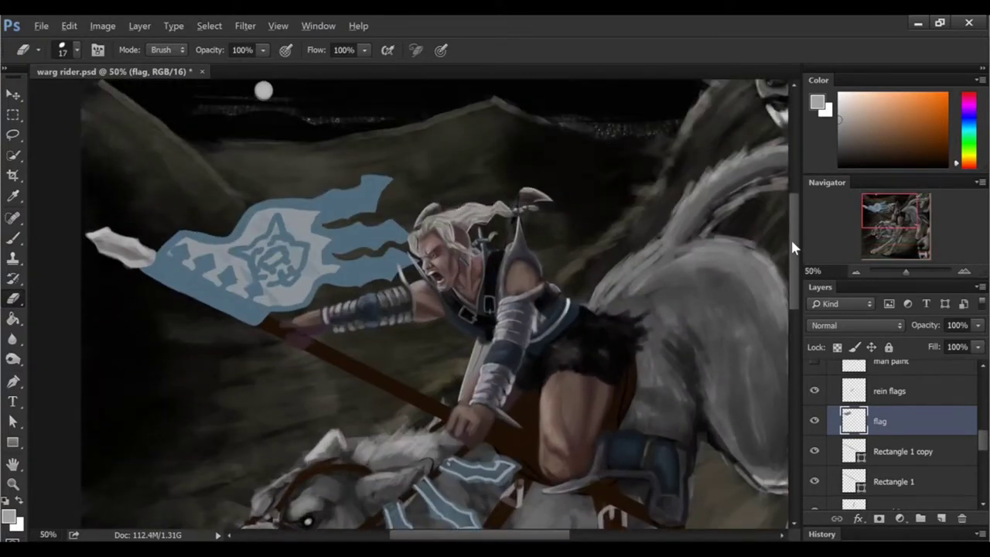
left_click(940, 518)
key("ctrl+shift+n")
scroll(390, 364, "down", 3)
scroll(390, 363, "down", 3)
key("b")
Step: On the rein flags layer, paint three blue rein flags and trim them with the Eraser
left_click(390, 375, "alt")
left_click_drag(391, 374, 403, 388)
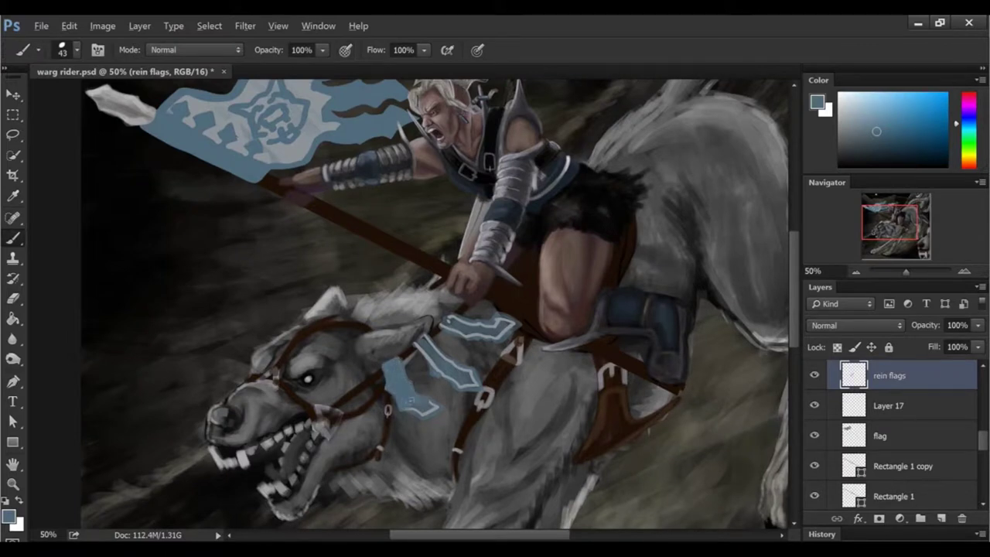
left_click_drag(433, 344, 473, 389)
key("e")
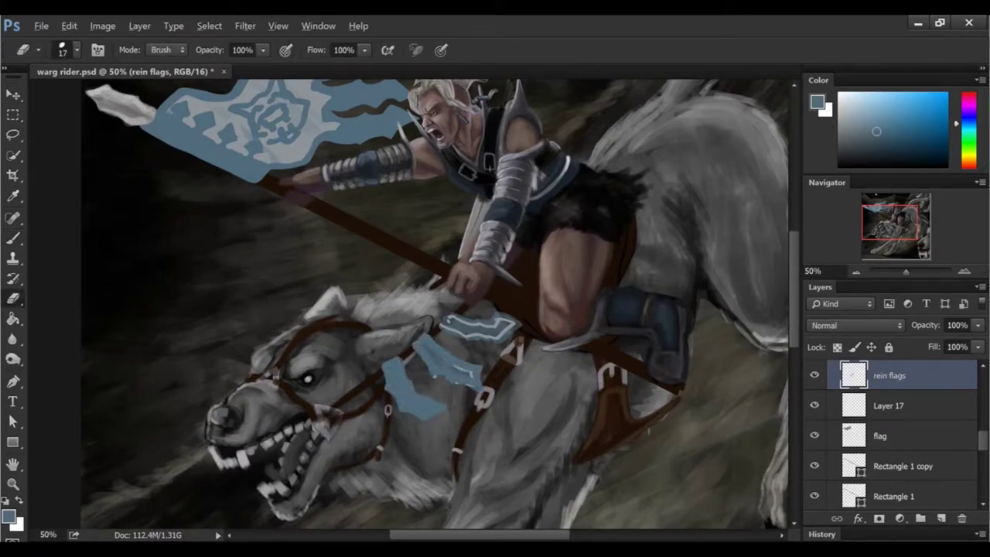
key("b")
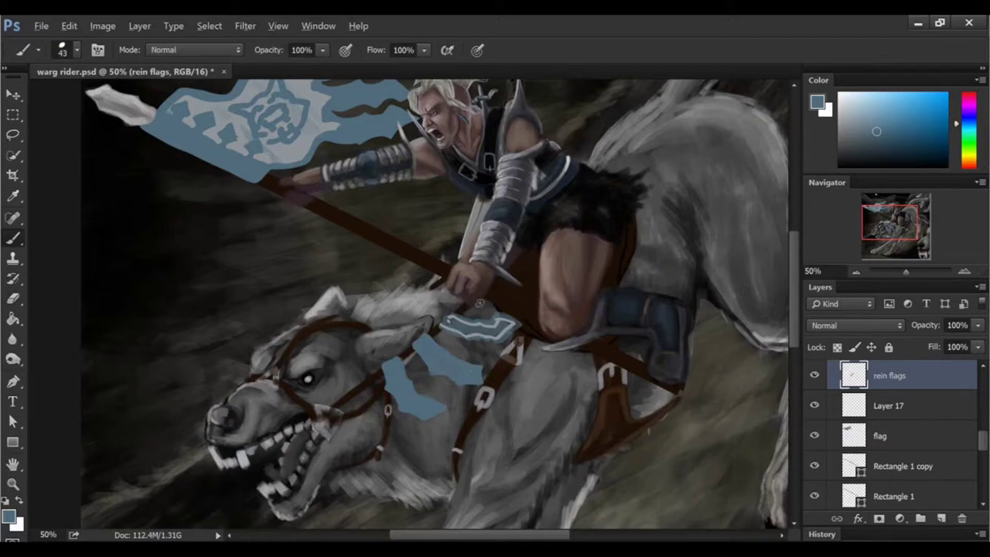
left_click_drag(495, 329, 464, 329)
key("e")
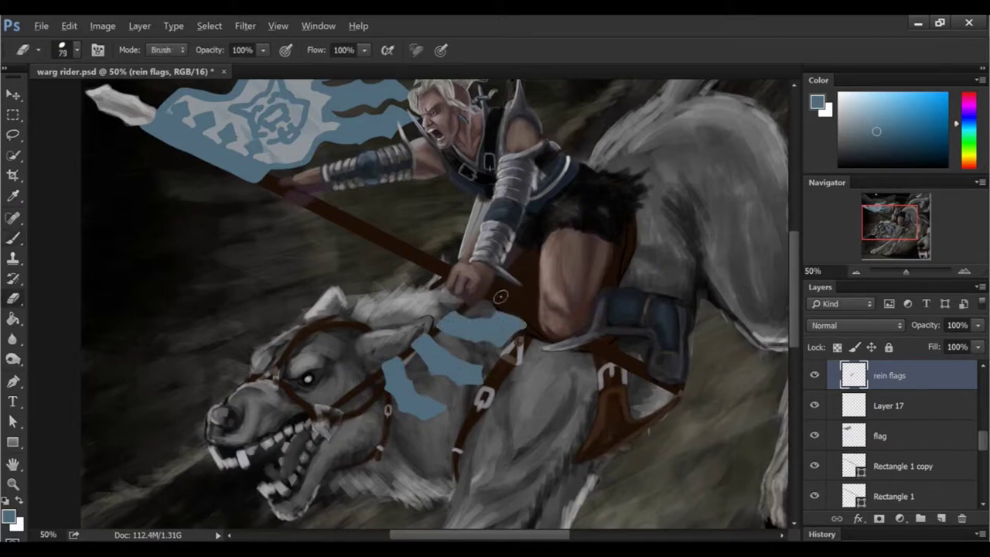
key("b")
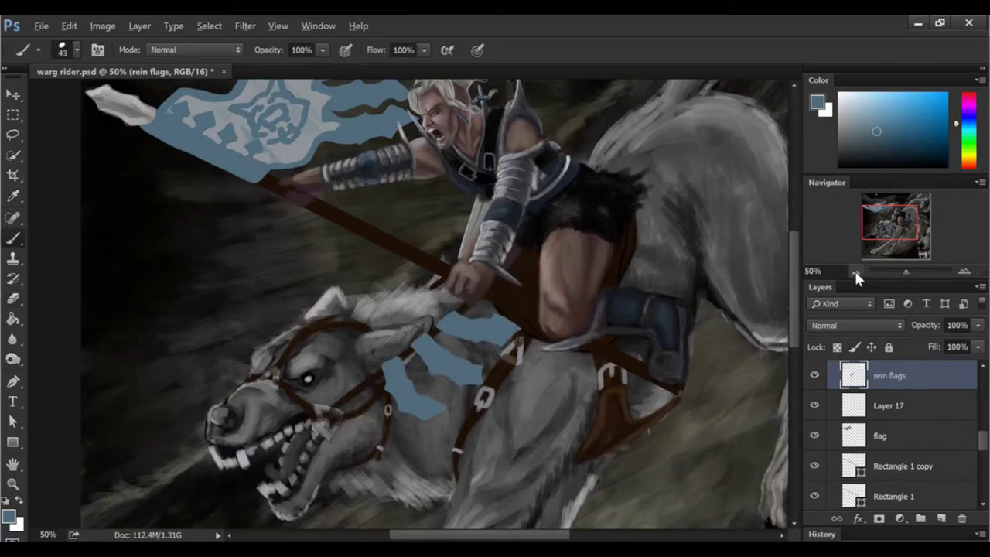
Step: Zoom out to check the harness, set the brush to 20 and review History
left_click(856, 272)
scroll(792, 283, "up", 1)
right_click(430, 303)
type("20")
key("Return")
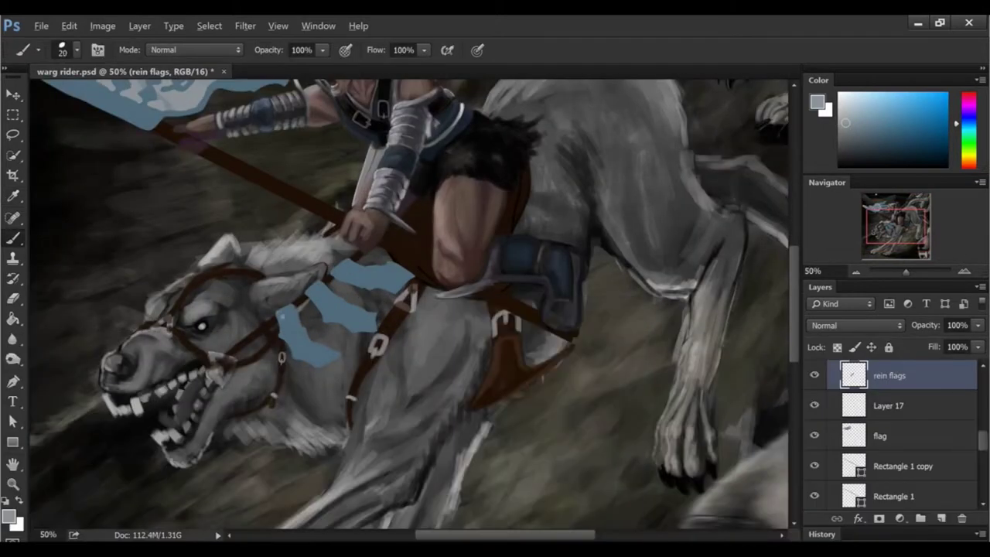
left_click(822, 534)
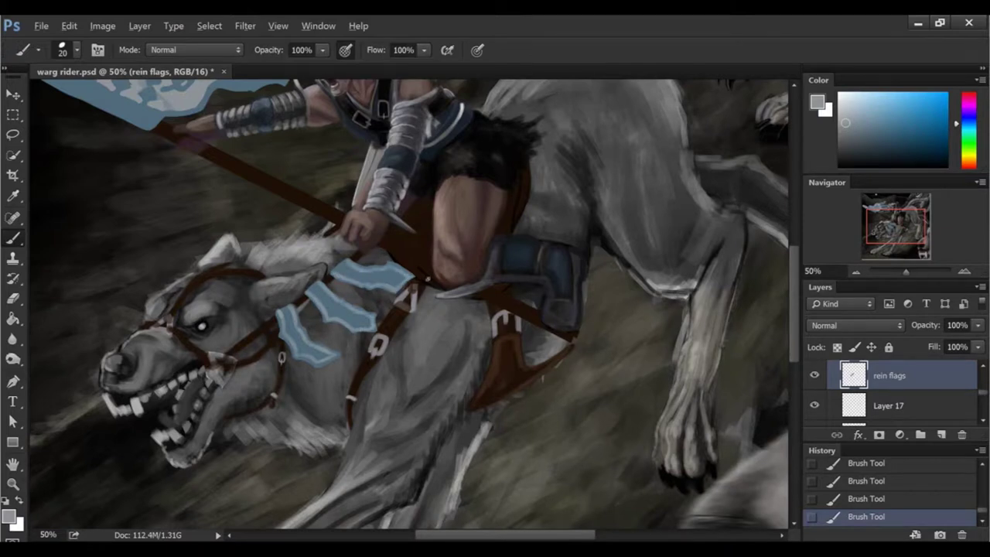
scroll(793, 272, "down", 1)
Step: On Layer 17, paint light grey over the banner's centre and emblem with a size-55 brush
left_click(823, 533)
left_click(888, 406)
scroll(793, 271, "up", 1)
right_click(464, 492)
type("55")
key("Return")
left_click_drag(203, 218, 278, 259)
left_click_drag(236, 224, 309, 267)
mouse_move(271, 197)
left_mouse_down()
mouse_move(272, 247)
mouse_move(338, 230)
left_mouse_up()
Step: Merge Layer 17 down into flag, set the brush to 34, and add a new layer
right_click(885, 405)
left_click(696, 521)
right_click(592, 254)
type("34")
key("Return")
left_click(941, 518)
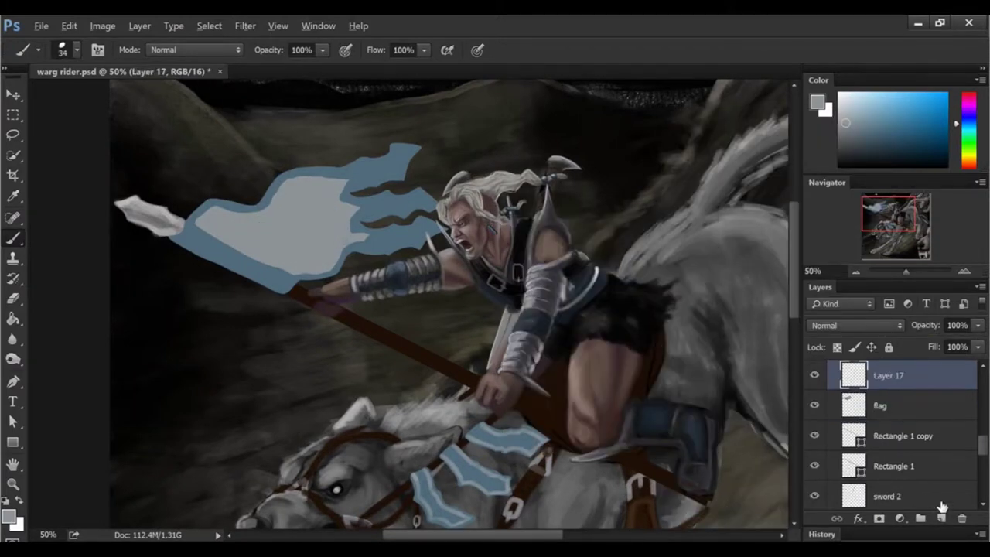
Step: Paint dark grey folds on the banner with a size-80 brush and sample dark blue
right_click(431, 190)
left_click_drag(537, 226, 551, 229)
key("Return")
key("ctrl+minus")
left_click_drag(324, 224, 375, 275)
left_click_drag(290, 248, 340, 290)
left_click(328, 283, "alt")
Step: Set brush sizes 46 then 139 and sample several greys from the banner
right_click(458, 198)
type("46")
key("Return")
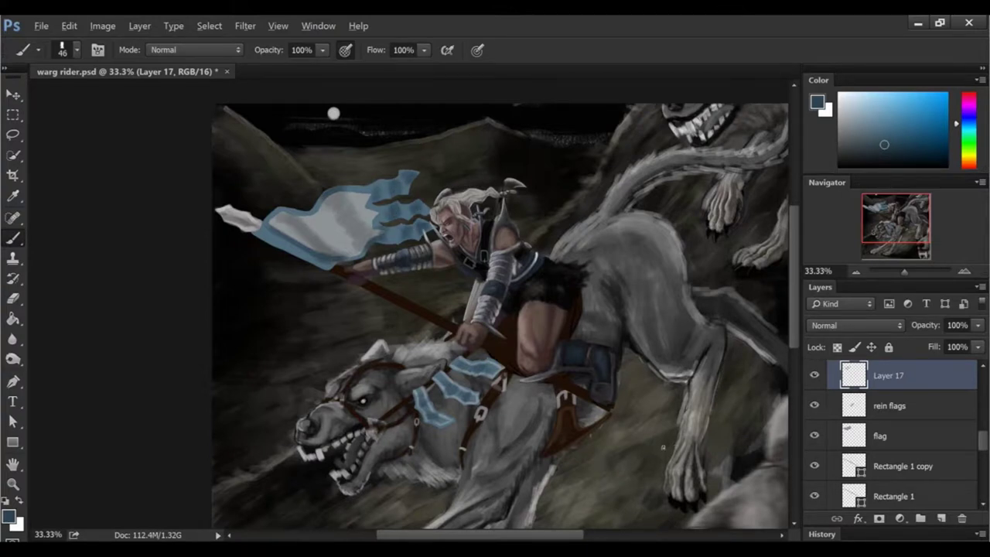
left_click(346, 287, "alt")
right_click(532, 270)
key("Return")
left_click(314, 261, "alt")
left_click(335, 264, "alt")
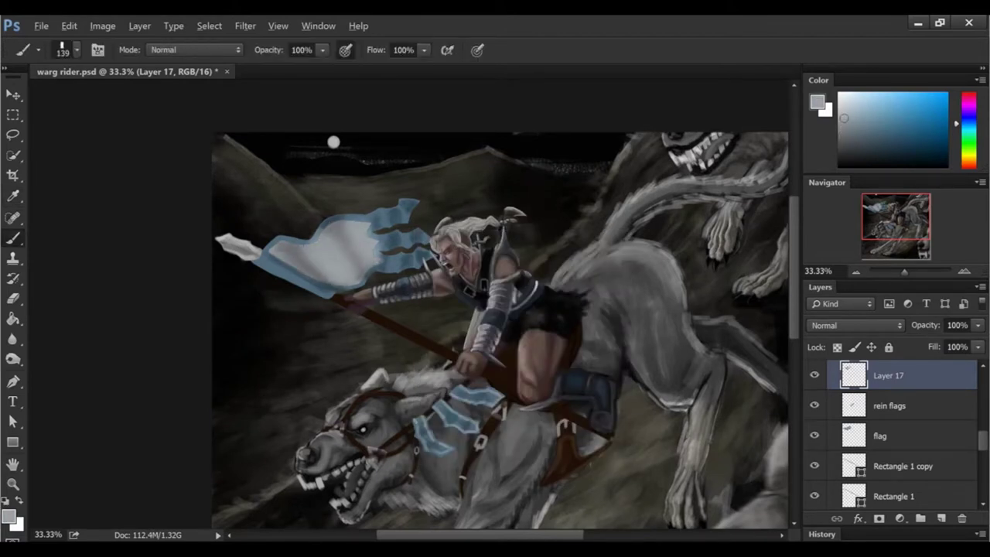
scroll(271, 232, "down", 2)
Step: Paint light-blue shading along the banner's lower edge, upper edge and right-side ripples
left_click(271, 230, "alt")
left_click_drag(256, 233, 317, 268)
left_click(371, 190, "alt")
mouse_move(313, 200)
left_mouse_down()
mouse_move(391, 178)
mouse_move(392, 202)
mouse_move(435, 230)
mouse_move(358, 256)
left_mouse_up()
left_click(361, 254, "alt")
mouse_move(390, 218)
left_mouse_down()
mouse_move(430, 237)
mouse_move(403, 170)
left_mouse_up()
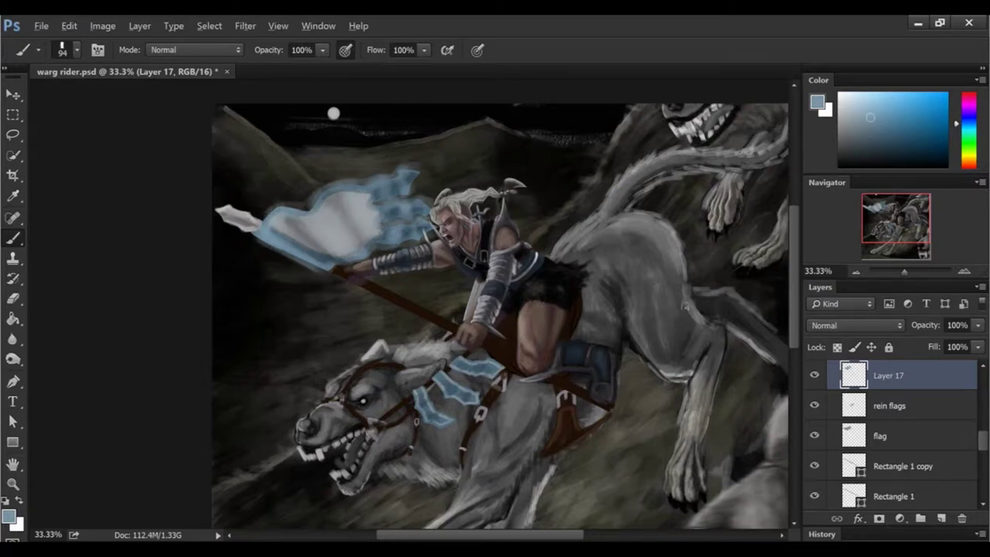
Step: Select the banner's shape, make Layer 17 active, and invert the selection
left_click(880, 436)
key("w")
left_click(298, 270)
left_click(897, 378)
left_click(209, 25)
left_click(232, 91)
Step: Switch to the Brush, pick a lighter blue and zoom to 33.33% on the rider
key("e")
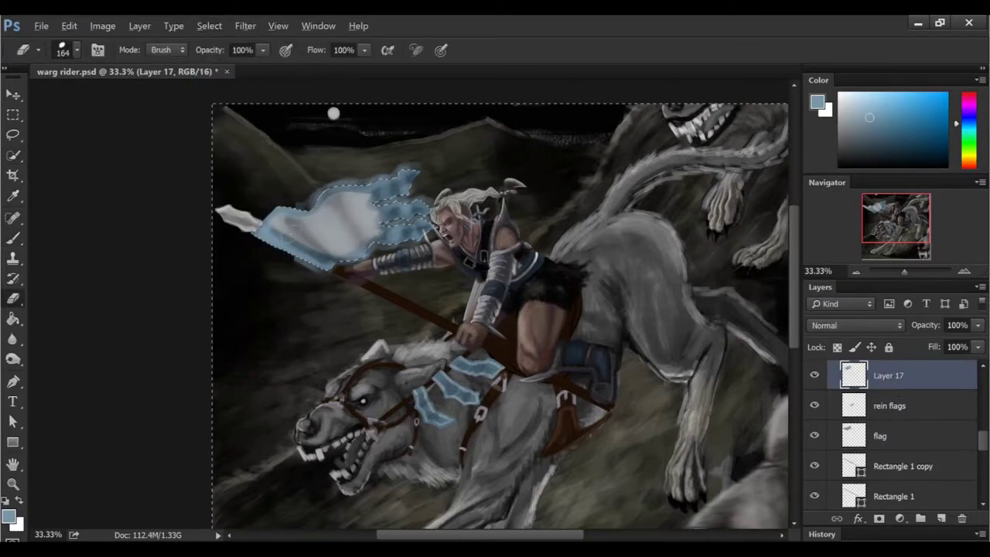
key("ctrl+minus")
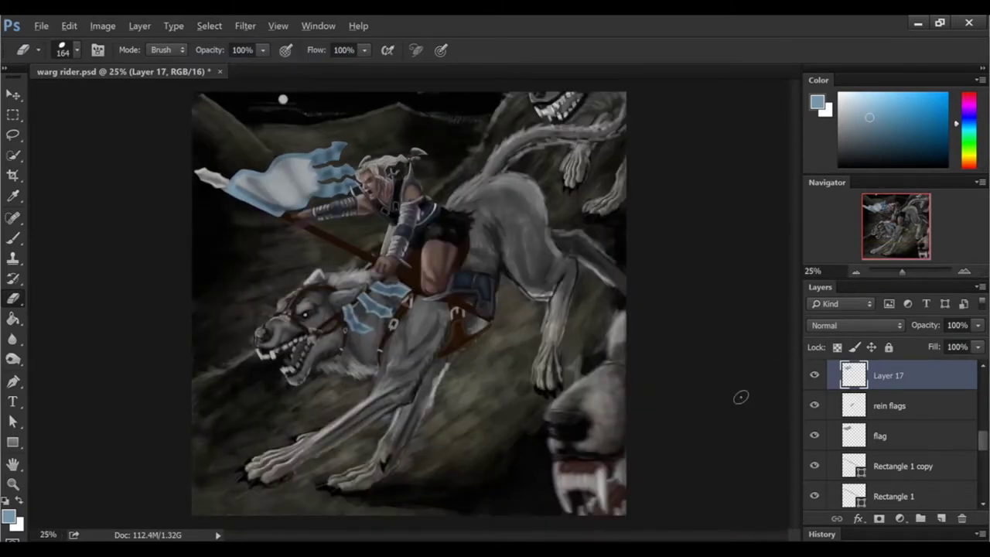
key("ctrl+plus")
key("b")
left_click(202, 137, "alt")
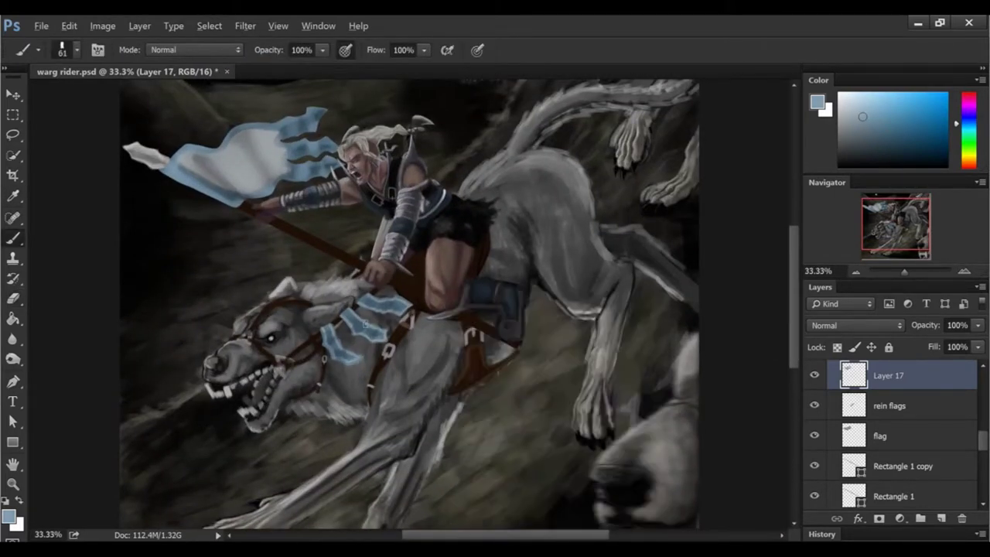
left_click(373, 299, "alt")
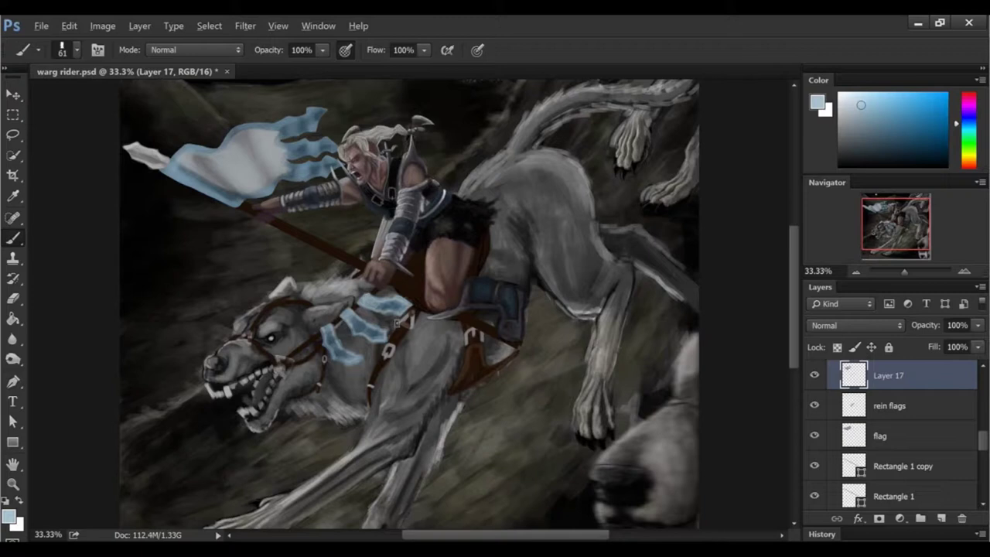
key("ctrl+minus")
key("ctrl+minus")
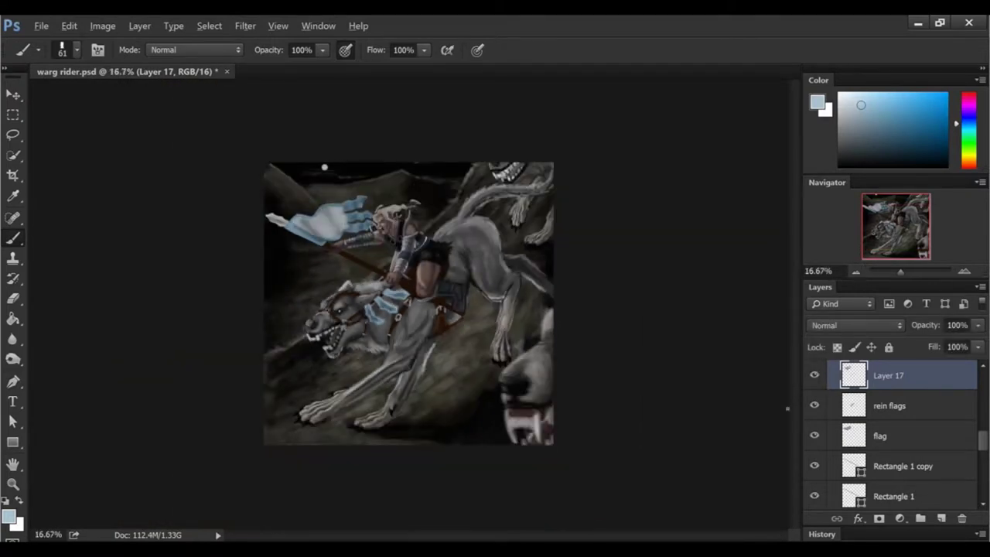
key("ctrl+plus")
key("ctrl+plus")
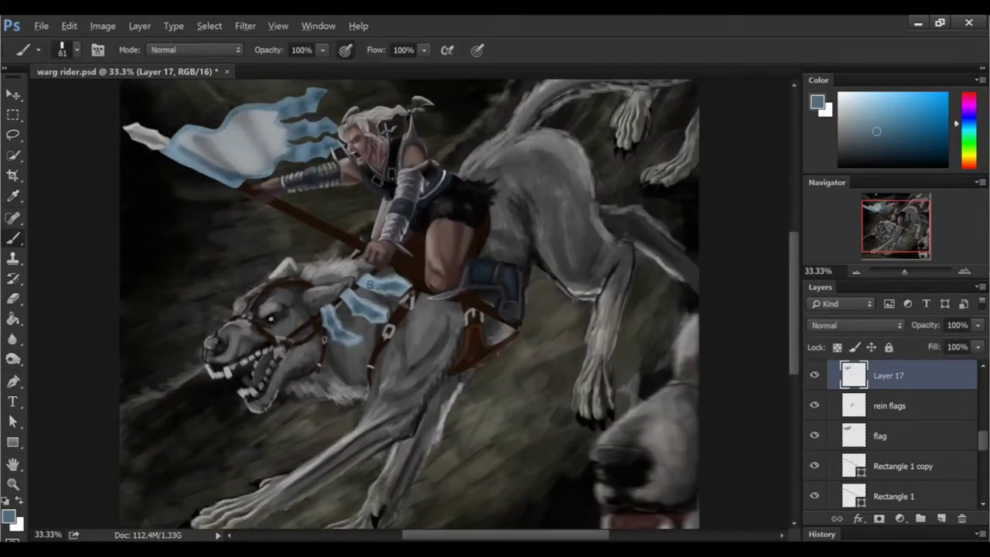
scroll(409, 301, "up", 3)
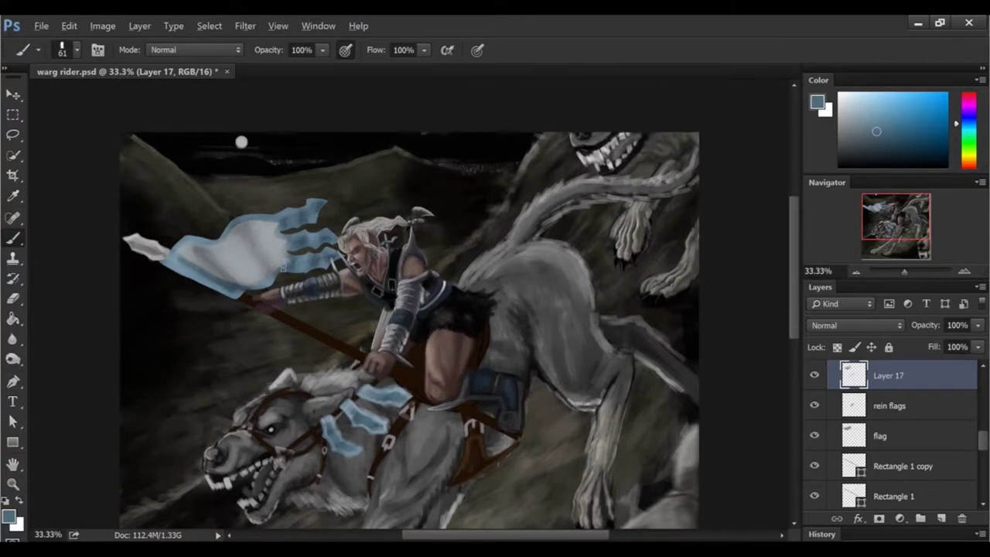
Step: Paint light-blue strokes along the banner's right edge and dab lighter highlights
left_click(309, 205, "alt")
left_click_drag(310, 203, 305, 269)
left_click(332, 249, "alt")
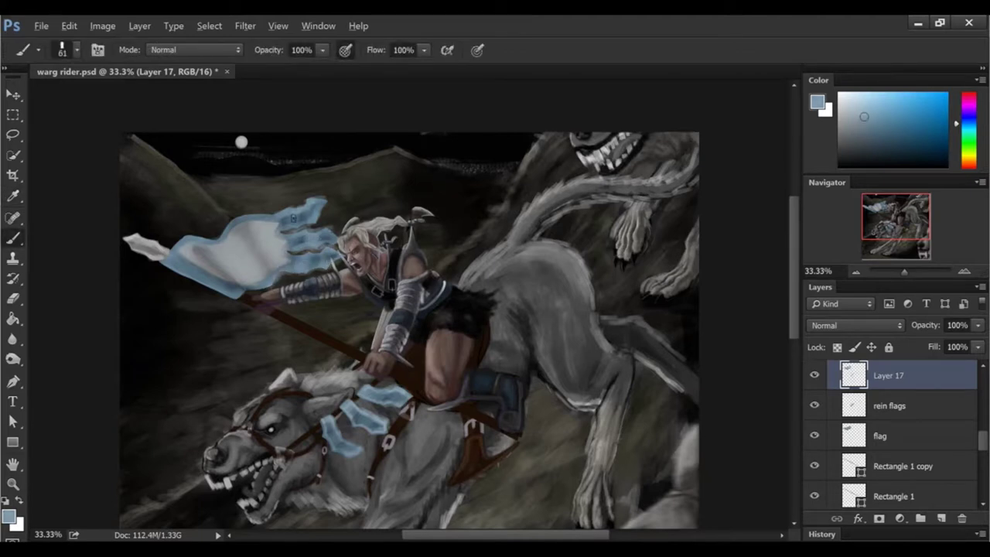
left_click(298, 214, "alt")
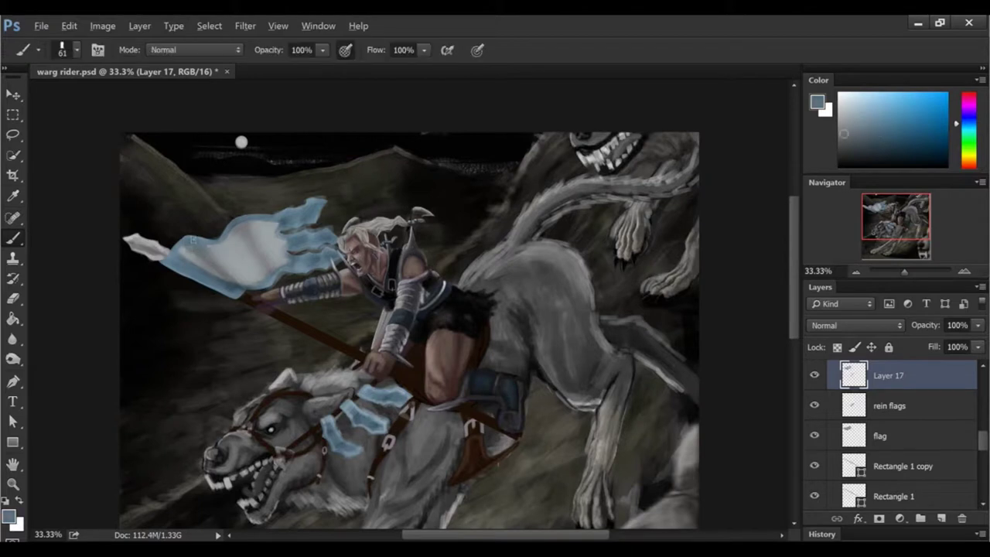
left_click(283, 270, "alt")
key("ctrl+minus")
key("ctrl+minus")
key("ctrl+plus")
key("ctrl+plus")
Step: Eyedrop light grey, shrink the brush to 65, and sample grey-blue banner tones at 50%
key("i")
left_click(839, 107)
key("b")
right_click(264, 218)
left_click_drag(555, 266, 536, 266)
key("Return")
left_click(181, 222, "alt")
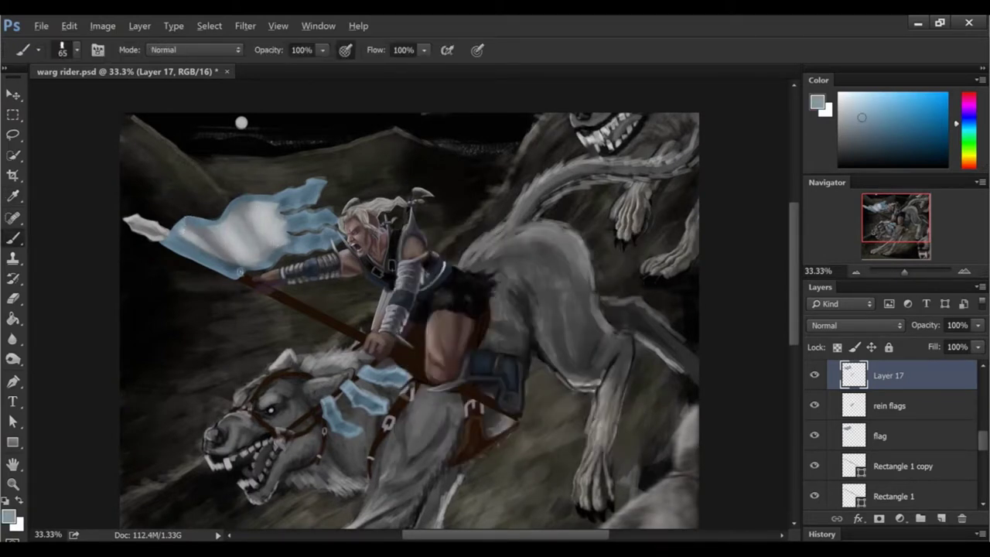
left_click(235, 271, "alt")
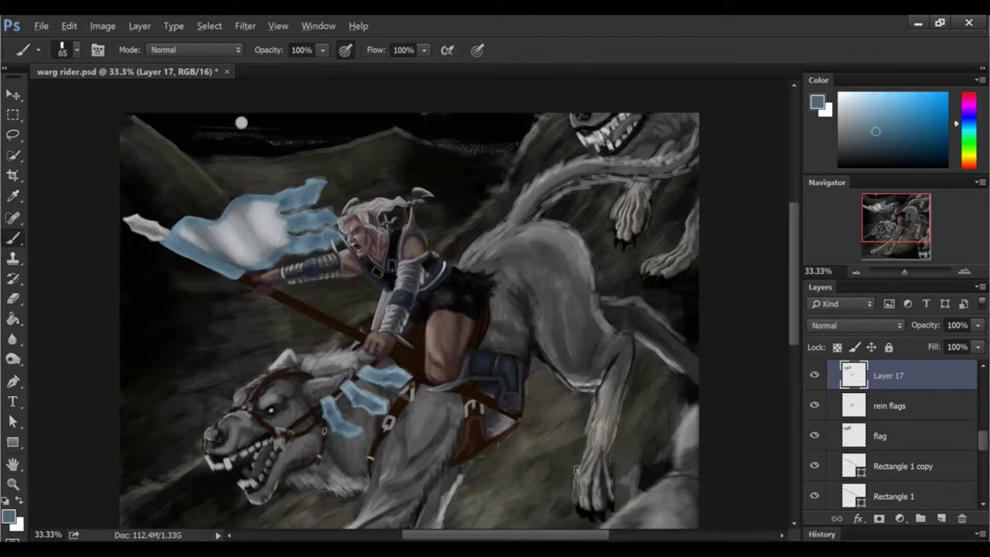
key("ctrl+plus")
left_click(426, 349, "alt")
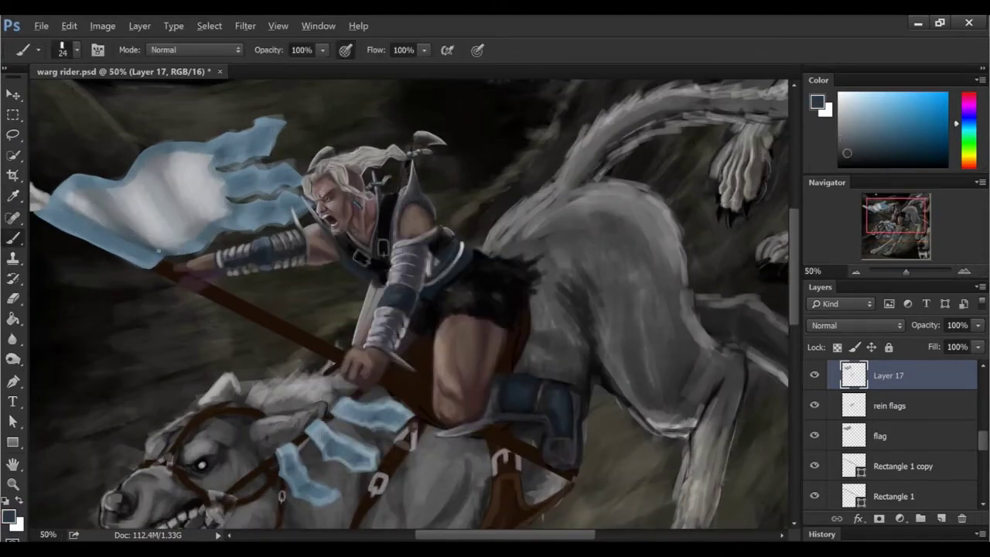
Step: Sample lighter and darker blue-grey tones from the banner to soften its shading
left_click(201, 216, "alt")
left_click_drag(491, 534, 464, 534)
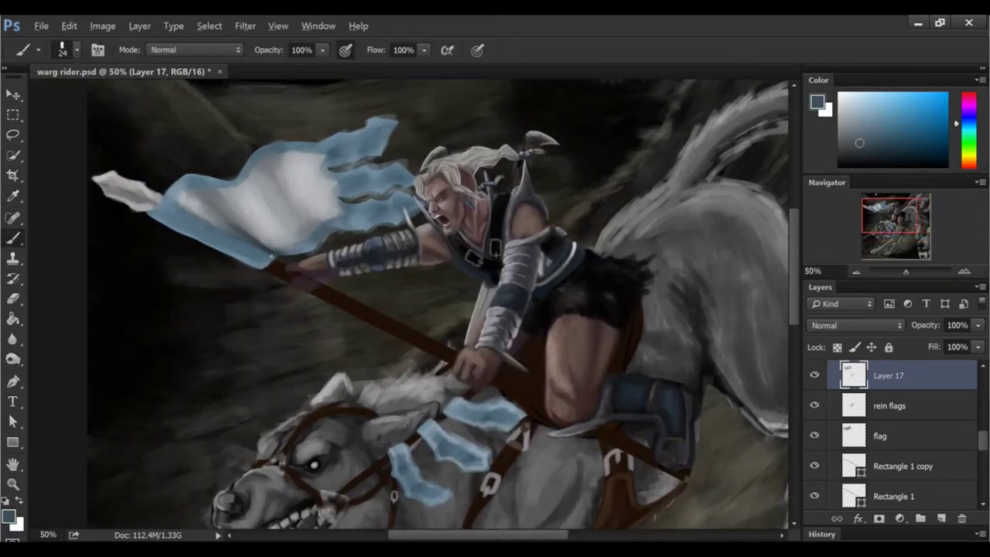
left_click(286, 251, "alt")
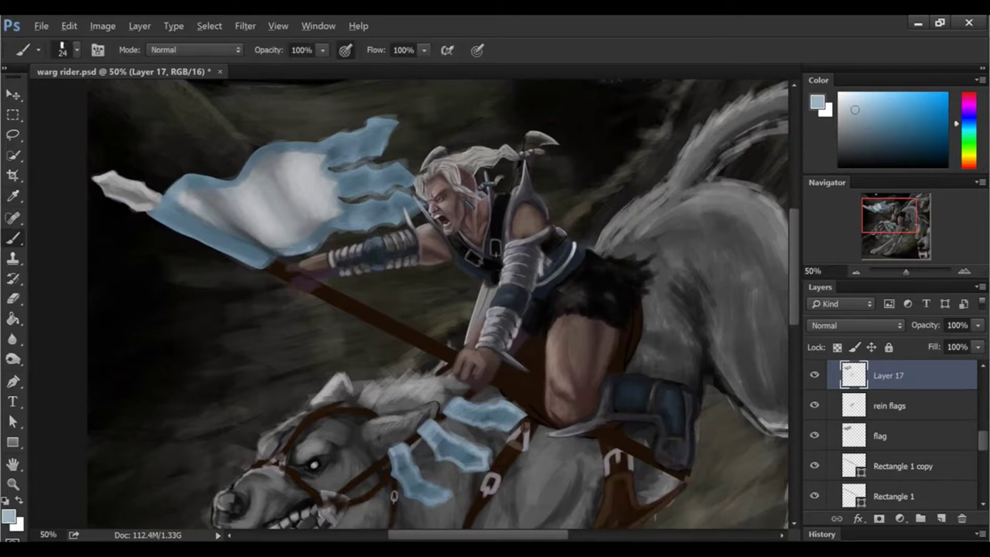
scroll(286, 251, "up", 2)
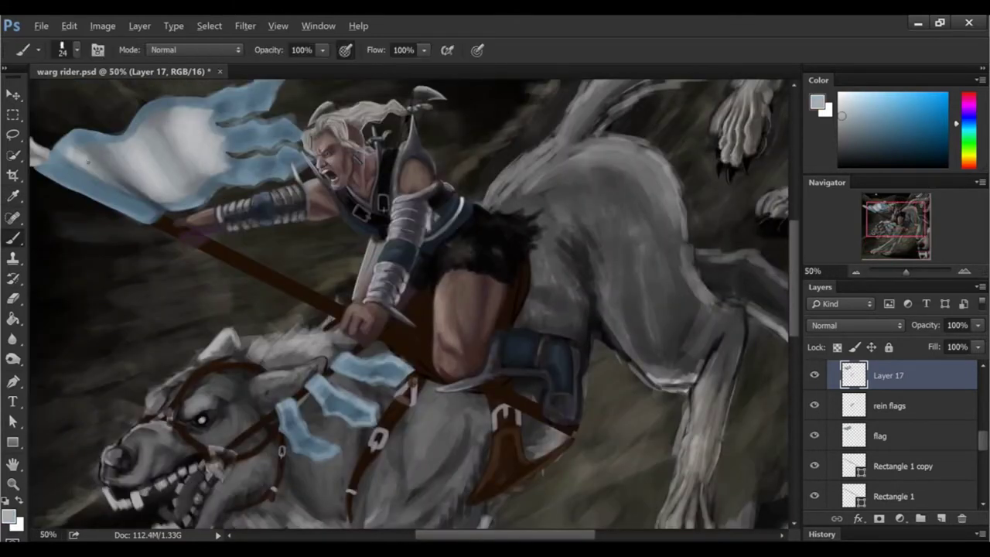
left_click(129, 190, "alt")
left_click_drag(129, 191, 298, 221)
left_click(310, 253, "alt")
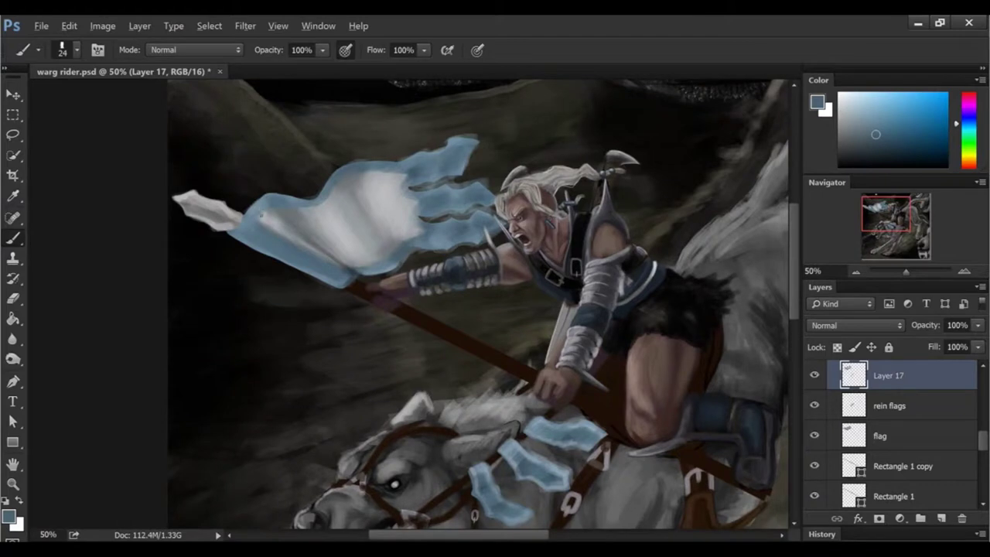
left_click(310, 231, "alt")
Step: Enlarge the brush to 52 and keep shading the banner with sampled blue-greys
right_click(510, 170)
left_click_drag(587, 214, 596, 214)
left_click(363, 169, "alt")
left_click(369, 245, "alt")
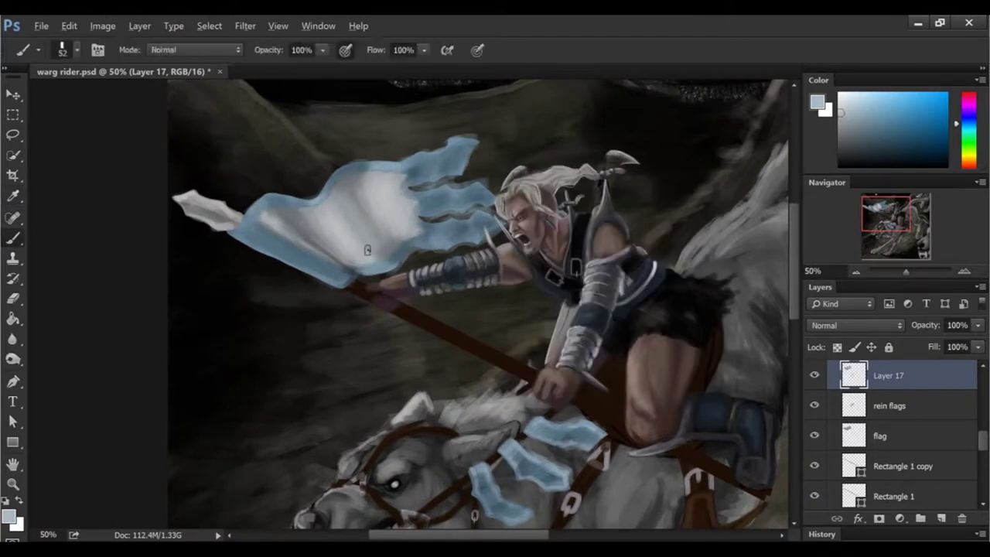
left_click(373, 167, "alt")
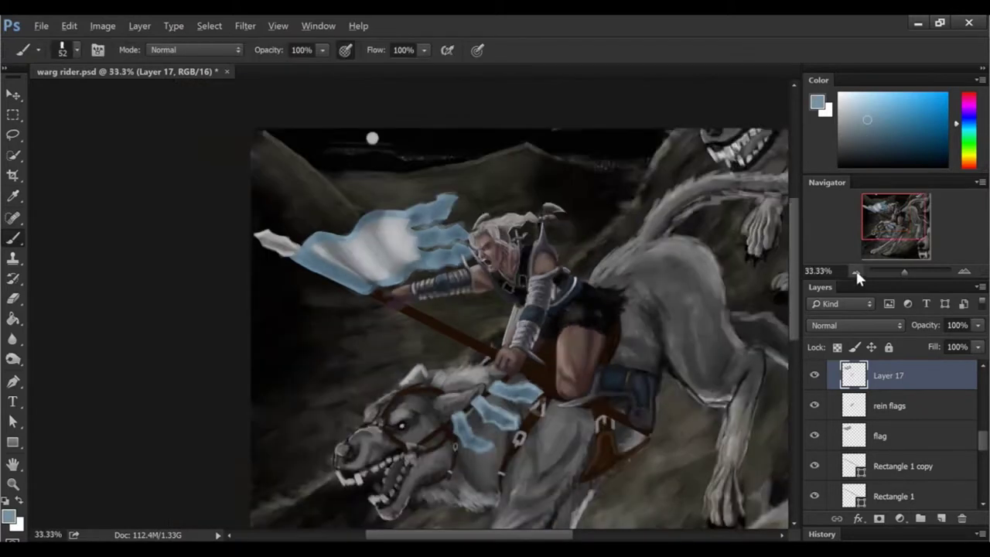
key("ctrl+minus")
key("ctrl+minus")
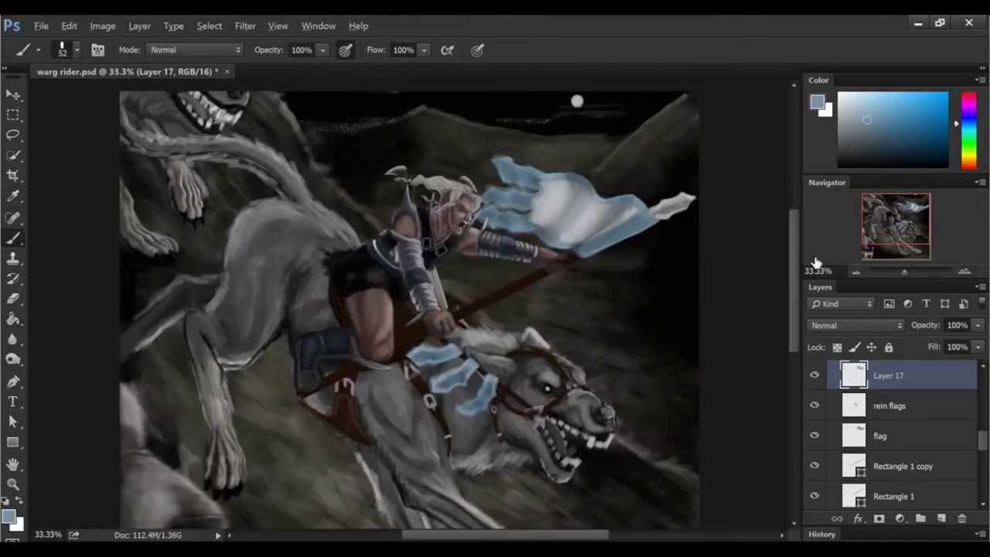
Step: Hide the Layer 17 banner shading and select the flag layer at 50% zoom
key("e")
left_click(882, 435)
left_click(814, 375)
key("ctrl+plus")
key("ctrl+plus")
scroll(558, 314, "up", 1)
Step: Shrink the eraser to 71, rasterize the rectangle layer and rename it 'flag stick'
key("bracketleft")
key("bracketleft")
key("bracketleft")
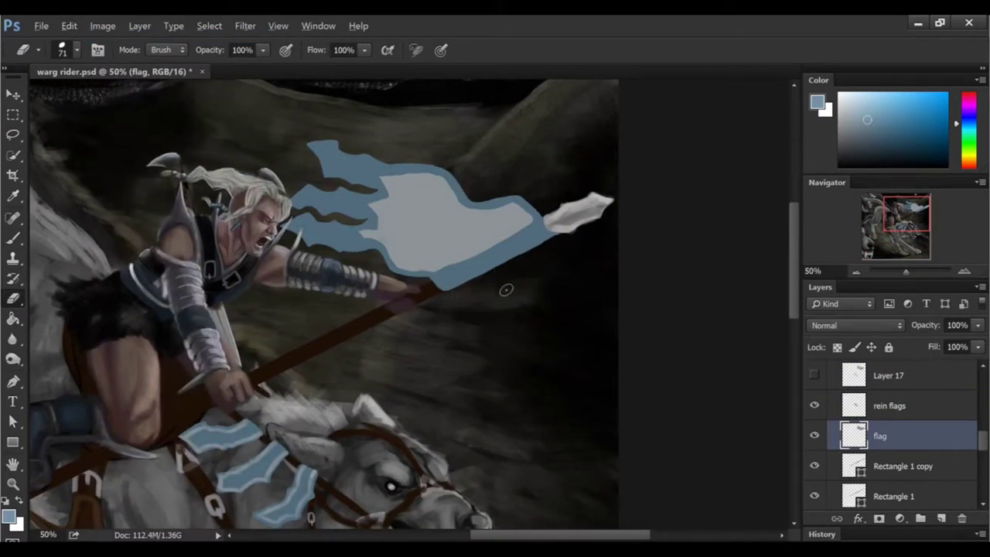
scroll(889, 433, "down", 3)
scroll(851, 418, "up", 1)
left_click(831, 439)
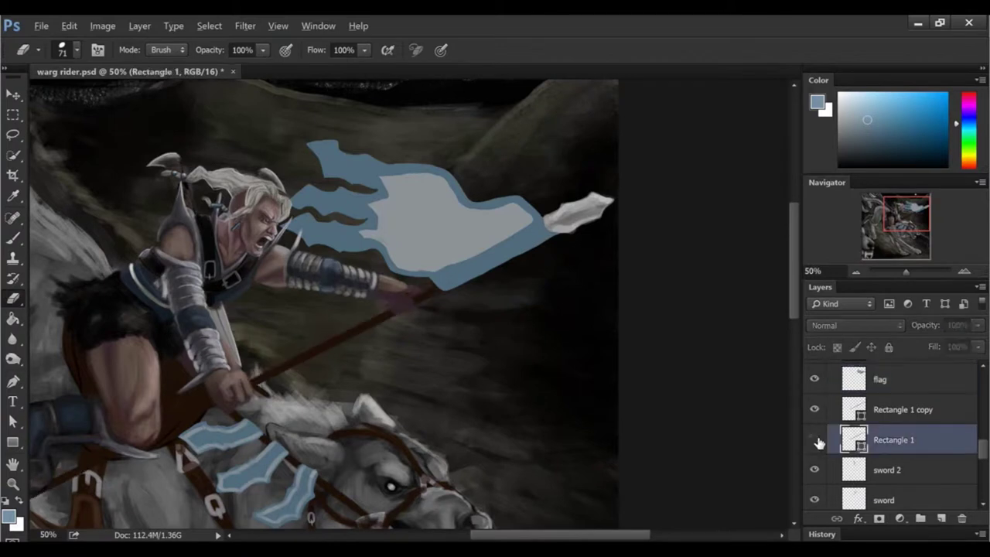
left_click(891, 410)
right_click(890, 410)
left_click(722, 289)
left_click(889, 439)
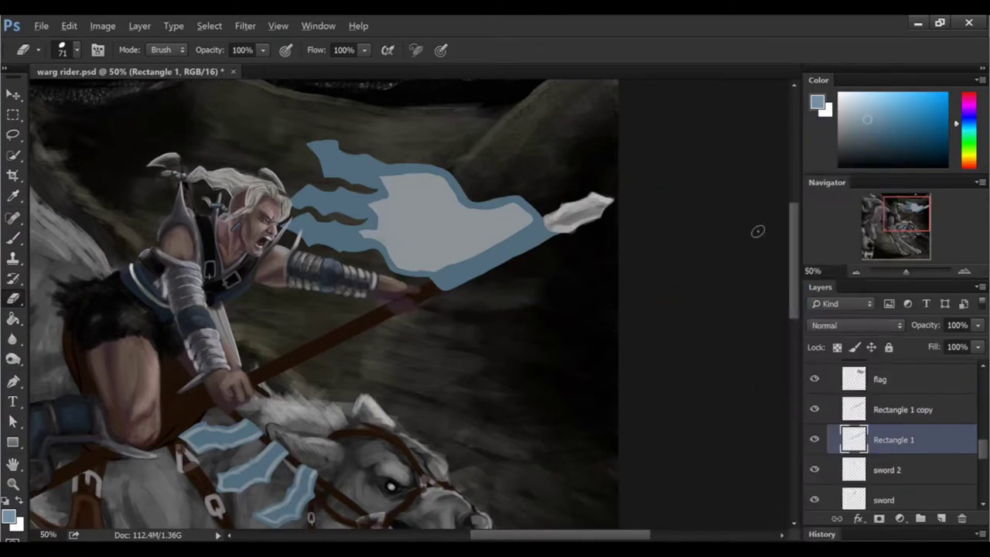
type("lag stick")
key("Return")
Step: Load the flag stick's outline as a selection, select the flag layer, then deselect
left_click(12, 155)
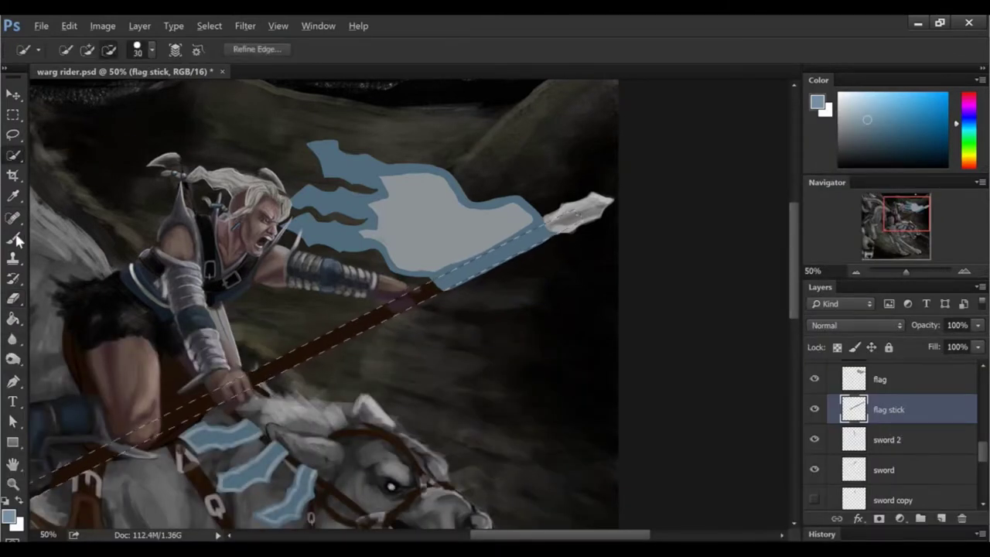
left_click(13, 237)
left_click(895, 383)
key("e")
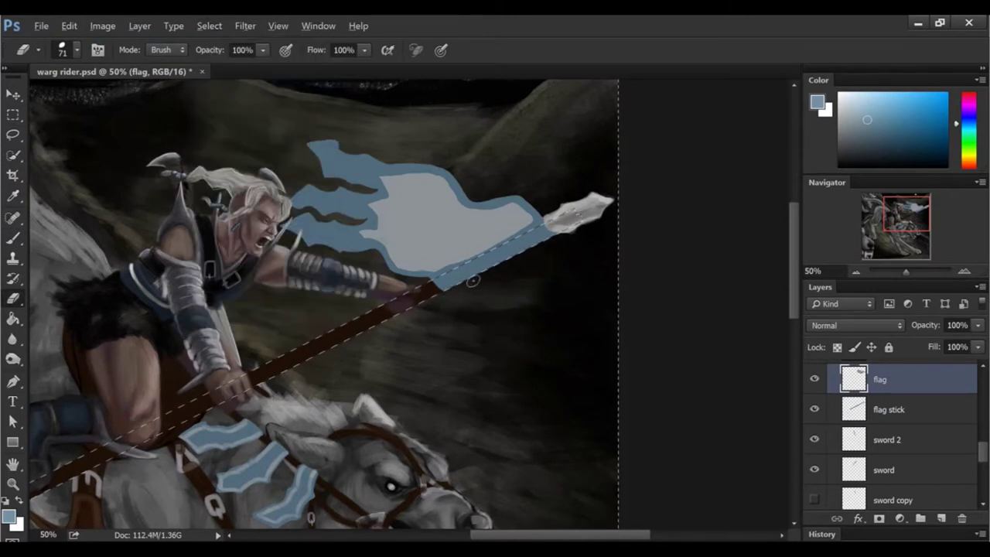
key("e")
left_click(209, 26)
left_click(217, 54)
Step: Load the flag's outline as a selection and duplicate the flag layer
left_click(889, 436)
left_click(209, 25)
left_click(224, 68)
key("alt+bracketright")
key("alt+bracketright")
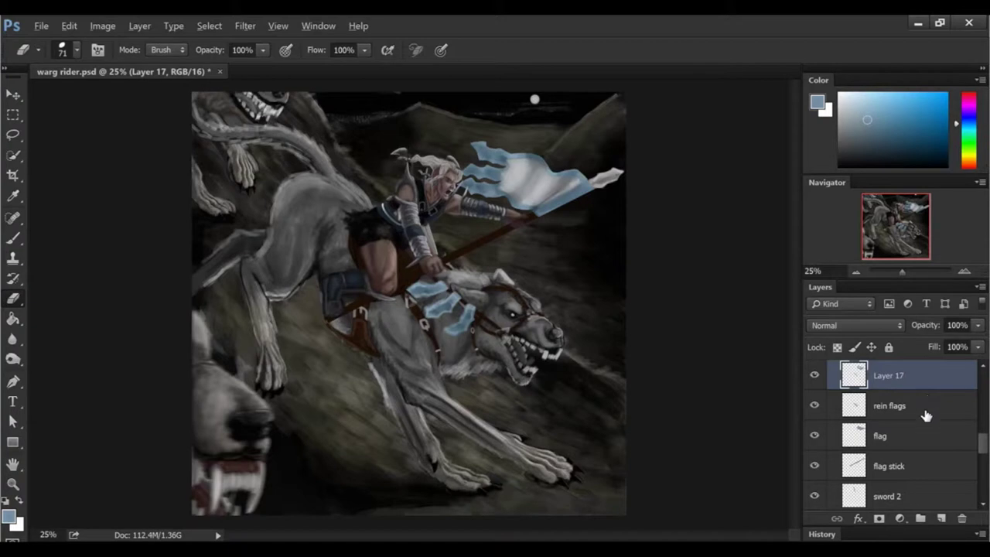
key("ctrl+plus")
right_click(940, 446)
left_click(707, 164)
key("ctrl+plus")
Step: Set the eraser to 43 and erase two notches in the banner's lower edge
right_click(479, 255)
type("43")
key("Return")
left_click(425, 235)
left_click(476, 210)
key("ctrl+minus")
key("ctrl+minus")
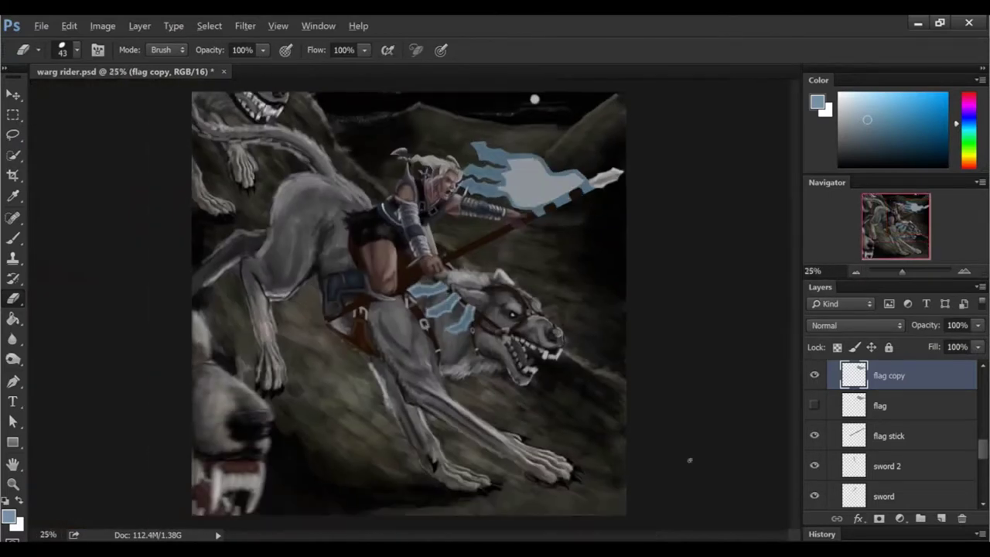
scroll(815, 433, "up", 1)
scroll(850, 402, "up", 1)
Step: Show Layer 17 and erase matching notches in its banner shading to reveal the stick
left_click(814, 375)
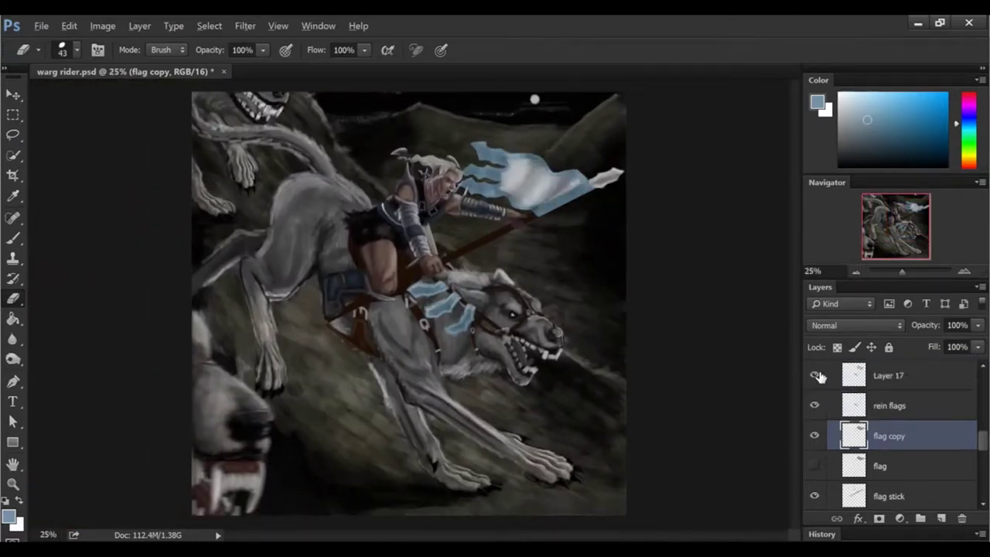
left_click(13, 154)
left_click(889, 375)
key("ctrl+plus")
key("ctrl+plus")
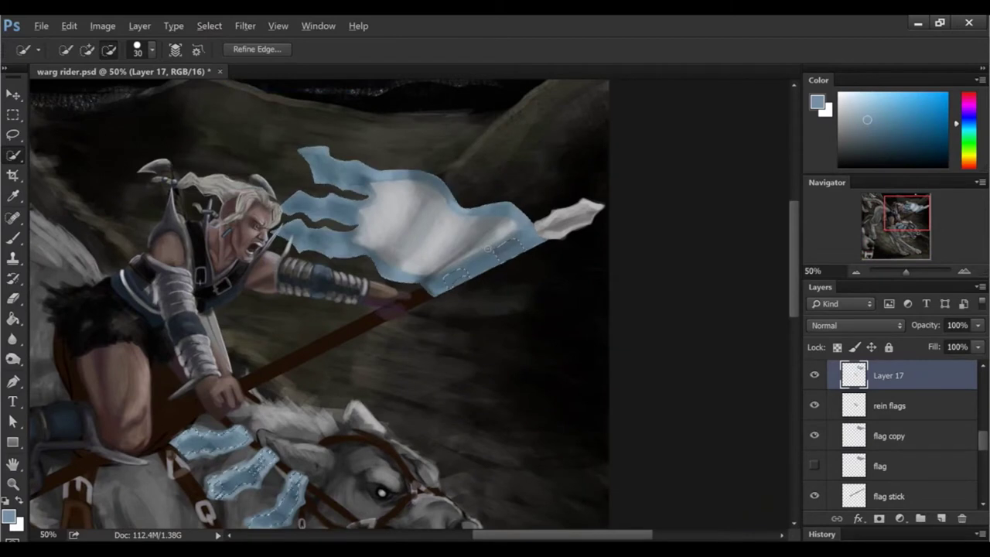
key("e")
left_click(458, 278)
left_click(509, 252)
left_click(209, 26)
left_click(281, 55)
Step: Review the notched banner and switch back to the brush
key("ctrl+minus")
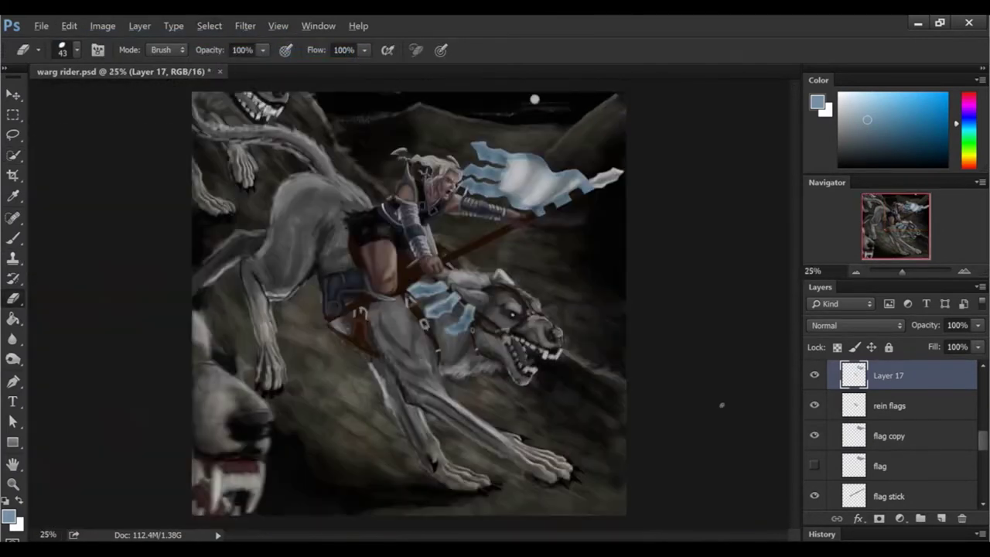
key("ctrl+plus")
key("alt+bracketleft")
key("alt+bracketleft")
key("alt+bracketright")
key("alt+bracketright")
key("b")
right_click(555, 265)
Step: Hide the flag copy and cut the spearhead tip onto its own 'spear tip' layer
key("Return")
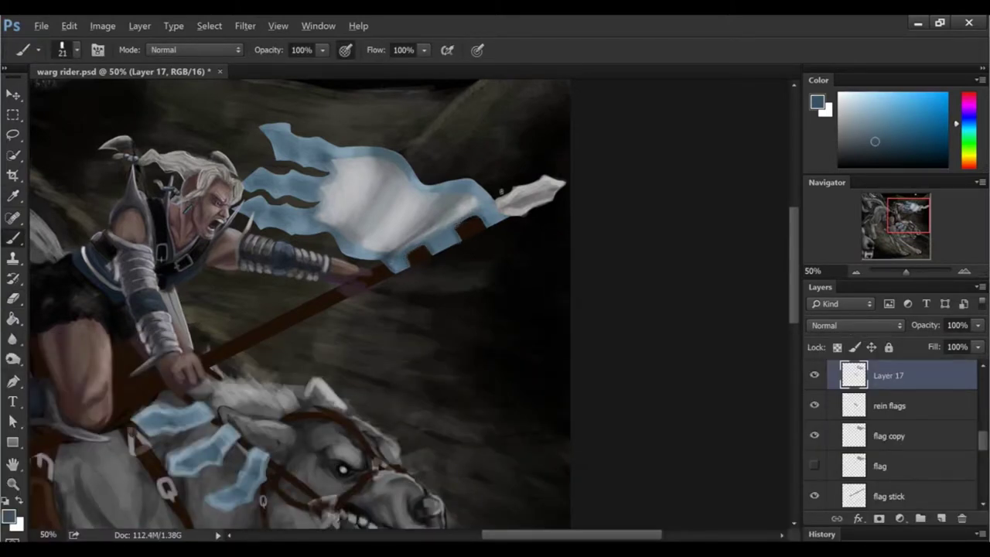
scroll(790, 280, "up", 2)
left_click(889, 435)
left_click(814, 435)
key("l")
left_click_drag(546, 218, 541, 224)
right_click(535, 249)
left_click(617, 365)
type("spear tip")
key("Return")
key("b")
Step: Draw a tall grey rectangle below the spear tip and rasterize it
mouse_move(793, 252)
left_mouse_down()
mouse_move(793, 289)
mouse_move(793, 263)
left_mouse_up()
key("b")
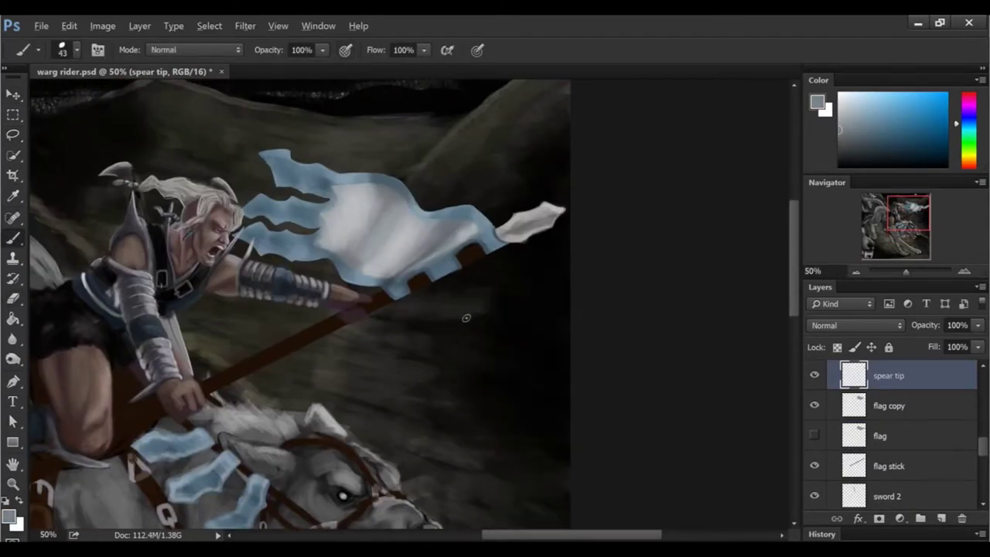
key("u")
left_click_drag(461, 311, 481, 390)
right_click(890, 375)
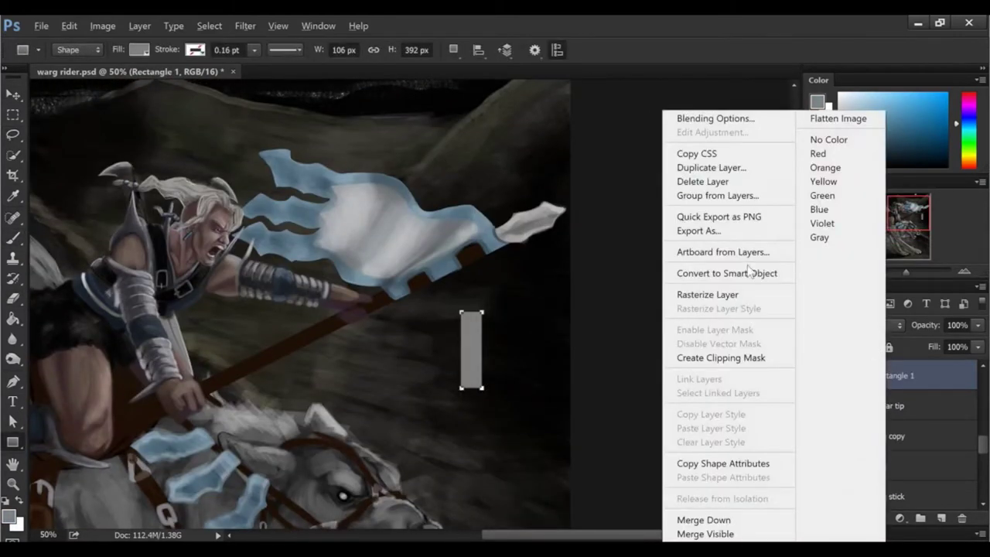
left_click(704, 296)
key("b")
scroll(29, 226, "down", 1)
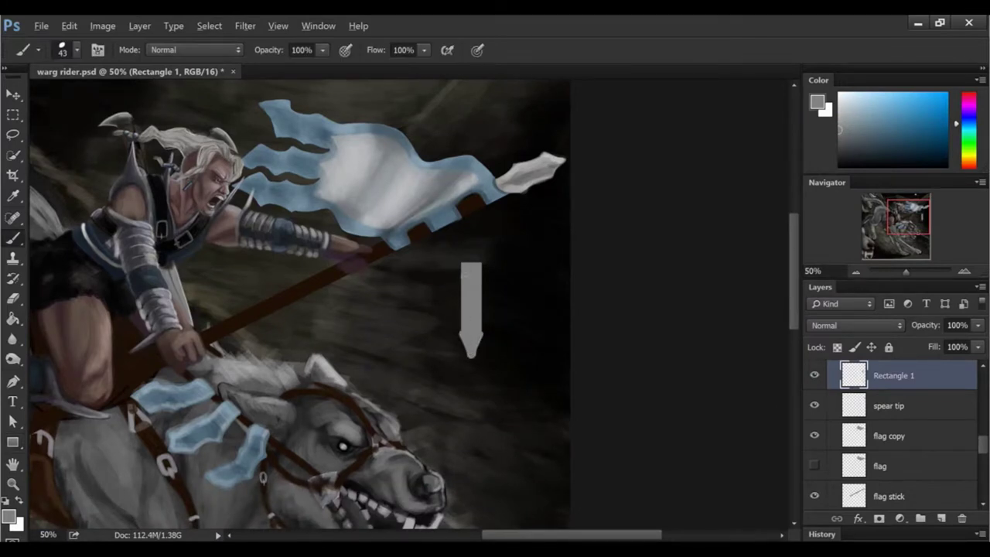
key("e")
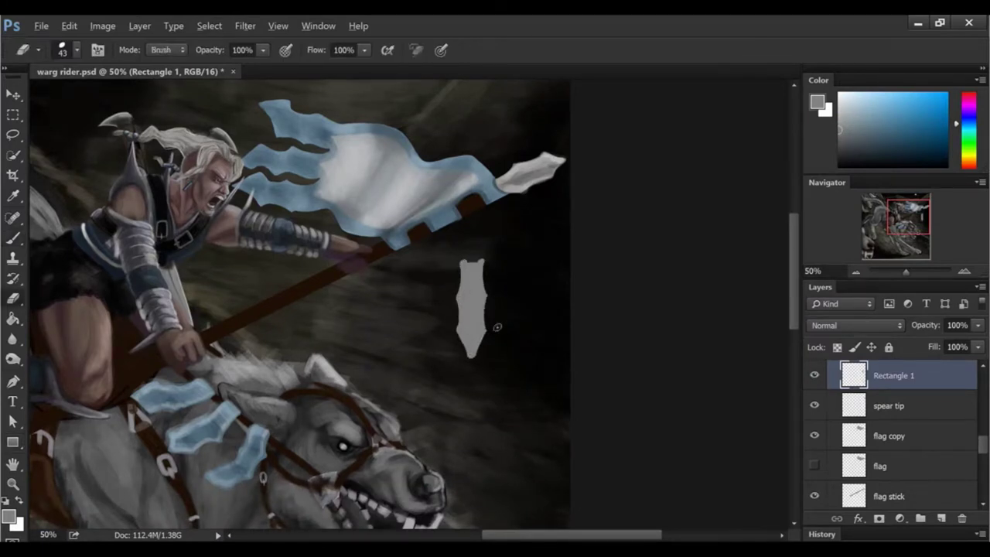
Step: Free-transform the grey shape into a spearhead fitted to the pole, hiding the old spear tip
key("ctrl+t")
mouse_move(474, 362)
left_mouse_down()
mouse_move(508, 272)
mouse_move(486, 259)
mouse_move(527, 171)
mouse_move(557, 195)
left_mouse_up()
scroll(527, 171, "up", 1)
key("Return")
left_click(814, 405)
key("ctrl+t")
left_click_drag(572, 327, 589, 303)
key("Return")
Step: Move Rectangle 1 below the rein flags layer, then duplicate it and hide the original
left_click(813, 435)
mouse_move(920, 381)
left_mouse_down()
mouse_move(874, 423)
mouse_move(874, 379)
left_mouse_up()
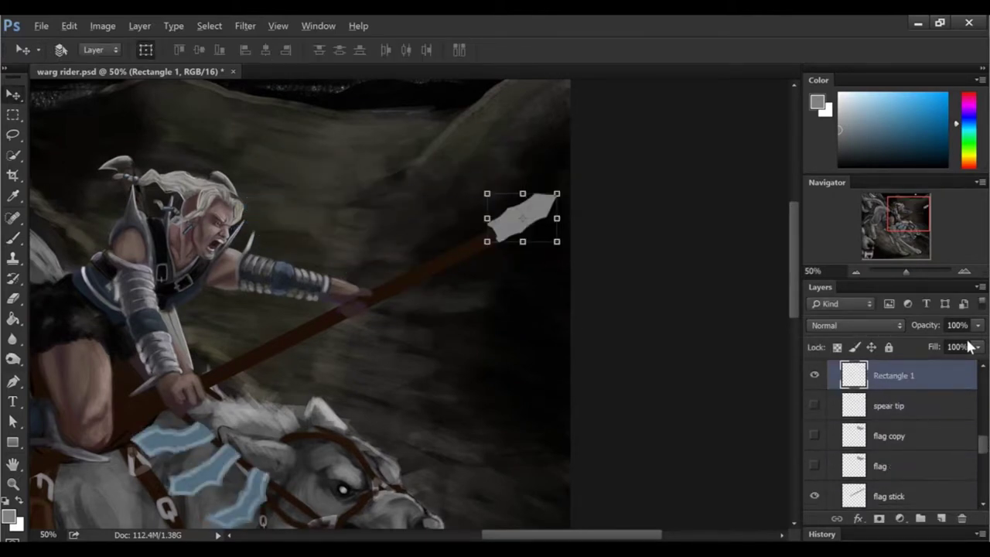
key("b")
left_click(814, 435)
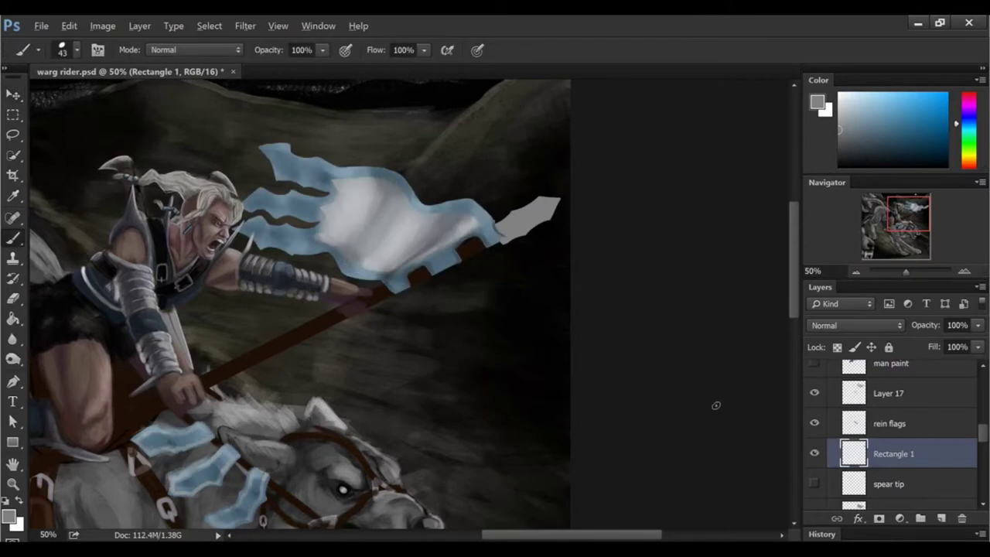
right_click(889, 453)
left_click(812, 78)
key("Return")
left_click(813, 405)
key("e")
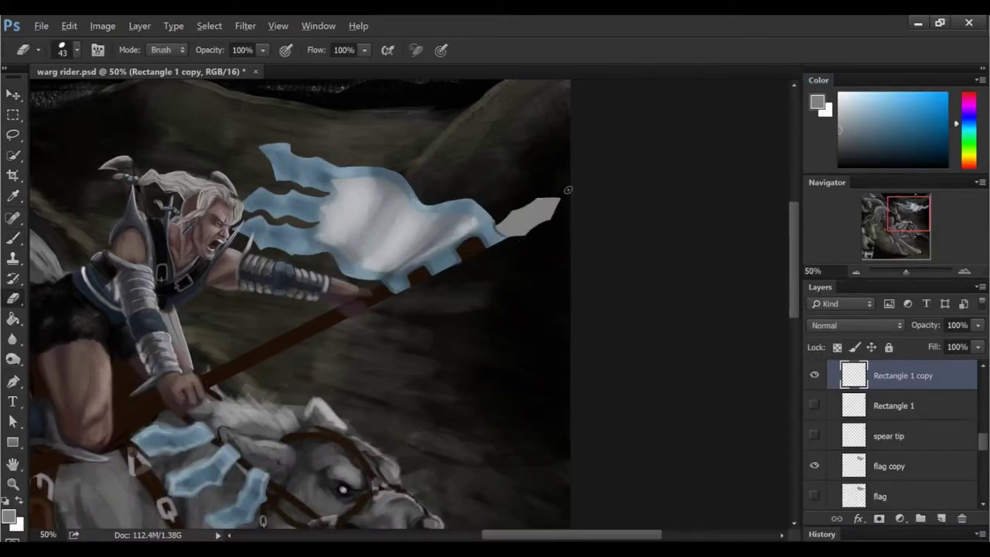
Step: Flip the canvas horizontally, review the mirrored painting, and save warg rider.psd
key("ctrl+minus")
key("ctrl+minus")
key("ctrl+minus")
key("ctrl+shift+h")
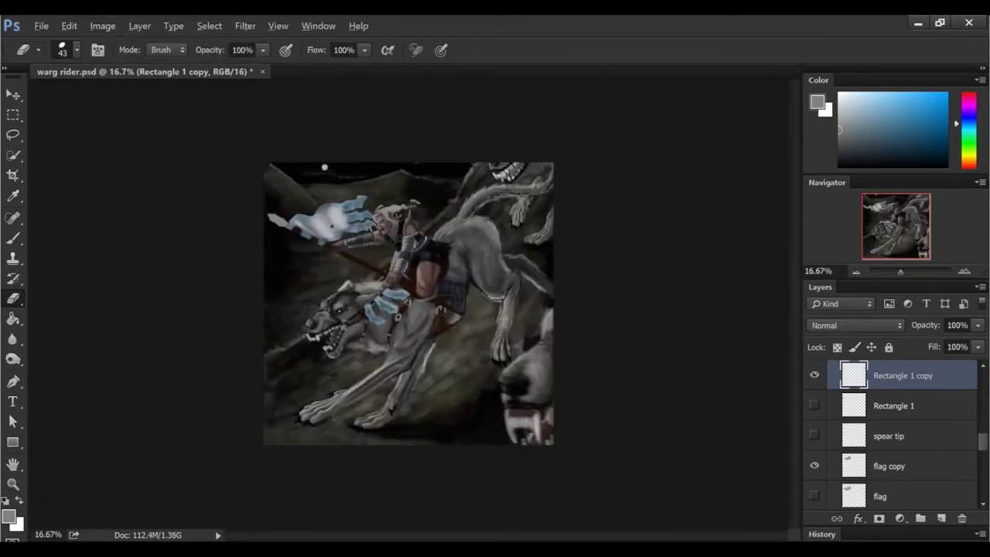
key("ctrl+plus")
key("ctrl+plus")
key("ctrl+plus")
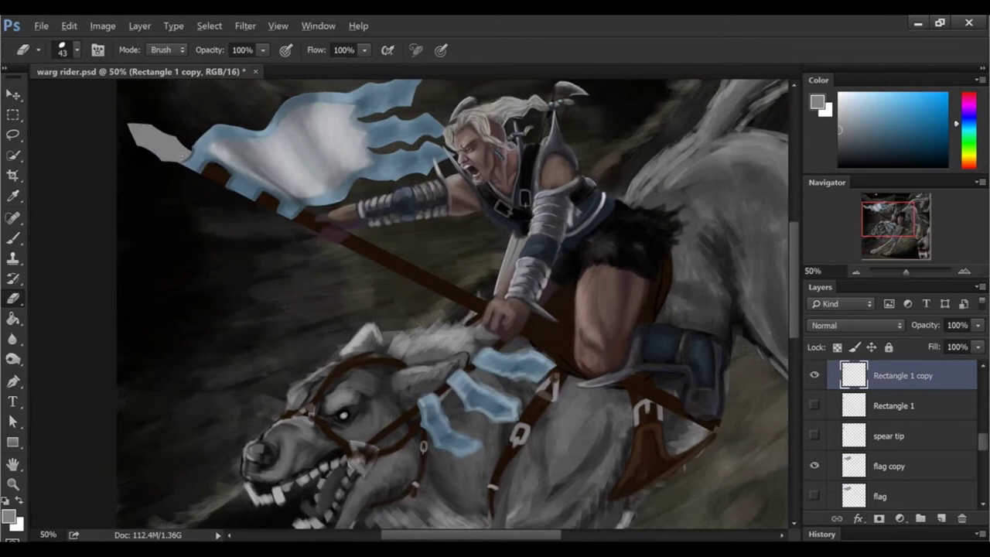
left_click_drag(792, 268, 792, 252)
key("ctrl+minus")
key("ctrl+minus")
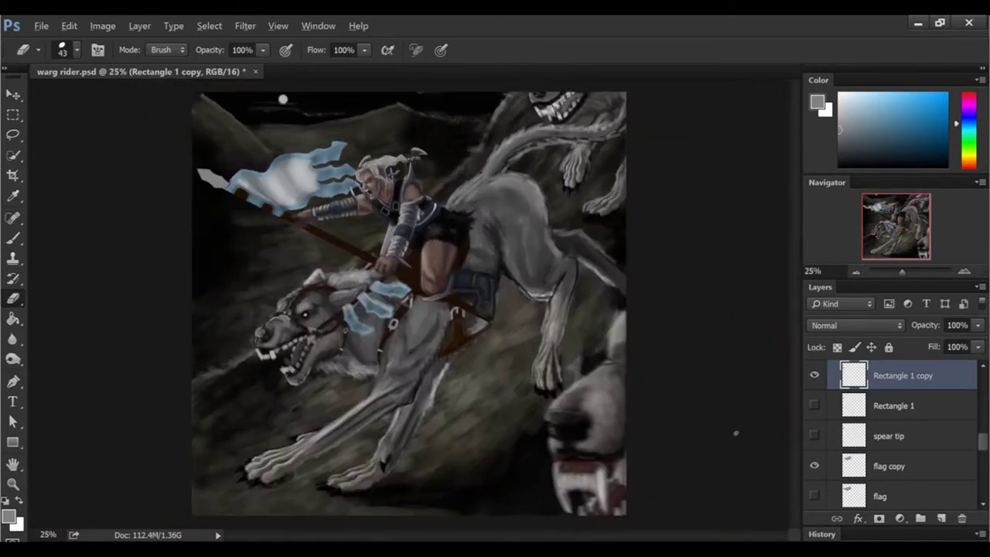
key("ctrl+plus")
key("ctrl+plus")
key("ctrl+plus")
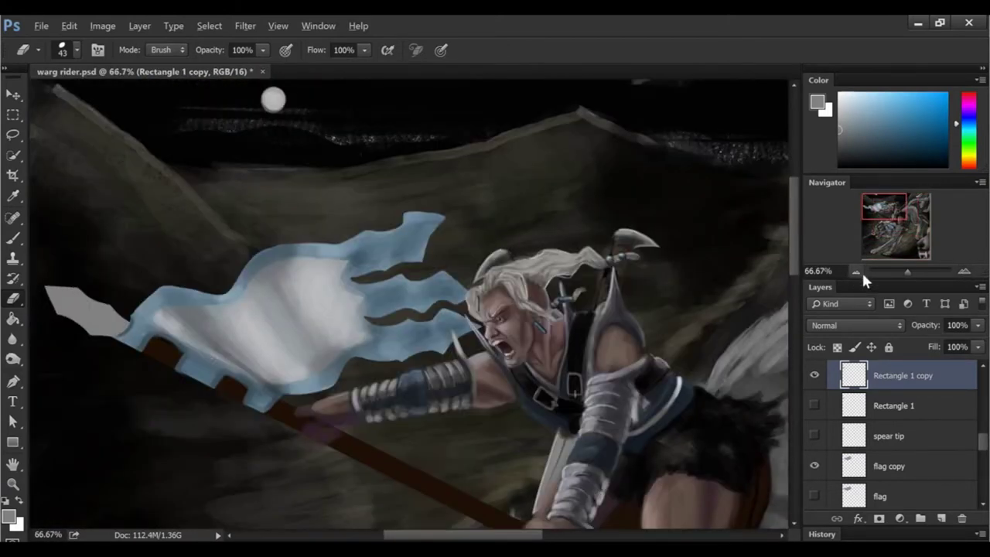
key("ctrl+minus")
key("ctrl+minus")
key("ctrl+minus")
left_click(41, 25)
left_click(108, 179)
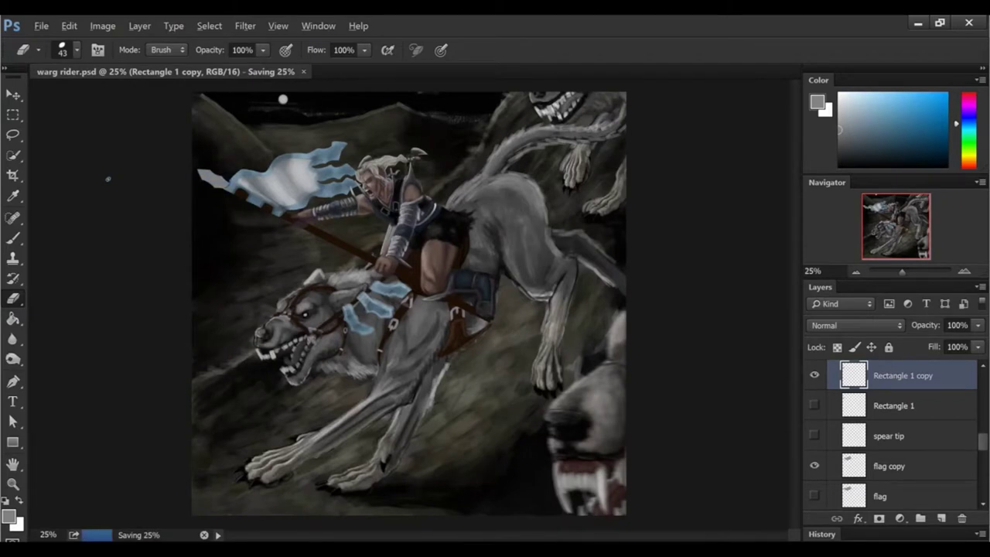
Step: Rename the duplicated spearhead layer to 'spear tip'
scroll(895, 378, "down", 2)
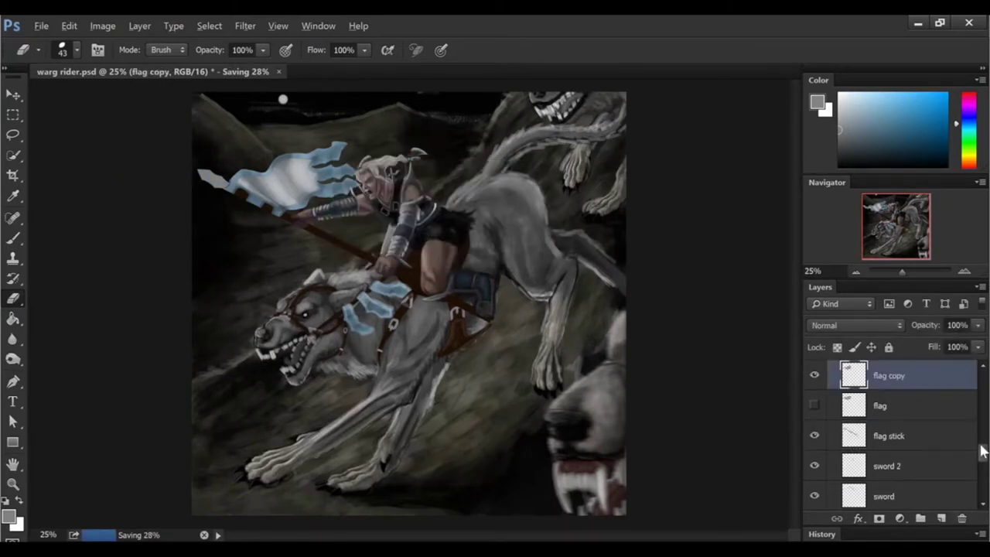
scroll(889, 417, "up", 3)
left_click(889, 422)
double_click(900, 391)
type("spear tip")
key("Return")
Step: Review the layer stack, selecting the just incase group, belt layer and Layer 16
scroll(981, 446, "down", 2)
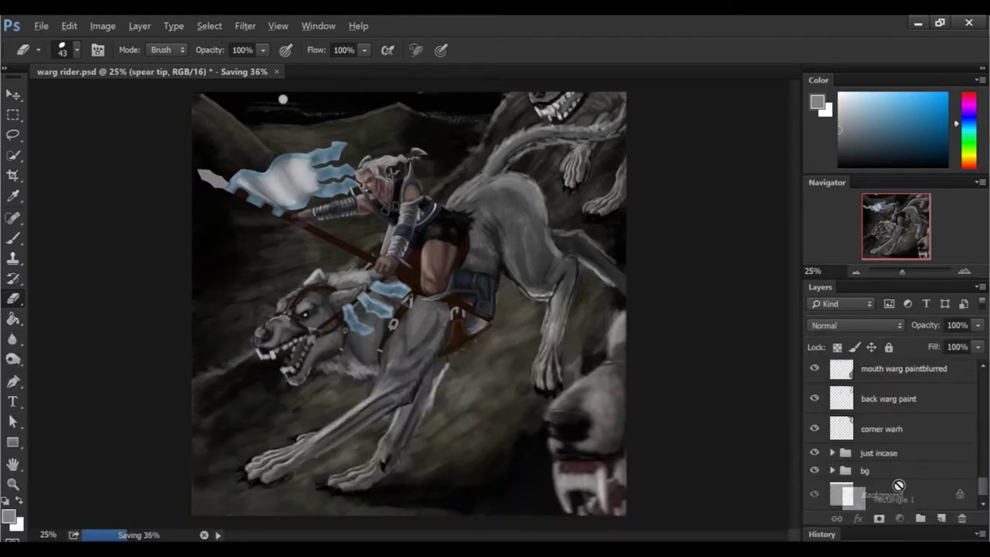
left_click(890, 455)
scroll(957, 420, "up", 2)
scroll(889, 449, "up", 3)
left_click(821, 424)
scroll(821, 424, "down", 2)
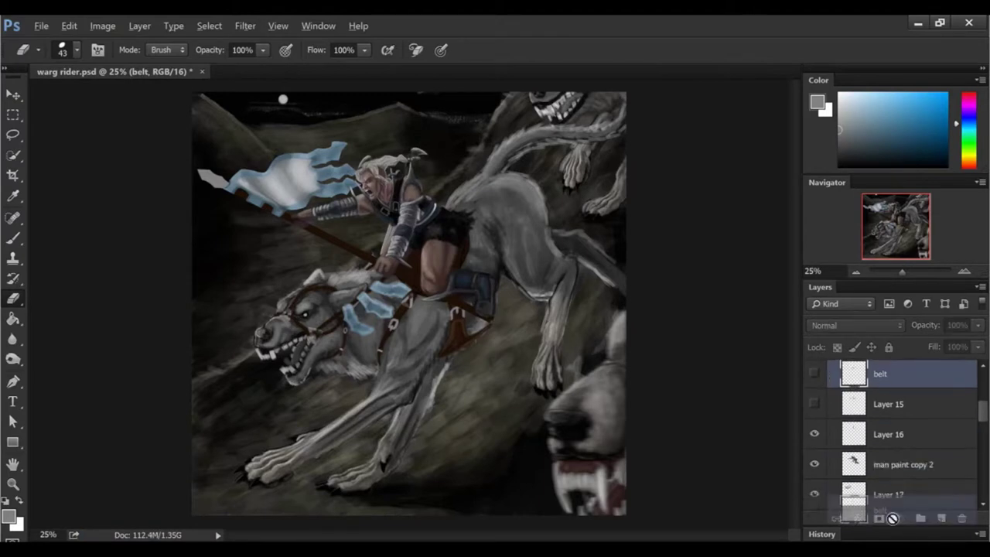
scroll(820, 448, "up", 2)
left_click(889, 499)
scroll(889, 464, "down", 2)
scroll(890, 433, "up", 2)
Step: Briefly show and hide the notes layer, then rename a belt layer to 'belt 2'
left_click(830, 375)
scroll(819, 375, "up", 2)
left_click(814, 375)
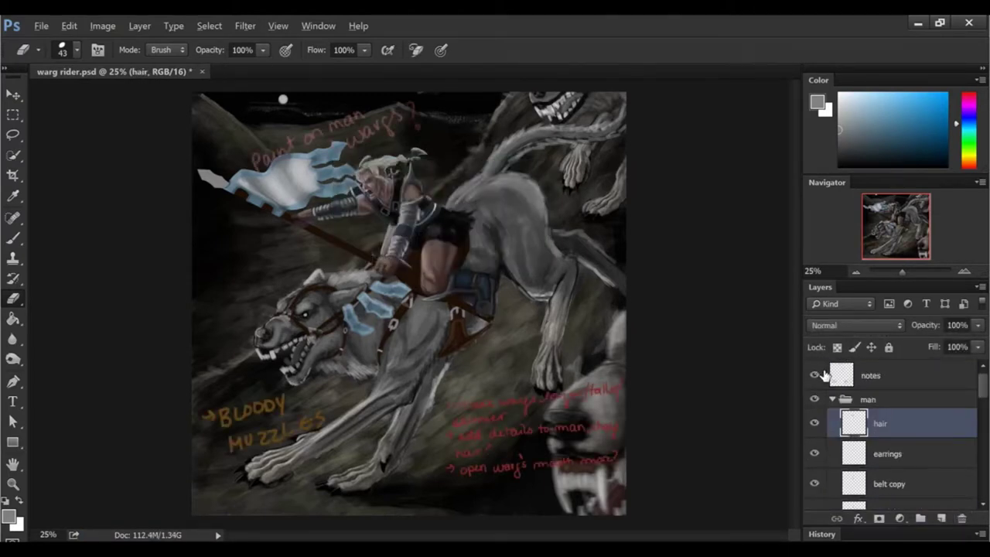
left_click(814, 375)
scroll(889, 433, "down", 2)
double_click(866, 380)
type("belt 2")
key("Return")
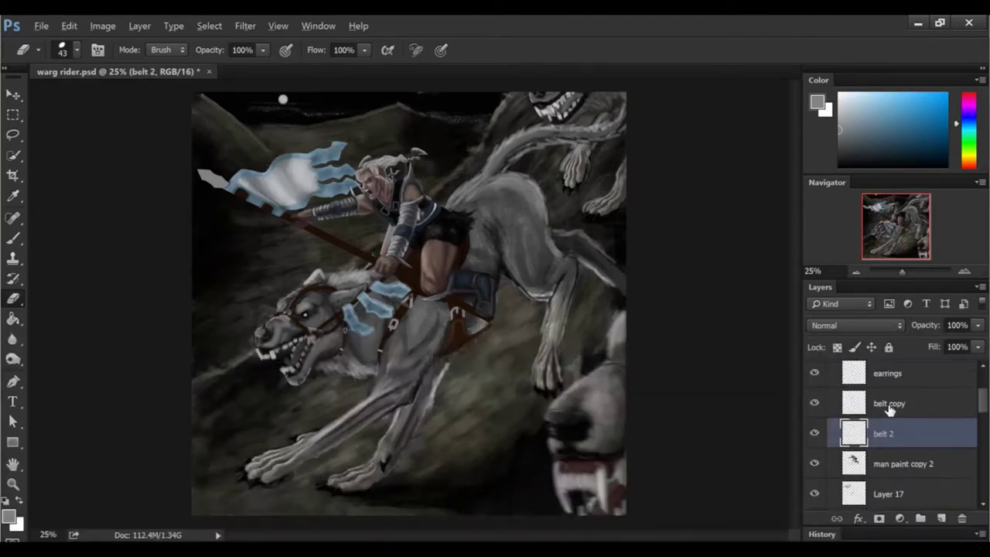
Step: Rename Layer 17 to 'flag shade' and another flag layer to 'flag'
left_click(889, 408)
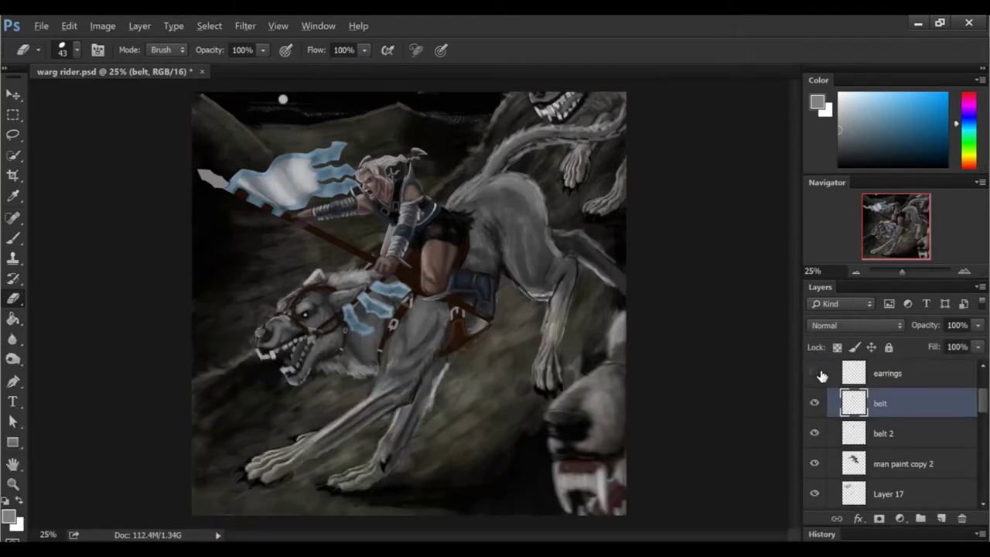
scroll(890, 433, "down", 3)
double_click(889, 410)
type("flag shade")
key("Return")
scroll(899, 433, "down", 2)
double_click(889, 437)
type("flag")
key("Return")
Step: Delete the sword copy layer, then select flag shade and zoom in on the rider
scroll(890, 433, "down", 3)
left_click(889, 375)
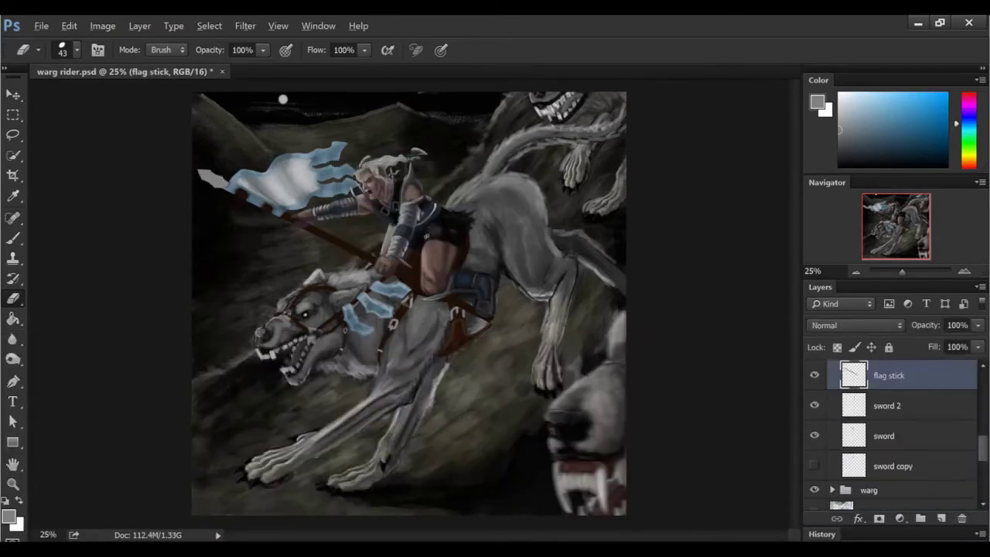
left_click(889, 466)
left_click(962, 518)
left_click(404, 229)
scroll(976, 407, "up", 3)
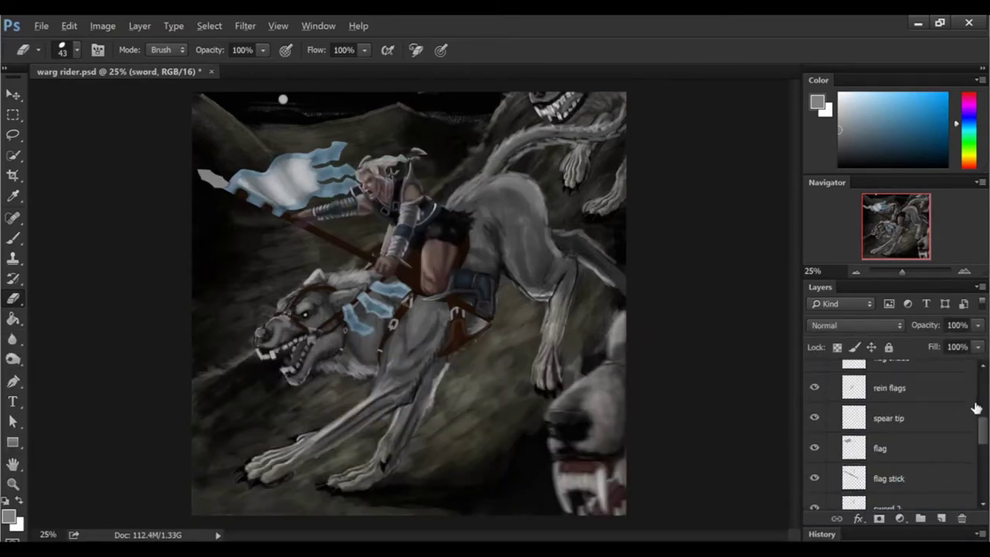
scroll(976, 408, "up", 2)
left_click(891, 419)
left_click(964, 271)
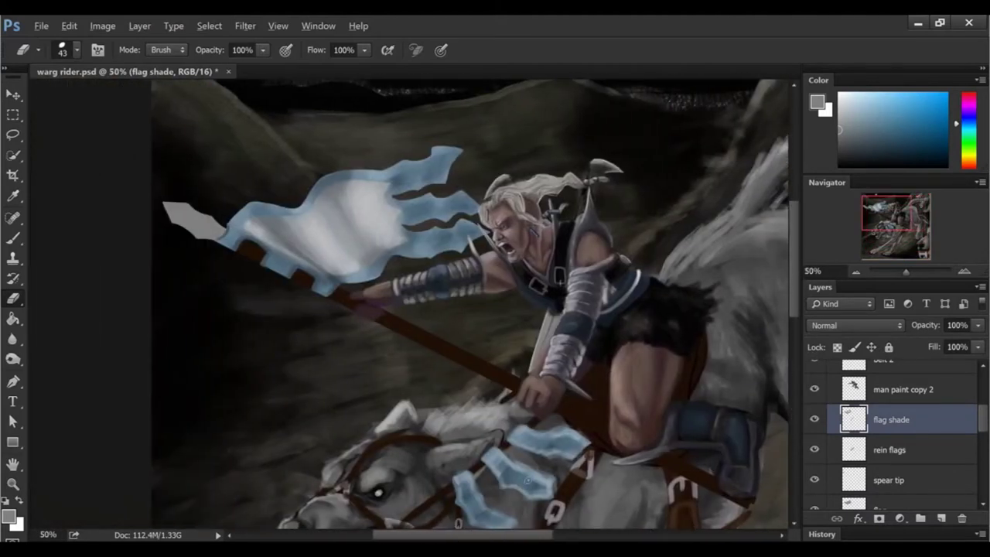
Step: Add a new layer above flag shade and set the brush size to 20
key("ctrl+shift+alt+n")
key("i")
key("b")
scroll(526, 290, "up", 2)
right_click(525, 290)
double_click(669, 306)
type("20")
key("Return")
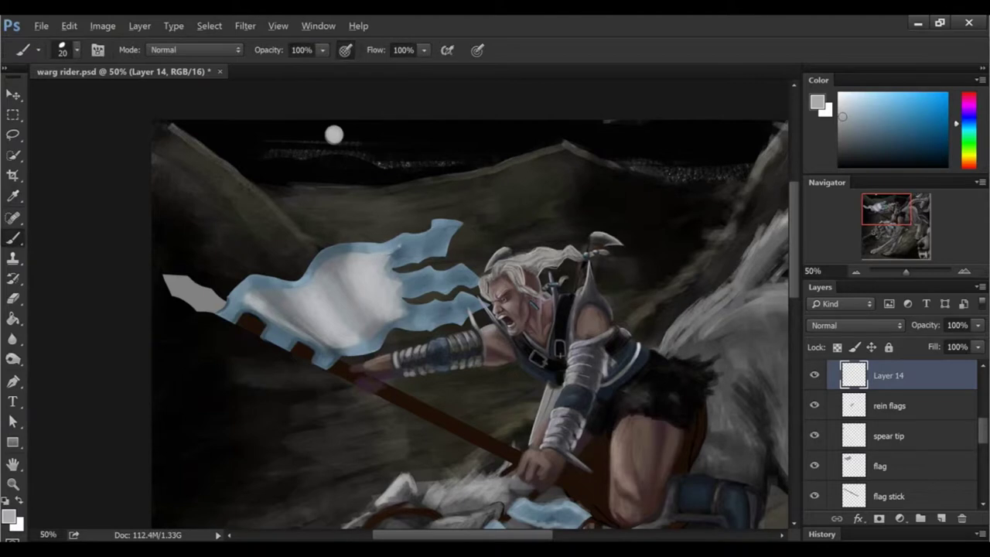
key("ctrl+bracketright")
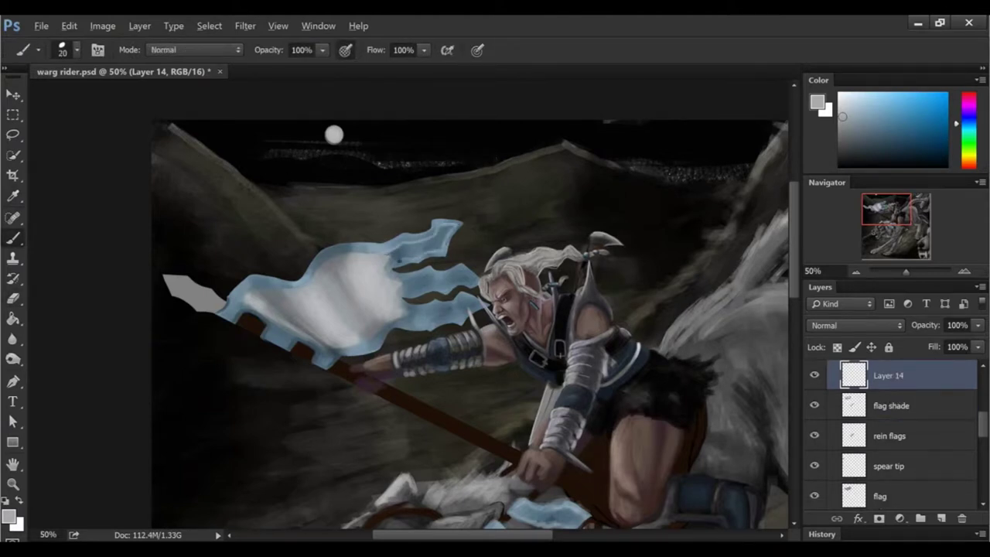
Step: Choose a lighter grey for highlights and flip the canvas upside down to check it
left_click(403, 258, "alt")
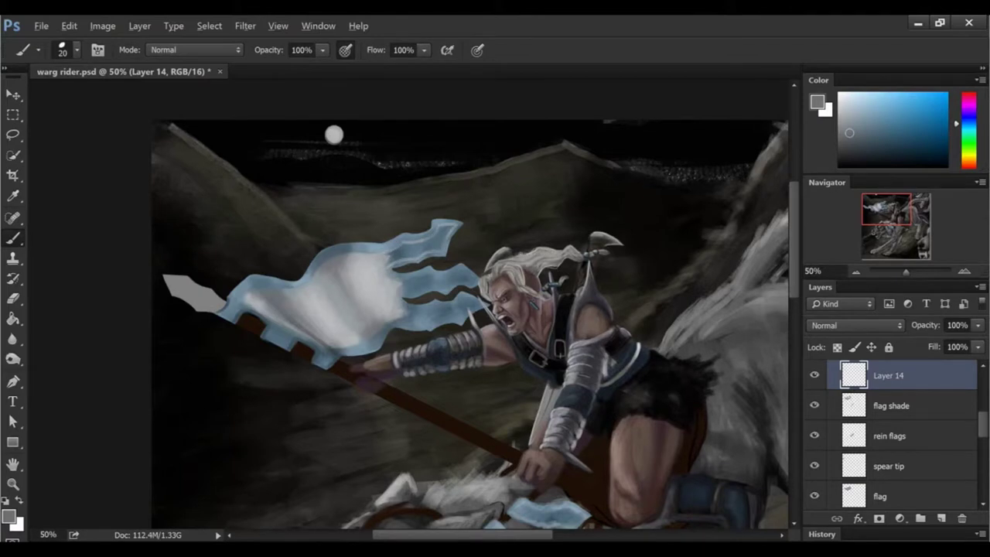
left_click(406, 280, "alt")
scroll(789, 297, "down", 2)
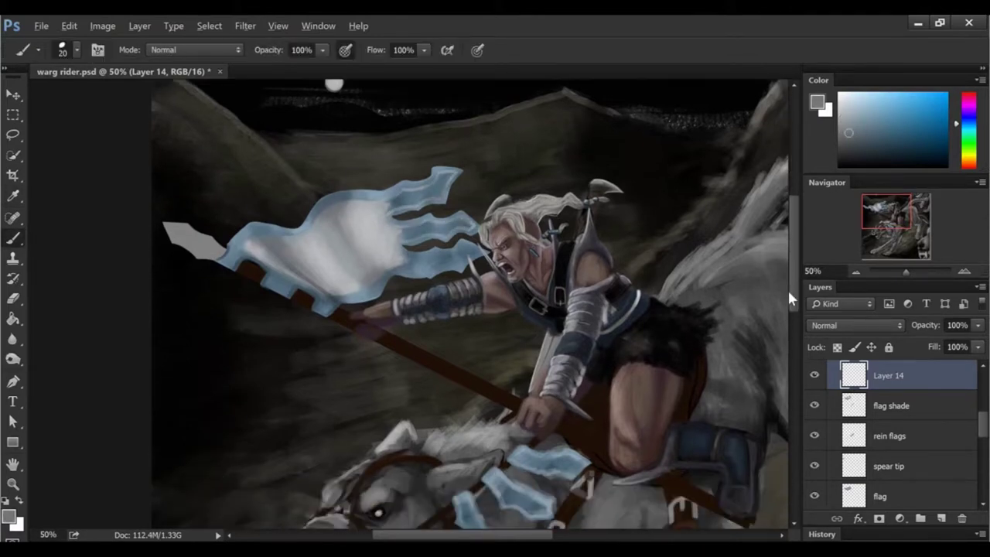
left_click(445, 253, "alt")
left_click(399, 268, "alt")
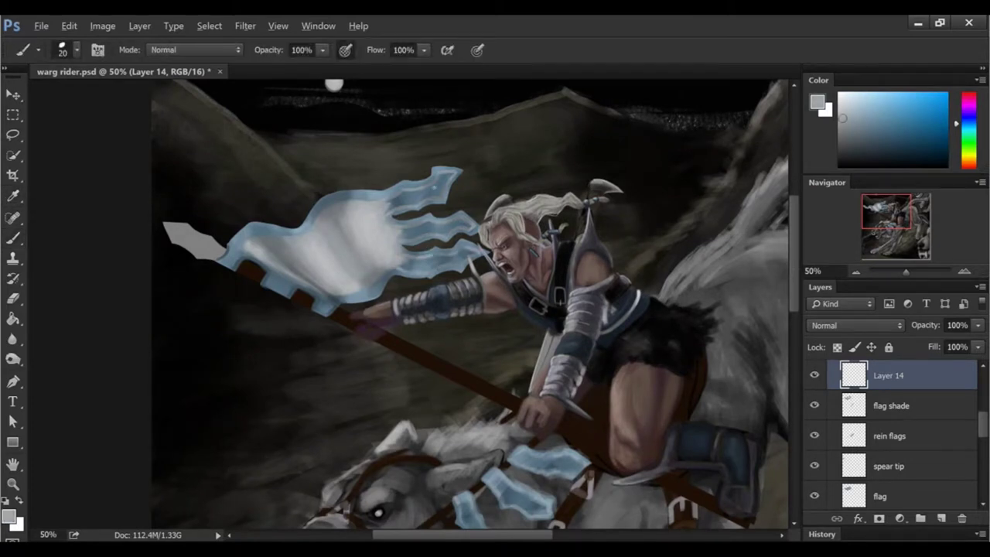
key("ctrl+minus")
left_click(352, 247)
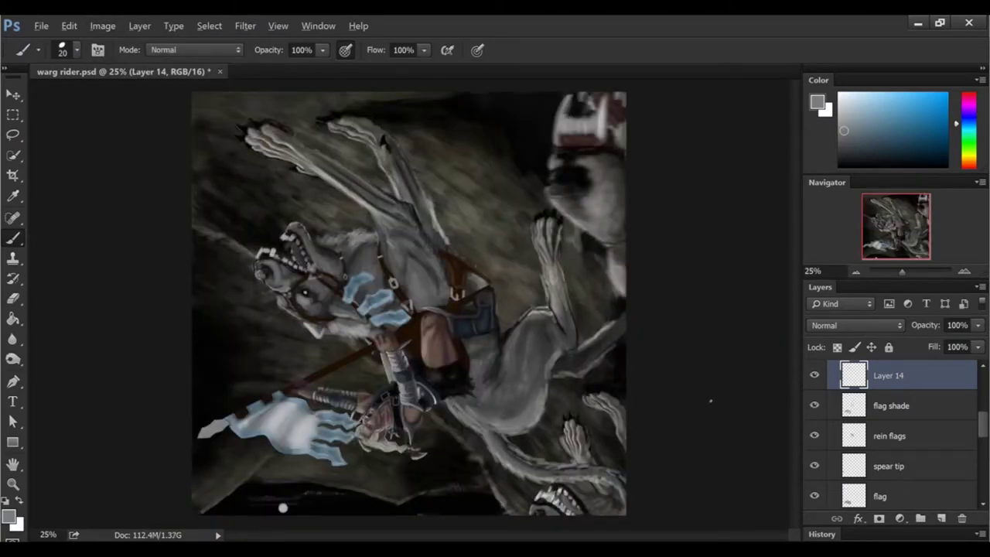
key("ctrl+plus")
key("ctrl+plus")
Step: Merge Layer 14 down into flag shade, pick a light grey, and flip the canvas horizontally
right_click(872, 375)
left_click(707, 181)
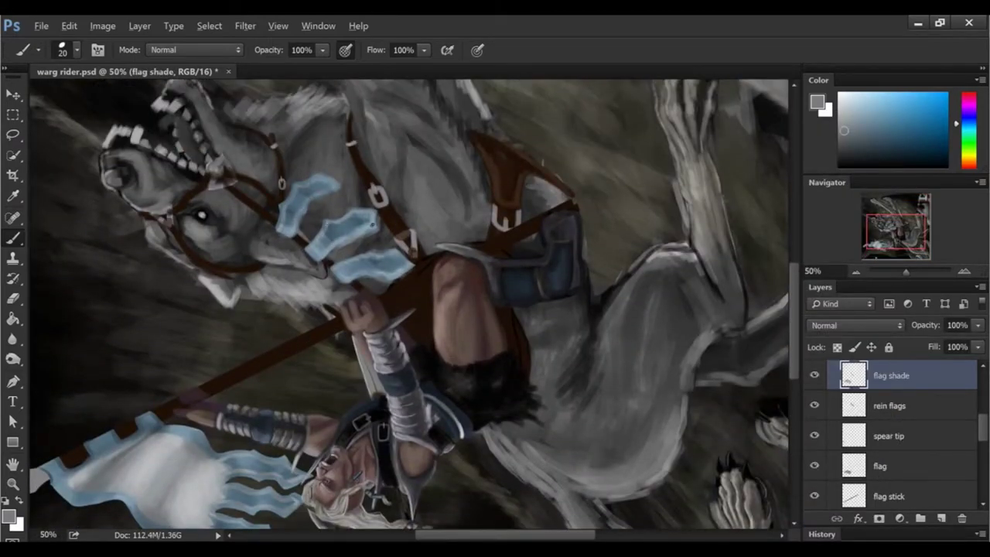
left_click(842, 109)
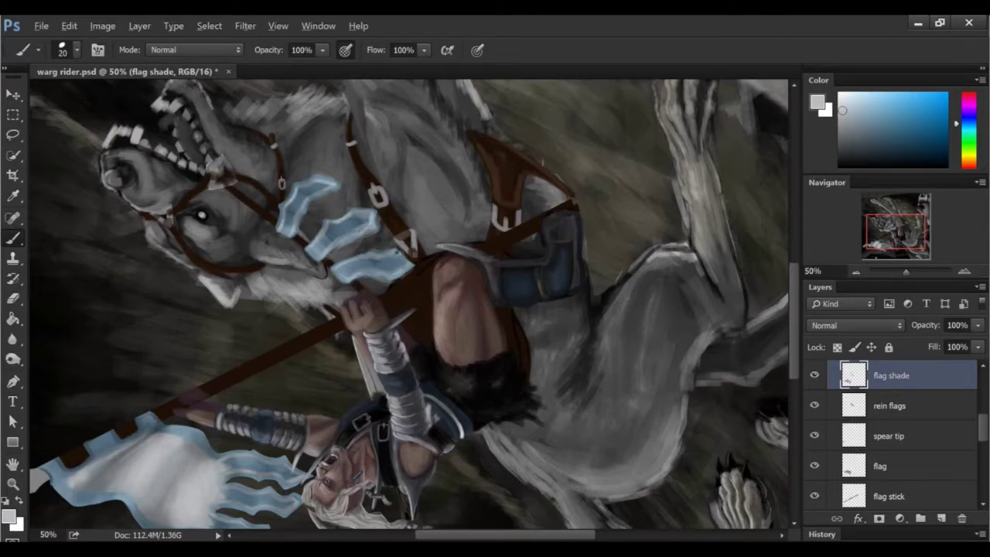
key("ctrl+minus")
key("ctrl+minus")
key("ctrl+plus")
key("ctrl+shift+h")
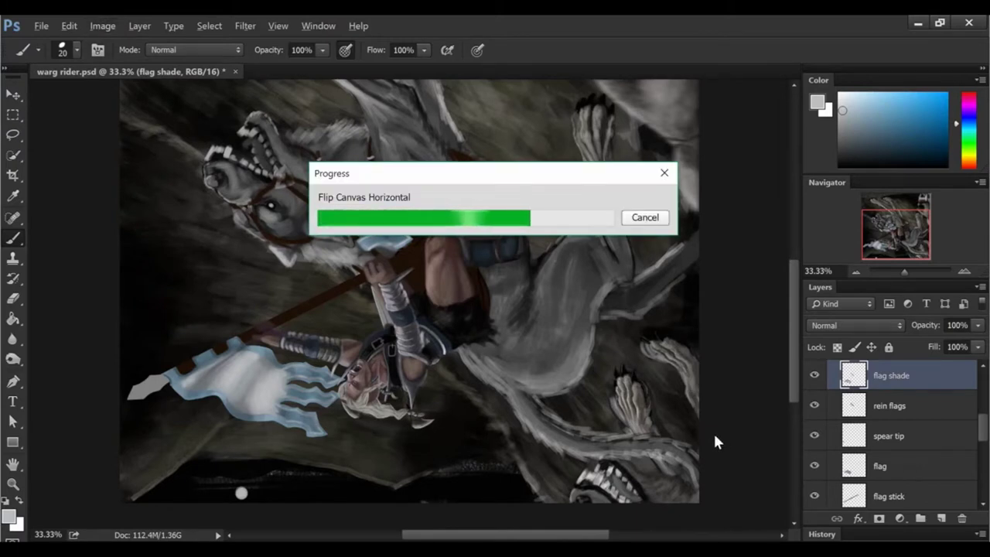
Step: Erase the highlight on the middle rein flag at 50% zoom
key("ctrl+plus")
key("e")
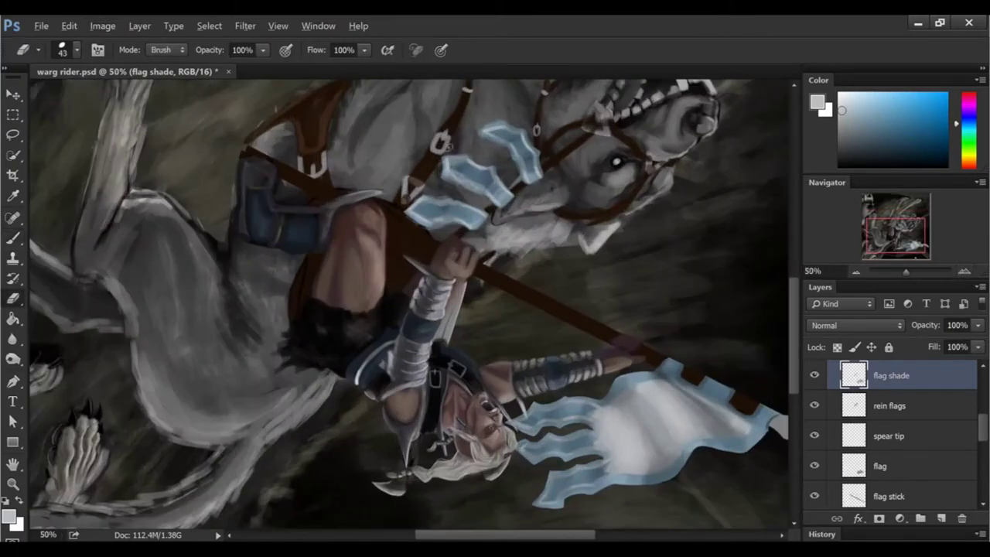
left_click_drag(456, 178, 486, 198)
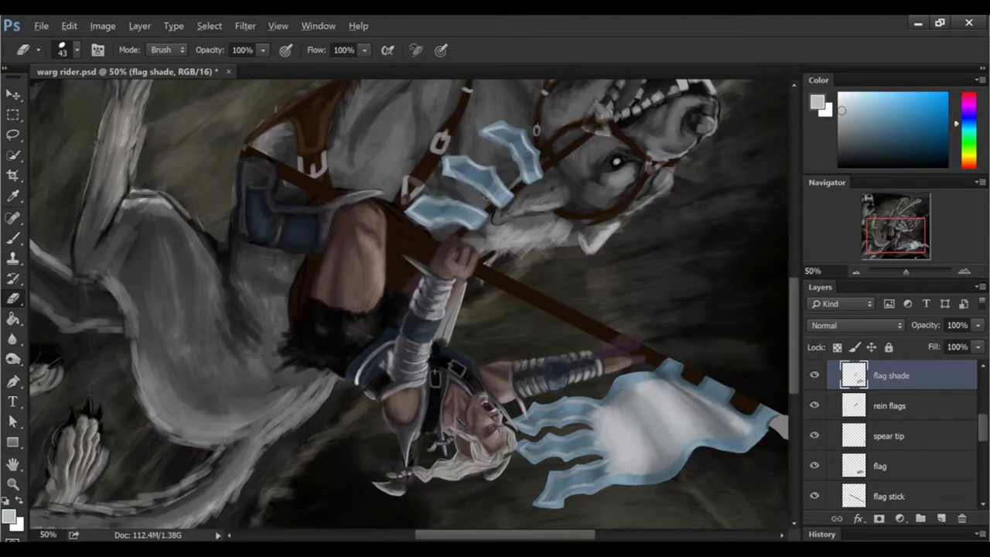
scroll(794, 271, "down", 2)
scroll(468, 508, "right", 5)
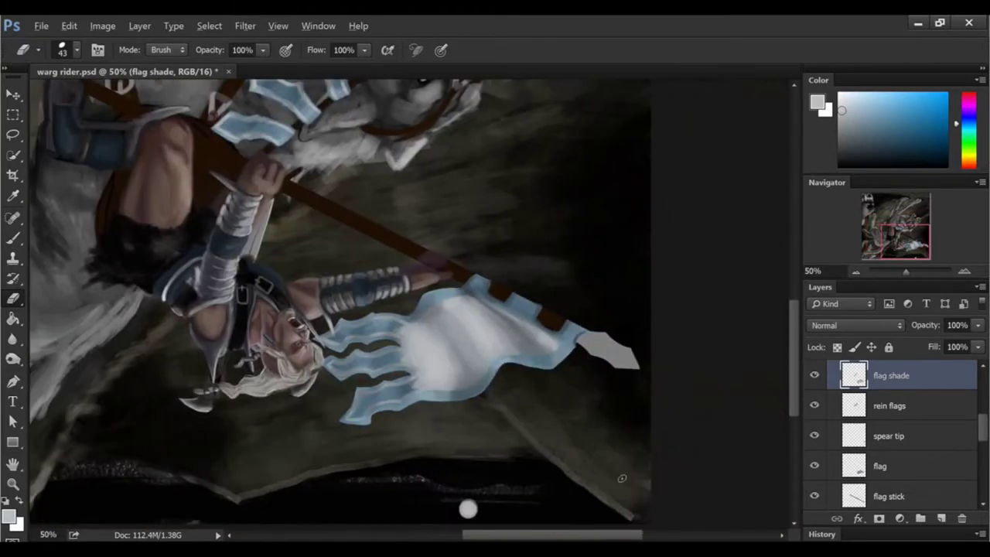
key("b")
Step: Sample a light greyish blue and resize the brush to 46, then 21
left_click(477, 281, "alt")
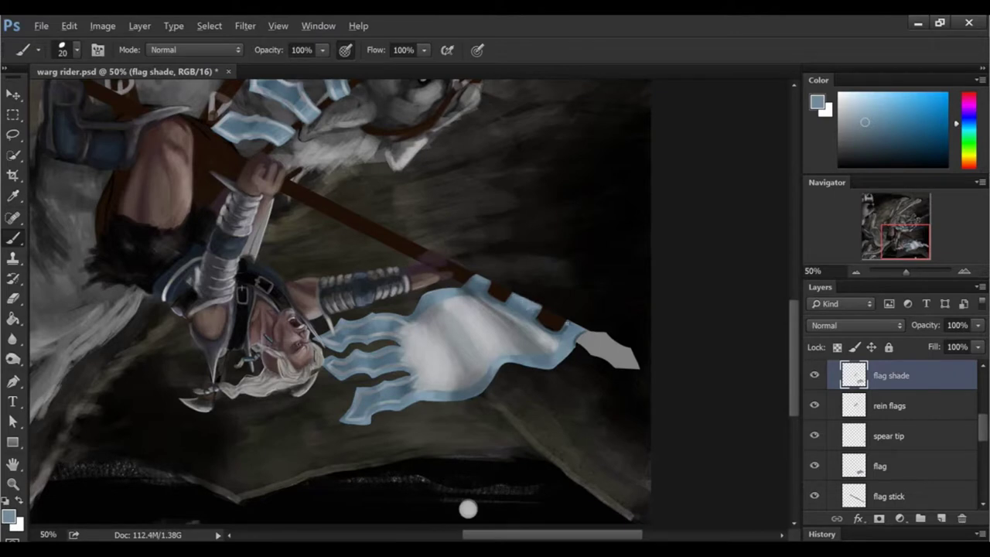
right_click(577, 332)
left_click_drag(641, 316, 644, 316)
left_click(516, 308, "alt")
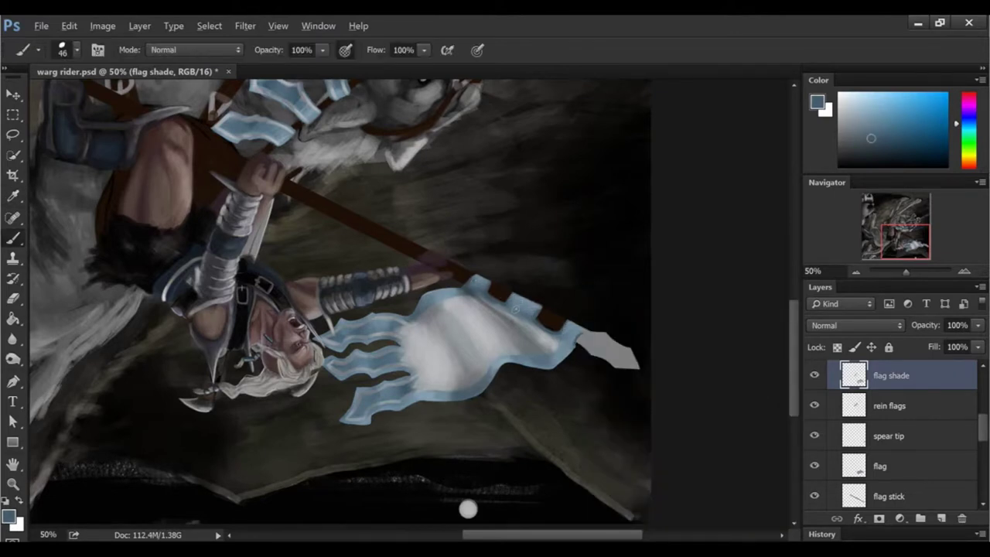
scroll(694, 424, "down", 2)
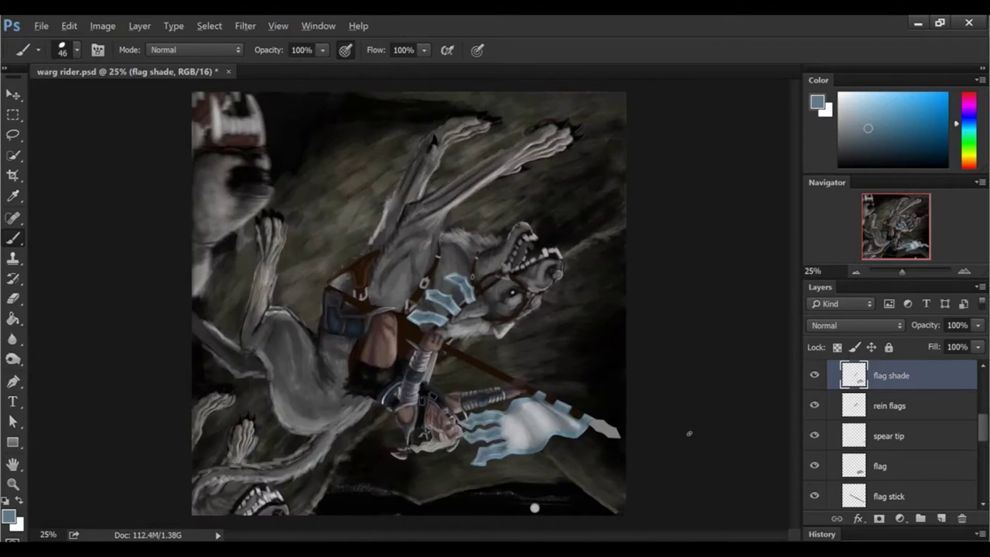
scroll(689, 433, "up", 2)
right_click(499, 341)
left_click_drag(565, 325, 548, 326)
key("Return")
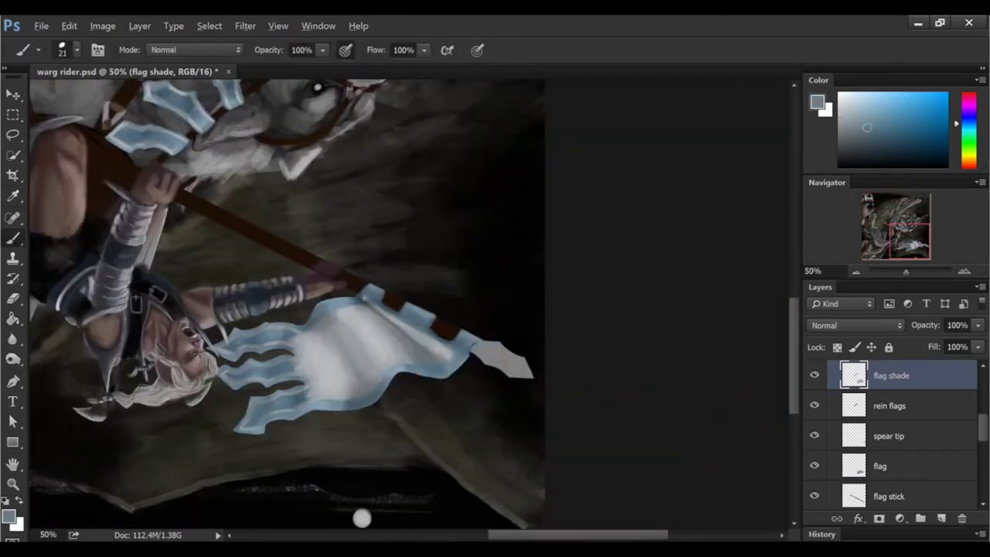
Step: Sample blue-greys from the banner, then flip the canvas vertically back upright
left_click(384, 298, "alt")
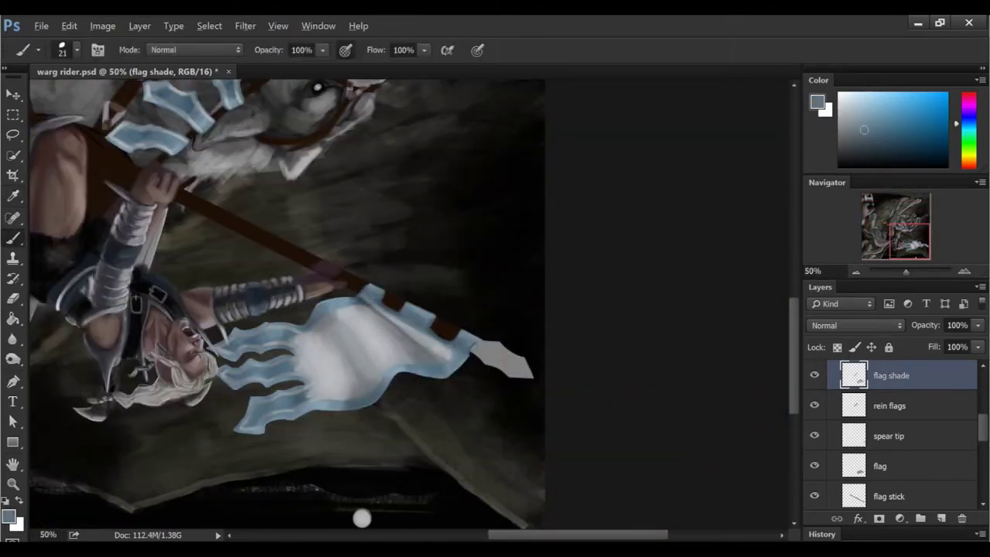
left_click(381, 303, "alt")
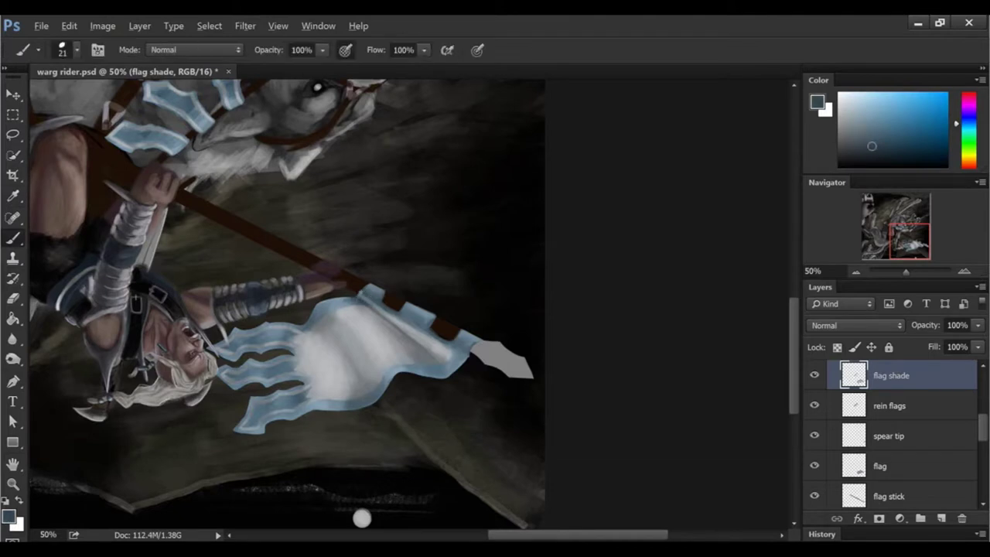
left_click(474, 363, "alt")
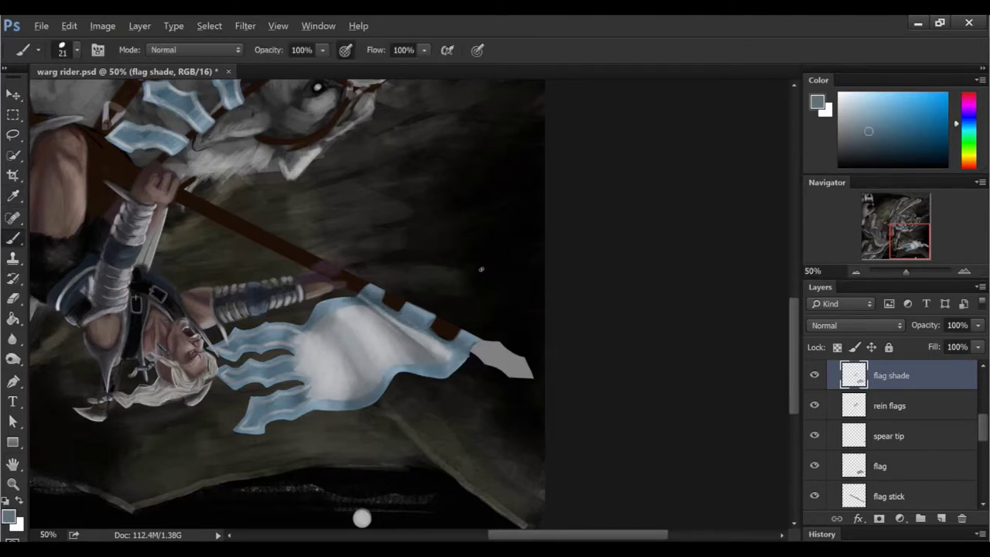
key("ctrl+minus")
left_click(102, 25)
left_click(309, 254)
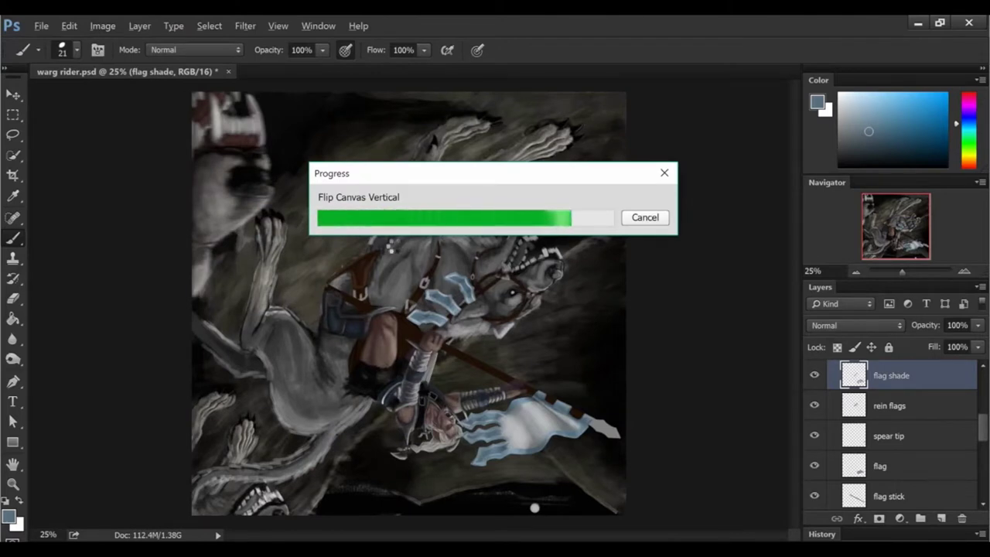
left_click(963, 270)
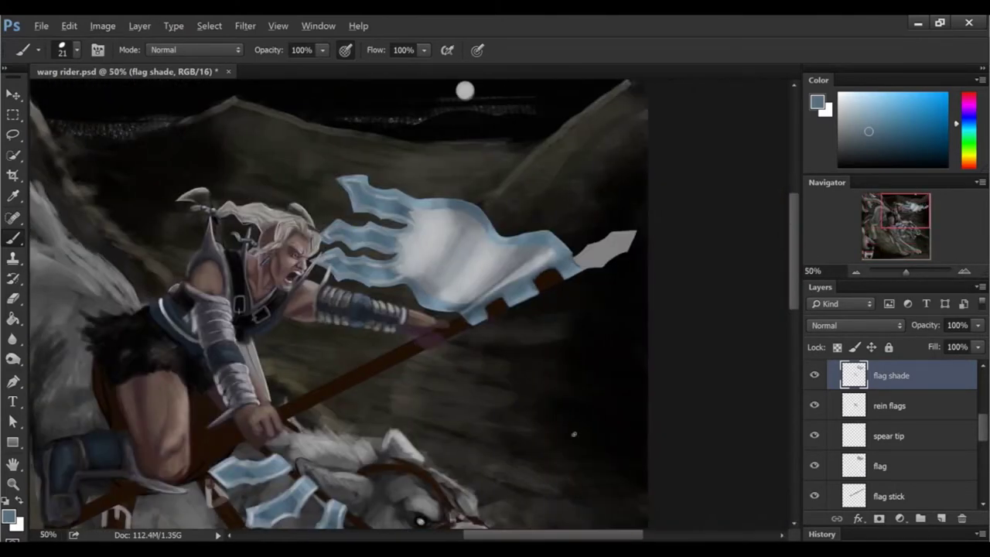
Step: Load the flag stick's selection and erase the stick's lower end
scroll(890, 433, "down", 2)
left_click(889, 443)
left_click(854, 443, "ctrl")
scroll(165, 464, "down", 3)
key("e")
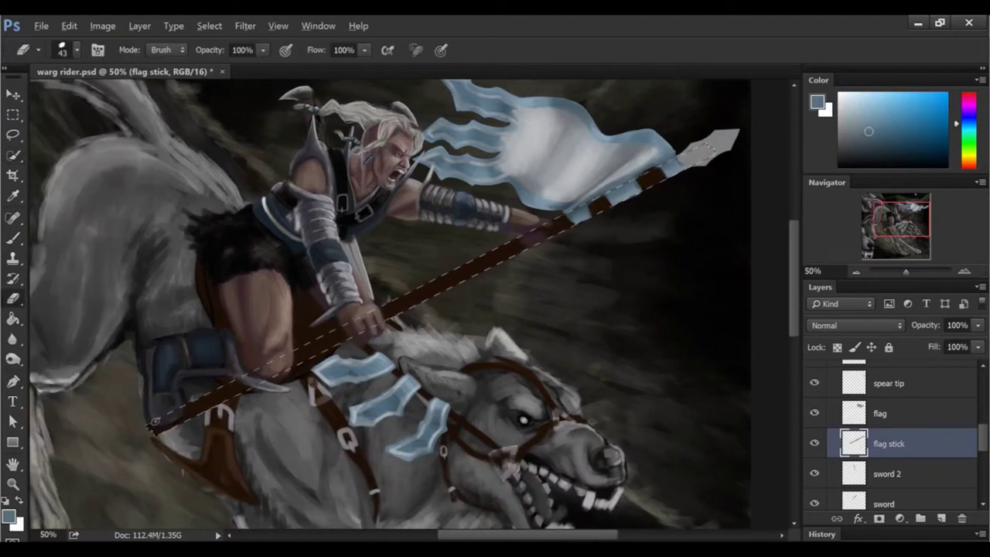
left_click_drag(155, 421, 225, 391)
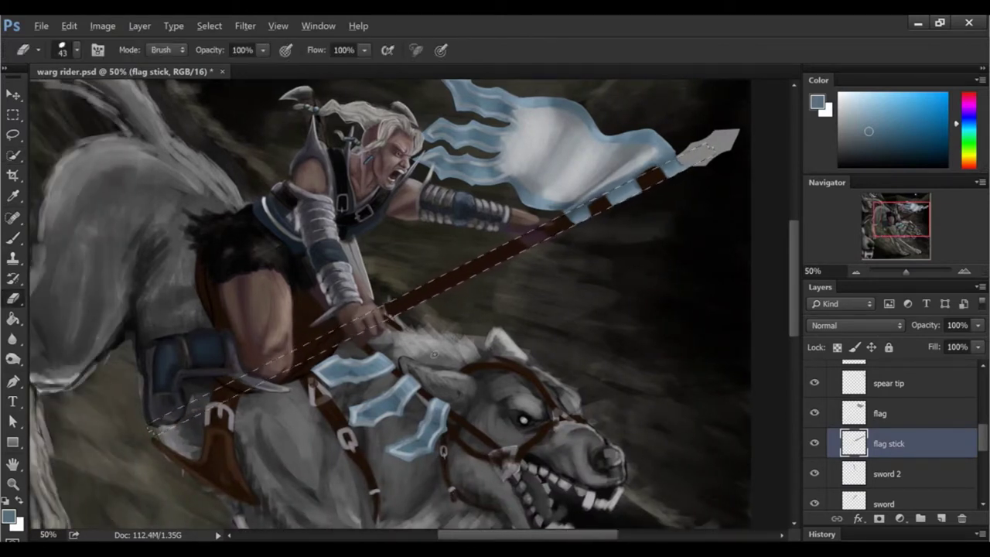
key("ctrl+d")
Step: Restore the flag-stick selection and paint the stick black from hand to flag
key("w")
key("ctrl+shift+d")
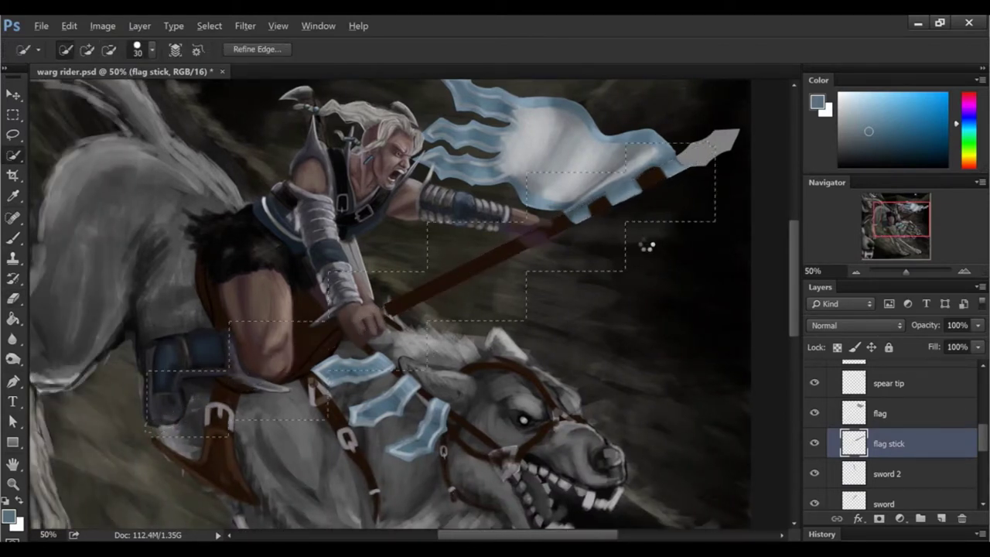
key("e")
scroll(794, 271, "up", 2)
key("w")
key("e")
key("w")
scroll(794, 282, "up", 1)
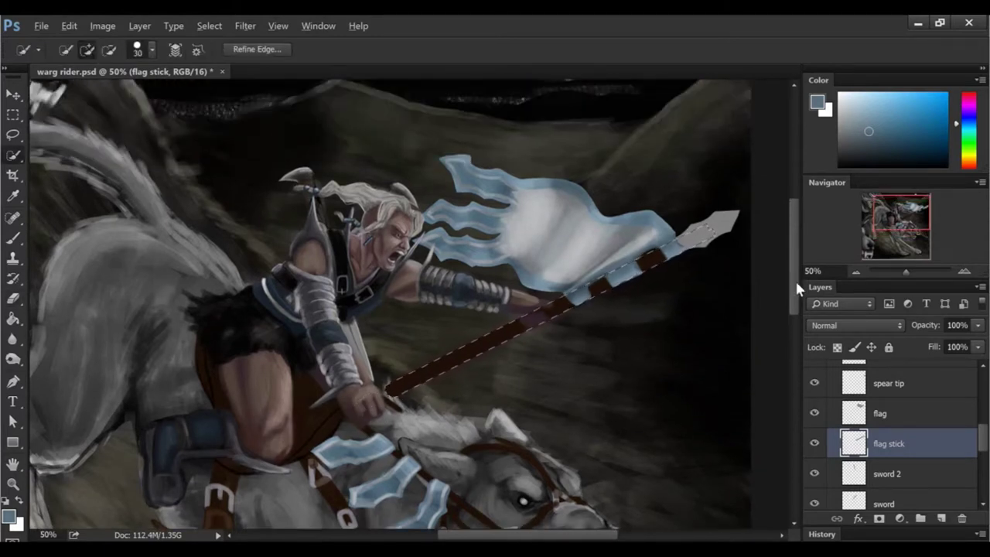
key("b")
key("d")
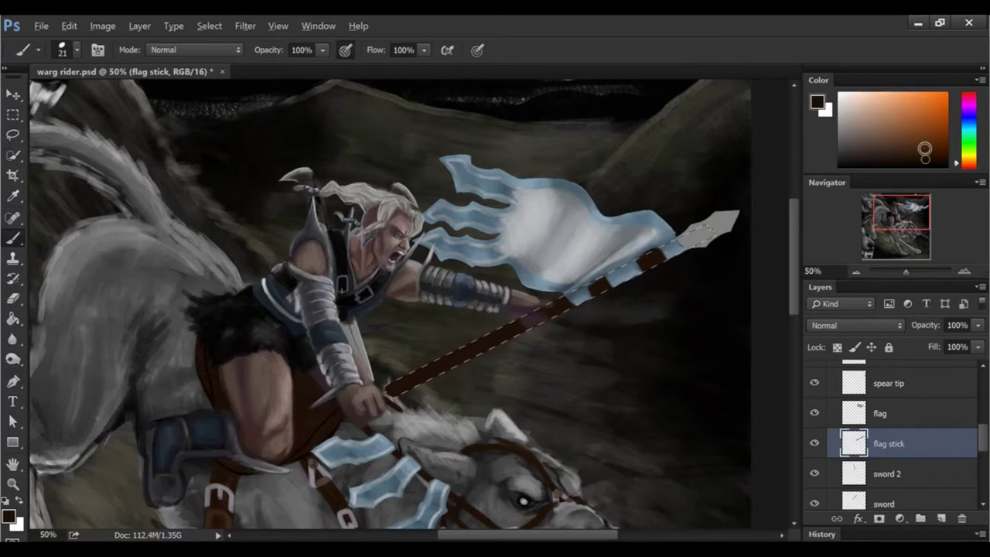
left_click_drag(387, 390, 665, 257)
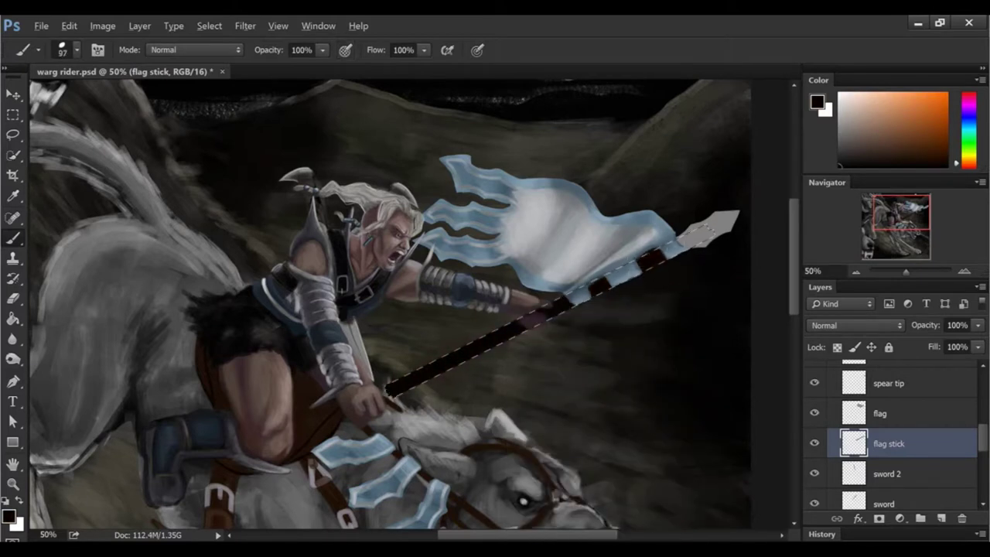
Step: Repaint the whole flag stick in dark blue-grey and deselect it
left_click(855, 270)
left_click(963, 271)
scroll(773, 271, "up", 1)
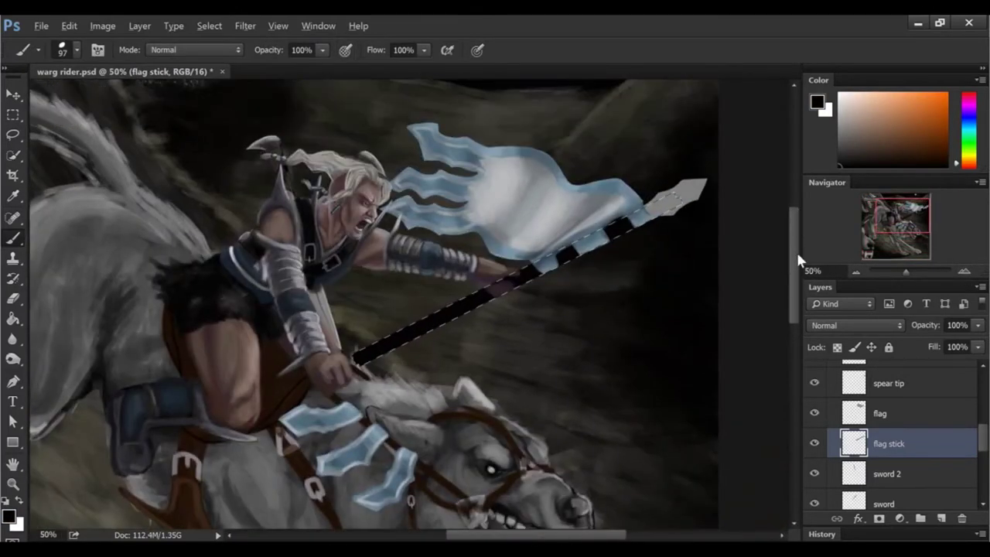
left_click(611, 228, "alt")
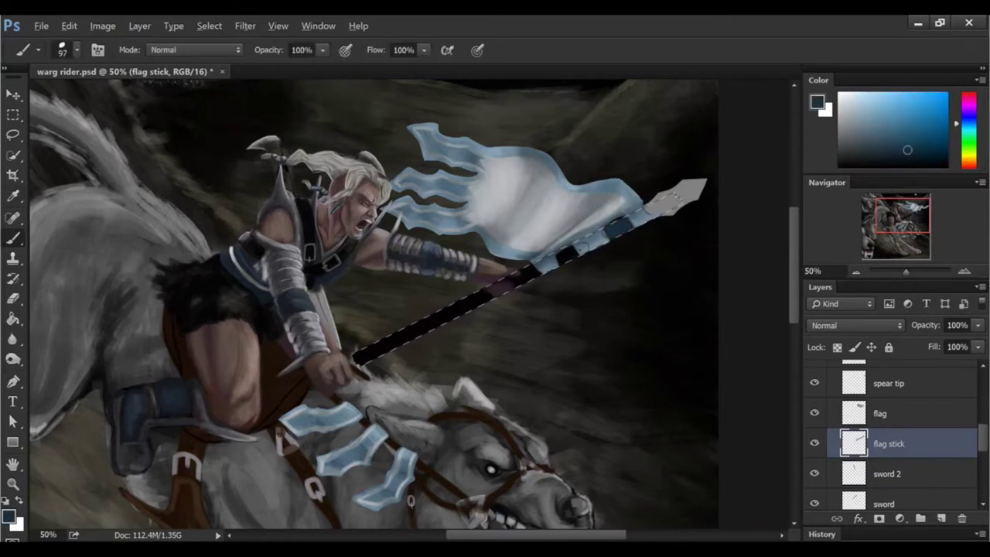
left_click_drag(352, 362, 658, 203)
scroll(687, 445, "down", 2)
key("ctrl+d")
Step: Recolour the stick with Hue/Saturation: hue -158, saturation -9, lightness -36
key("ctrl+u")
type("-180")
key("Tab")
key("Tab")
type("-100")
left_click_drag(710, 457, 719, 456)
left_click_drag(670, 377, 676, 377)
key("Tab")
key("Down")
key("Down")
key("Down")
left_click(901, 302)
Step: Sample the stick's brown, set brush size 74, pick a darker brown, and add a new layer
key("ctrl+plus")
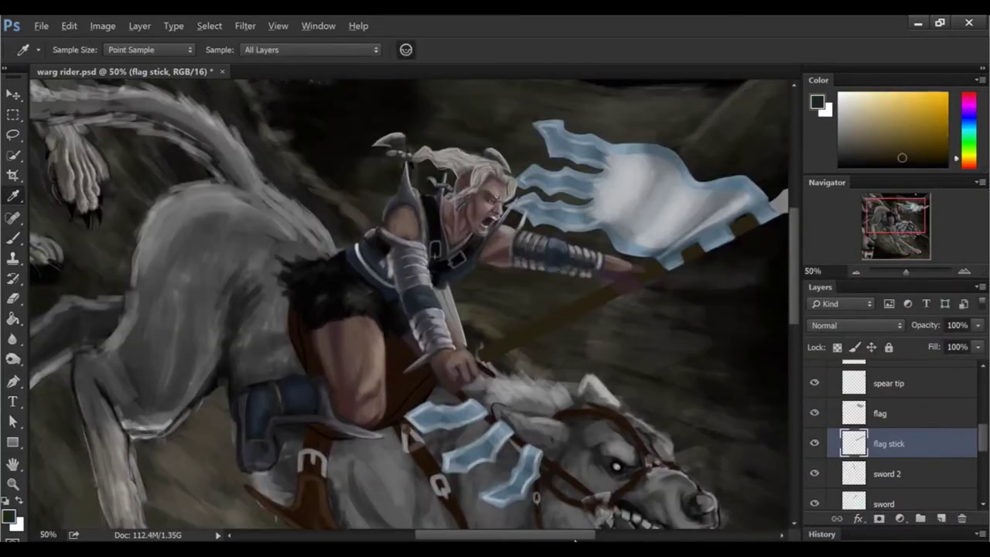
scroll(418, 310, "up", 5)
key("w")
left_click(14, 242)
left_click(495, 251, "alt")
right_click(558, 280)
type("74")
key("Return")
left_click(380, 314, "alt")
left_click(943, 524)
Step: Set the brush size to 29 and sample light brown and grey-brown colours for the stick highlight
right_click(524, 268)
type("29")
key("Return")
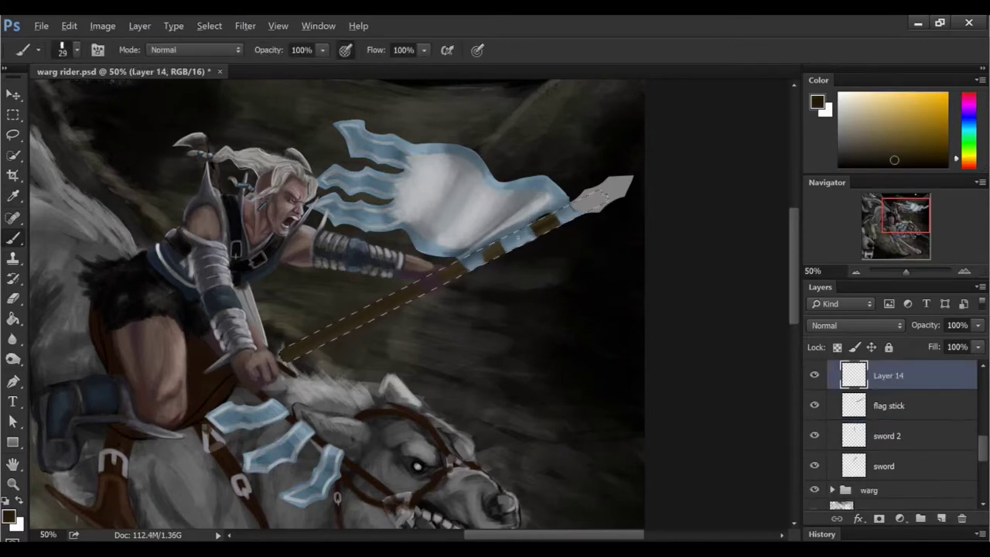
left_click(322, 329, "alt")
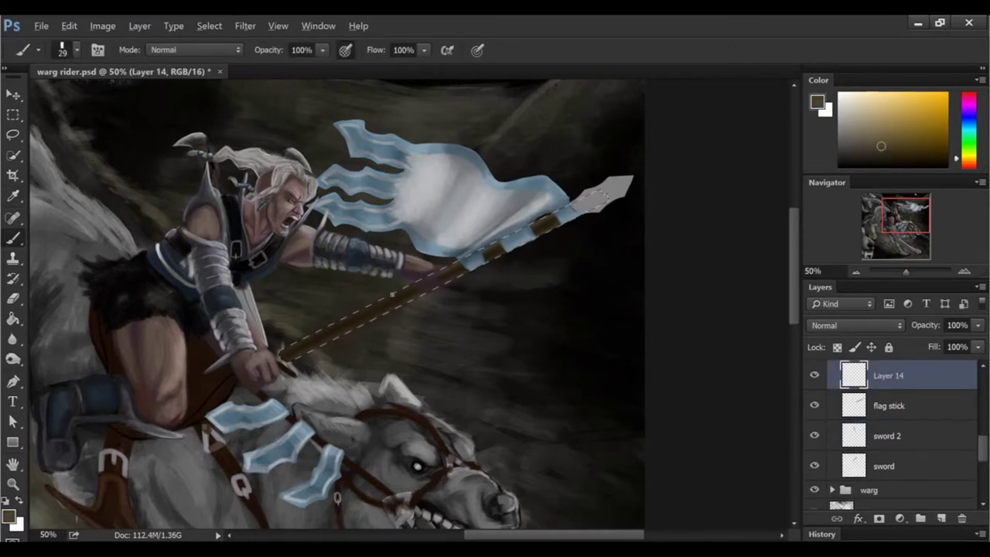
left_click(522, 246, "alt")
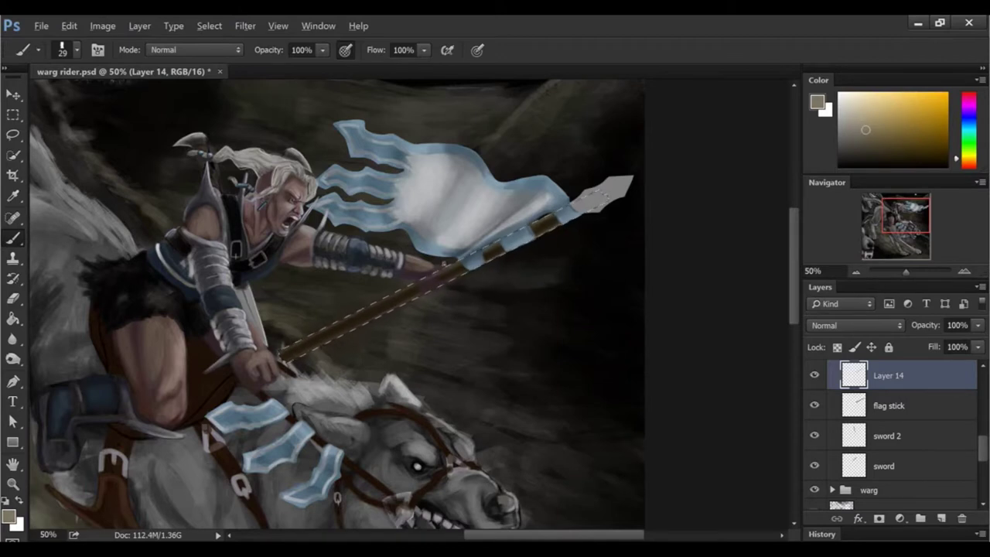
key("ctrl+minus")
key("ctrl+plus")
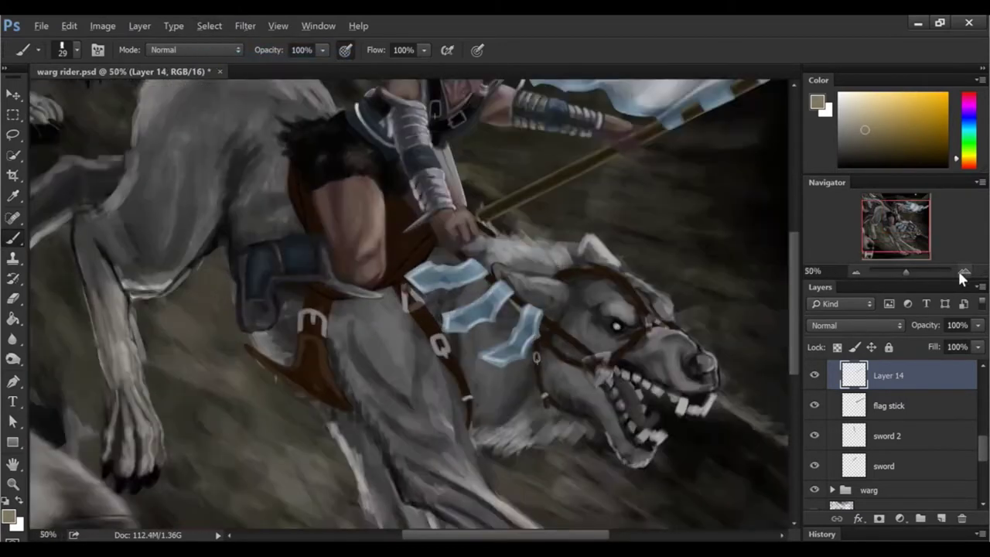
left_click(366, 275, "alt")
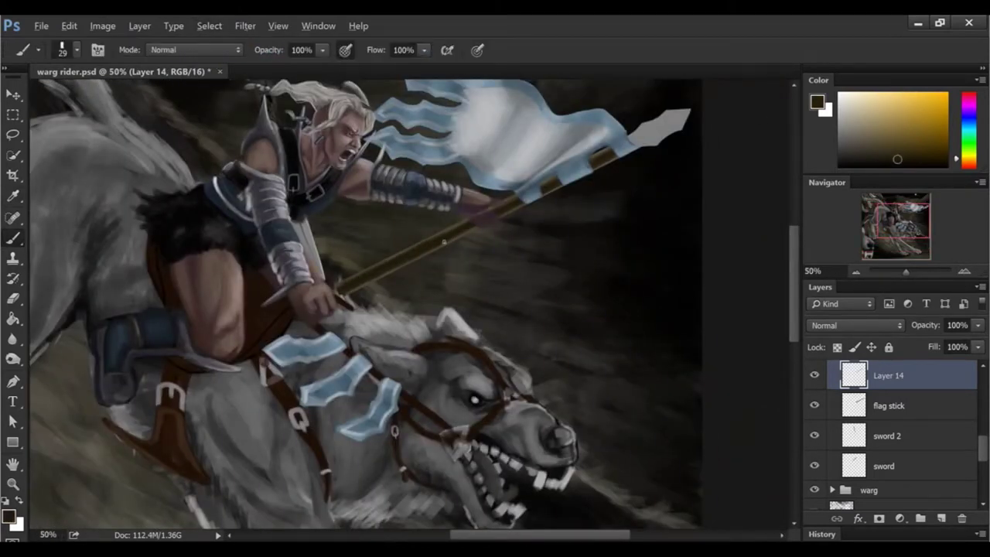
Step: Flip the canvas horizontally so the rider faces the other way
left_click(102, 26)
left_click(358, 225)
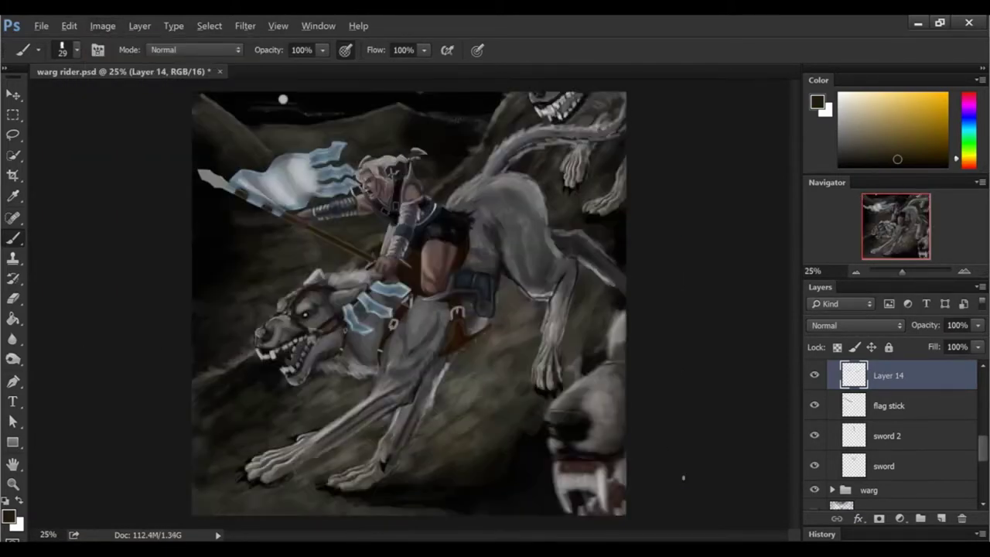
key("ctrl+plus")
Step: Merge Layer 14's highlight down into the flag stick layer
right_click(868, 375)
left_click(745, 521)
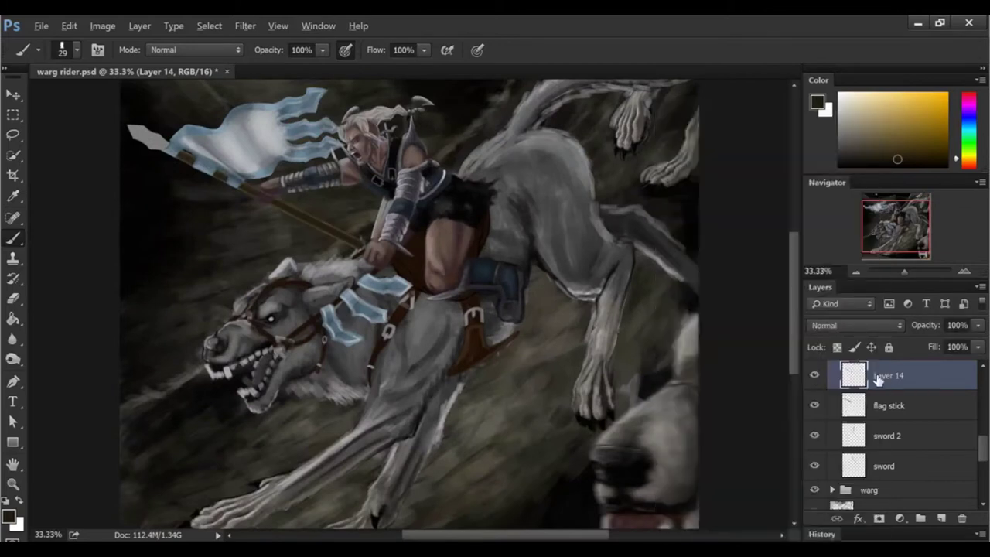
key("ctrl+plus")
Step: On the flag shade layer, sample blue-grey tones and paint a light shading stroke on the banner
left_click(889, 410)
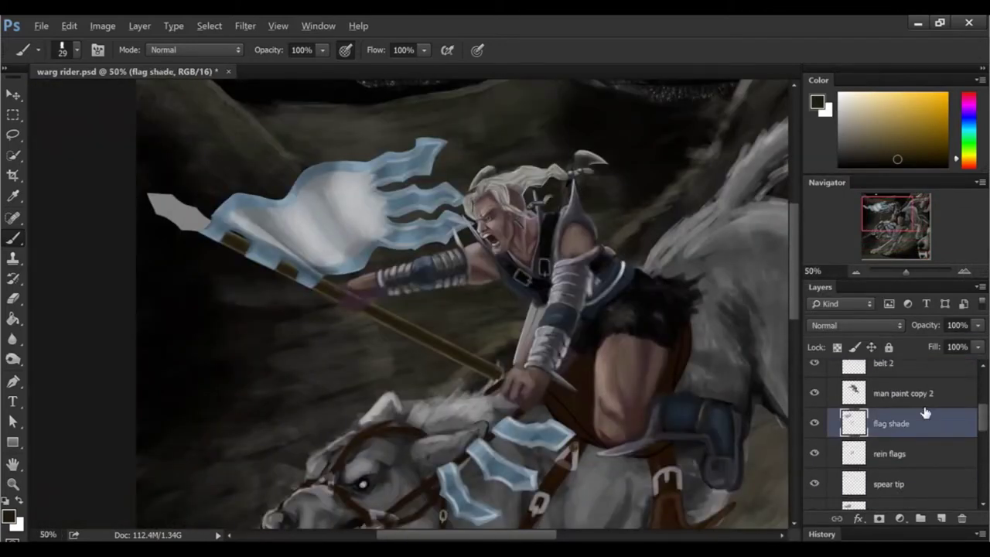
left_click(371, 238, "alt")
left_click(374, 240, "alt")
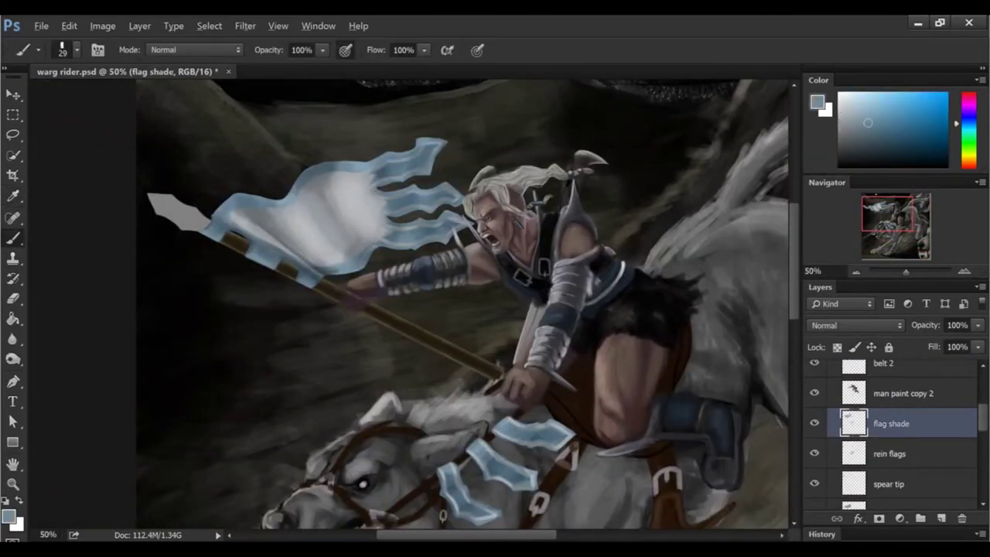
scroll(463, 305, "up", 3)
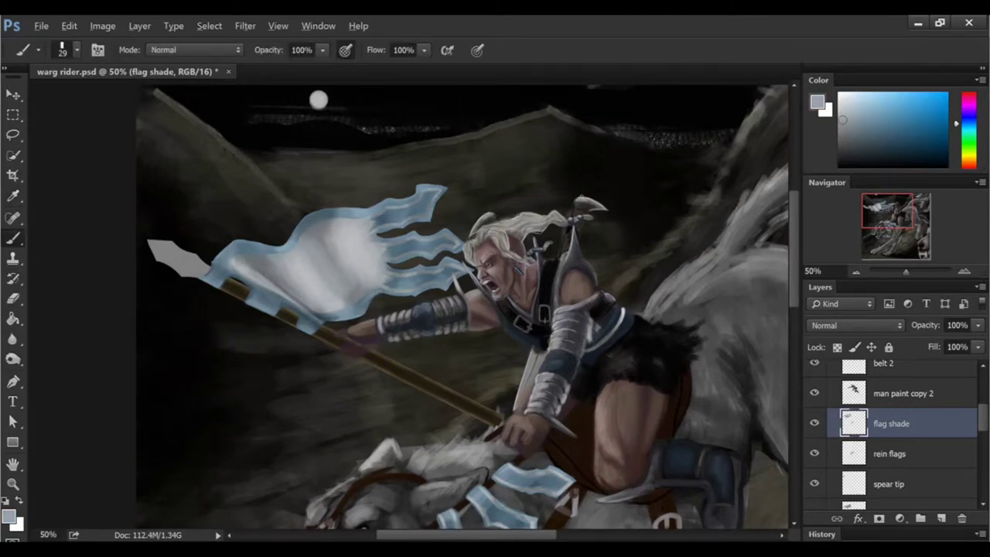
left_click(375, 224, "alt")
key("ctrl+0")
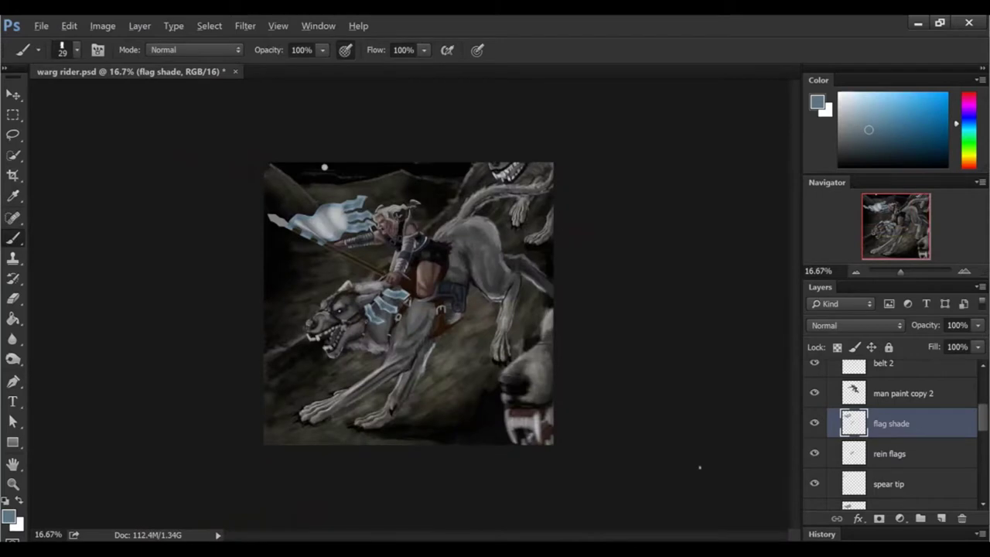
key("ctrl+plus")
key("ctrl+plus")
key("ctrl+plus")
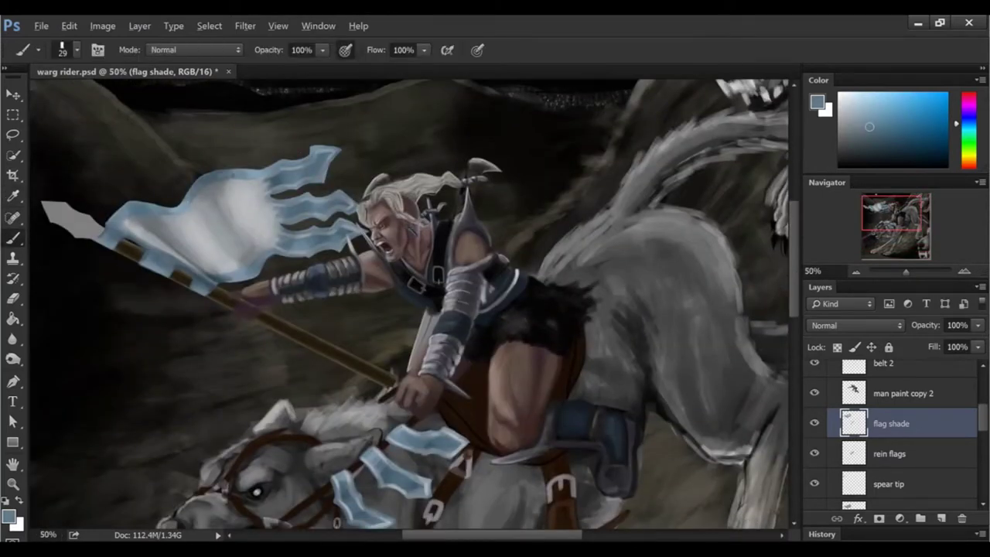
left_click(668, 406, "alt")
left_click(254, 267, "alt")
left_click_drag(232, 190, 221, 248)
Step: Paint highlights along the flag's upper-left edge, upper edge and lower streamer
right_click(402, 302)
key("Escape")
key("ctrl+plus")
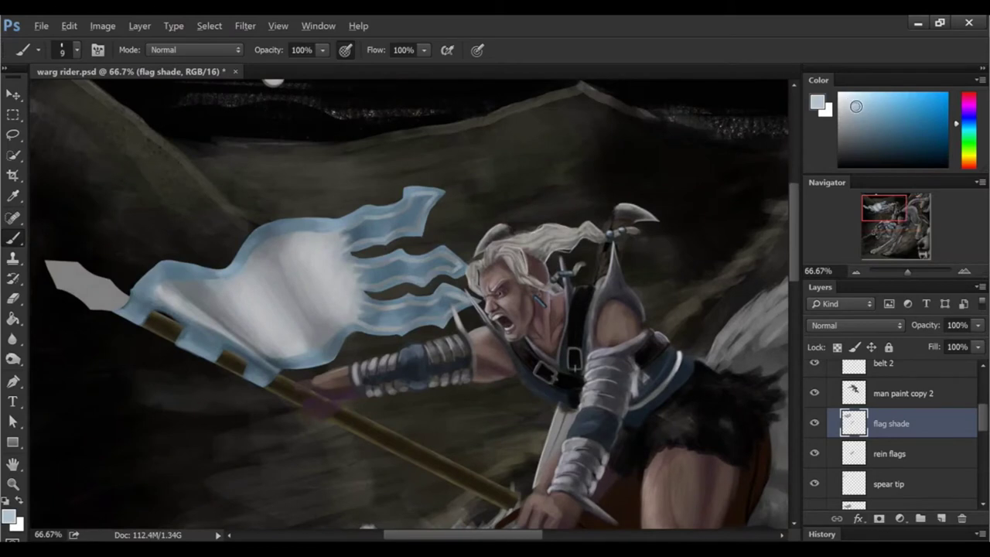
left_click_drag(234, 261, 258, 229)
mouse_move(337, 218)
left_mouse_down()
mouse_move(394, 203)
mouse_move(424, 233)
mouse_move(358, 250)
mouse_move(406, 253)
left_mouse_up()
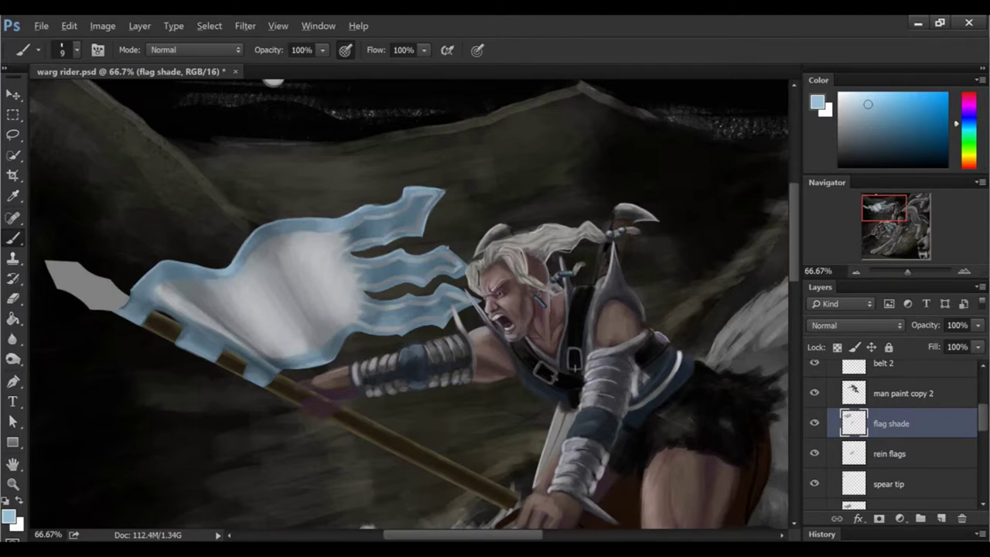
left_click_drag(468, 307, 308, 364)
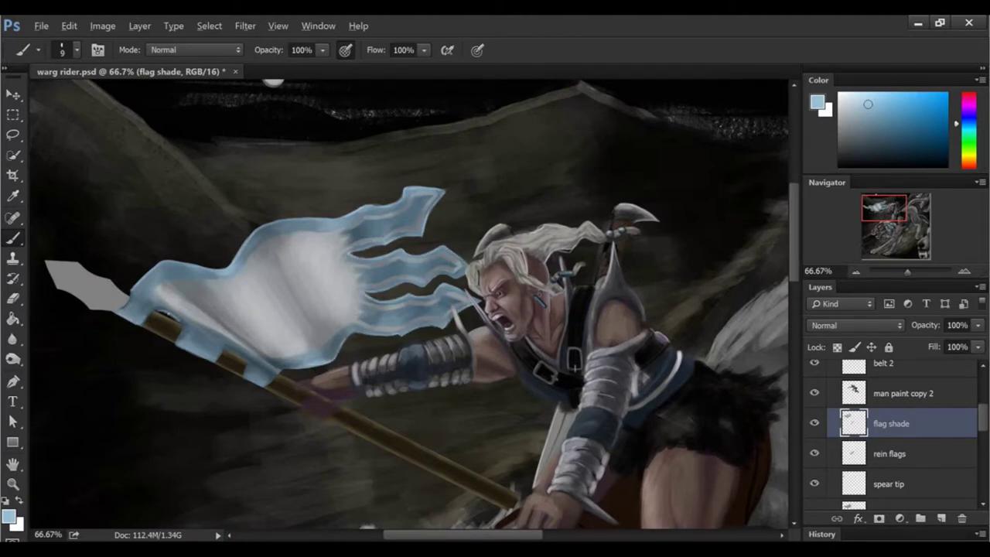
key("ctrl+minus")
key("ctrl+minus")
key("ctrl+minus")
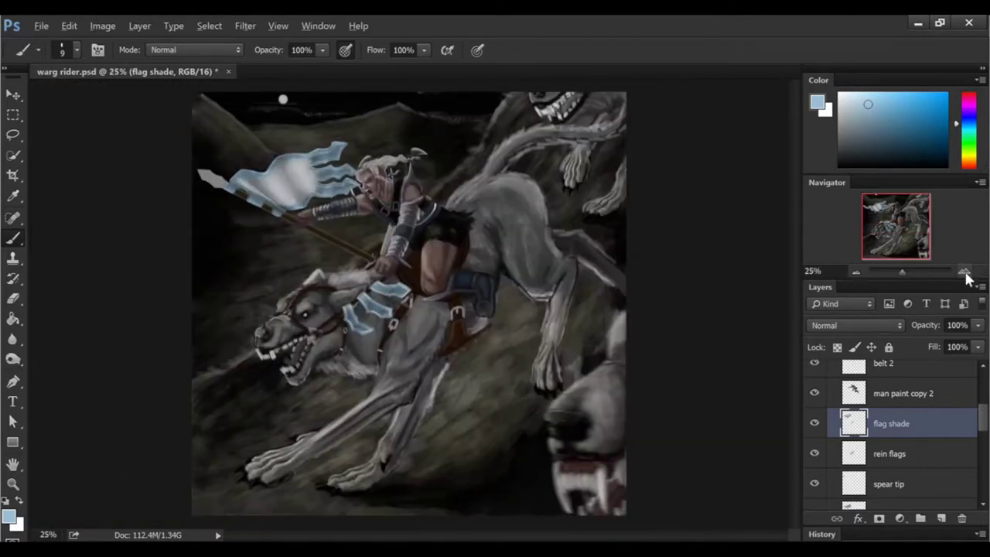
Step: Darken the flag shading with Hue/Saturation Lightness set to -13
left_click(102, 26)
left_click(310, 150)
left_click_drag(746, 457, 735, 456)
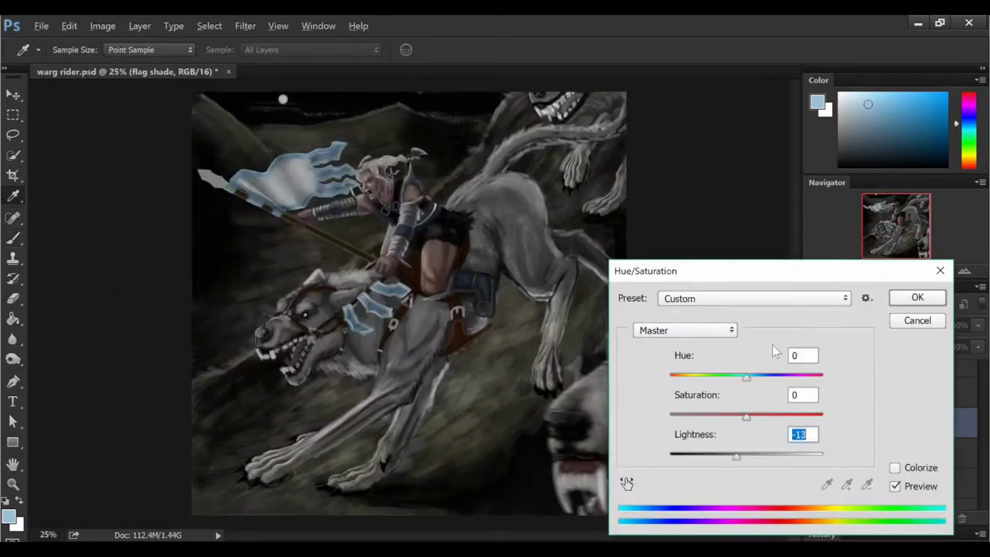
key("Return")
Step: Resize the brush to 91, then 55, and sample light and mid grey colours
key("ctrl+plus")
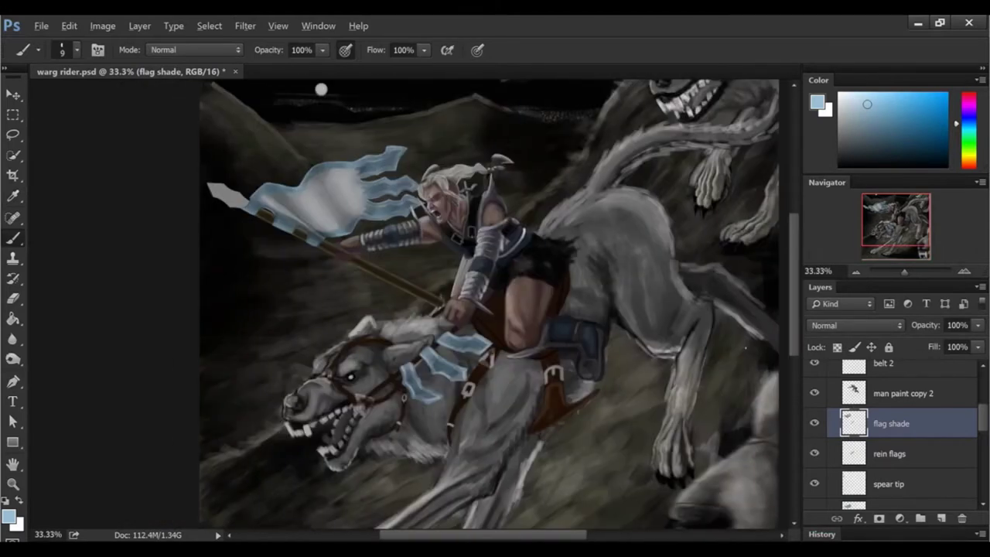
left_click(963, 271)
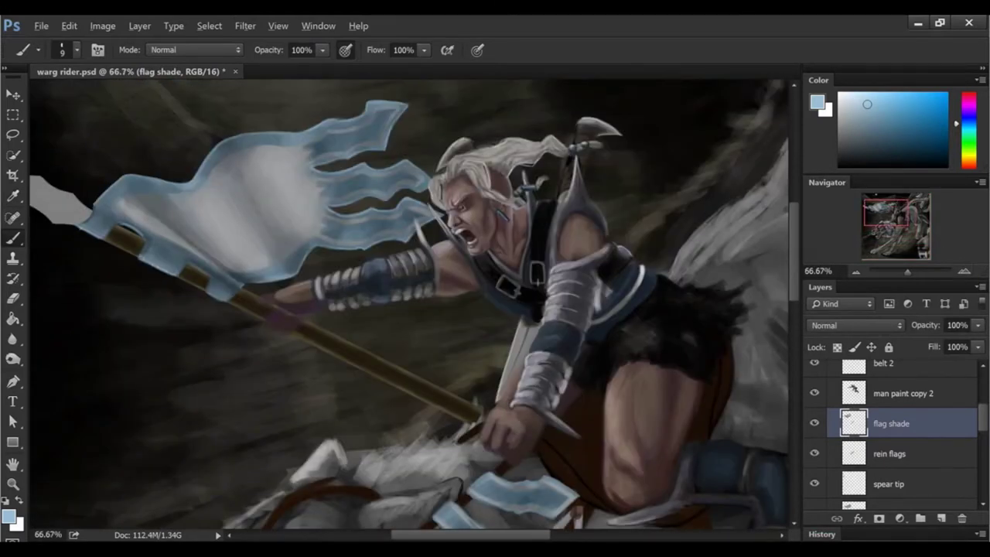
scroll(373, 140, "up", 2)
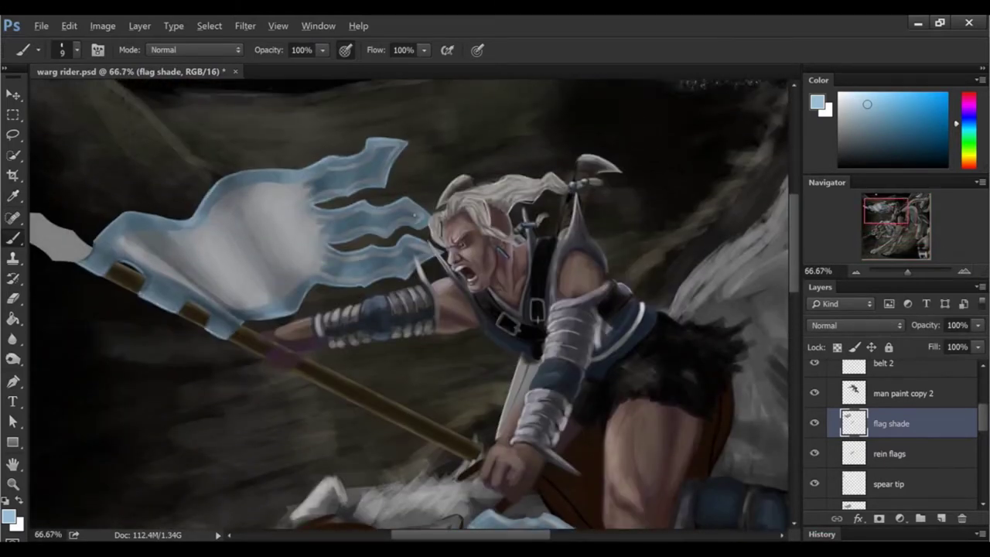
key("ctrl+minus")
key("ctrl+minus")
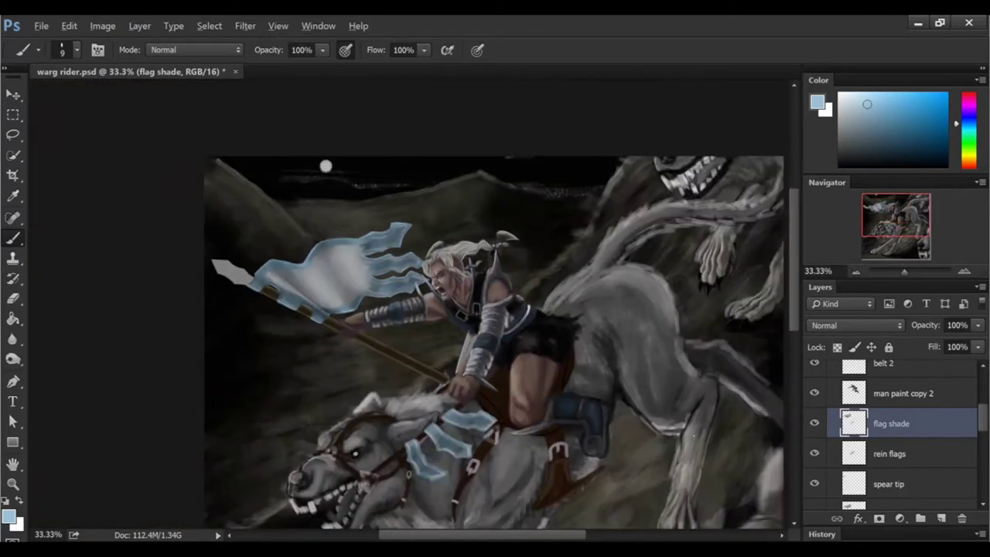
right_click(436, 294)
right_click(476, 251)
key("Return")
left_click(313, 274, "alt")
right_click(556, 283)
left_click_drag(660, 320, 648, 320)
left_click(263, 273, "alt")
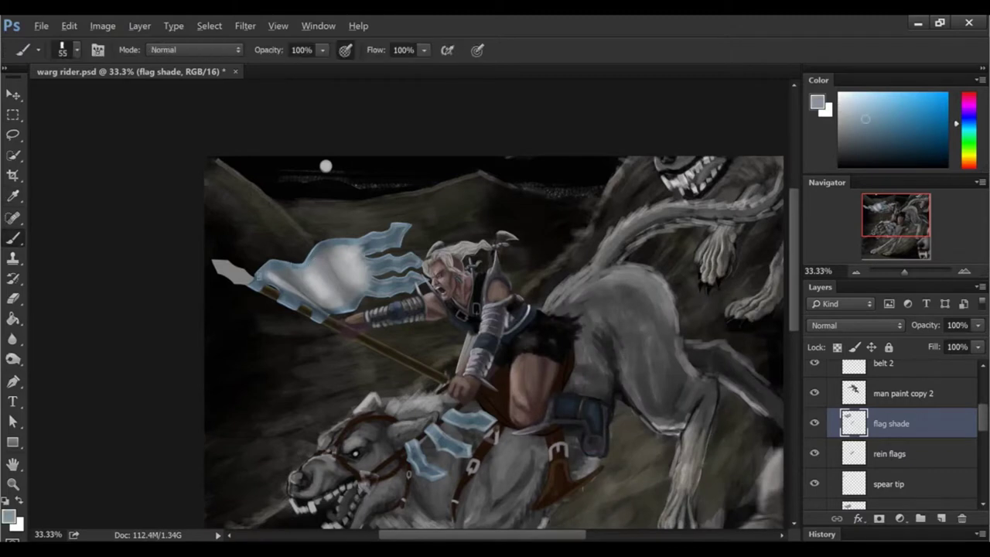
Step: Add a new empty Layer 14 above flag shade
key("ctrl+minus")
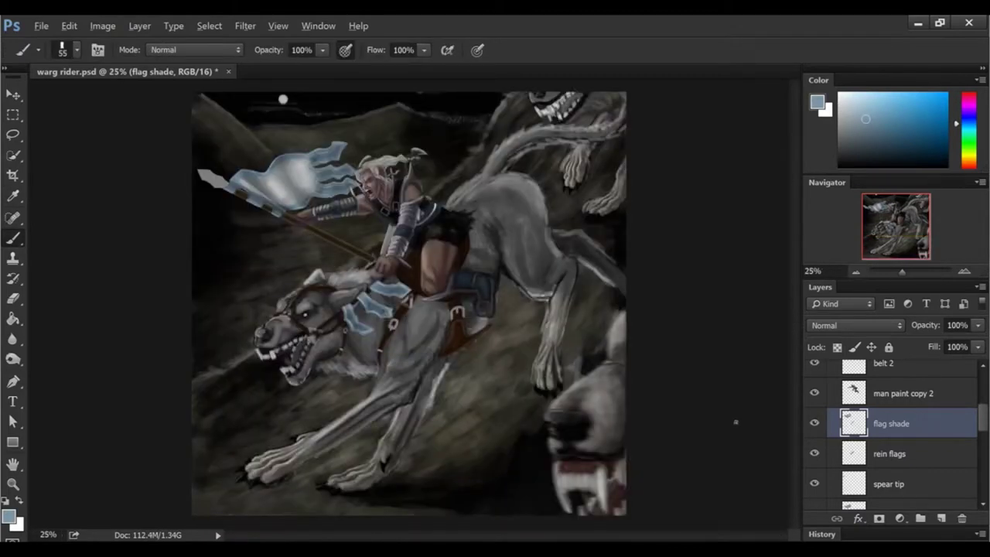
left_click(940, 518)
key("ctrl+plus")
key("ctrl+plus")
scroll(464, 309, "left", 3)
Step: Set a small brush and lay in first emblem sketch strokes near the moon
right_click(637, 301)
left_click(790, 407)
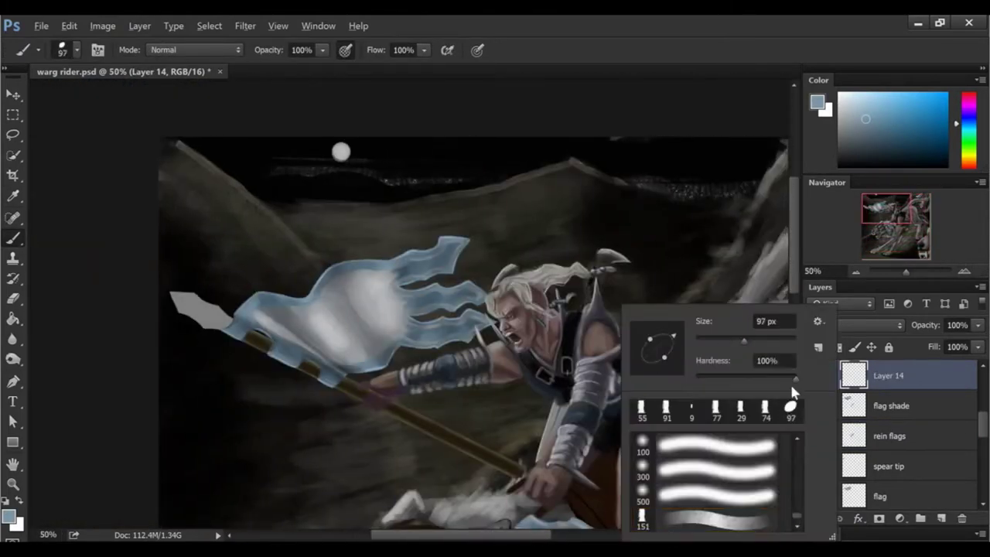
scroll(791, 282, "down", 1)
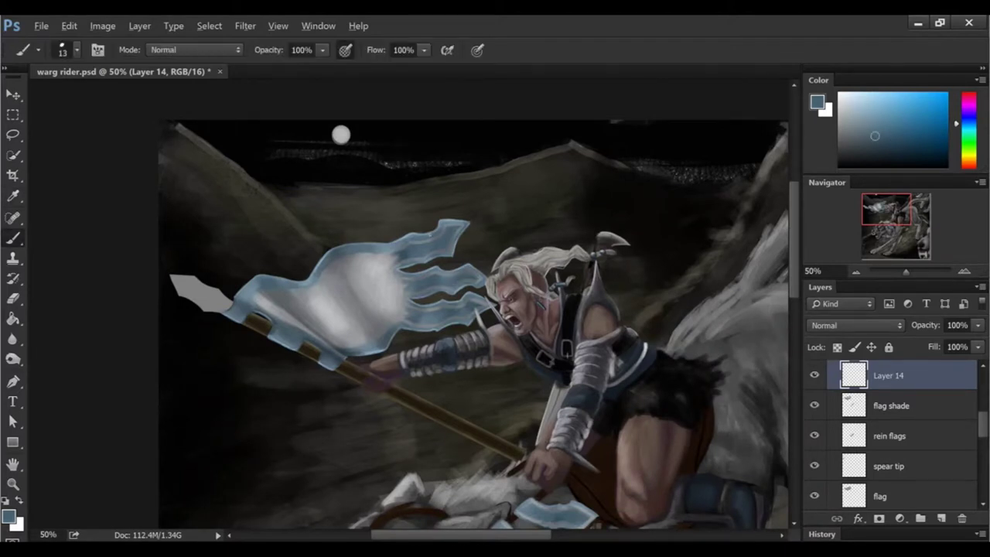
left_click_drag(356, 148, 363, 174)
left_click_drag(334, 230, 352, 232)
left_click_drag(365, 179, 385, 198)
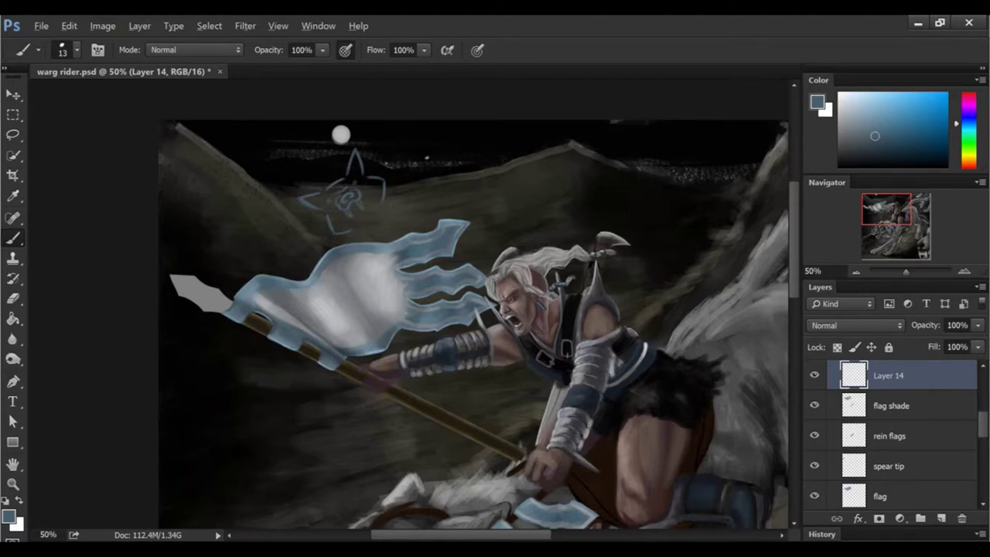
scroll(368, 209, "down", 4)
Step: Sketch the wolf head's ears, sides, eyes and nose in dark blue
left_click_drag(226, 255, 248, 279)
mouse_move(224, 252)
left_mouse_down()
mouse_move(221, 283)
mouse_move(246, 280)
left_mouse_up()
left_click_drag(283, 286, 307, 291)
mouse_move(221, 290)
left_mouse_down()
mouse_move(247, 283)
mouse_move(225, 250)
left_mouse_up()
left_click_drag(283, 288, 305, 291)
left_click_drag(221, 301, 226, 350)
left_click_drag(307, 301, 312, 348)
left_click_drag(220, 302, 224, 351)
left_click_drag(308, 301, 314, 348)
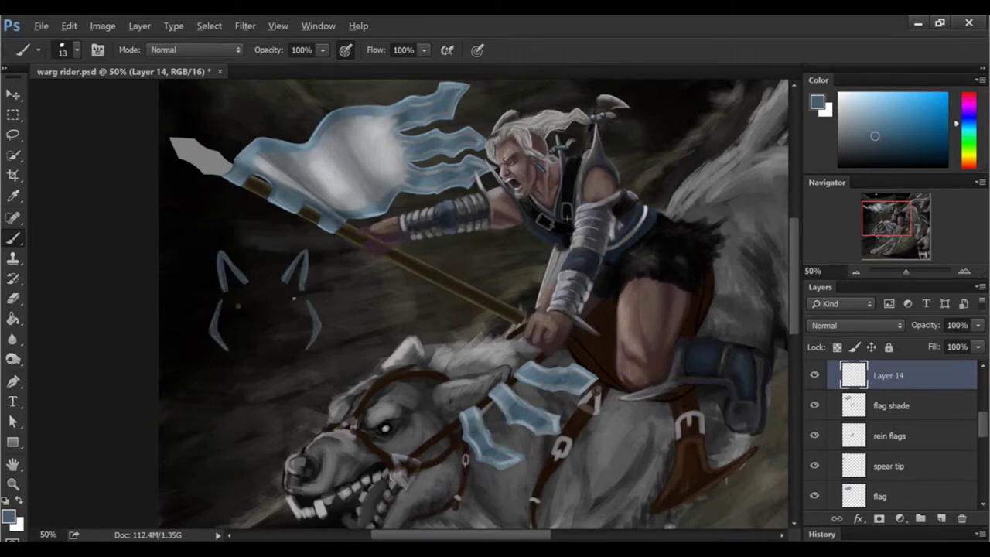
left_click(249, 306)
left_click(260, 306)
mouse_move(254, 310)
left_mouse_down()
mouse_move(274, 316)
mouse_move(254, 337)
mouse_move(272, 337)
mouse_move(264, 320)
mouse_move(252, 340)
left_mouse_up()
Step: Draw the wolf's fangs, lower jaw and teeth, erasing the brow strokes
key("ctrl+z")
left_click_drag(272, 325, 274, 338)
mouse_move(255, 343)
left_mouse_down()
mouse_move(251, 356)
mouse_move(275, 352)
left_mouse_up()
left_click_drag(249, 354, 261, 369)
key("e")
left_click_drag(239, 294, 288, 298)
key("b")
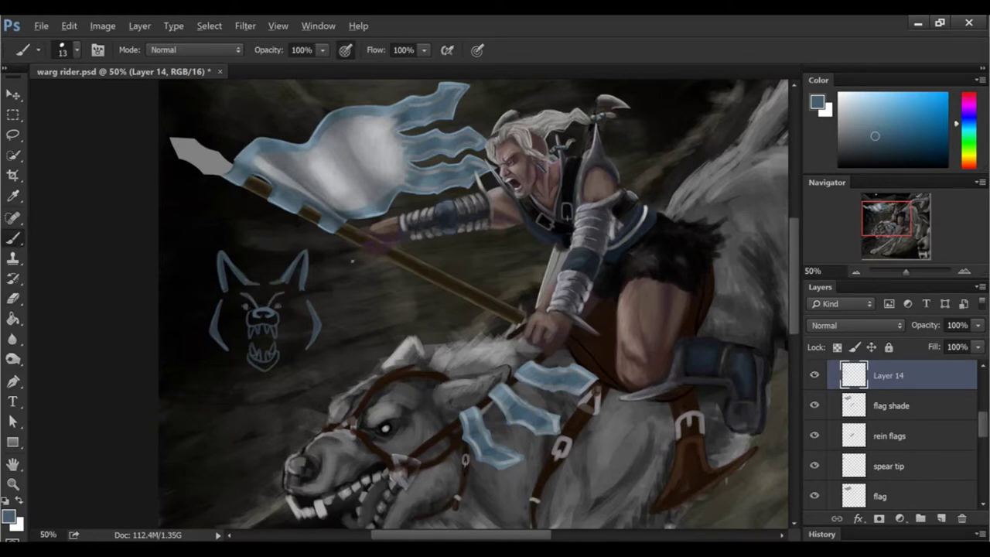
mouse_move(257, 340)
left_mouse_down()
mouse_move(267, 358)
mouse_move(266, 347)
left_mouse_up()
key("e")
key("b")
Step: Redraw the wolf's cheek outlines as smooth curves, erasing the right cheek
mouse_move(313, 302)
left_mouse_down()
mouse_move(309, 348)
mouse_move(290, 369)
left_mouse_up()
left_click_drag(218, 297, 230, 364)
key("e")
left_click_drag(309, 298, 292, 370)
key("b")
left_click_drag(219, 302, 211, 371)
left_click_drag(222, 317, 217, 370)
Step: Lasso-copy the left cheek, flip it horizontally for the right side, and merge into Layer 14
key("l")
left_click_drag(202, 294, 232, 373)
right_click(203, 85)
left_click(286, 187)
key("ctrl+t")
key("Return")
key("ctrl+e")
key("l")
key("ctrl+t")
left_click_drag(300, 345, 344, 309)
key("Return")
key("b")
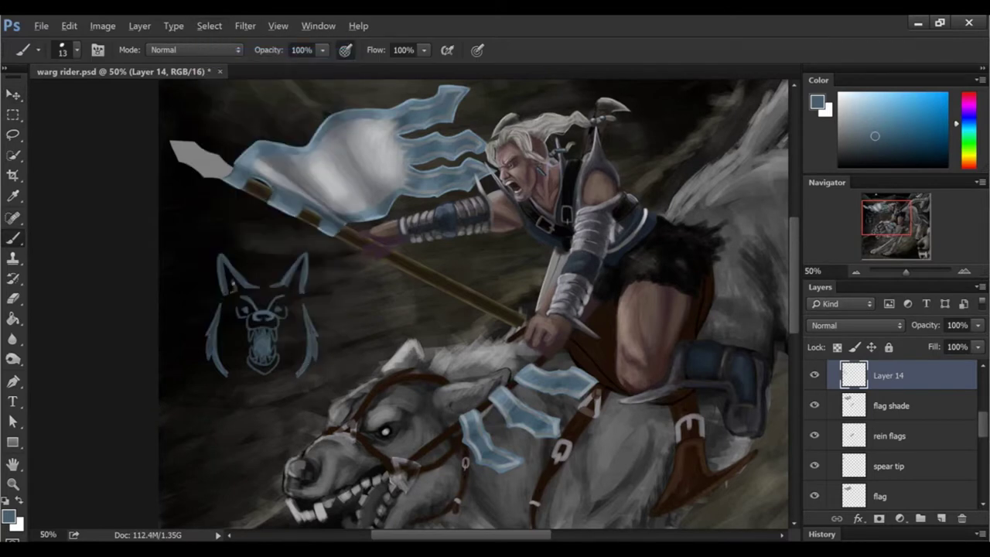
Step: Move the wolf-head sketch onto the flag with the Move tool
left_click(855, 271)
right_click(386, 232)
key("Escape")
key("v")
key("e")
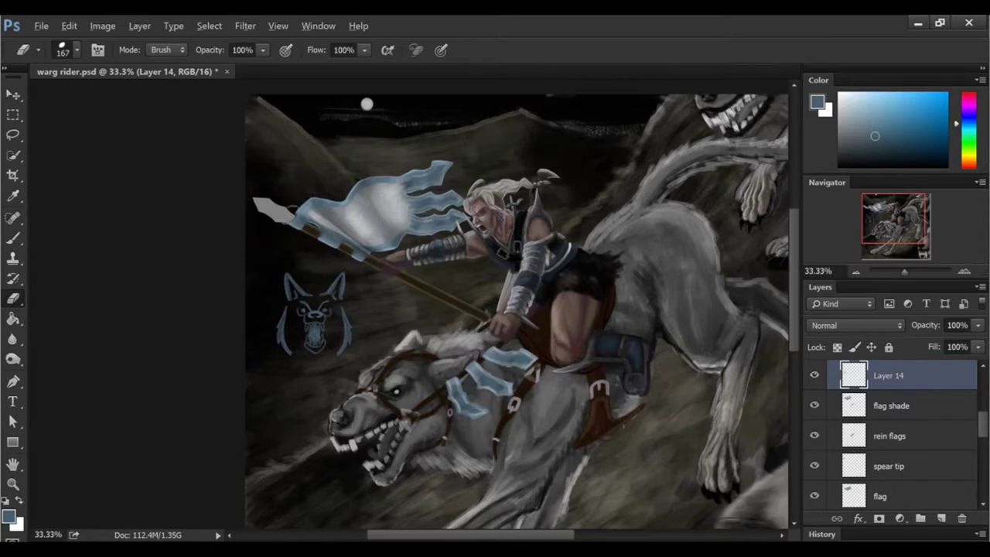
key("v")
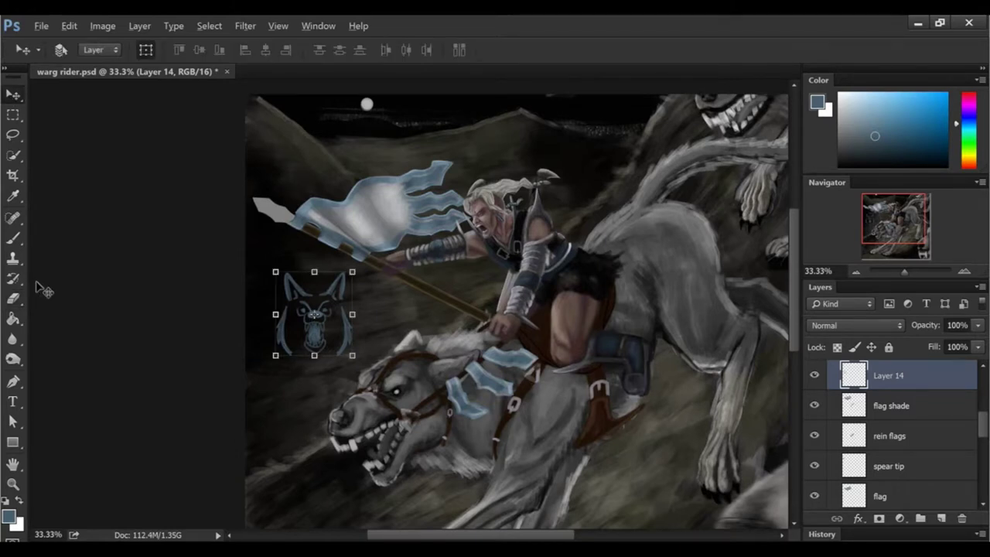
left_click_drag(314, 313, 371, 232)
Step: Save the painting via File > Save
key("ctrl+t")
left_click(41, 25)
left_click(46, 174)
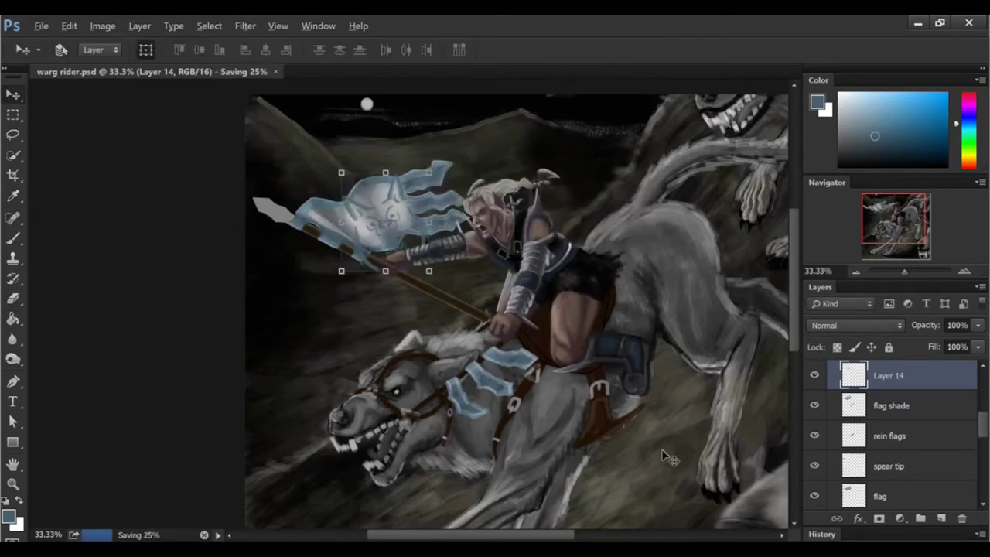
Step: Scale the wolf head down to 57% and add a new Layer 15, hiding the rough sketch
key("ctrl+t")
mouse_move(429, 172)
left_mouse_down()
mouse_move(340, 220)
mouse_move(381, 222)
left_mouse_up()
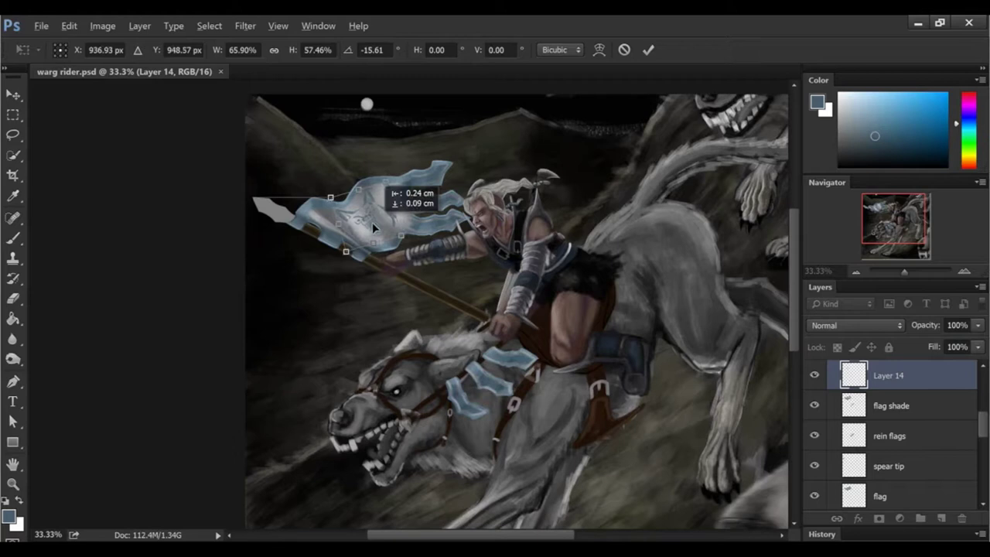
key("Return")
key("ctrl+minus")
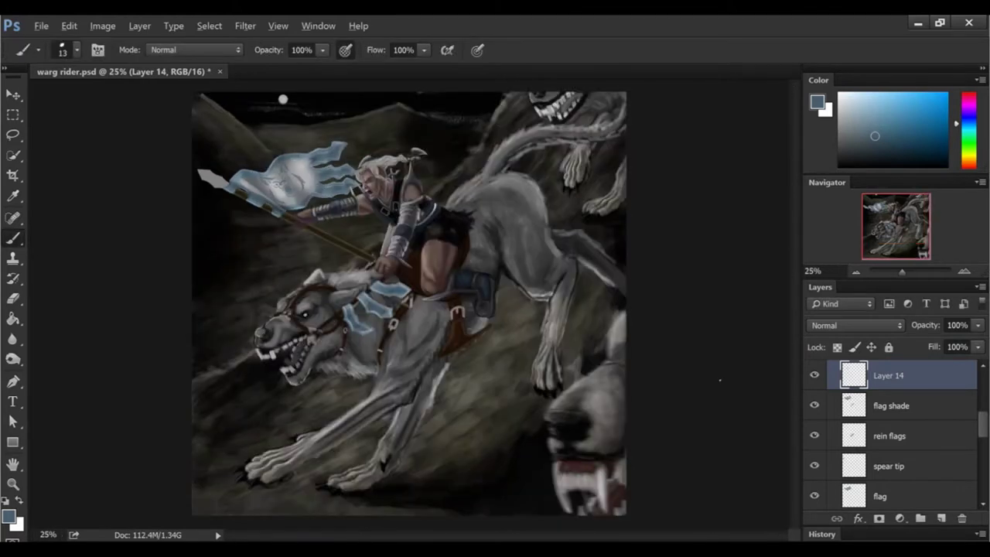
left_click(813, 375)
left_click(940, 518)
Step: Trace a thin-line snarling wolf head on Layer 15 over the banner and nudge it into place
left_click(963, 271)
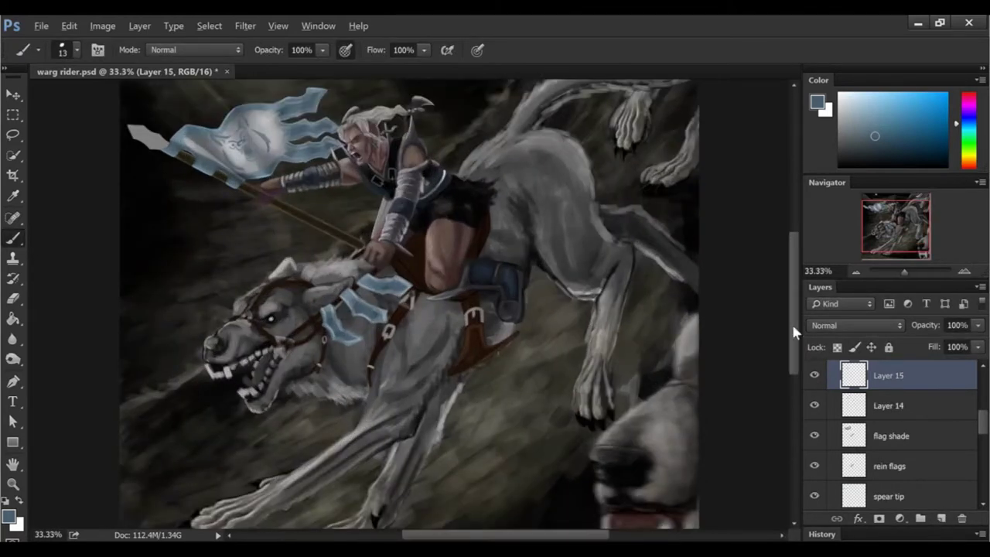
left_click(964, 270)
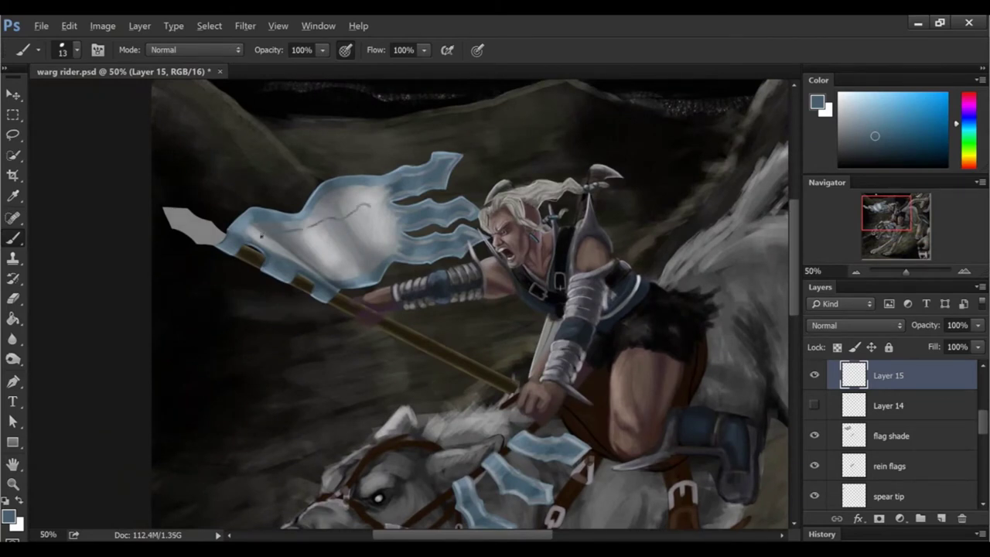
key("ctrl+z")
mouse_move(357, 206)
left_mouse_down()
mouse_move(379, 230)
mouse_move(355, 241)
mouse_move(353, 234)
mouse_move(376, 245)
left_mouse_up()
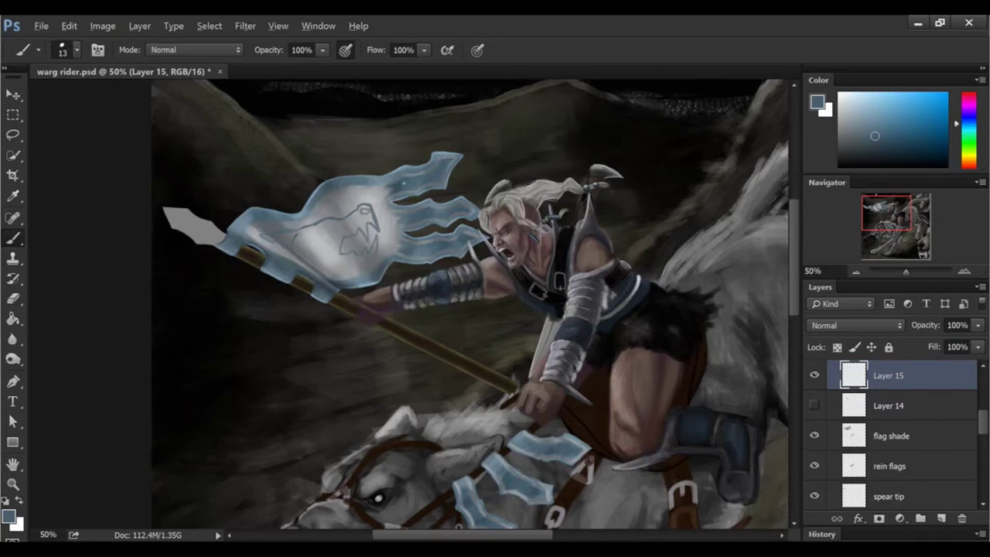
key("ctrl+z")
key("ctrl+t")
left_click_drag(363, 255, 364, 232)
key("b")
key("Return")
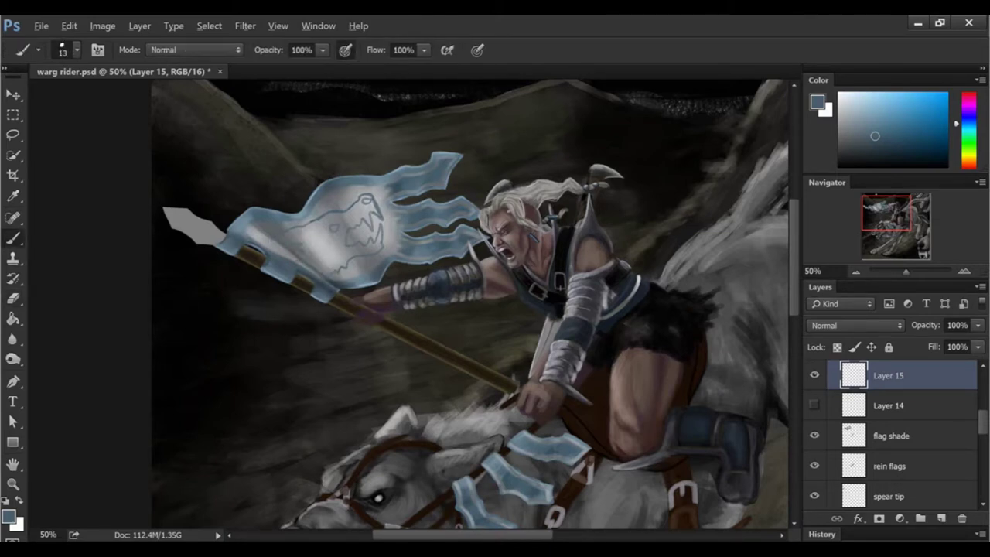
Step: Enlarge the brush and paint dark strokes over the banner's wolf emblem
right_click(369, 224)
key("Escape")
right_click(369, 225)
key("Return")
mouse_move(363, 202)
left_mouse_down()
mouse_move(349, 240)
mouse_move(379, 242)
mouse_move(344, 264)
left_mouse_up()
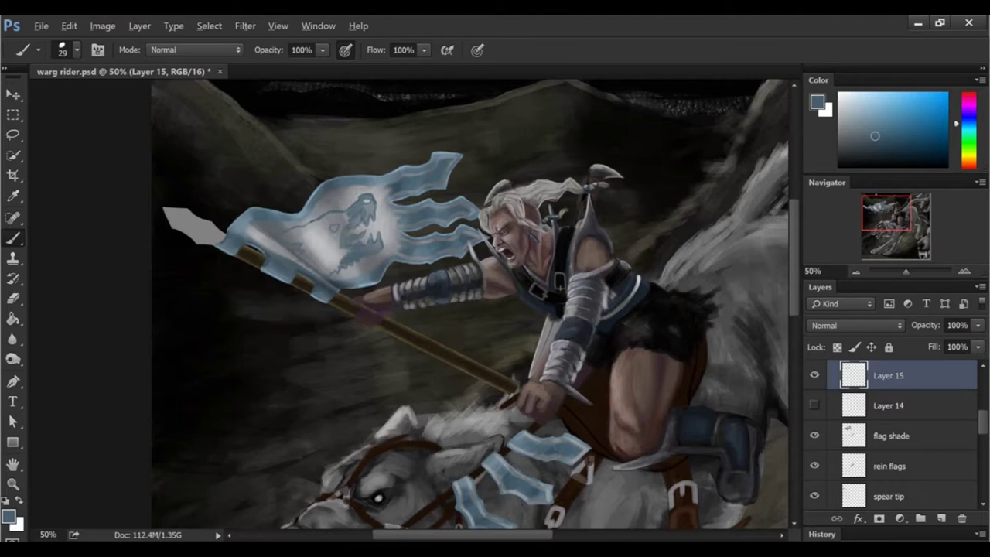
left_click_drag(325, 215, 356, 226)
Step: Darken the wolf emblem's head and jaw with a larger brush
key("e")
right_click(292, 222)
key("Return")
key("b")
left_click_drag(316, 247, 340, 268)
mouse_move(309, 229)
left_mouse_down()
mouse_move(338, 263)
mouse_move(369, 255)
mouse_move(324, 237)
mouse_move(683, 425)
left_mouse_up()
Step: Zoom out to the whole painting and flip the canvas horizontally
key("e")
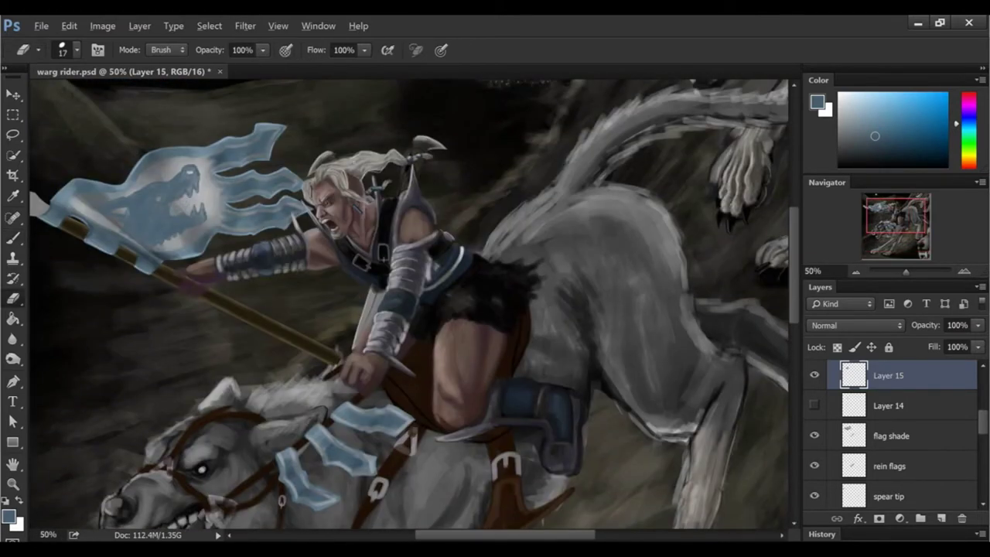
scroll(409, 305, "up", 2)
key("b")
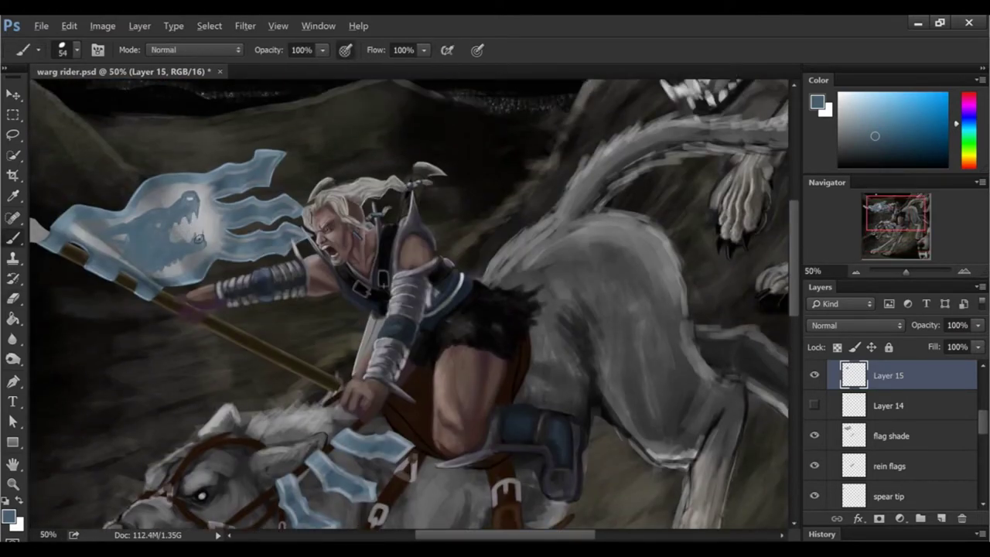
left_click(855, 272)
left_click(964, 272)
left_click(855, 272)
left_click(103, 25)
left_click(390, 226)
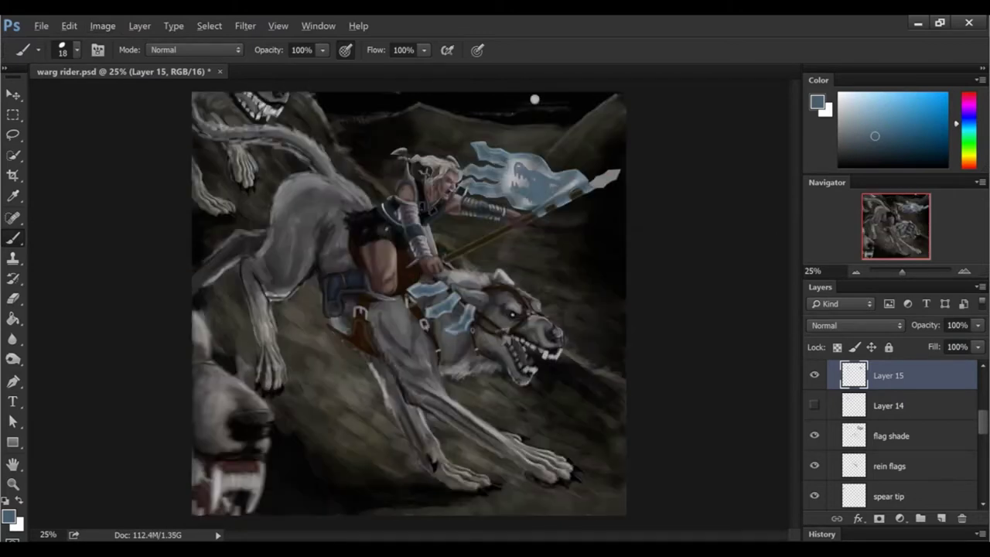
left_click(964, 272)
Step: Delete the unused Layer 14 and zoom in on the flag
left_click(887, 405)
left_click(961, 518)
left_click(430, 233)
scroll(788, 310, "down", 1)
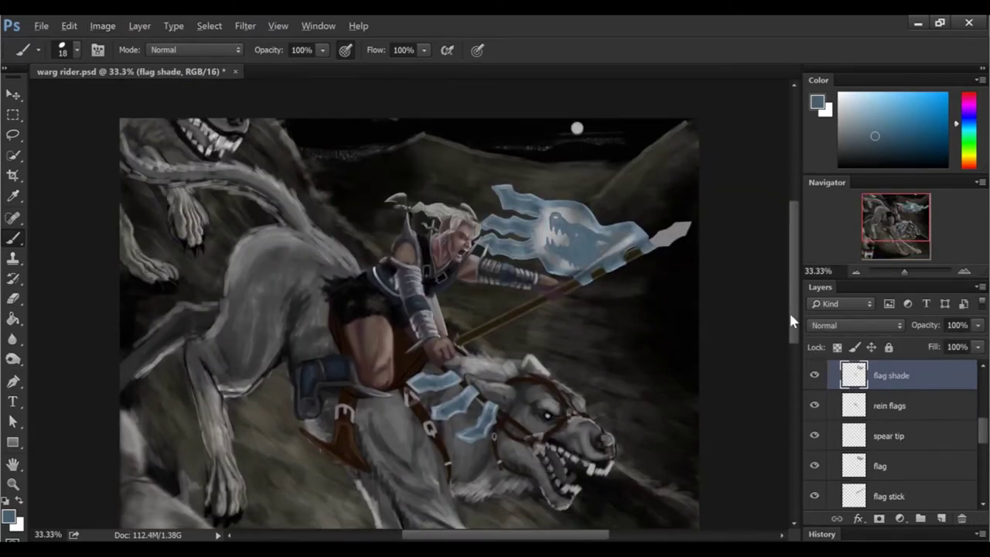
left_click(964, 272)
key("e")
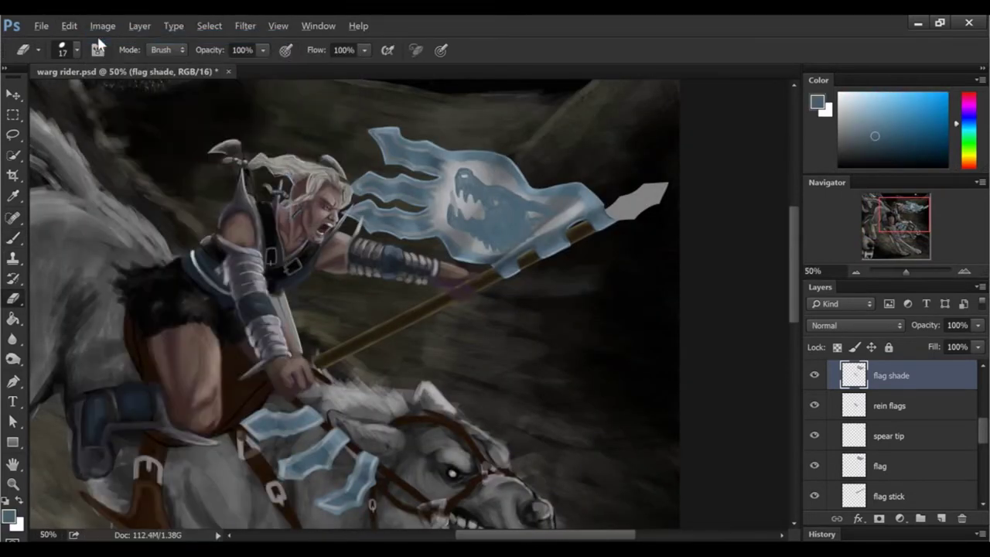
Step: Add an empty Layer 15 above flag shade, toggling flag shade's visibility to compare
key("ctrl+shift+alt+n")
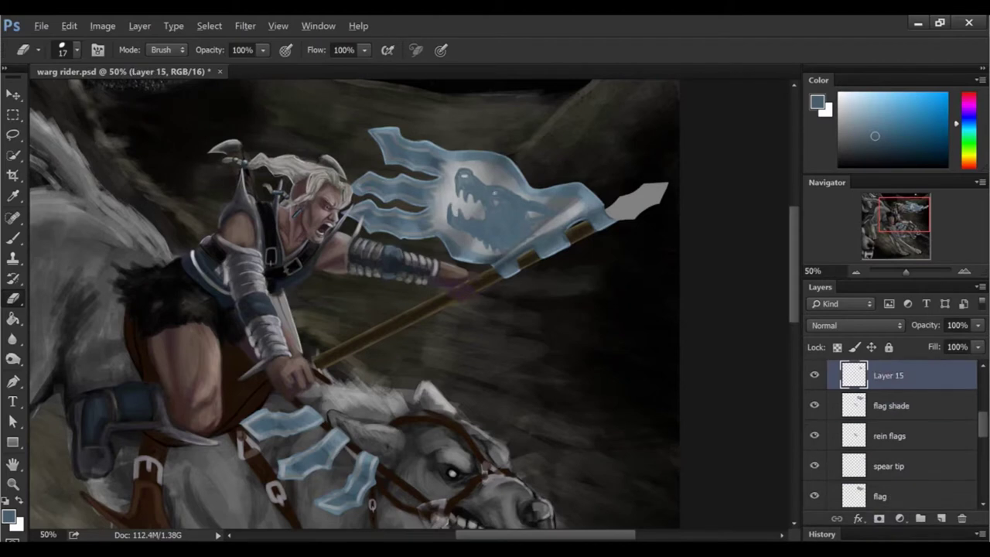
scroll(551, 185, "up", 1)
key("ctrl+t")
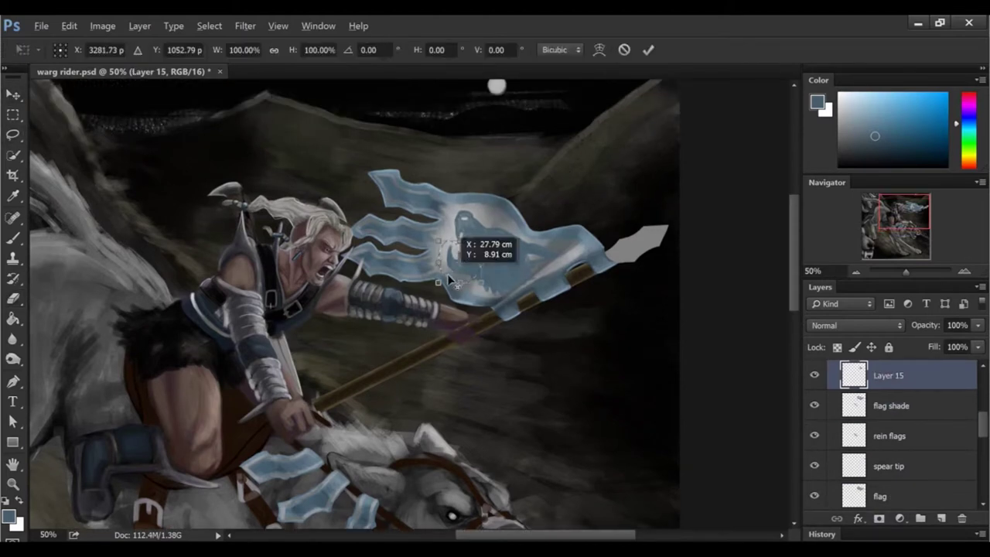
left_click(209, 26)
left_click(224, 55)
left_click(821, 405)
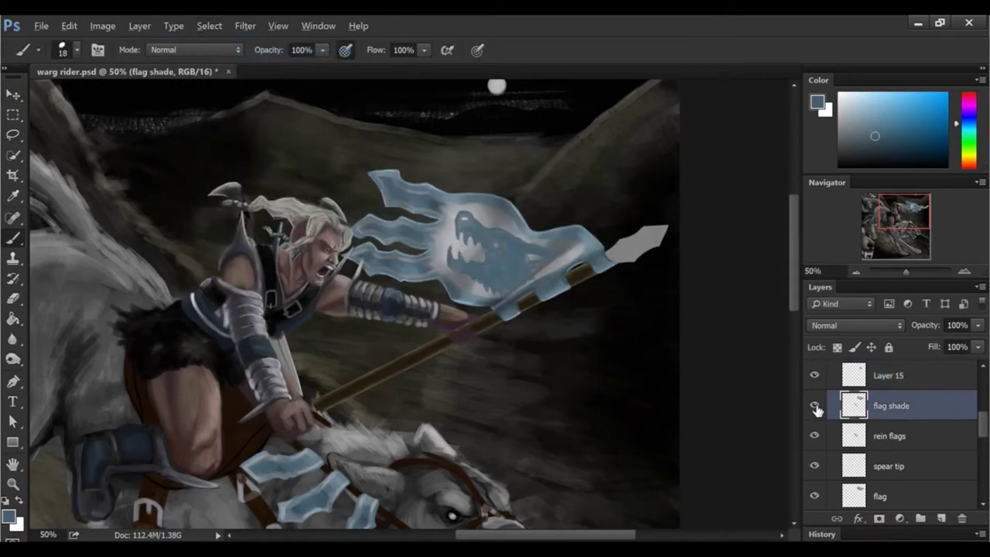
left_click(814, 404)
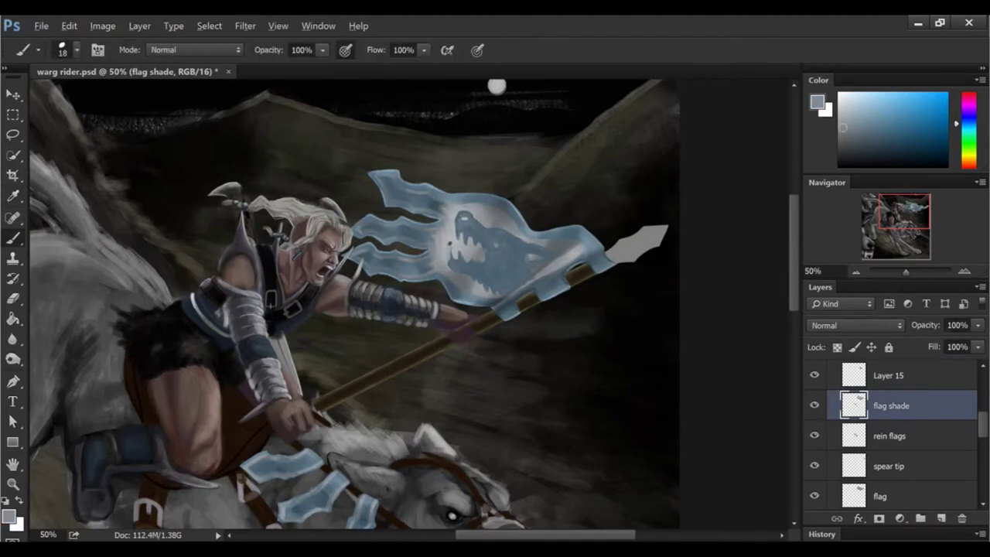
left_click(891, 379)
Step: Lasso the emblem area and nudge it slightly with Free Transform
key("e")
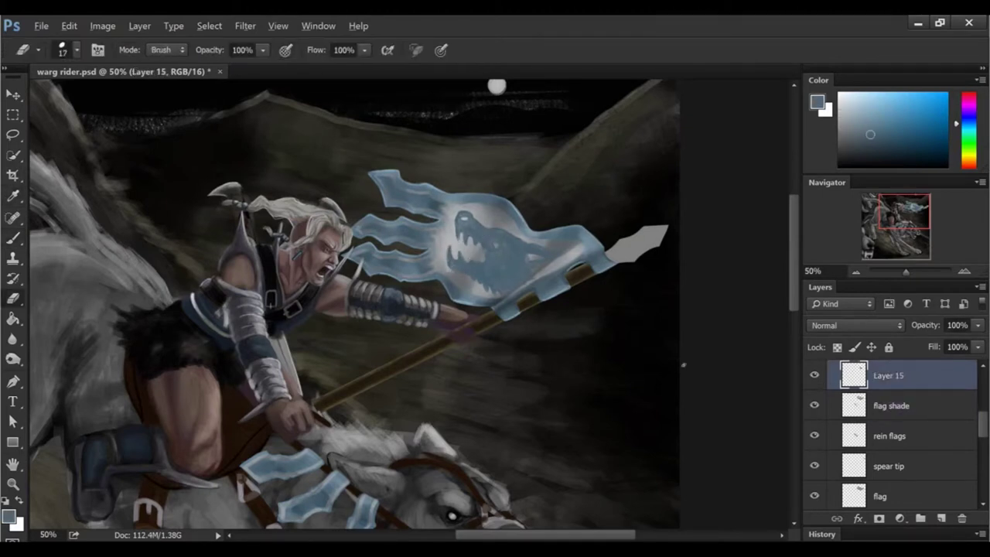
key("l")
key("ctrl+t")
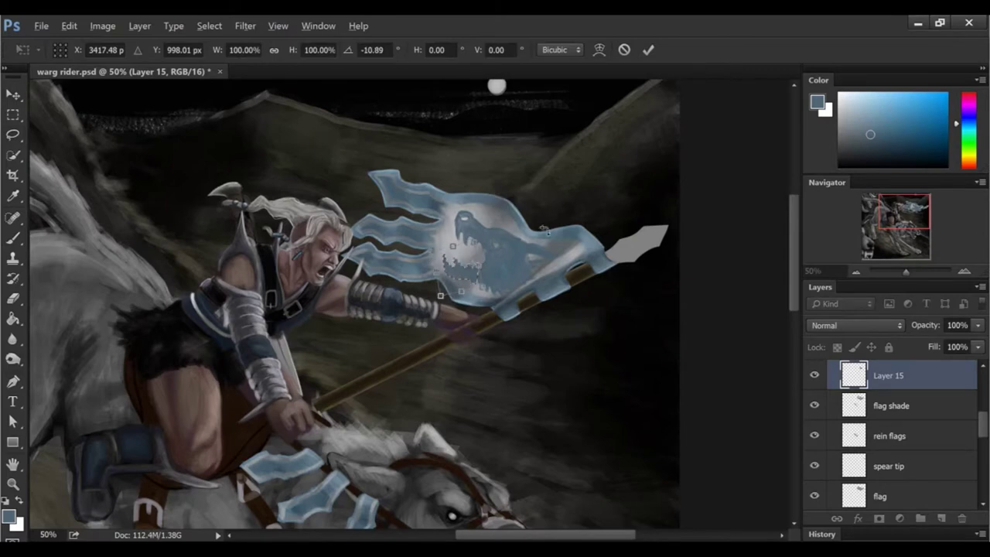
key("Return")
key("l")
key("ctrl+t")
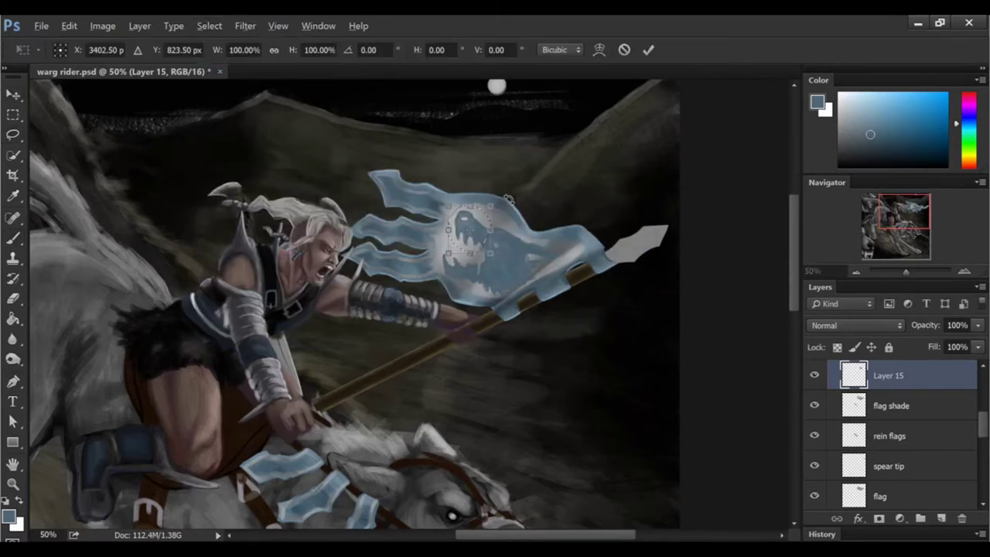
left_click_drag(494, 229, 497, 231)
key("Return")
Step: Reduce the white glow on the wolf head and zoom back in on the flag
key("b")
key("e")
key("b")
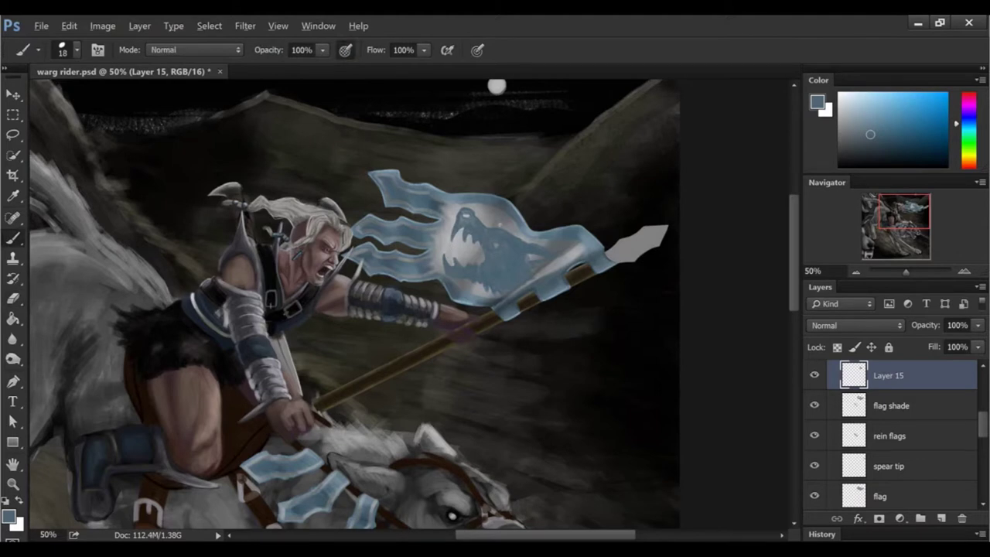
key("ctrl+minus")
key("ctrl+minus")
key("ctrl+plus")
key("ctrl+plus")
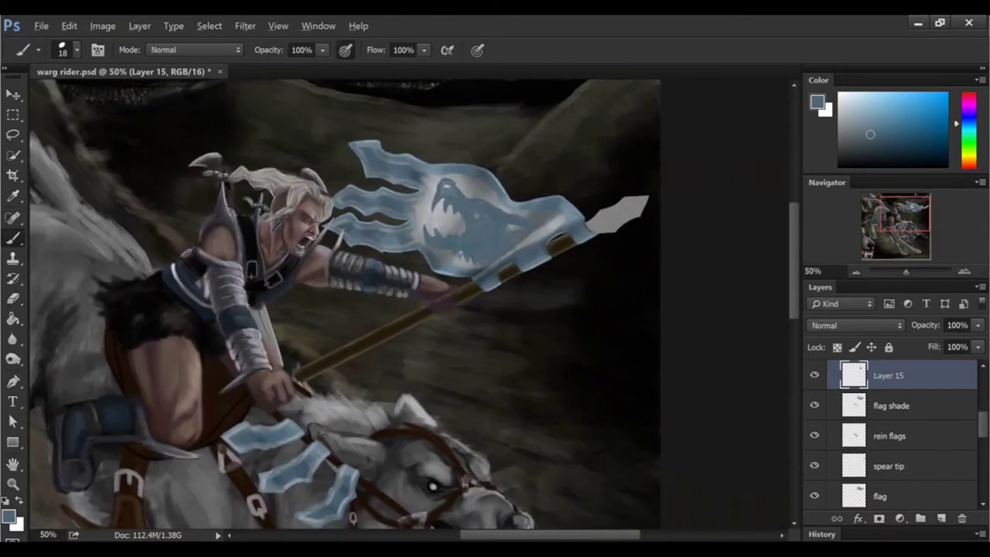
scroll(345, 305, "up", 2)
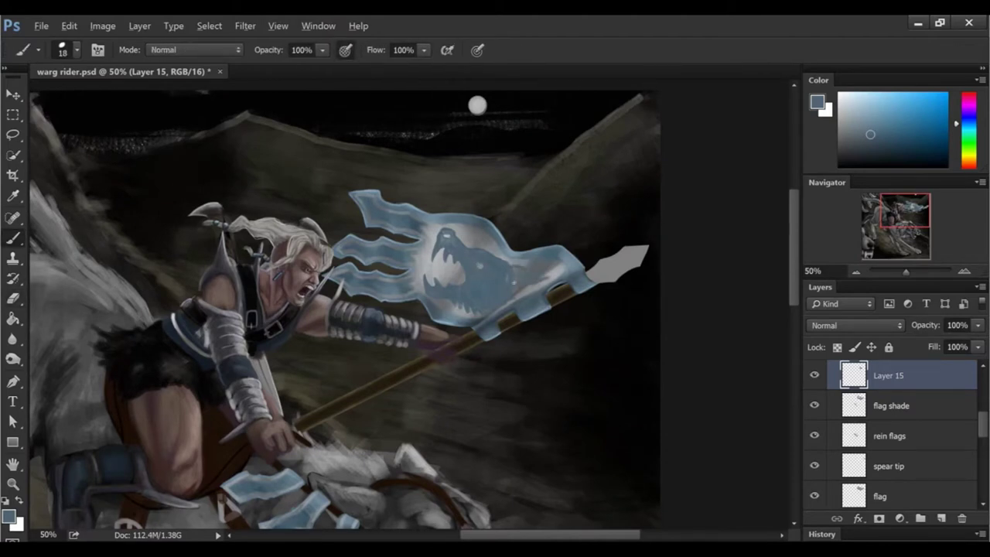
left_click(855, 272)
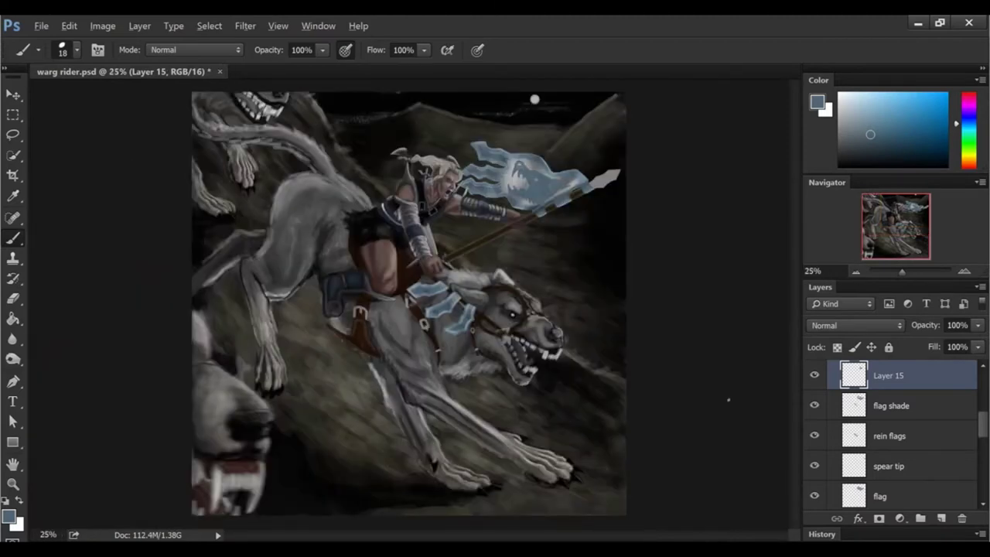
key("ctrl+plus")
scroll(789, 213, "right", 3)
Step: Enlarge the brush to 37, then 61, and sample lighter and darker blue-greys from the flag
right_click(521, 274)
key("Return")
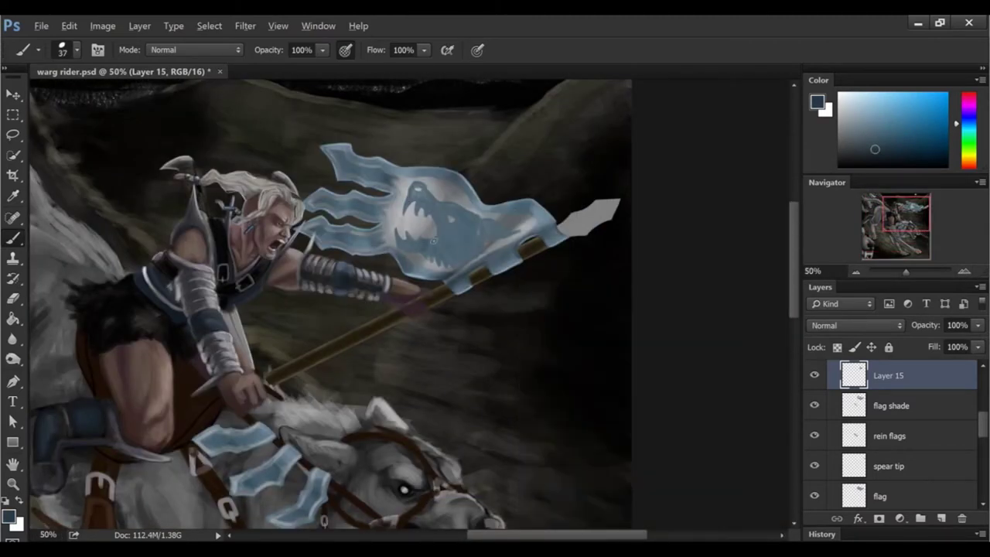
left_click(447, 251, "alt")
right_click(446, 252)
key("Return")
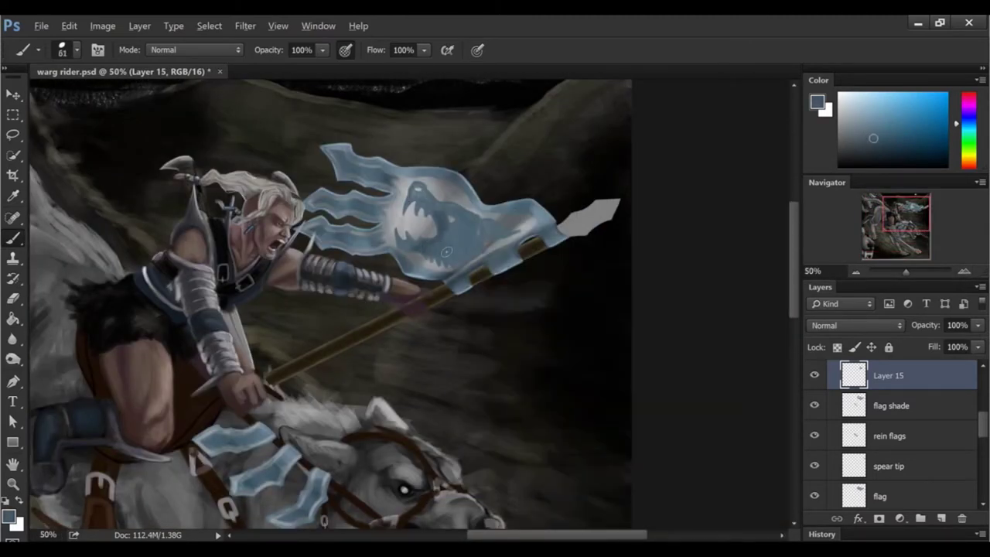
left_click(444, 251, "alt")
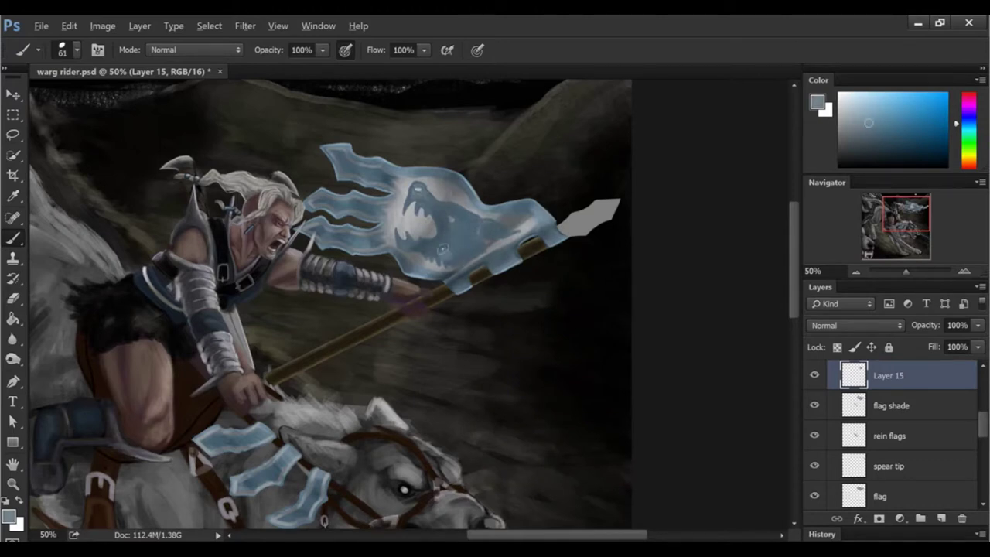
left_click(465, 232, "alt")
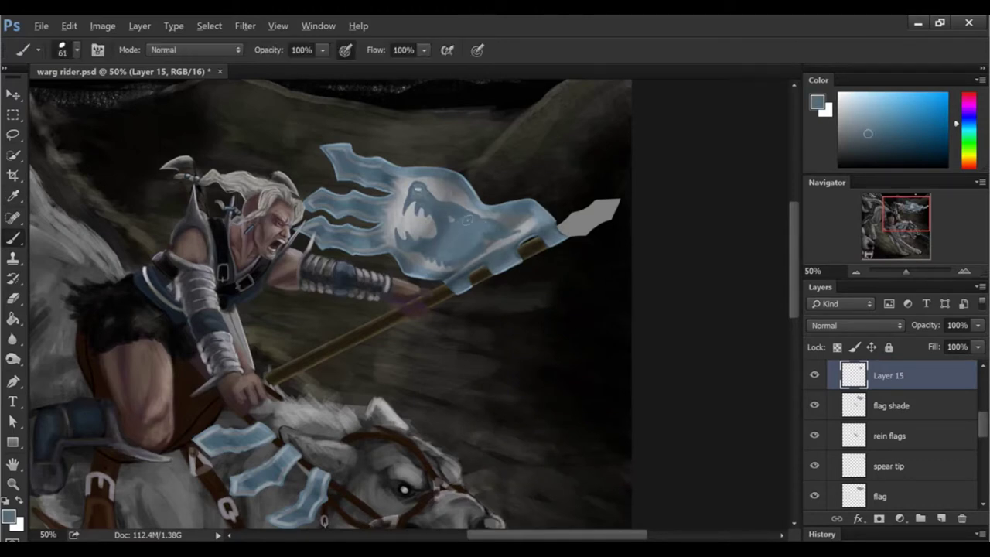
Step: Paint the emblem in lighter blue-grey at brush size 32, then darker blue-grey at size 82
scroll(461, 297, "up", 2)
right_click(574, 230)
left_click_drag(664, 265, 660, 266)
key("Return")
left_click(417, 232, "alt")
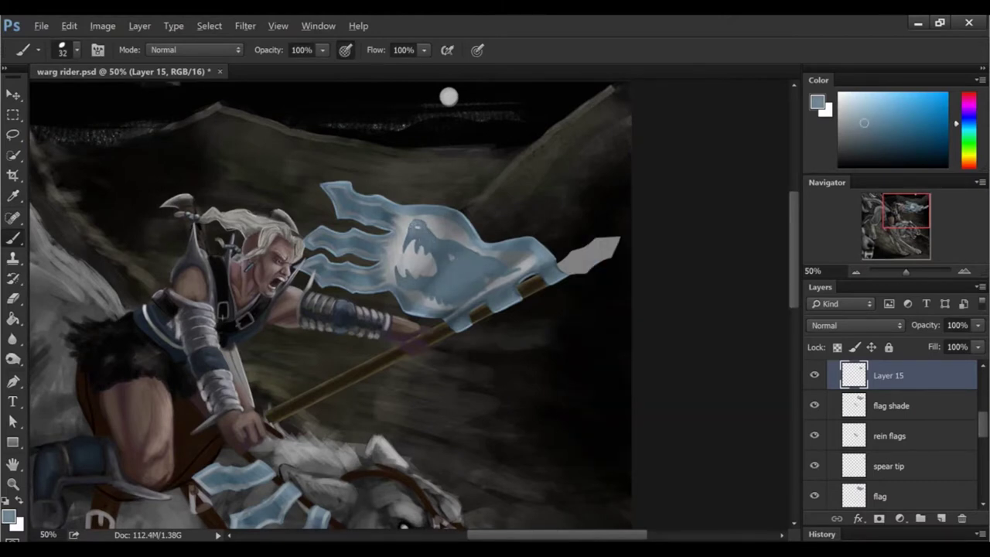
right_click(480, 288)
right_click(522, 234)
left_click_drag(663, 265, 680, 265)
key("Return")
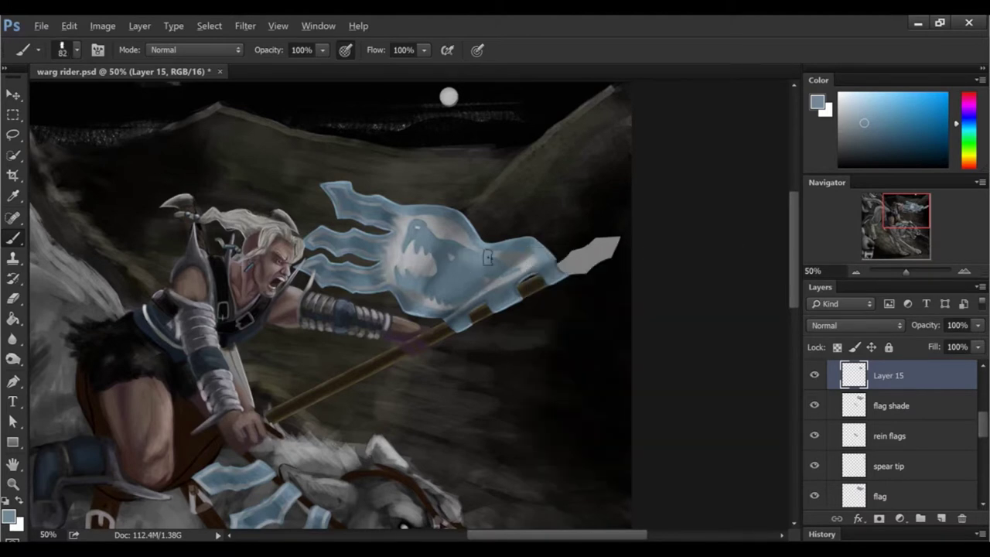
left_click(436, 244, "alt")
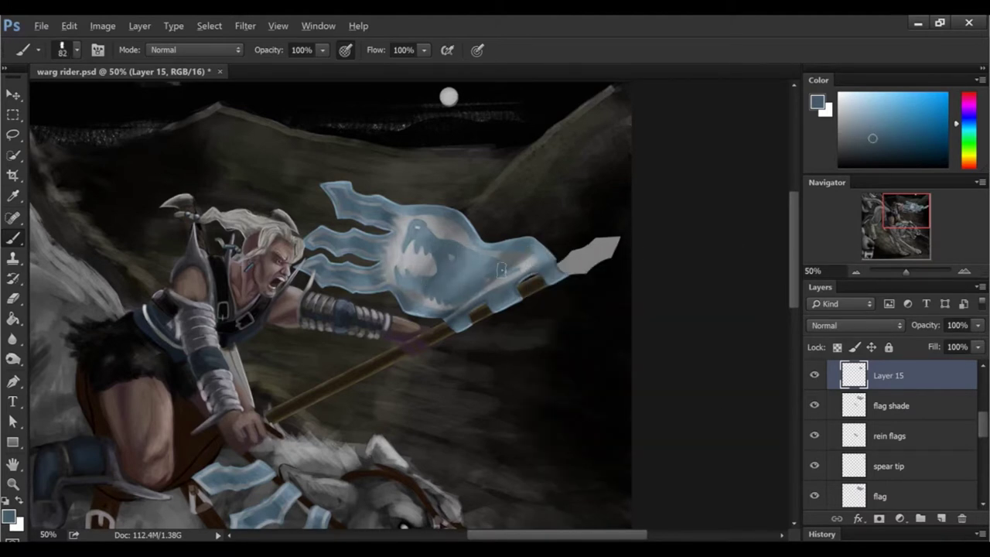
Step: Bring the rider and flag into view, erasing and sampling colour on the wolf head
key("ctrl+minus")
key("ctrl+minus")
key("ctrl+plus")
key("ctrl+plus")
key("ctrl+plus")
left_click_drag(876, 231, 885, 212)
key("e")
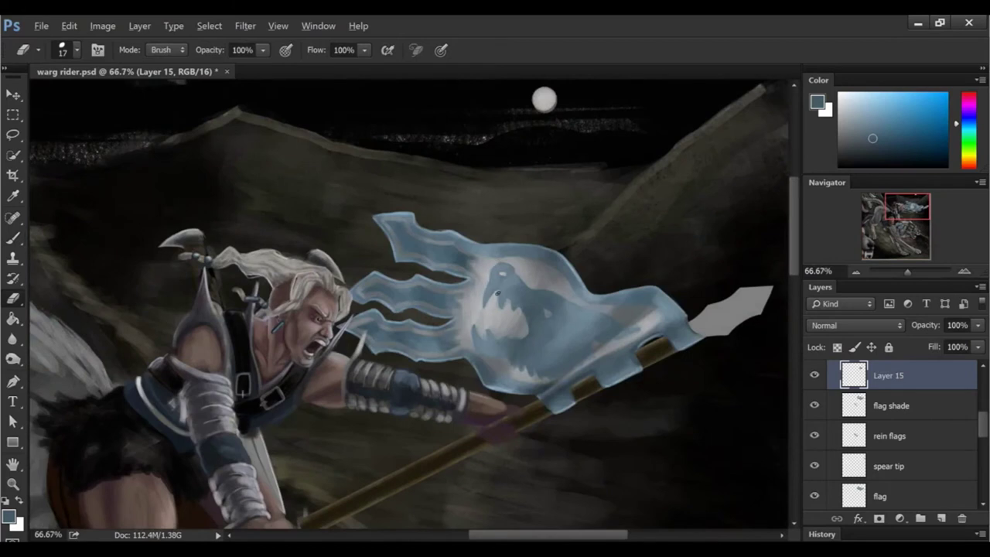
key("i")
key("b")
Step: Refine the emblem with an eraser shrunk to size 9, then zoom out to review
right_click(499, 355)
key("e")
key("ctrl+minus")
key("ctrl+minus")
key("ctrl+minus")
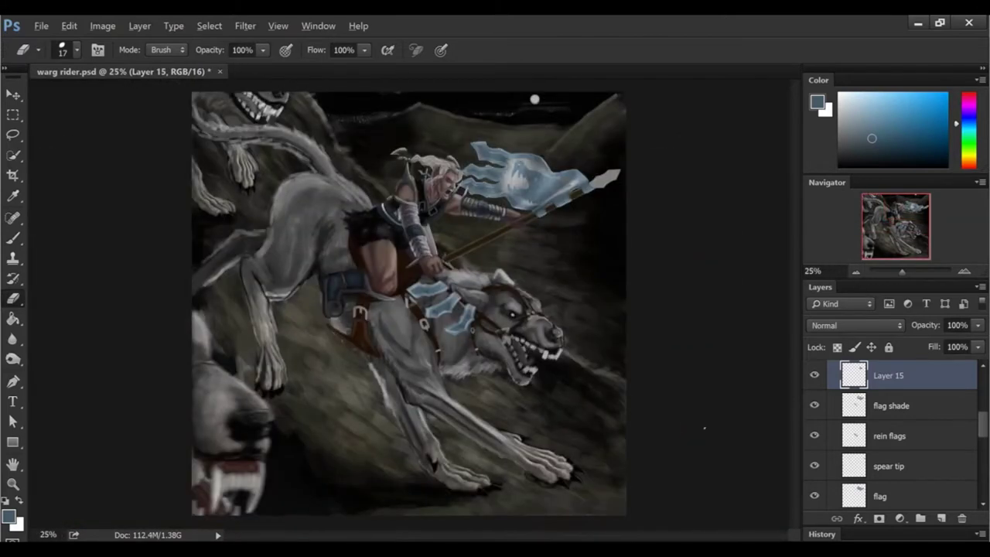
key("ctrl+plus")
key("ctrl+plus")
key("ctrl+plus")
right_click(541, 241)
left_click_drag(636, 287, 611, 287)
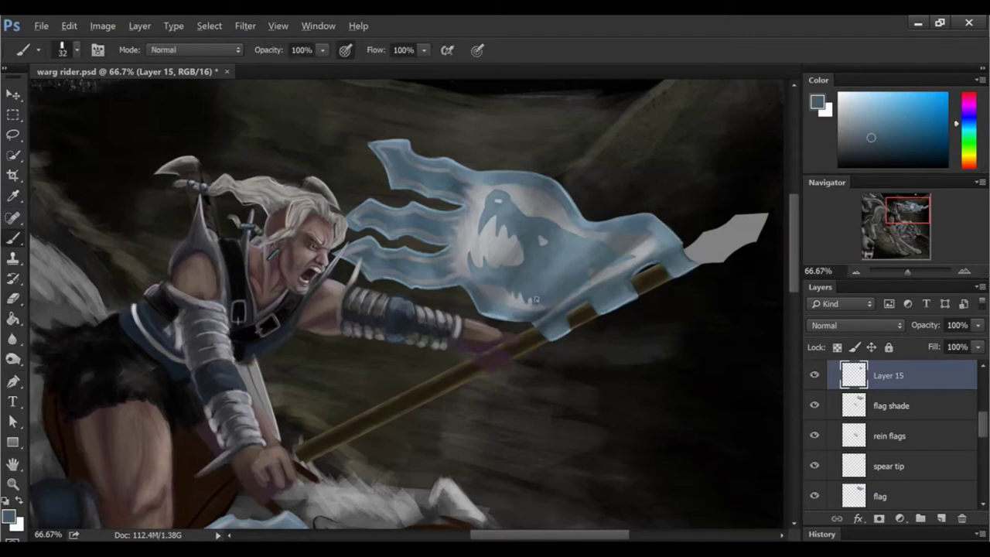
left_click(856, 272)
Step: Save the document and rename Layer 15 to 'flag wolf'
key("ctrl+minus")
key("ctrl+minus")
key("ctrl+minus")
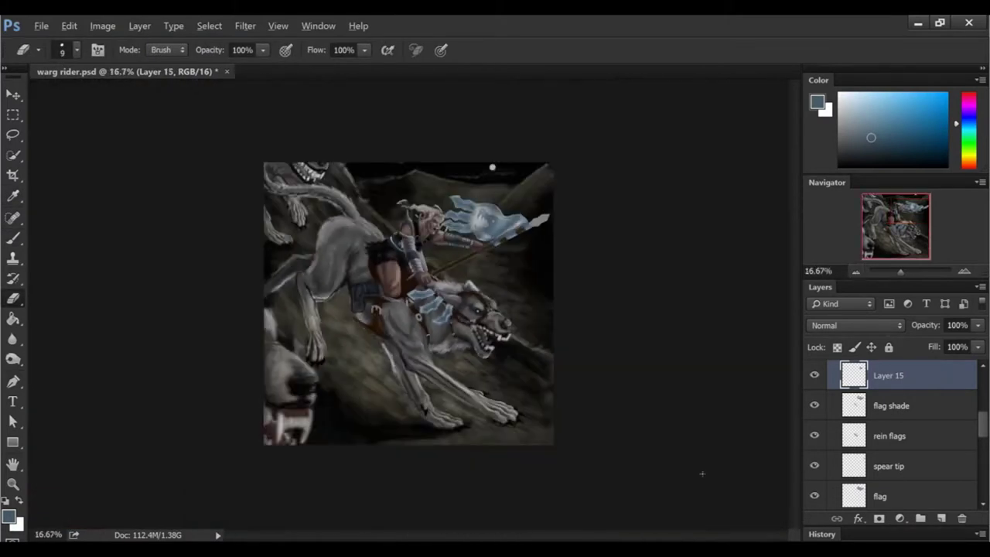
key("ctrl+s")
double_click(888, 375)
type("flag wolf")
key("Return")
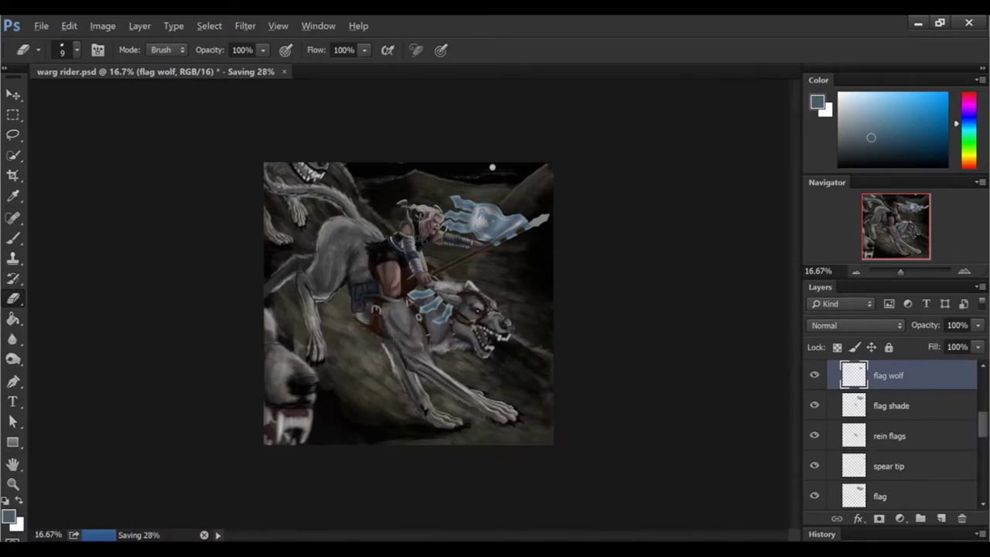
Step: Add an empty layer in the bg group, then collapse bg and scroll up the Layers panel
scroll(889, 433, "down", 5)
left_click(887, 434)
key("ctrl+plus")
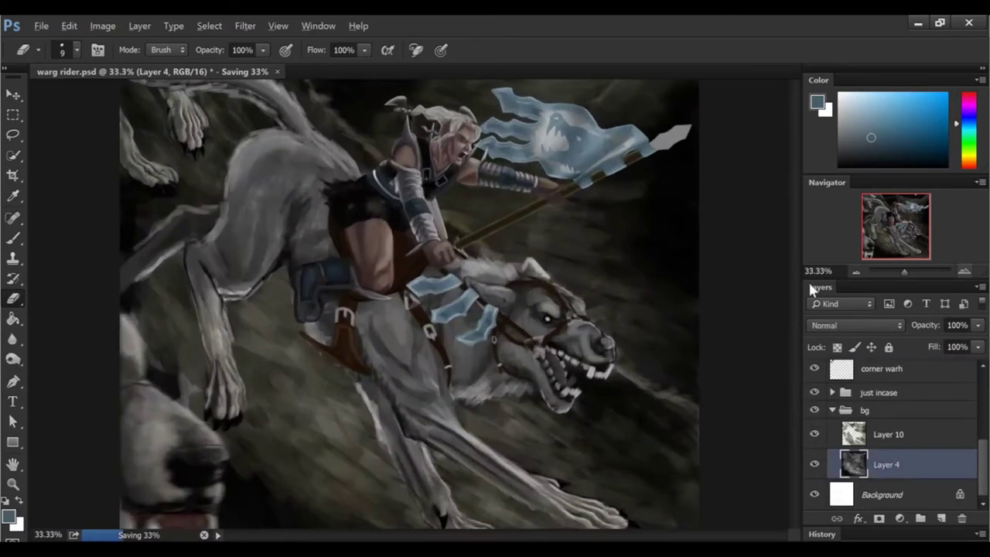
key("b")
key("ctrl+minus")
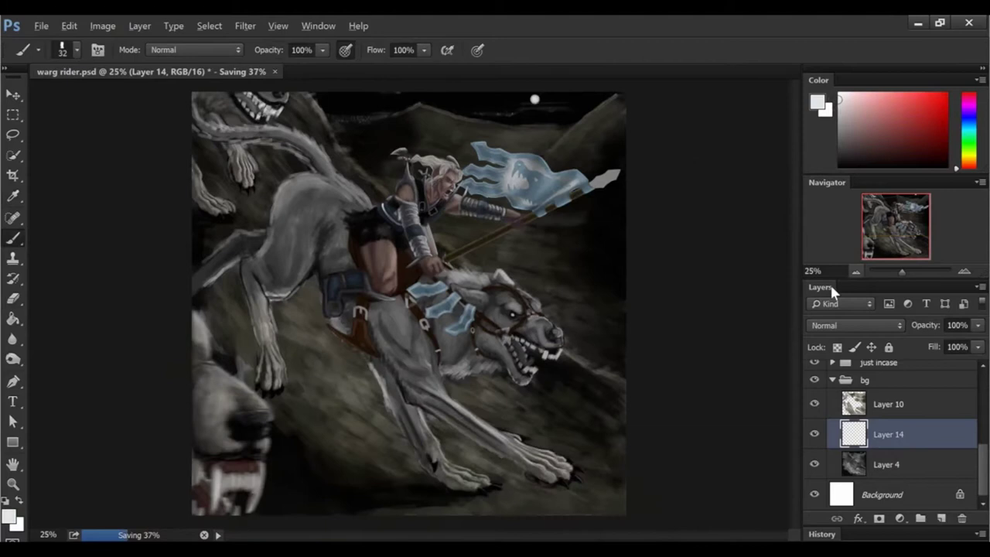
left_click(865, 380)
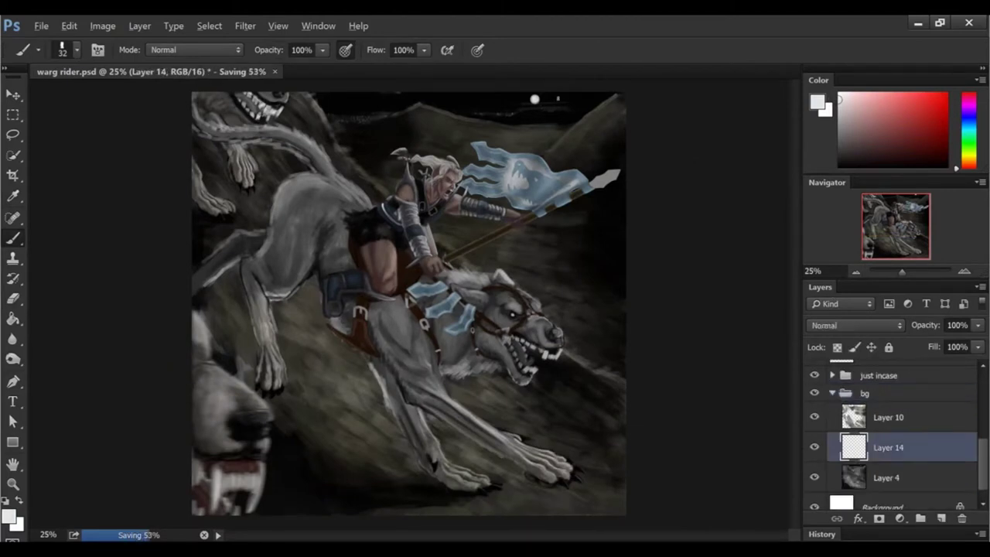
scroll(973, 444, "up", 3)
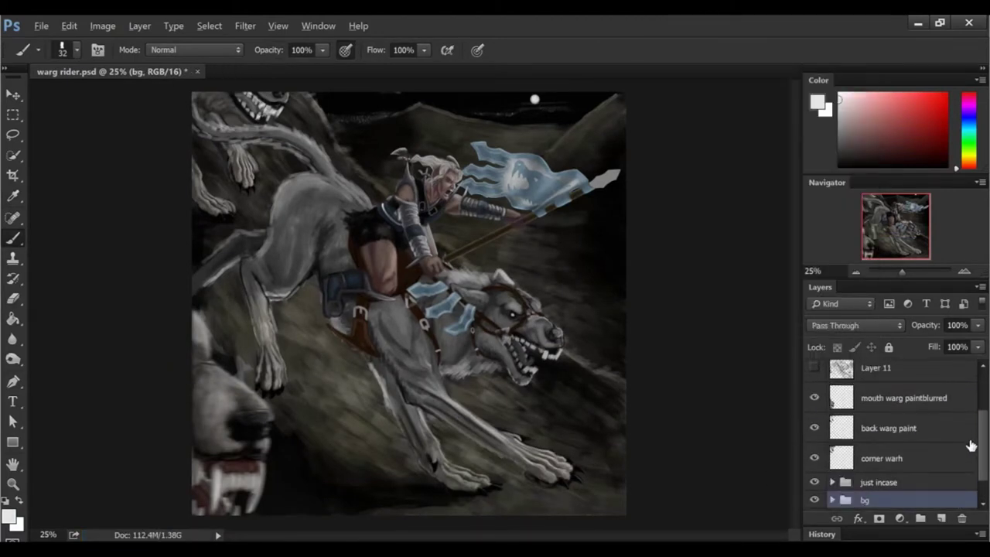
scroll(973, 382, "up", 3)
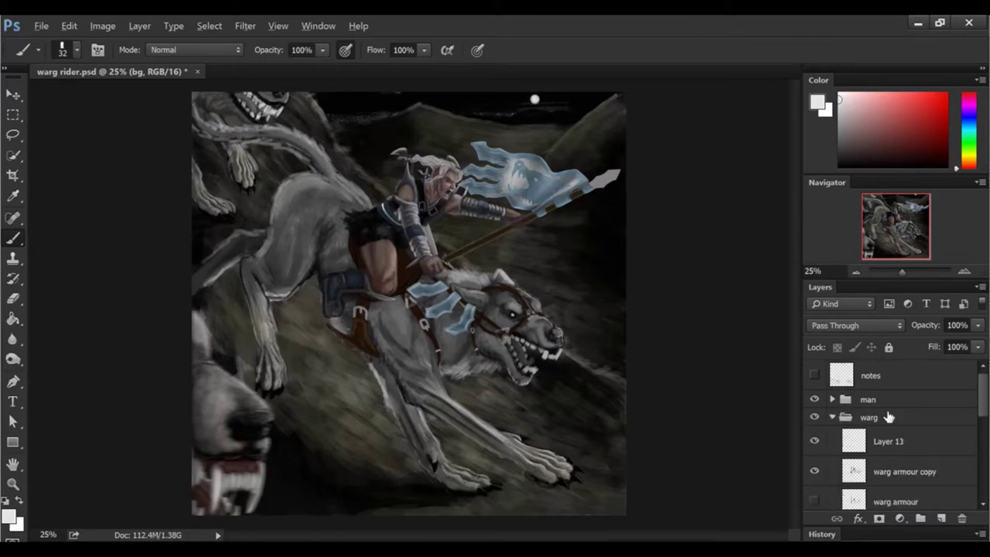
Step: Expand the warg group, delete the empty Layer 13, and zoom in on the warg's head
left_click(909, 440)
right_click(851, 441)
left_click(703, 192)
key("ctrl+plus")
key("e")
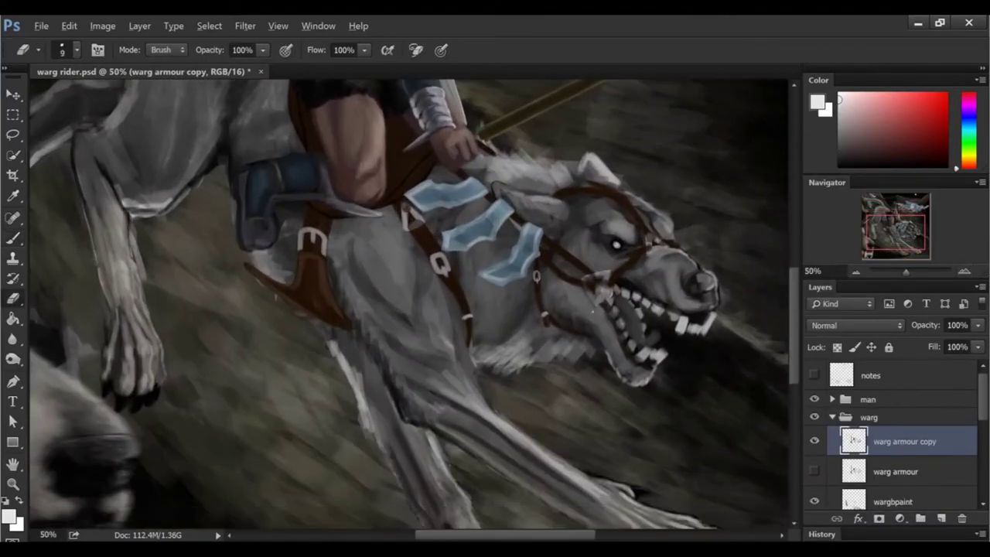
scroll(572, 386, "up", 1)
left_click_drag(573, 535, 588, 539)
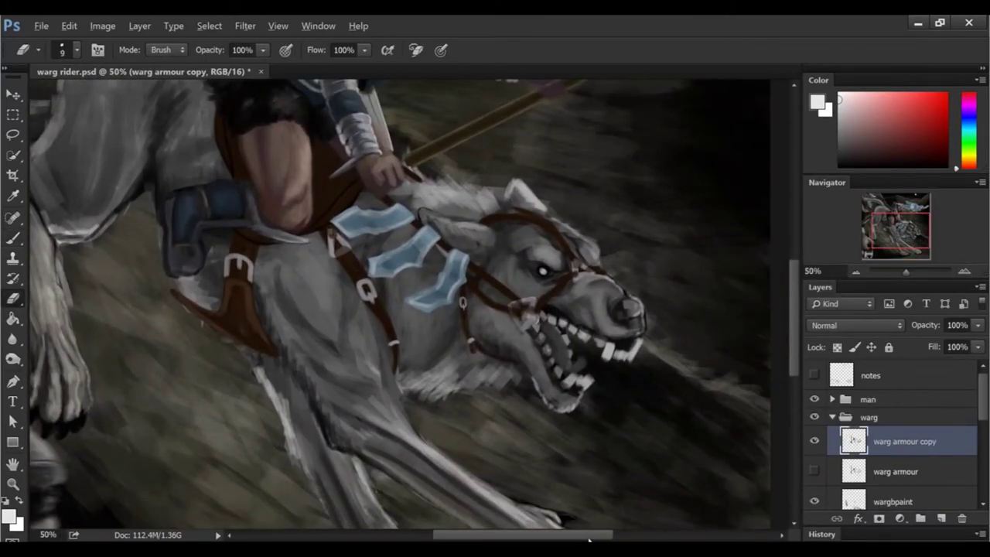
Step: Sample a light grey and paint a triangular ring on the bridle at the jaw
key("b")
left_click(719, 391, "alt")
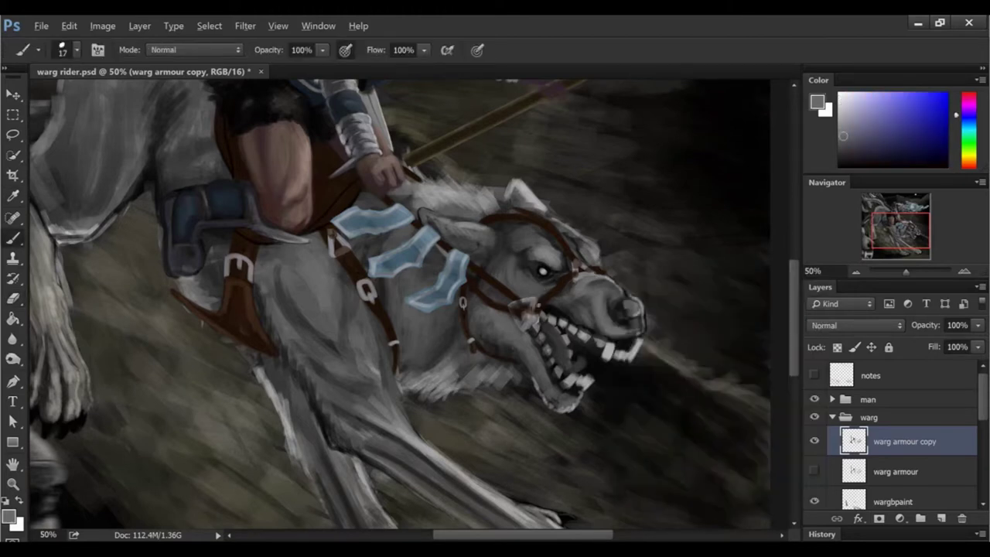
key("e")
right_click(716, 288)
key("Escape")
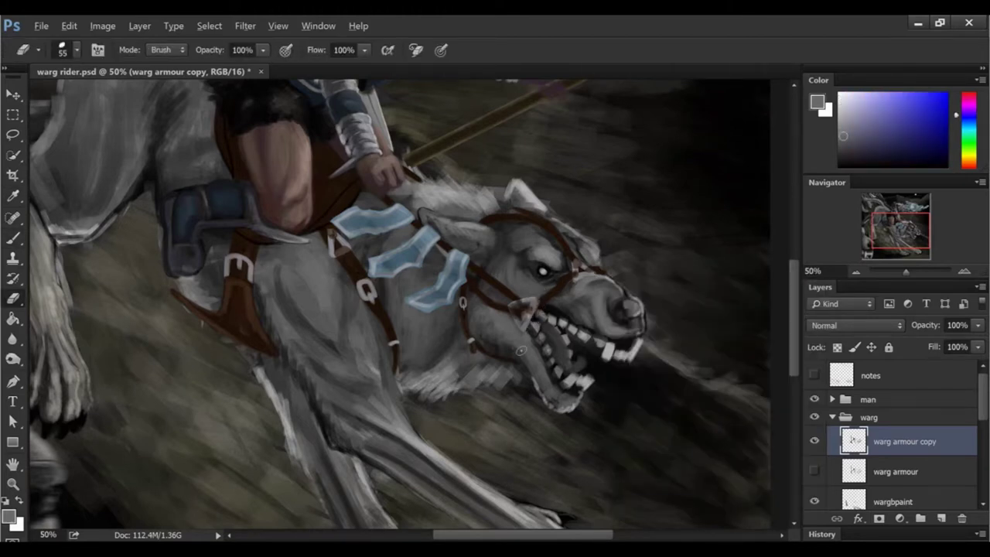
key("b")
left_click(529, 318, "alt")
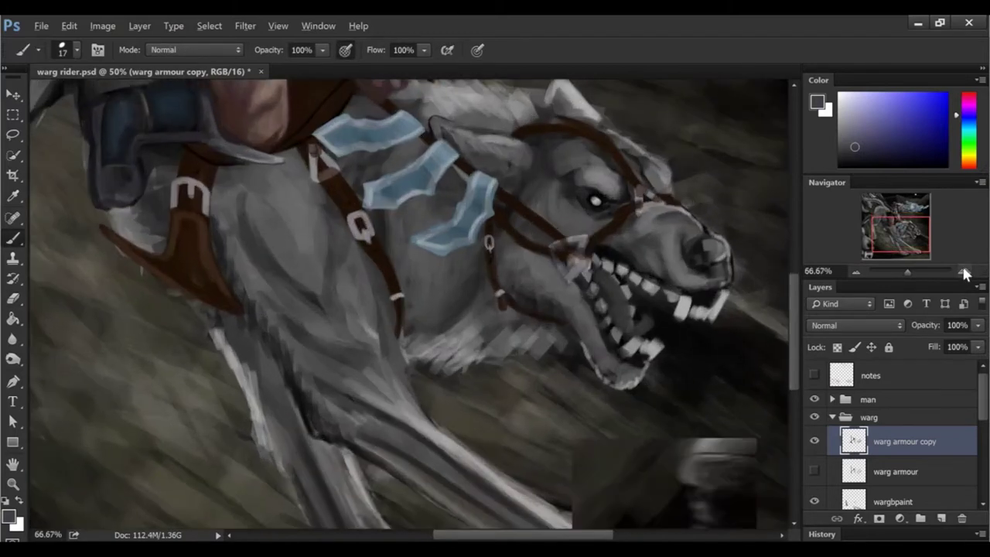
scroll(383, 476, "up", 1)
left_click(575, 266, "alt")
mouse_move(573, 271)
left_mouse_down()
mouse_move(589, 242)
mouse_move(552, 246)
left_mouse_up()
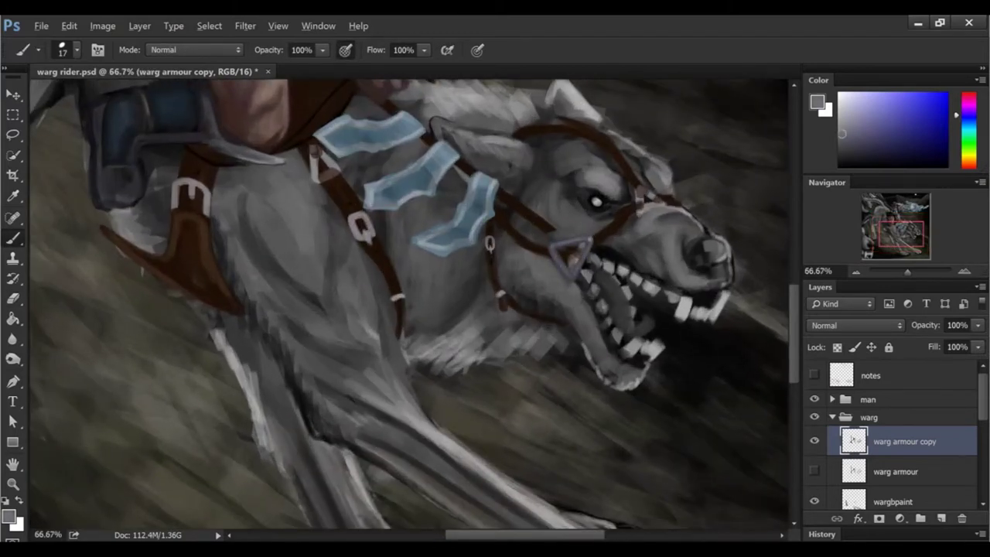
Step: Add a new layer above the armour copy and paint a small dark mark at the jaw ring
key("e")
right_click(657, 224)
key("Escape")
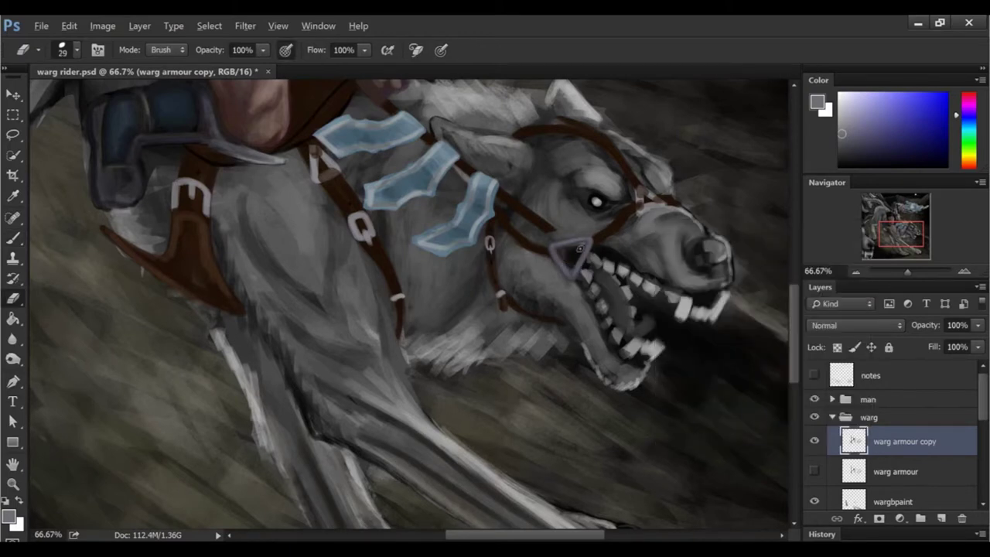
left_click(940, 518)
key("b")
scroll(597, 274, "up", 2)
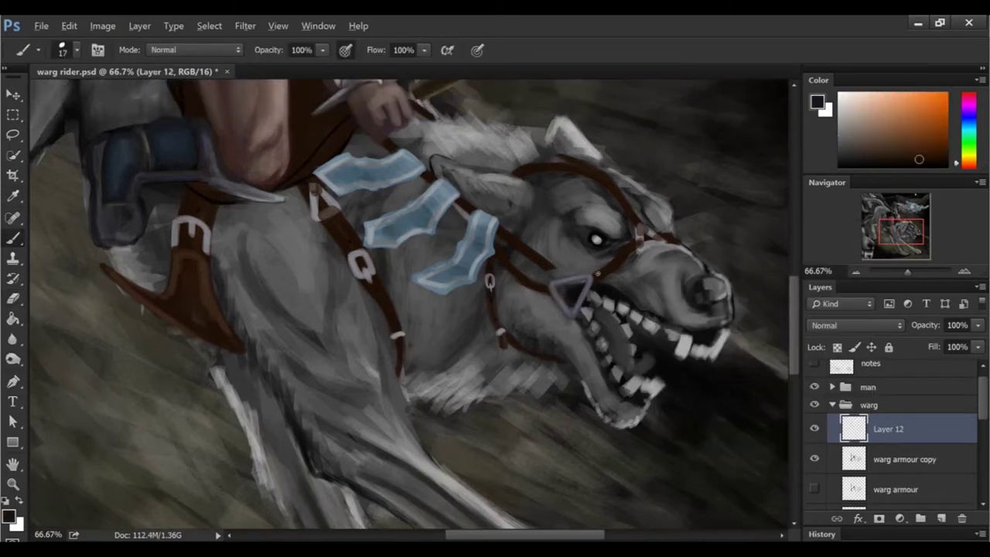
left_click_drag(592, 275, 586, 288)
key("e")
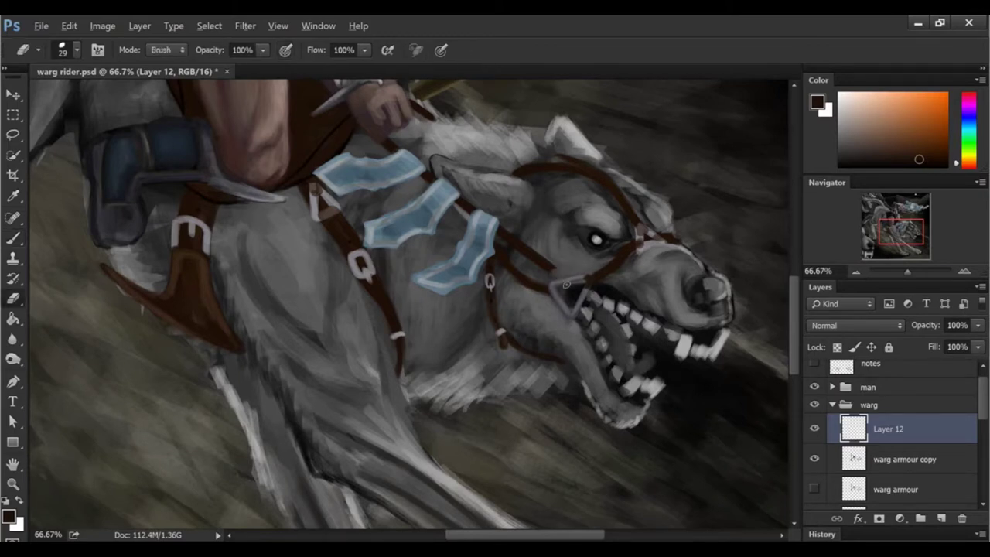
Step: On the warg armour copy layer, lasso the bridle strap and rotate it about 6.2°
key("alt+bracketleft")
key("l")
left_click_drag(381, 108, 560, 275)
key("ctrl+t")
left_click_drag(576, 113, 585, 125)
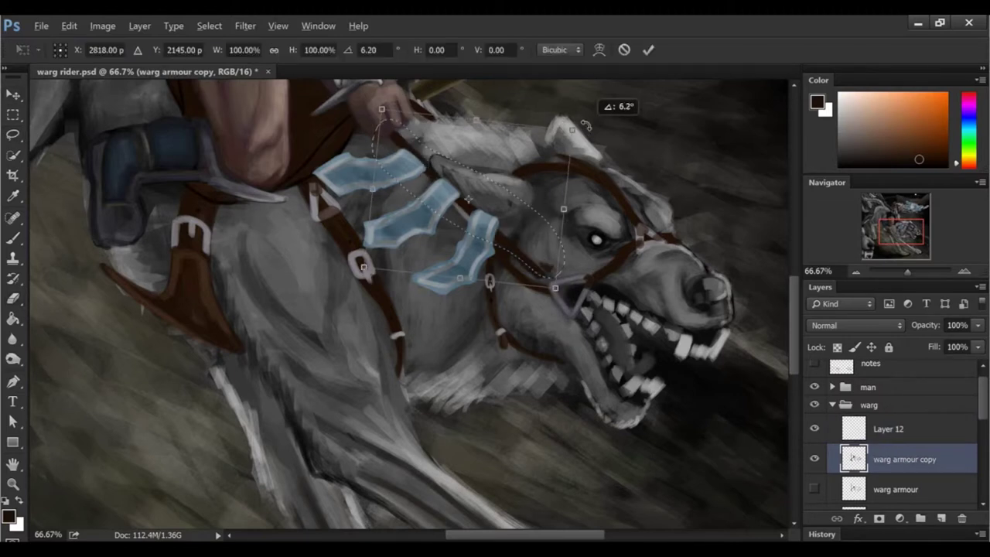
key("Return")
key("ctrl+d")
key("e")
Step: On Layer 12, paint a dark brown strap down from the warg's mouth and sample a lighter brown
left_click(898, 430)
key("b")
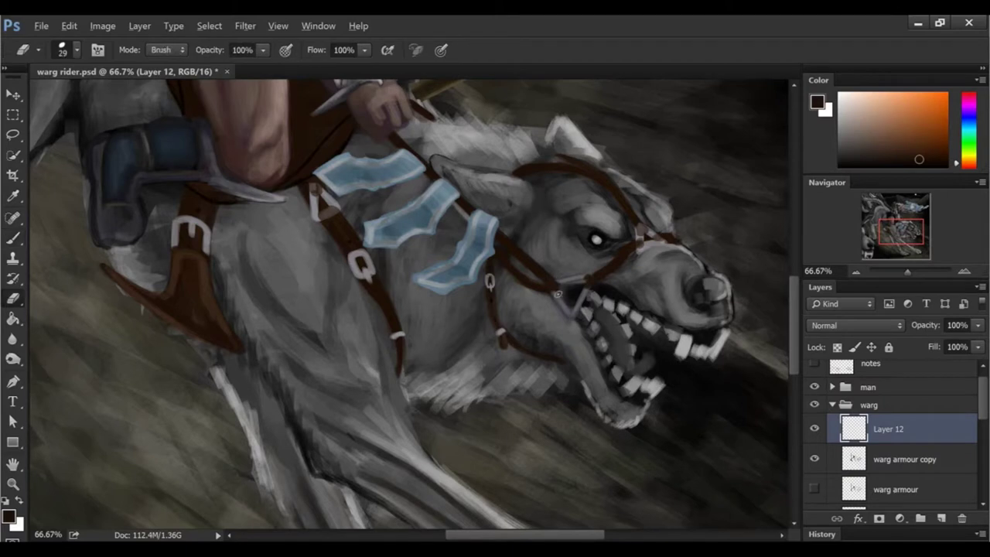
left_click(619, 340, "alt")
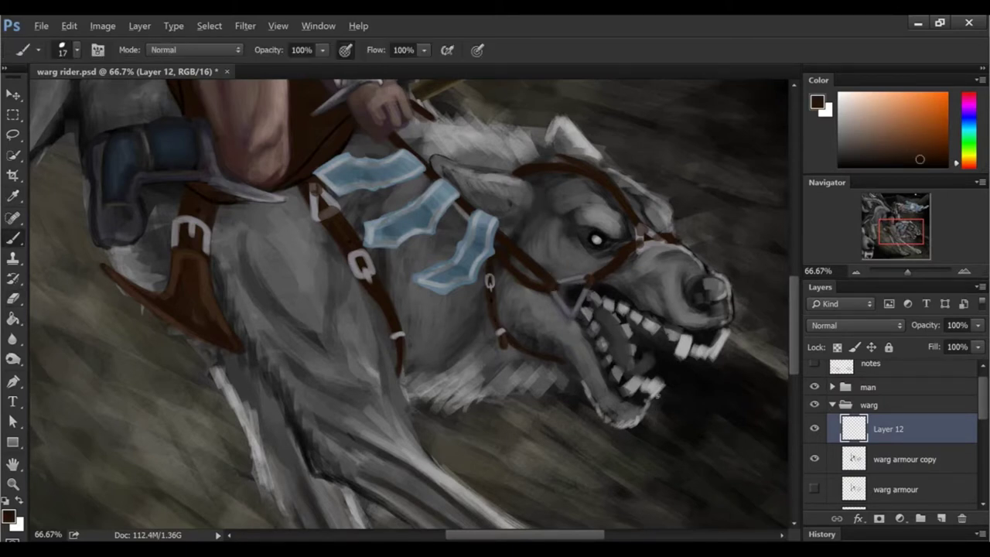
key("alt+bracketleft")
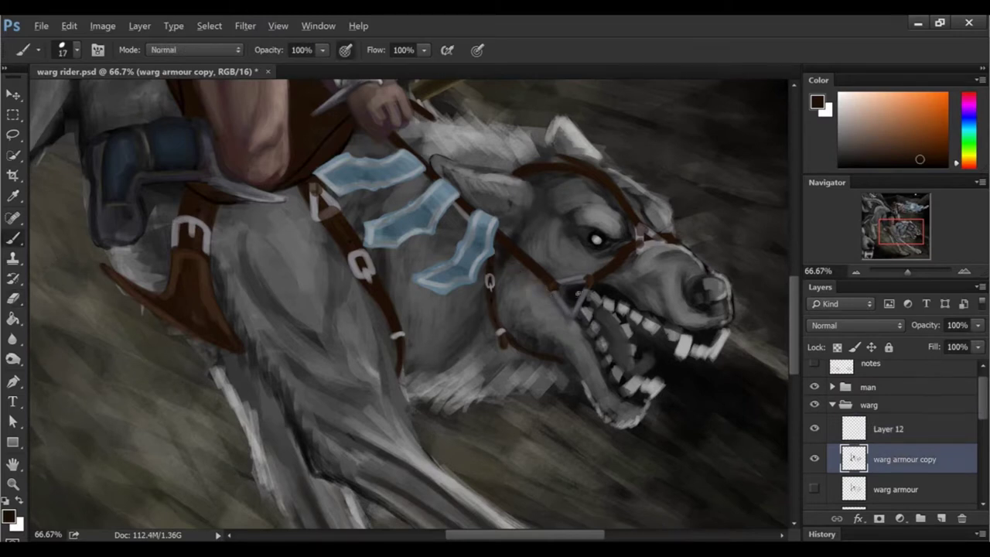
key("alt+bracketright")
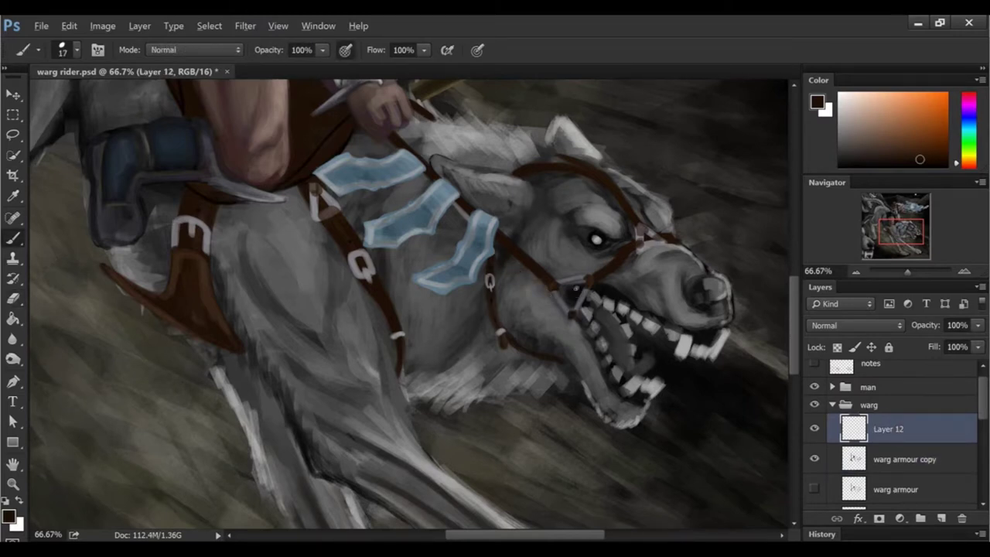
left_click_drag(570, 314, 541, 342)
left_click(572, 313, "alt")
left_click(573, 315, "alt")
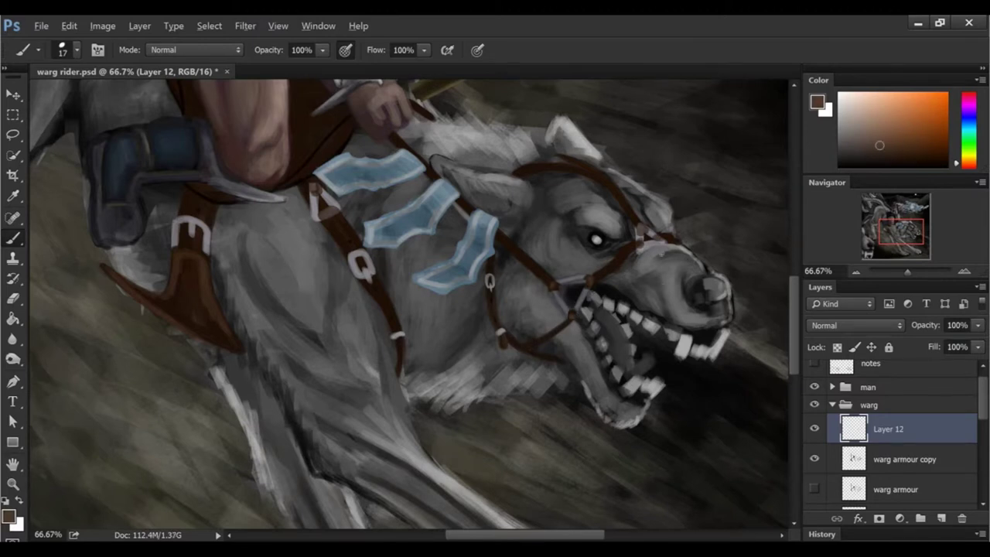
key("ctrl+minus")
key("ctrl+minus")
key("ctrl+minus")
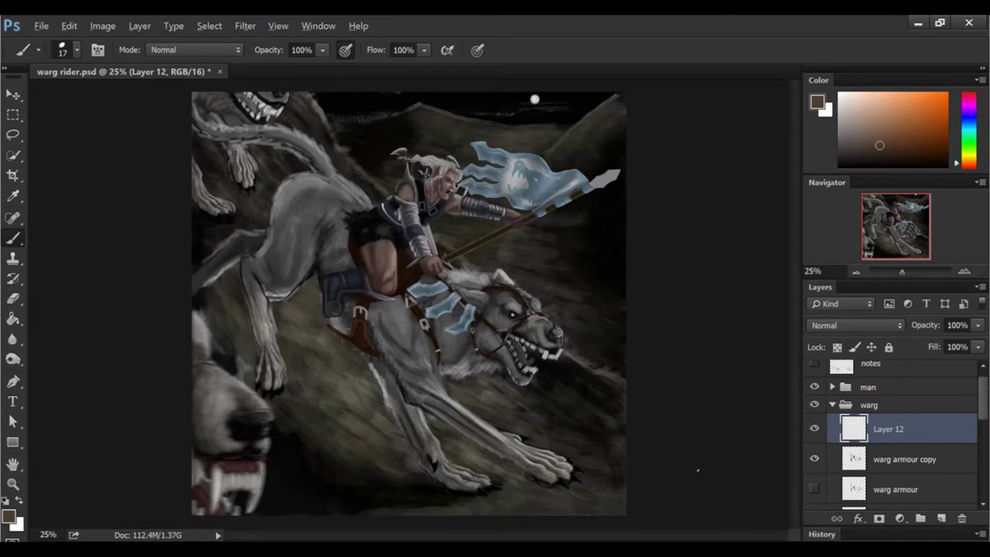
Step: Lasso the bridle ring at the warg's mouth on warg armour copy and rotate it about 8.77°
left_click(964, 271)
left_click(813, 427)
key("l")
left_click_drag(468, 352, 465, 353)
key("v")
left_click(481, 242)
key("alt+bracketleft")
key("ctrl+t")
left_click_drag(527, 464, 509, 475)
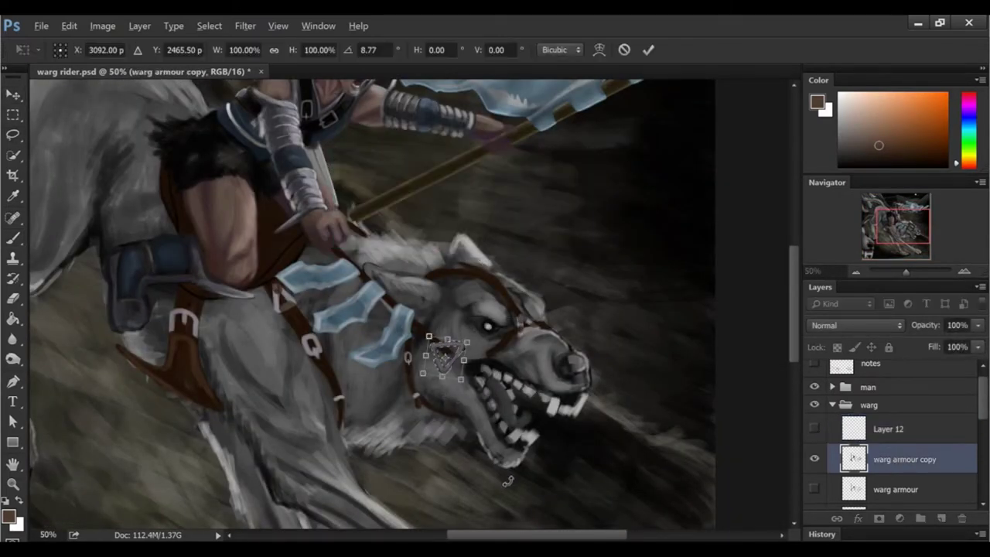
key("Return")
left_click(209, 26)
left_click(224, 57)
Step: Paint a dark brown strap under the warg's eye on Layer 12, sampled from the bridle
key("e")
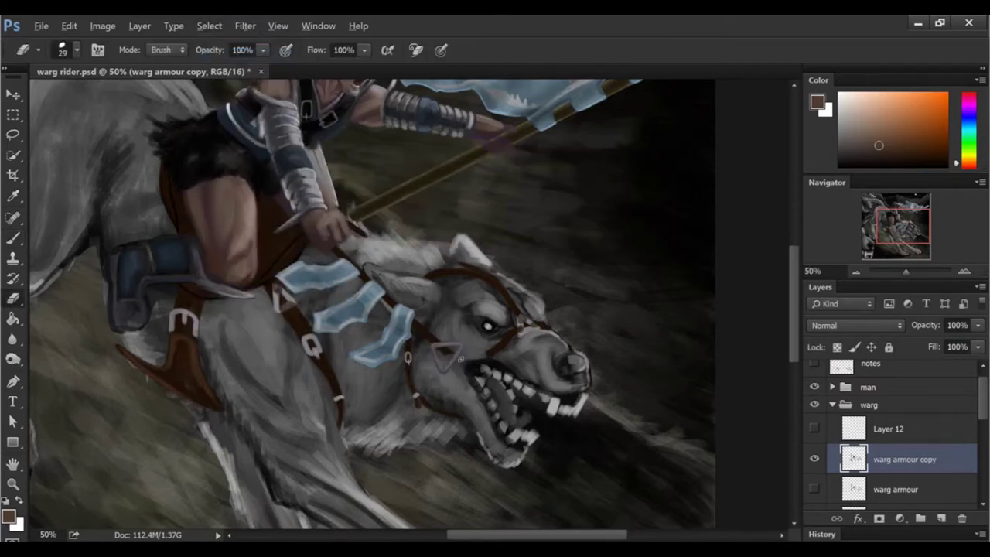
left_click(814, 428)
left_click(889, 428)
key("i")
key("b")
key("alt+bracketleft")
left_click(503, 346, "alt")
key("alt+bracketright")
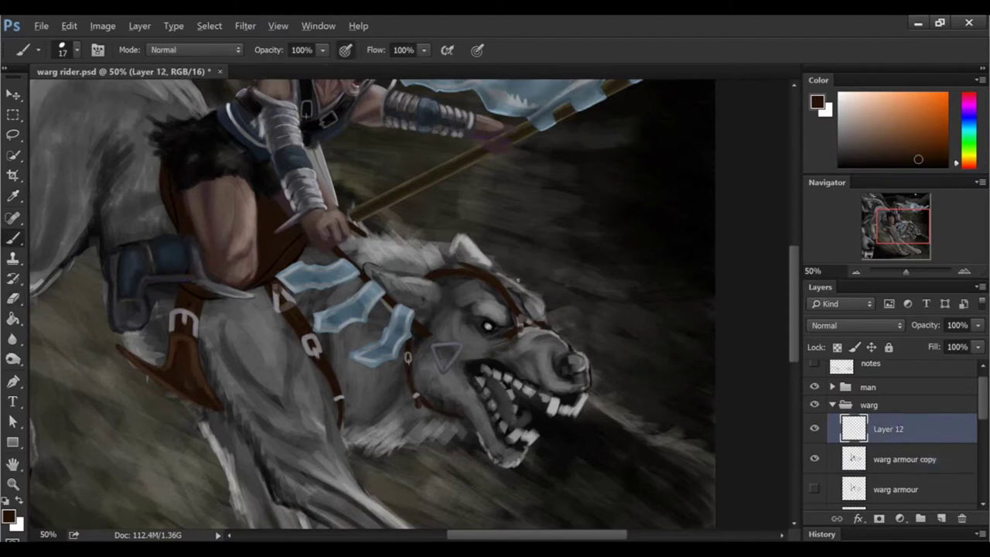
left_click_drag(461, 346, 501, 340)
Step: Paint a second dark brown stroke down the bridle strap on Layer 12
key("alt+bracketleft")
key("e")
scroll(597, 323, "down", 3)
key("alt+bracketright")
key("b")
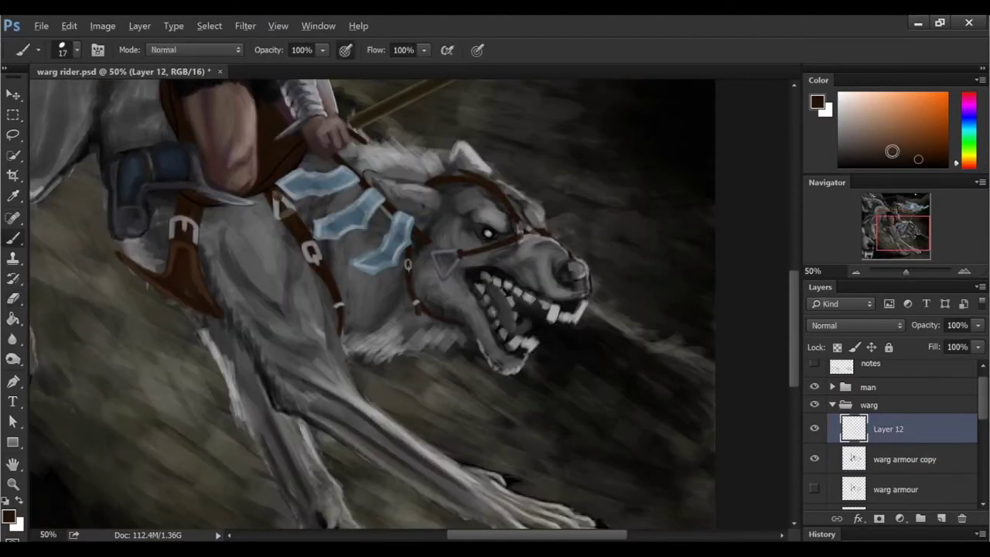
key("alt+bracketleft")
key("alt+bracketright")
left_click_drag(874, 146, 917, 159)
left_click_drag(440, 279, 443, 307)
key("ctrl+minus")
Step: Mirror the canvas horizontally and sample light grey and dark purple-blue colours from the warg
key("ctrl+alt+h")
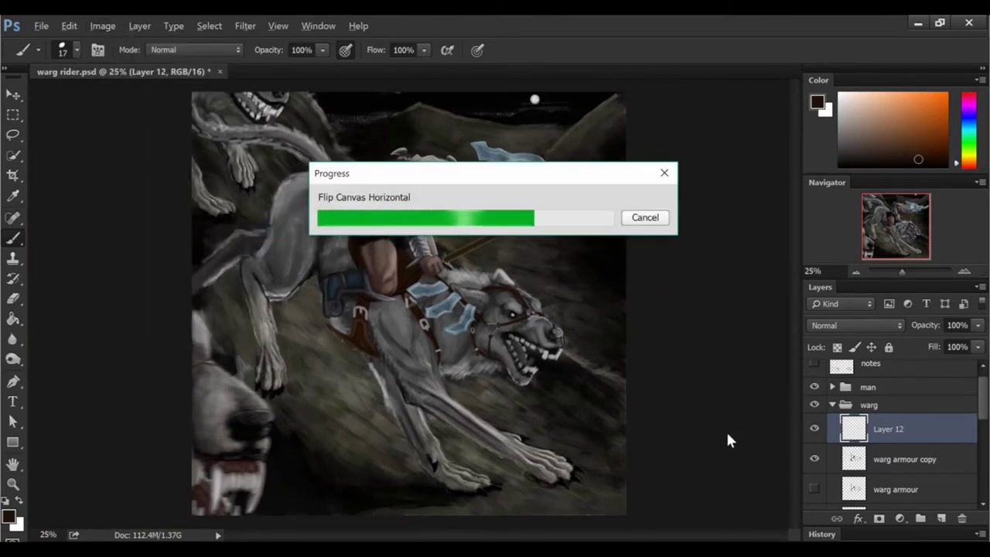
scroll(302, 395, "up", 2)
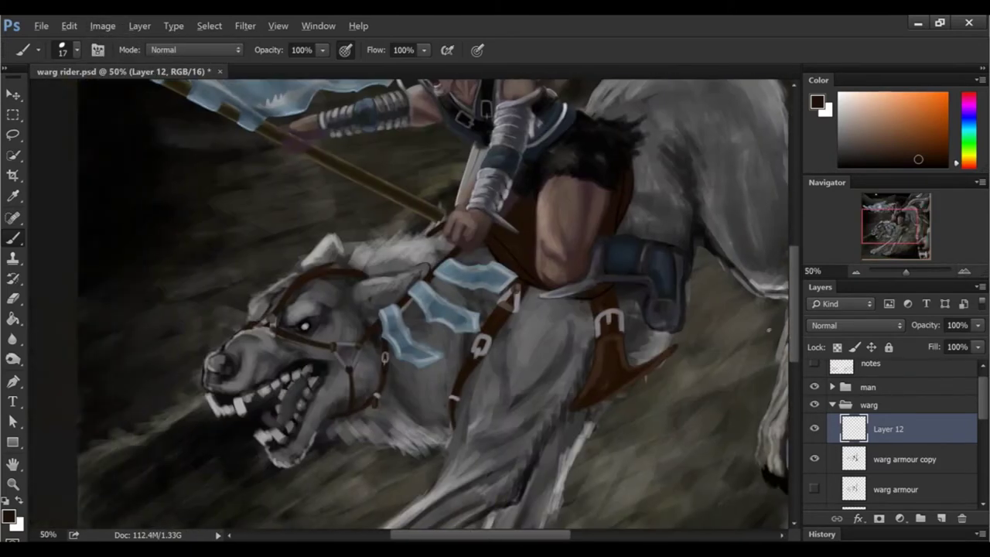
scroll(357, 282, "up", 1)
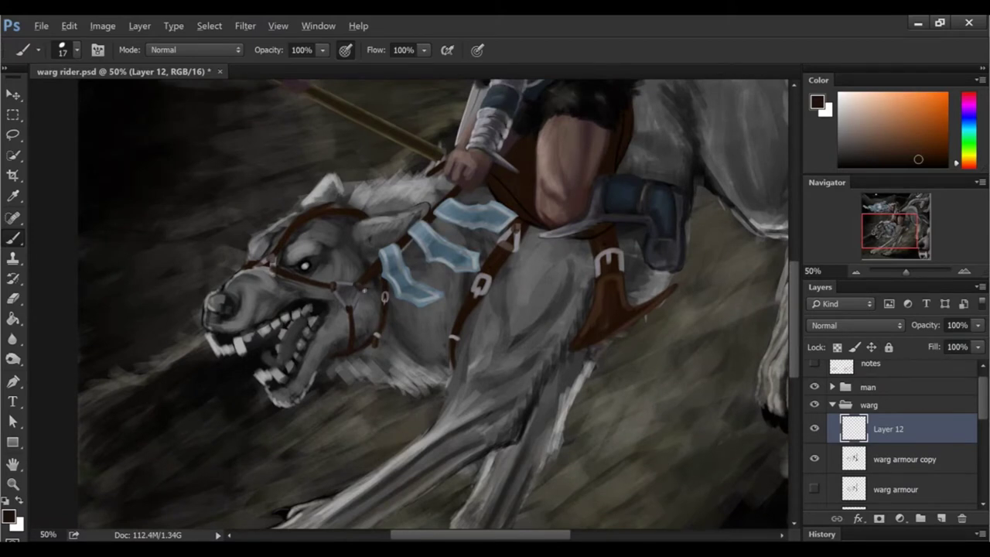
left_click(874, 143)
left_click(897, 460)
left_click(263, 271, "alt")
left_click(255, 266, "alt")
key("e")
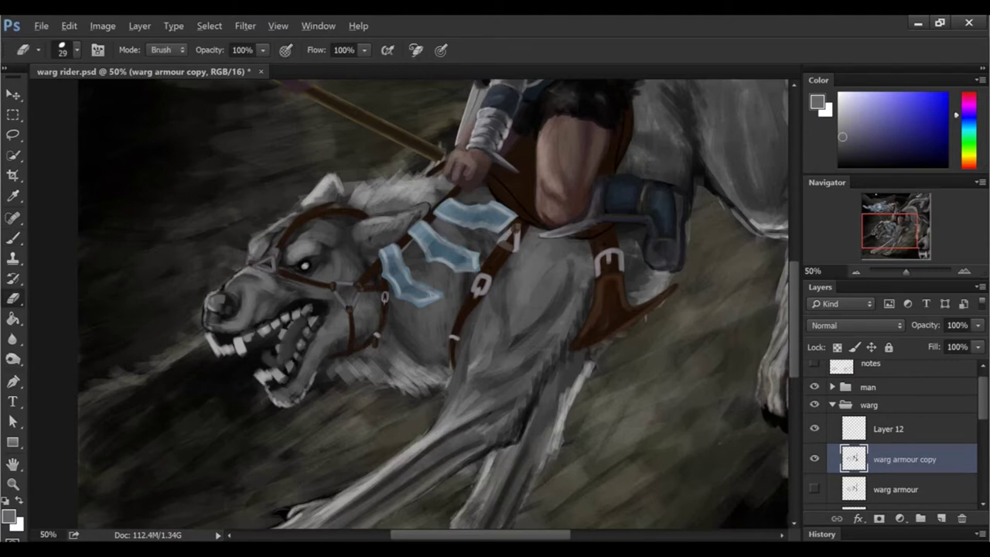
key("l")
key("b")
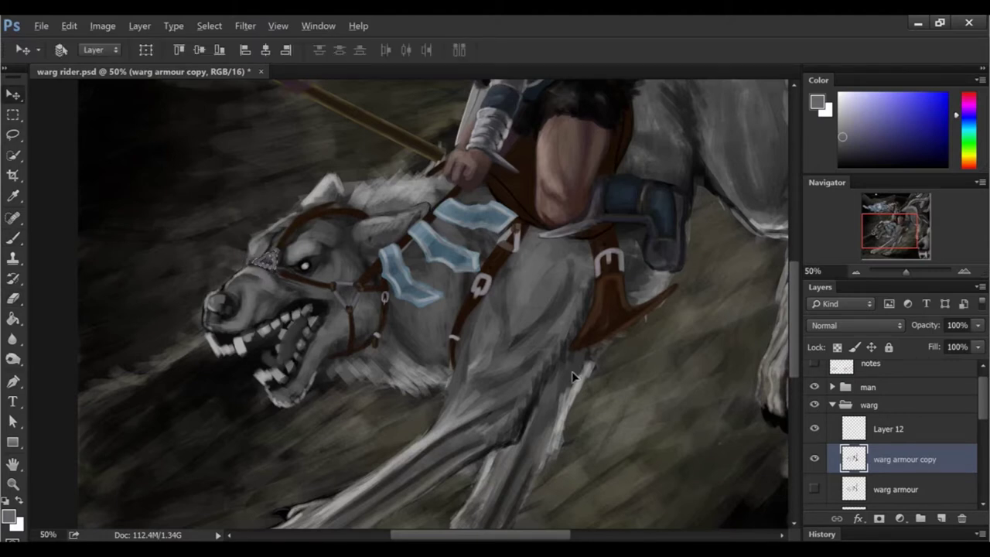
left_click(209, 25)
left_click(230, 85)
Step: Paint grey-brown accents on the warg's head on Layer 12
key("alt+bracketright")
left_click(271, 252, "alt")
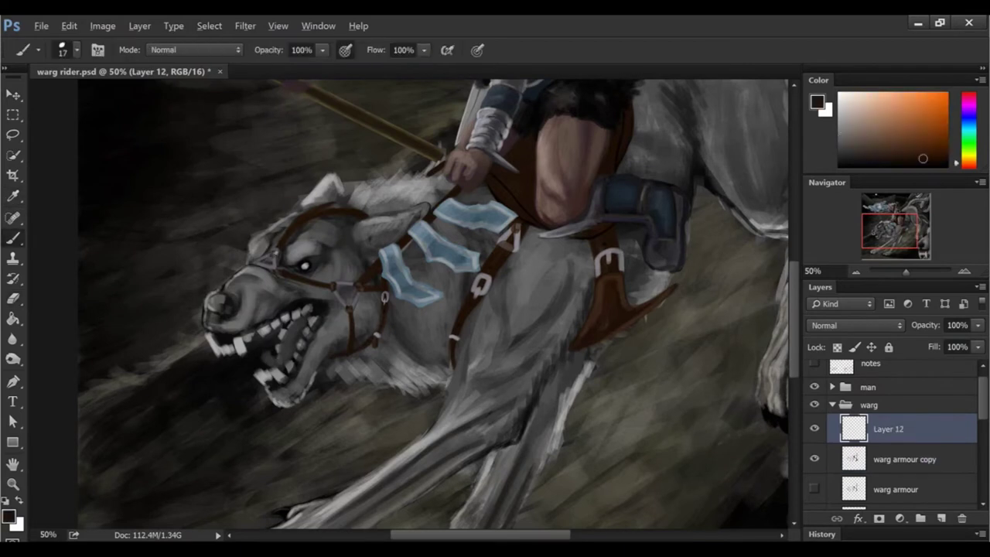
key("e")
key("alt+bracketleft")
key("b")
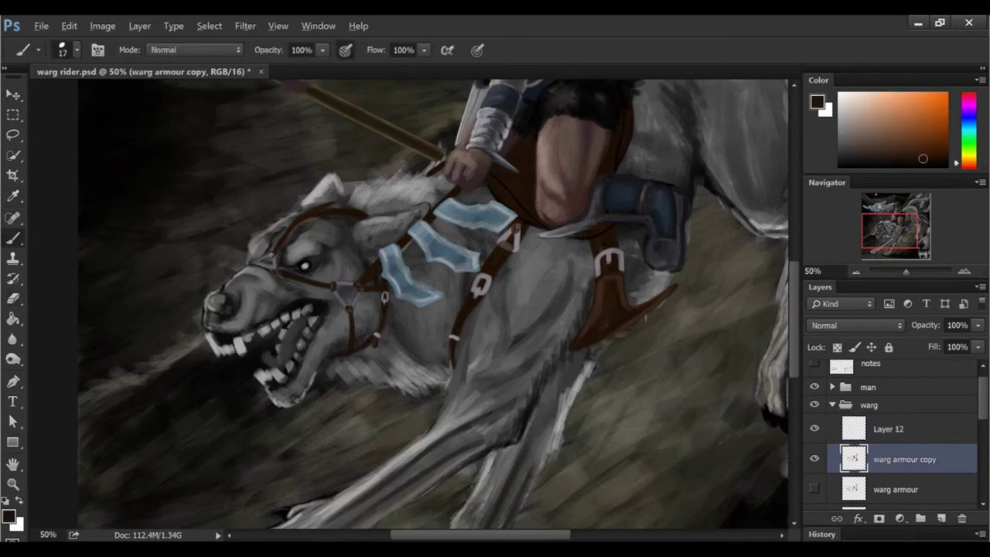
key("alt+bracketright")
left_click(272, 256, "alt")
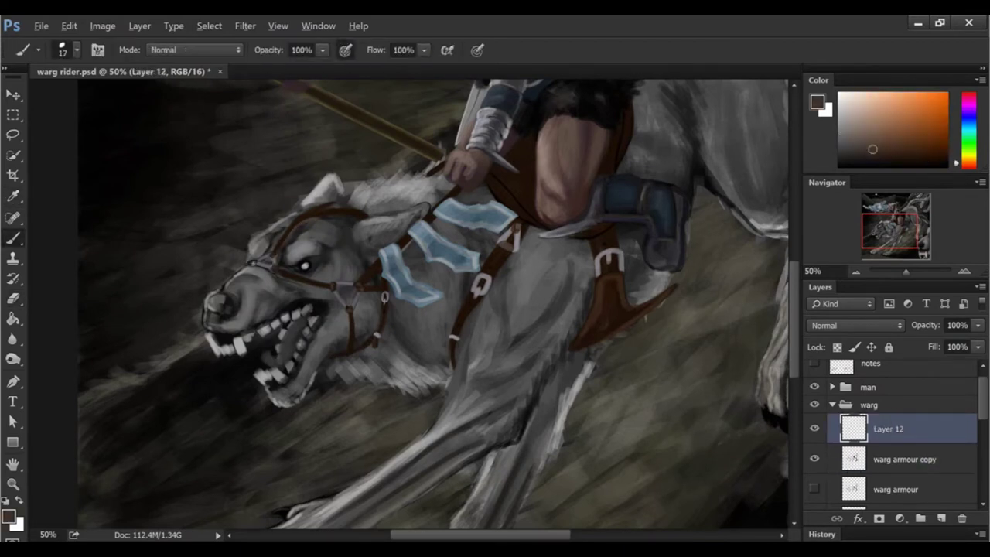
key("ctrl+minus")
key("ctrl+minus")
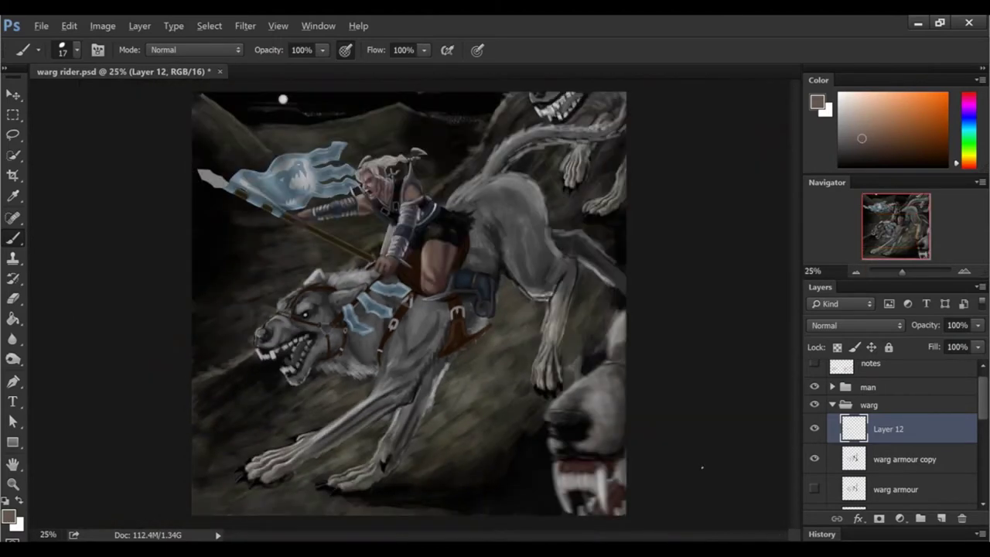
Step: Flip the canvas vertically to check it, load a lighter blue-grey, then flip it back upright
left_click(103, 26)
left_click(340, 249)
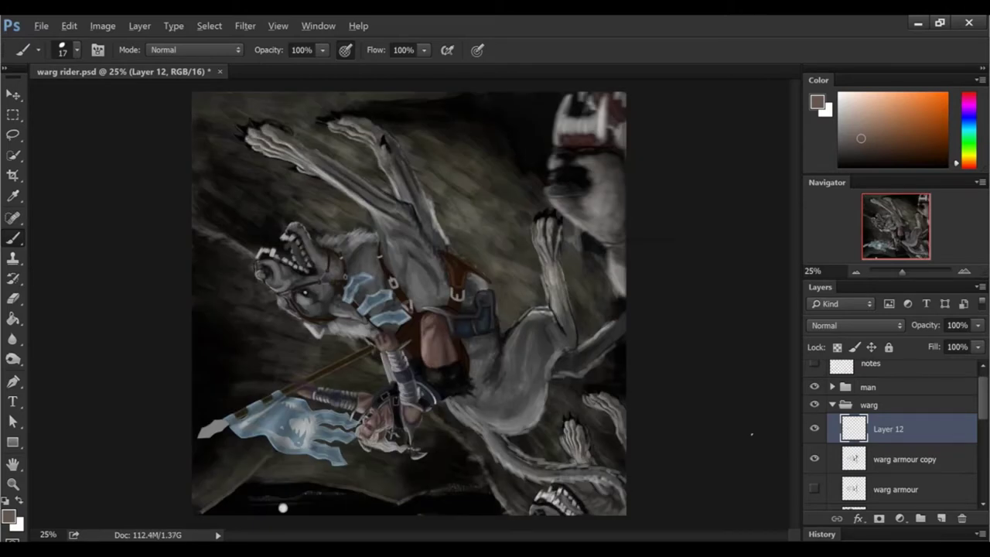
key("ctrl+plus")
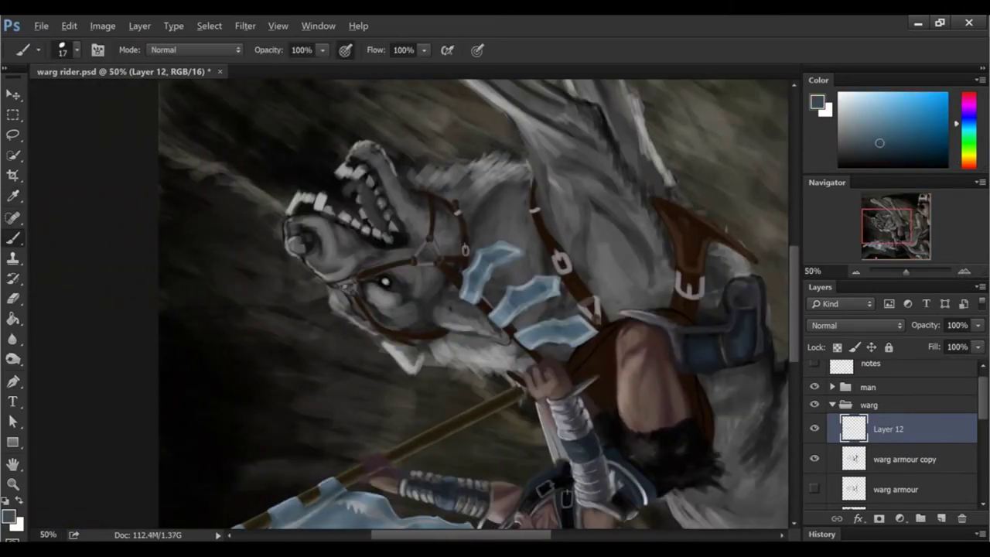
left_click(872, 128)
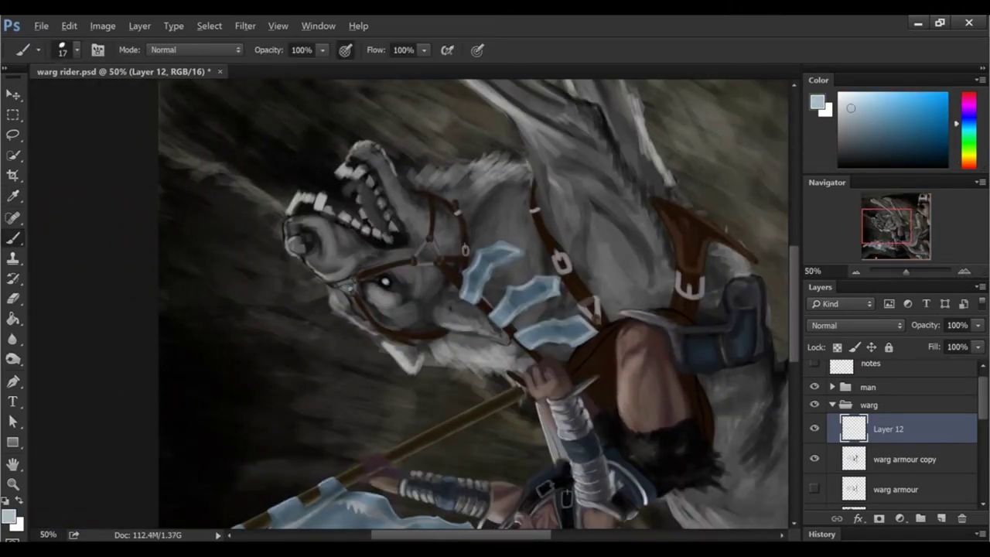
key("ctrl+minus")
left_click(103, 26)
left_click(360, 243)
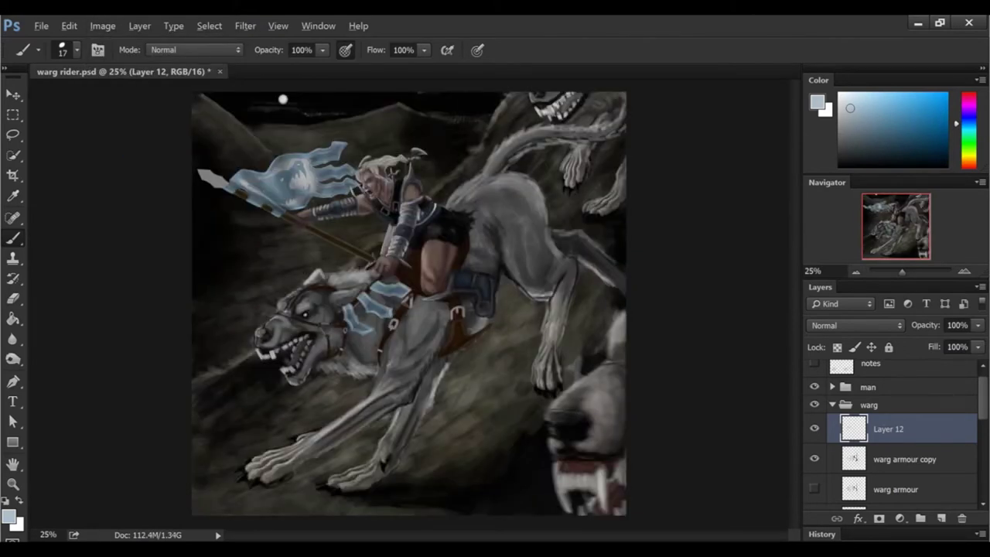
Step: Prepare to paint on Layer 12 with a grey sampled from the warg's head
key("alt+bracketleft")
key("d")
key("ctrl+plus")
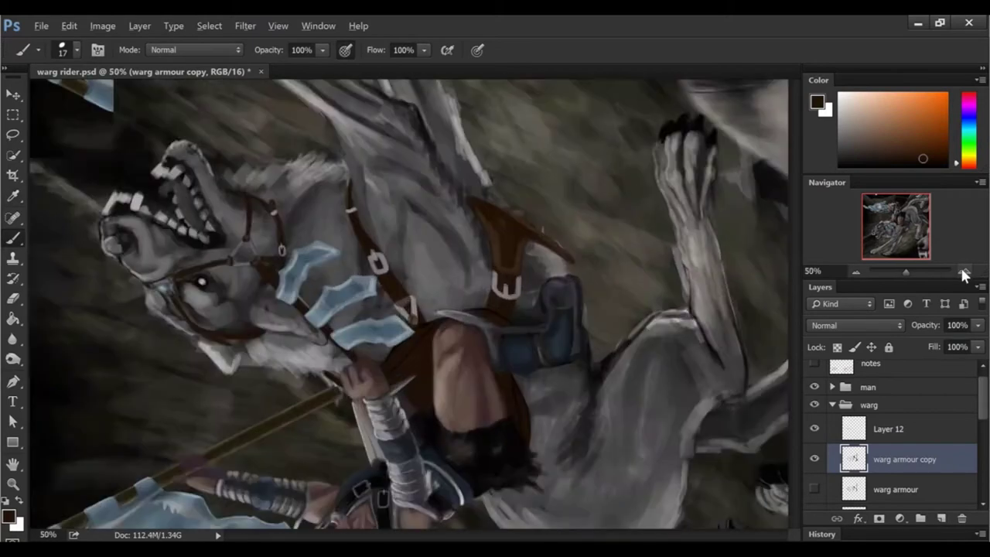
key("e")
key("b")
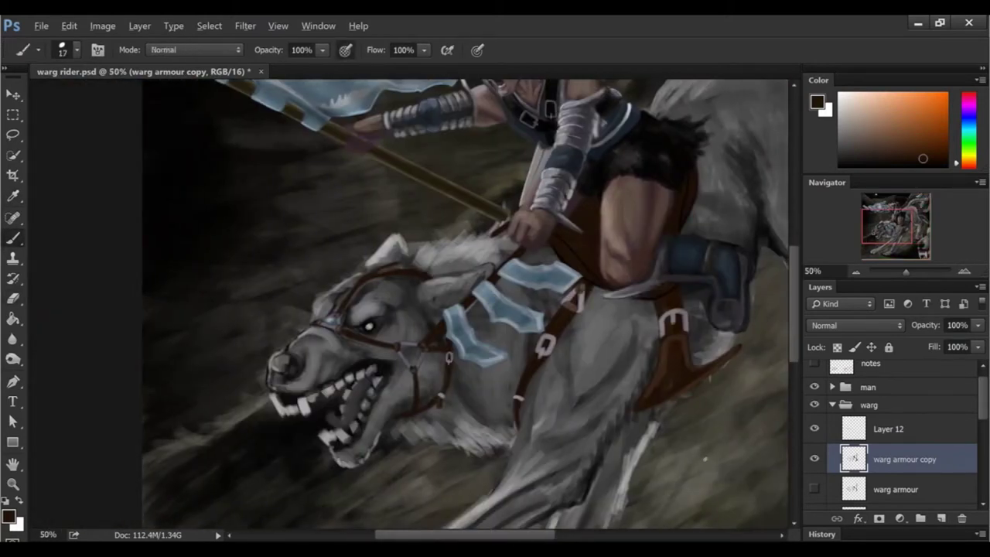
left_click(913, 429)
left_click(479, 255, "alt")
right_click(479, 255)
key("ctrl+plus")
right_click(480, 288)
key("Return")
scroll(336, 187, "down", 1)
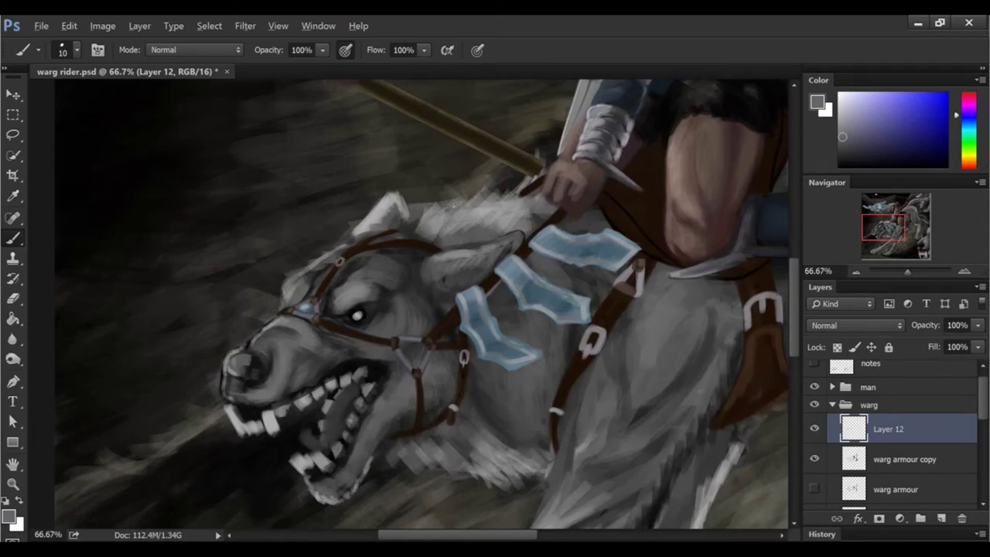
Step: Reduce the brush to 4 px and paint bridle highlights in a lighter bluish grey
right_click(456, 244)
left_click_drag(533, 276, 529, 276)
key("Return")
key("ctrl+plus")
right_click(418, 211)
key("Return")
left_click(317, 239, "alt")
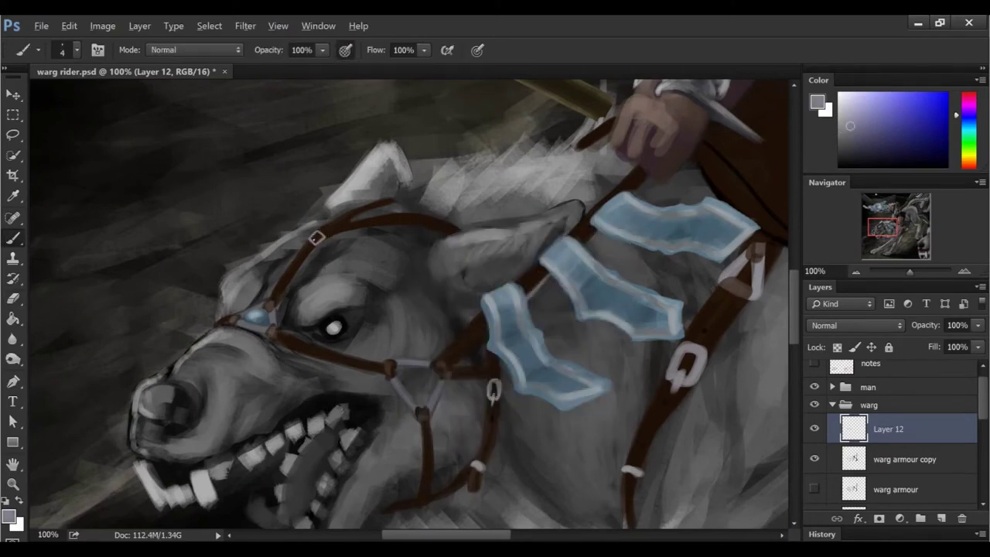
Step: Delete the last brush stroke from History and review the warg at several zoom levels
left_click(821, 534)
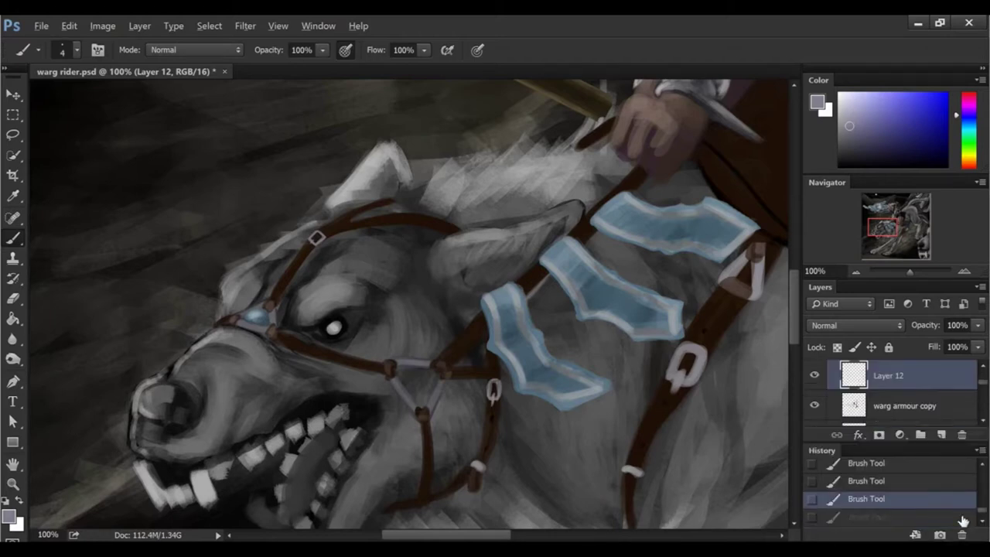
left_click(962, 534)
key("Return")
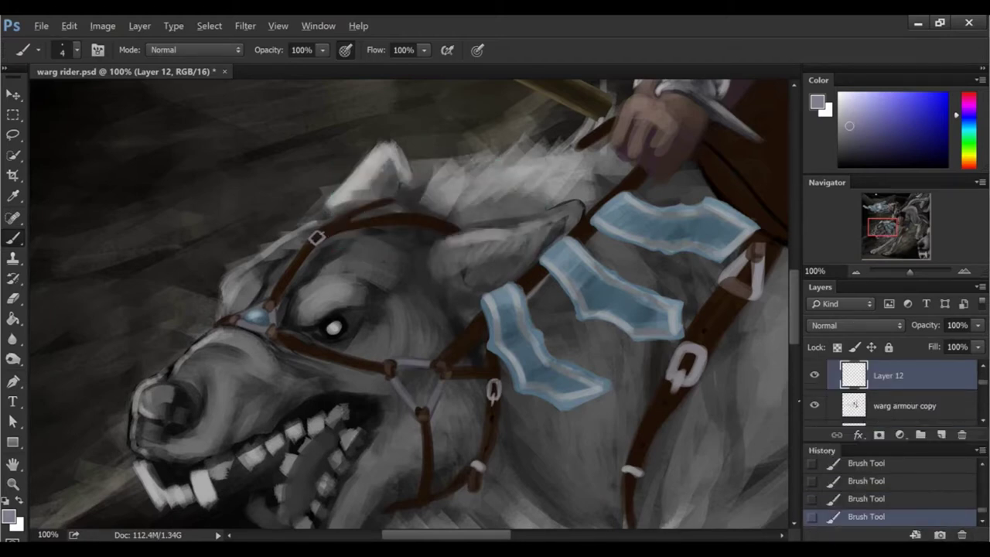
left_click(822, 450)
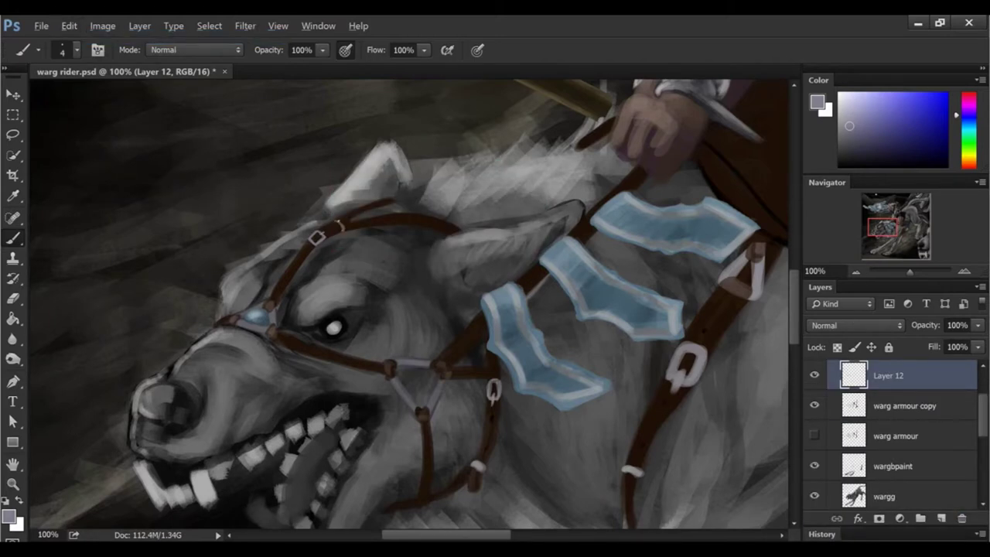
left_click(855, 271)
key("ctrl+plus")
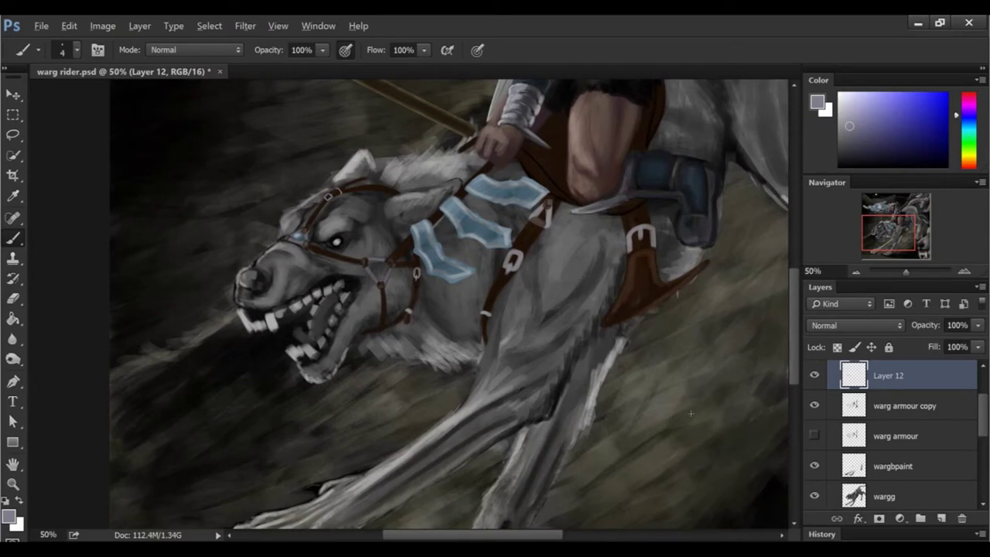
key("ctrl+minus")
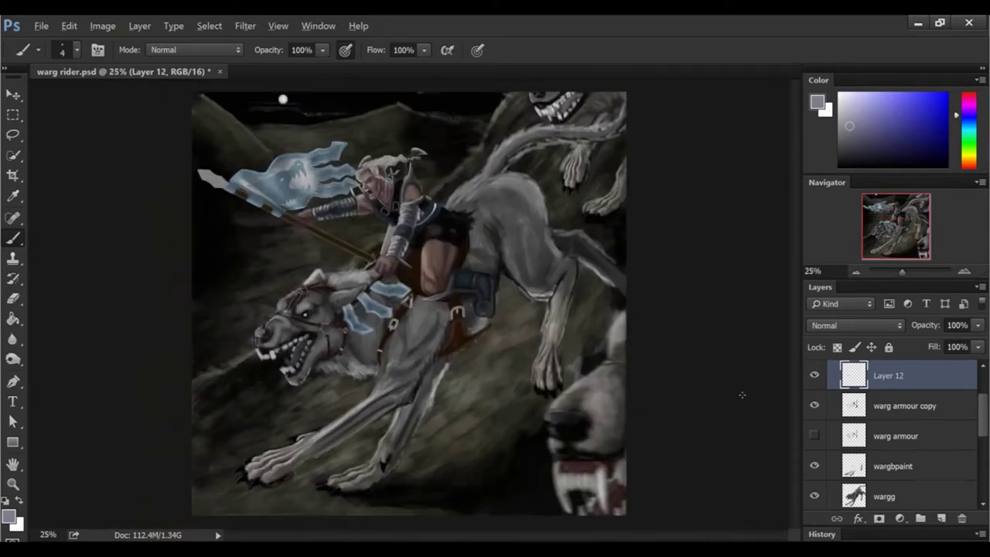
key("ctrl+plus")
key("ctrl+plus")
key("ctrl+minus")
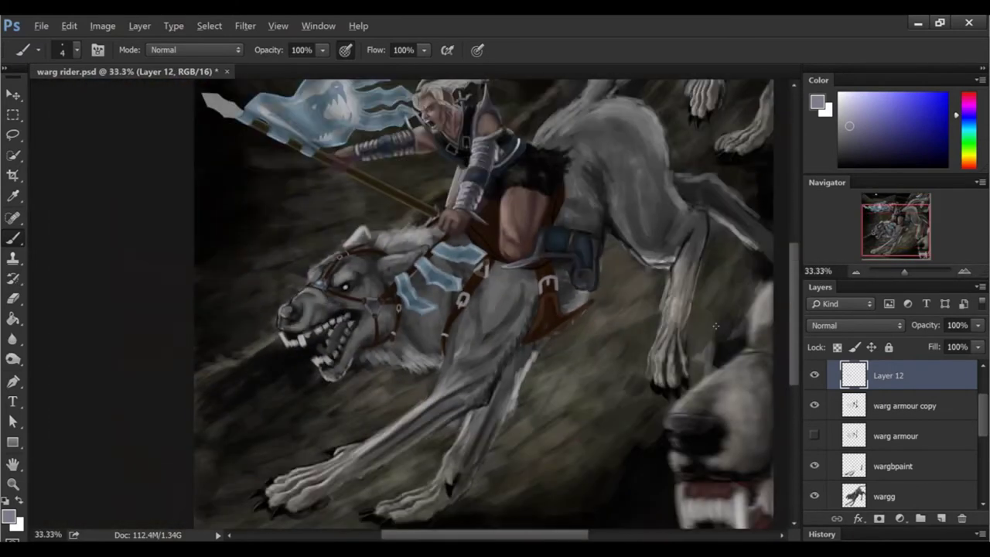
Step: Merge Layer 12 into warg armour copy and save warg rider.psd
key("Delete")
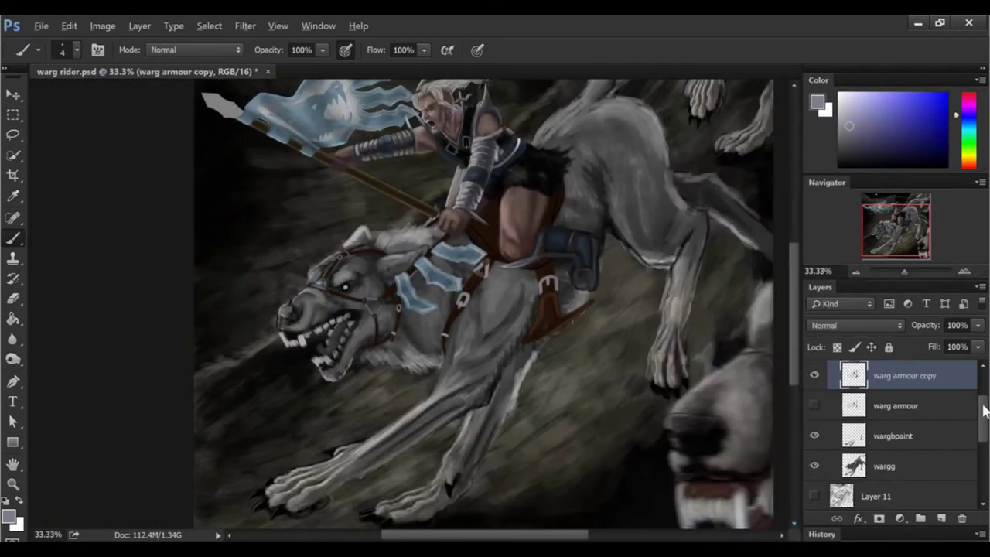
left_click(818, 450)
key("ctrl+s")
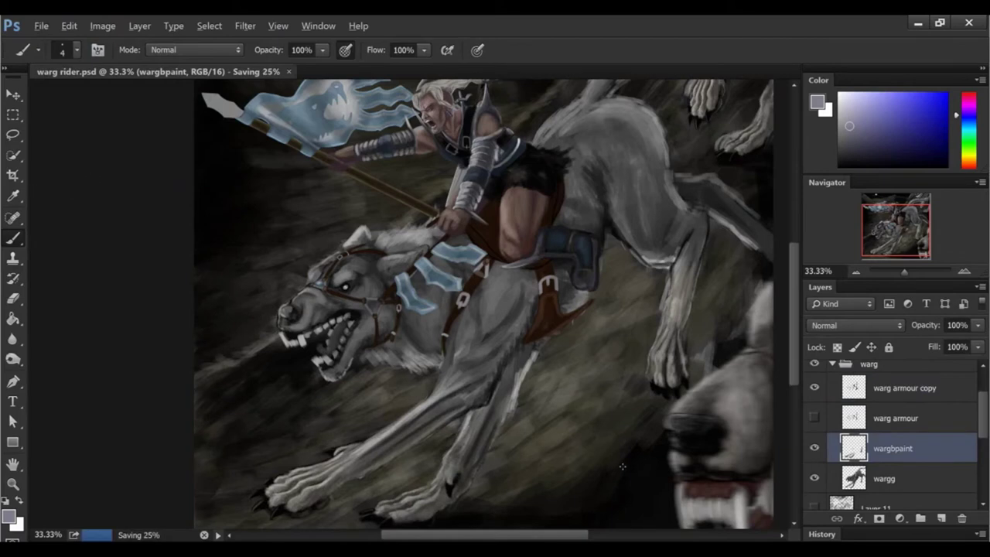
key("ctrl+minus")
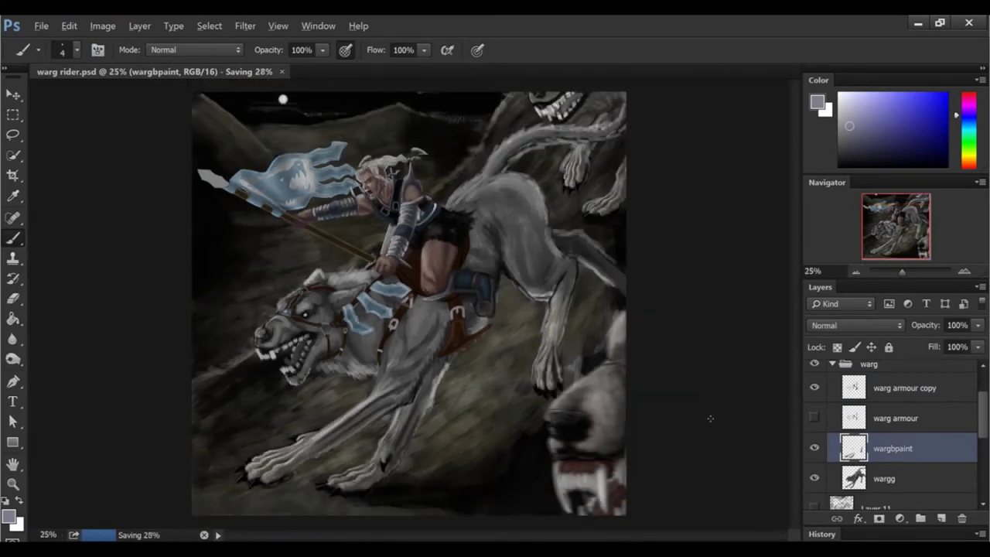
scroll(890, 433, "up", 2)
Step: Add a new layer above spear tip and bring the flag and moon into view
left_click(921, 434)
key("ctrl+shift+alt+n")
key("ctrl+plus")
key("ctrl+plus")
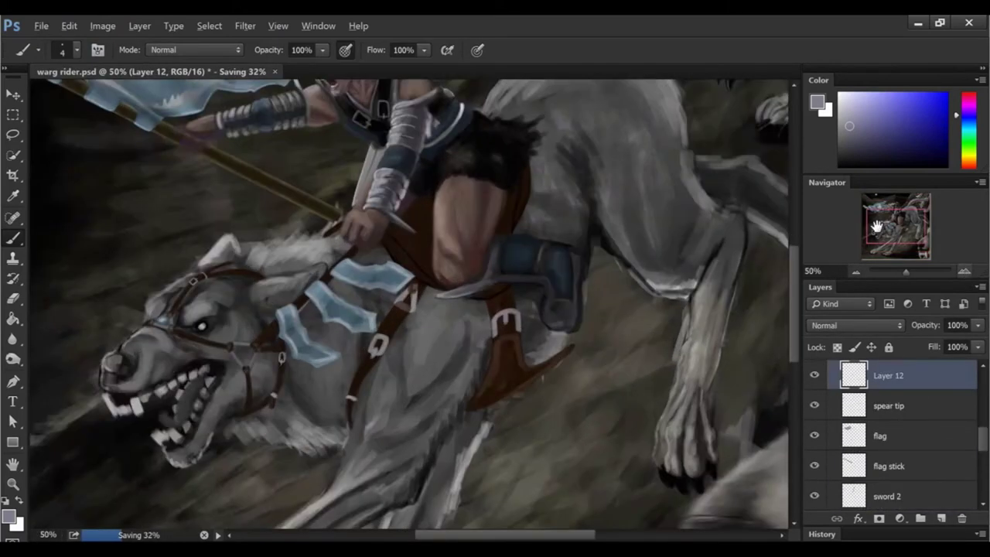
left_click_drag(876, 226, 884, 210)
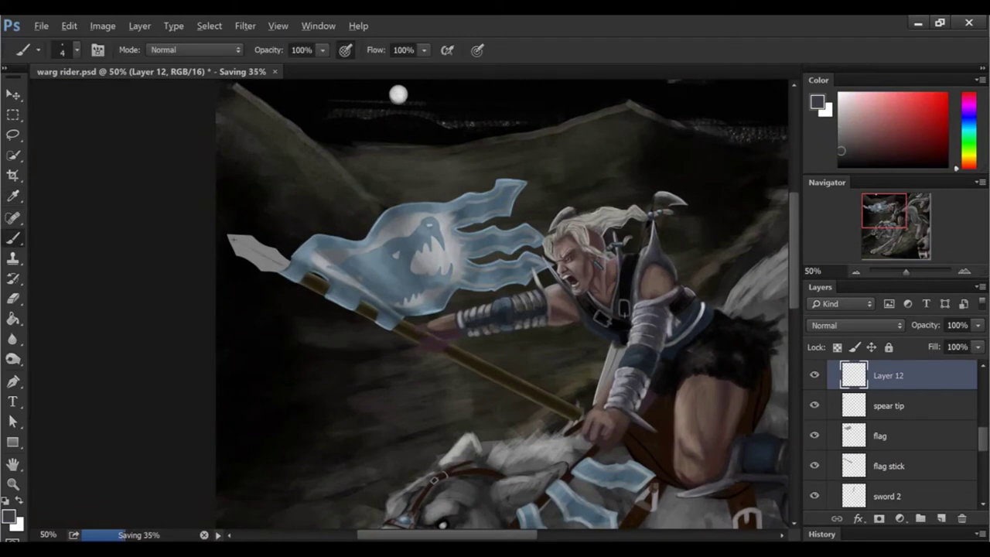
Step: Zoom in on the flag and set the brush to 35 px, then shrink it to 20
key("ctrl+plus")
key("e")
key("b")
left_click(856, 270)
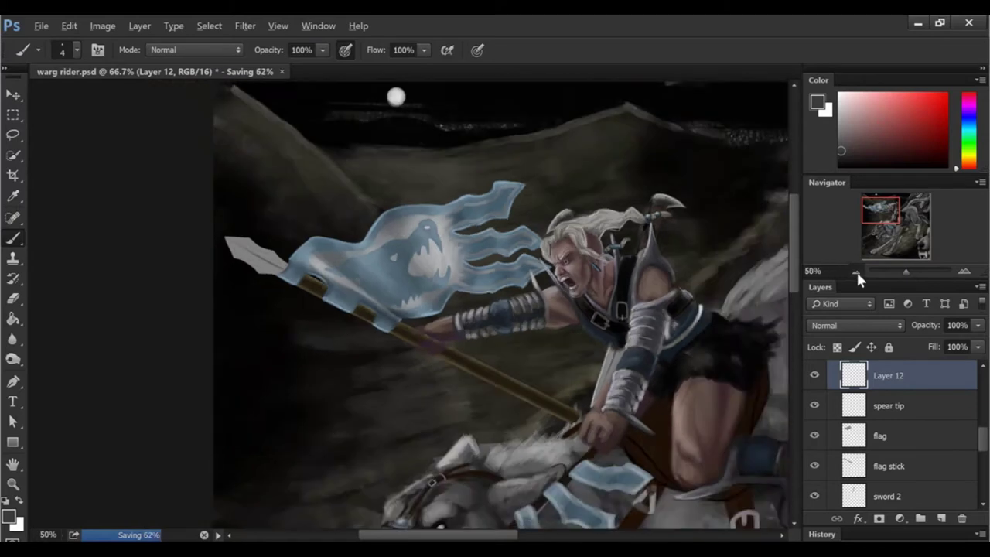
left_click(963, 271)
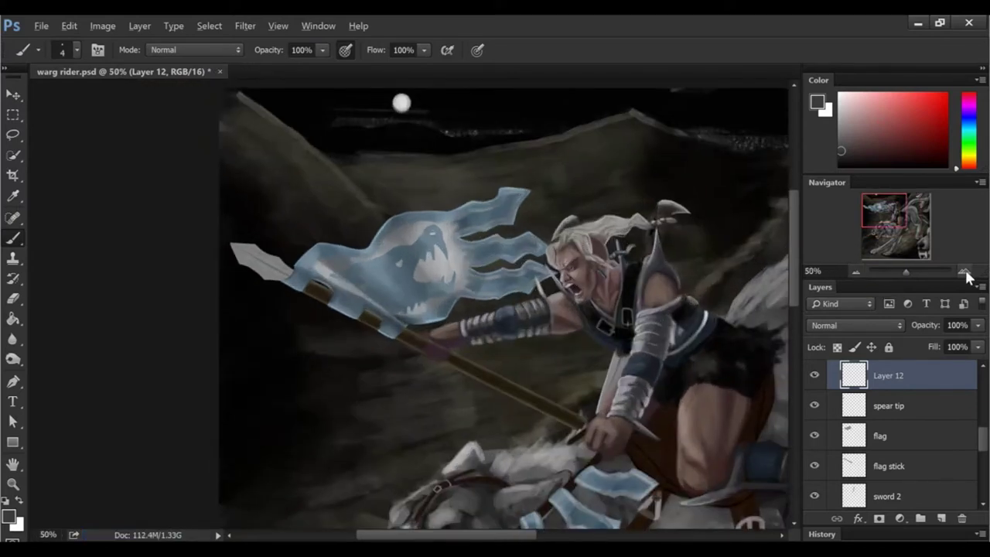
right_click(499, 303)
type("35")
key("Return")
scroll(232, 246, "up", 2)
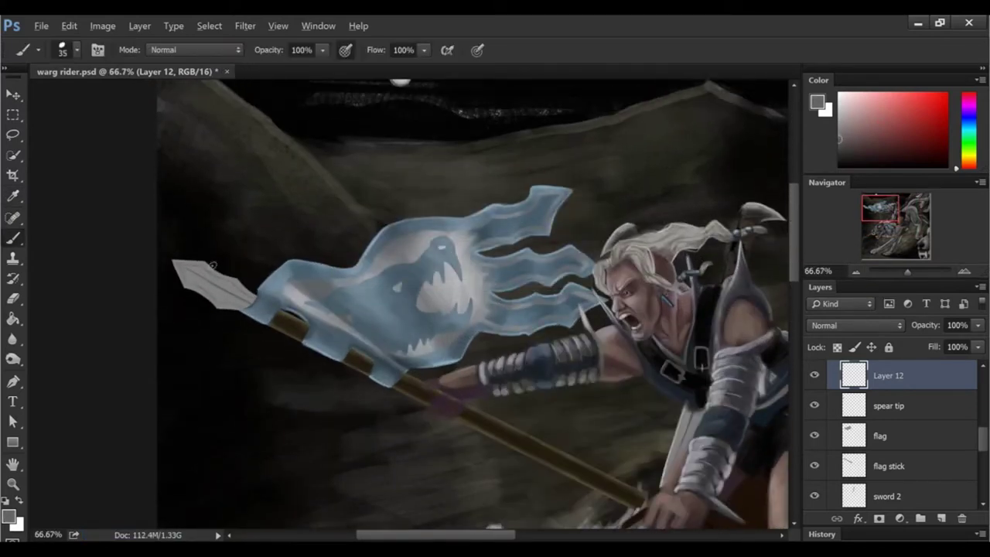
key("bracketleft")
key("bracketleft")
key("bracketleft")
Step: Paint the spear tip on Layer 12 in a lighter colour with a 10 px brush
left_click(889, 405)
left_click(854, 405, "ctrl")
left_click(888, 375)
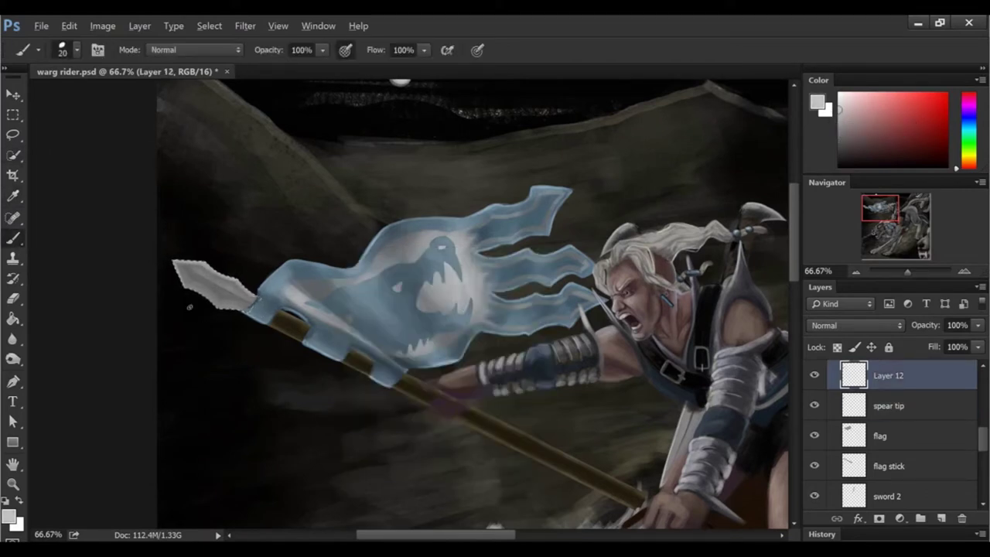
left_click(226, 275, "alt")
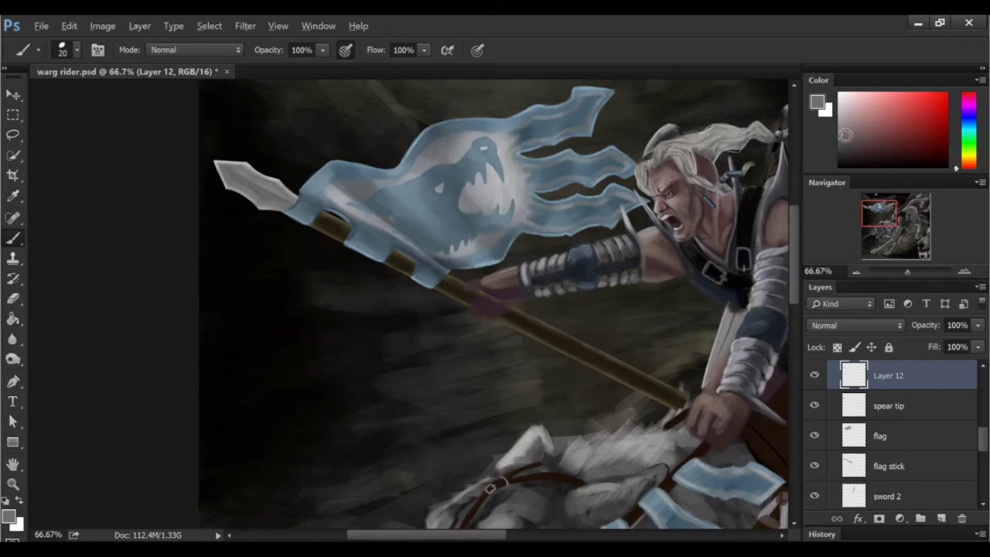
right_click(344, 196)
type("10")
key("Return")
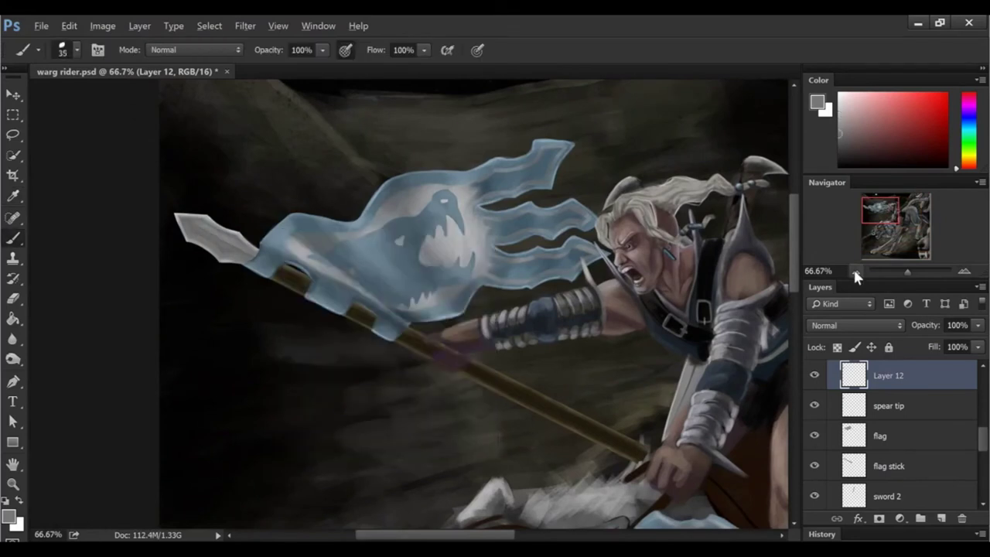
left_click(855, 272)
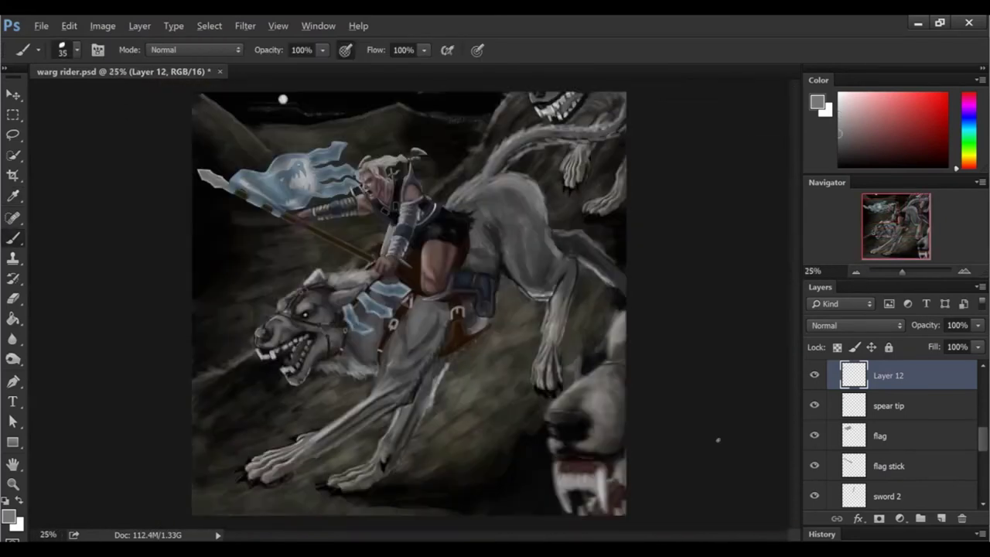
Step: Flip the canvas horizontally back to its original orientation and shrink the brush for spearhead detail
left_click(139, 26)
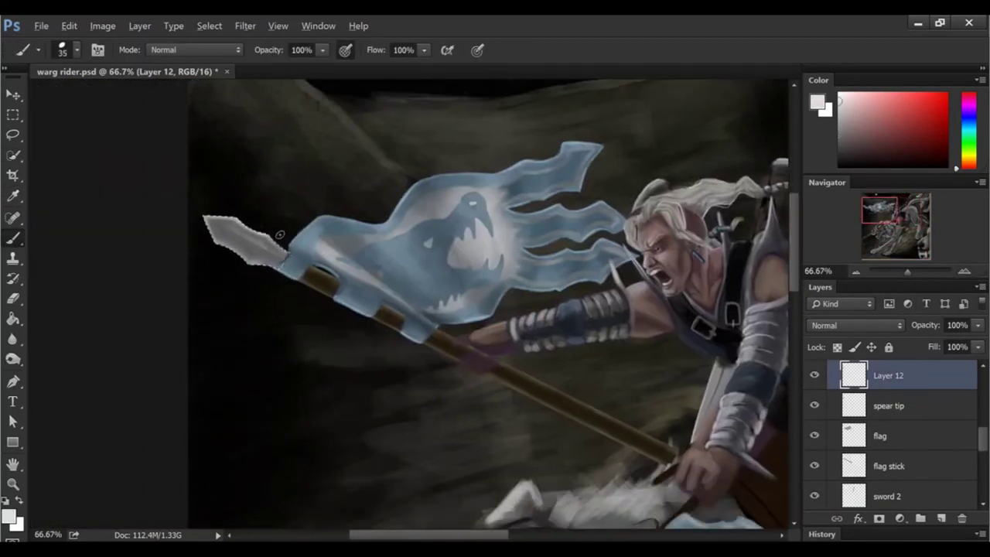
left_click(211, 29)
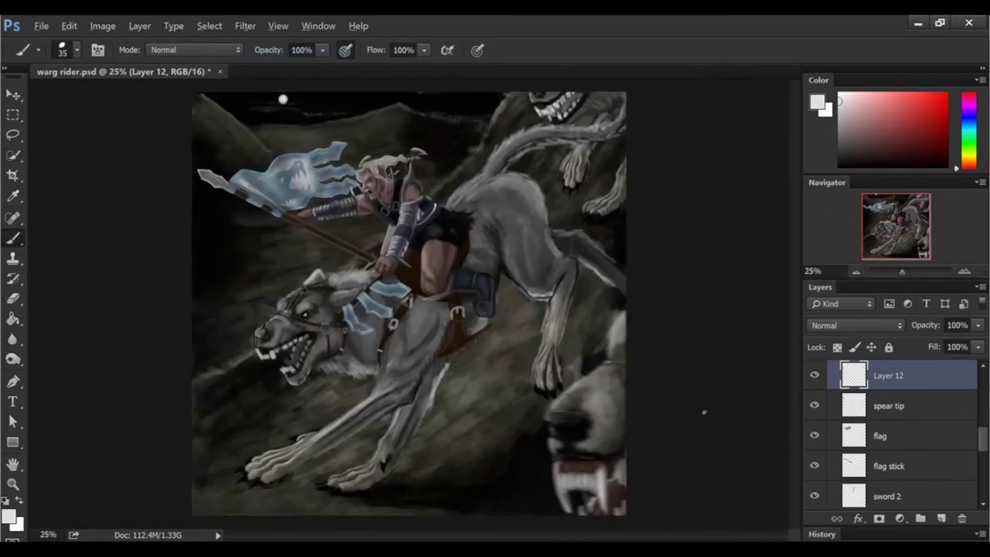
left_click(294, 236)
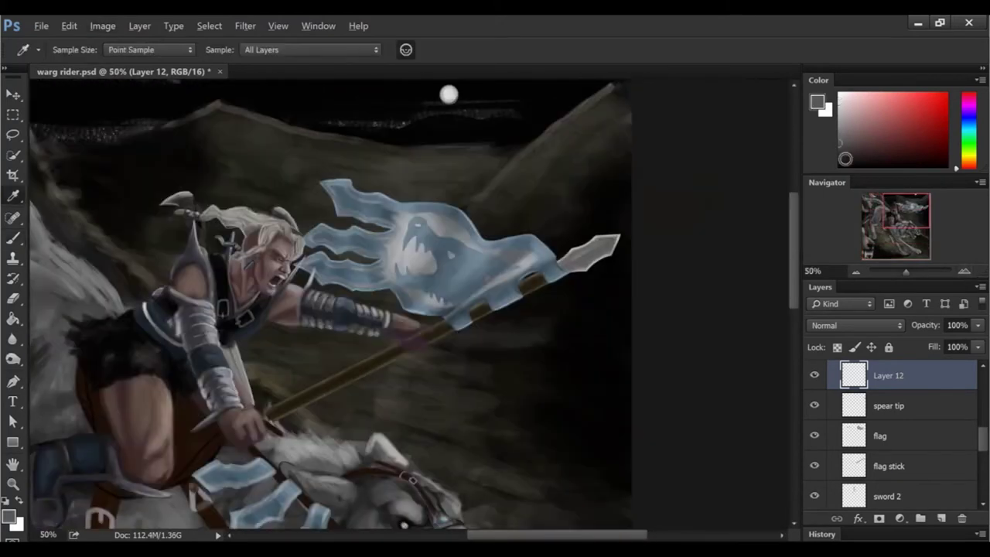
right_click(603, 280)
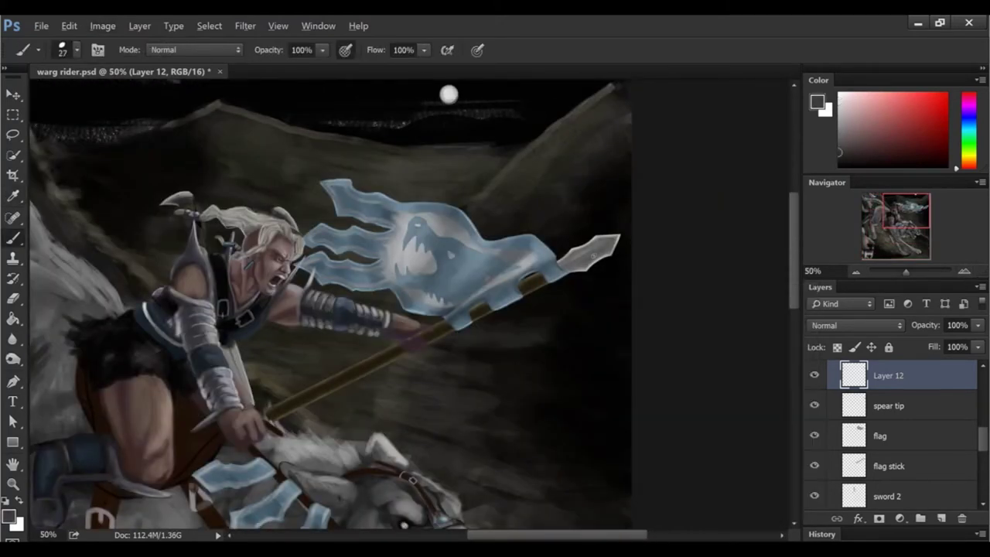
right_click(605, 241)
left_click_drag(614, 241, 560, 172)
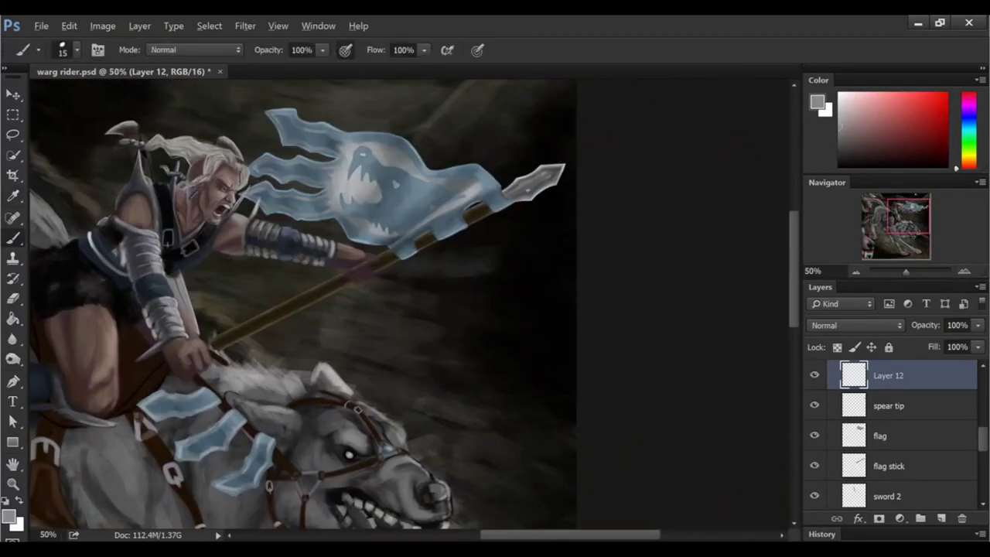
left_click(856, 271)
left_click(963, 271)
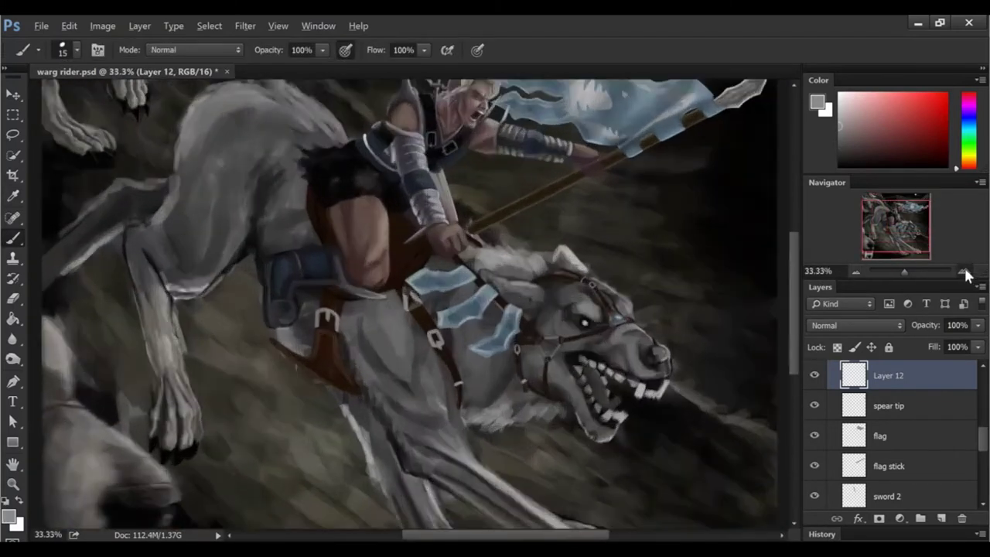
left_click(855, 272)
Step: Save warg rider, then flip the canvas vertically and horizontally to check the composition
left_click(41, 26)
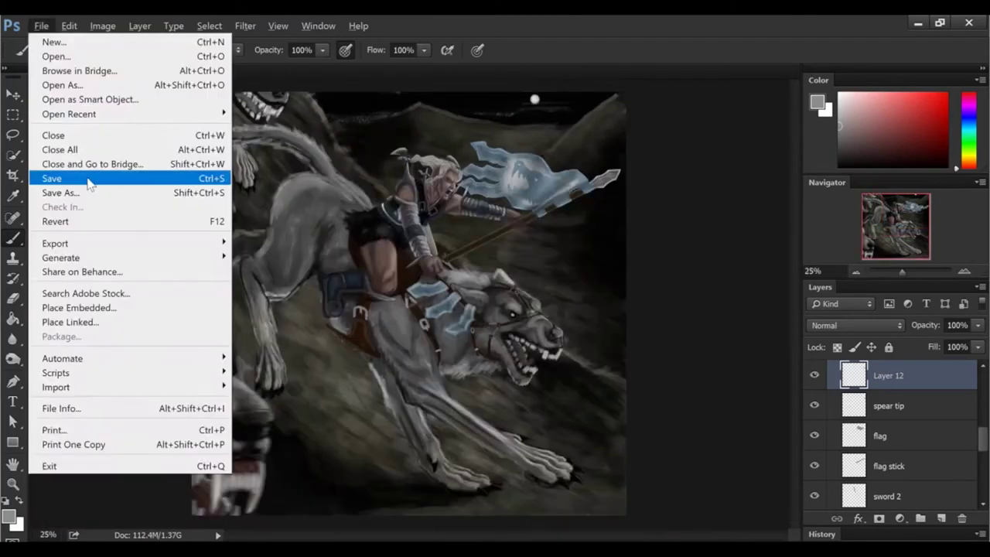
left_click(97, 178)
left_click(365, 244)
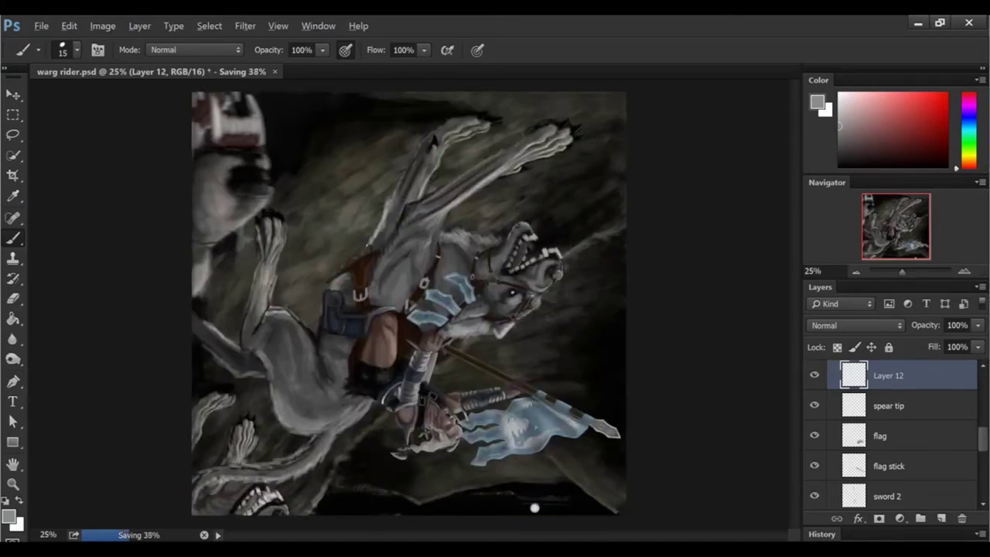
left_click(103, 26)
left_click(365, 229)
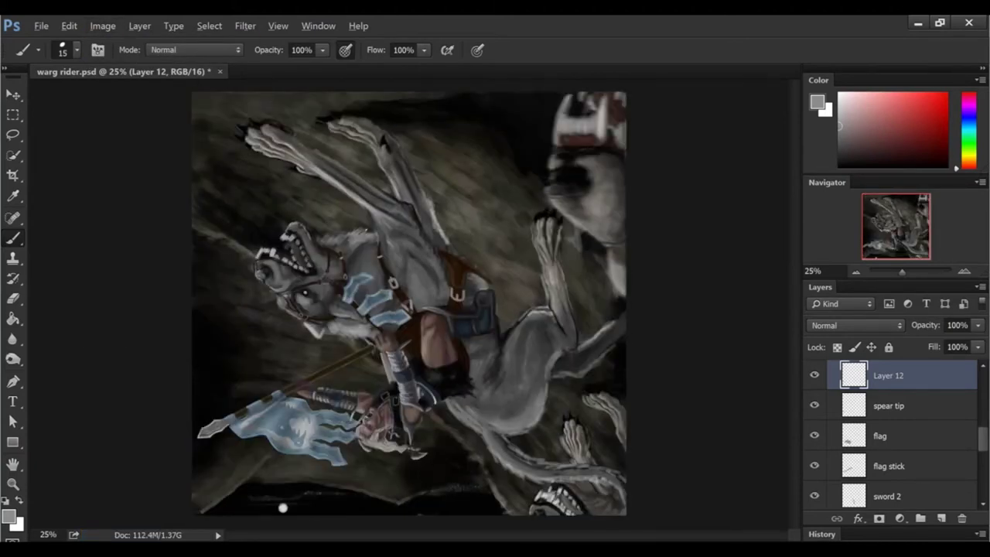
left_click(887, 406)
Step: Select the warg armour copy layer and flip the canvas vertically back upright
scroll(889, 433, "down", 2)
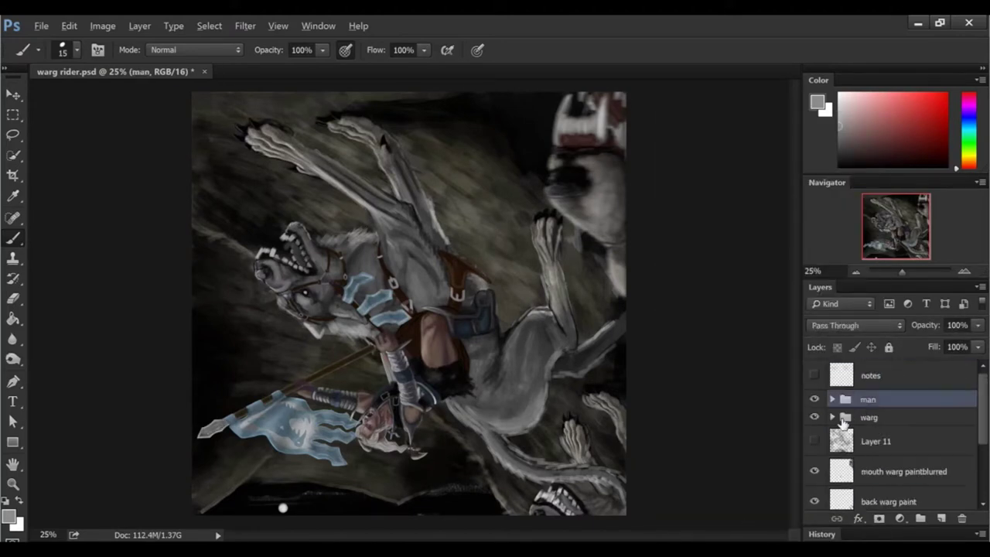
left_click(905, 441)
left_click(13, 297)
key("ctrl+plus")
left_click(854, 272)
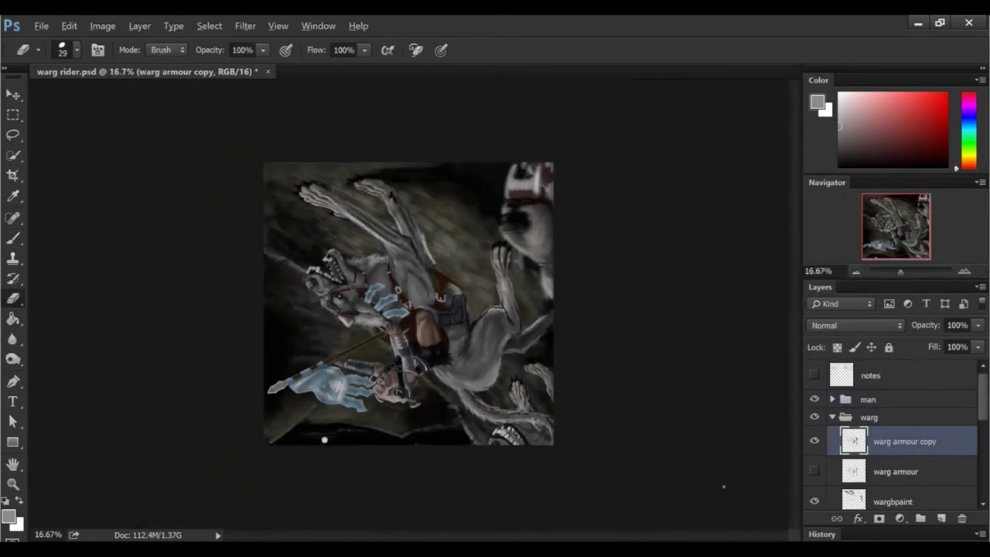
key("alt+i")
key("g")
key("v")
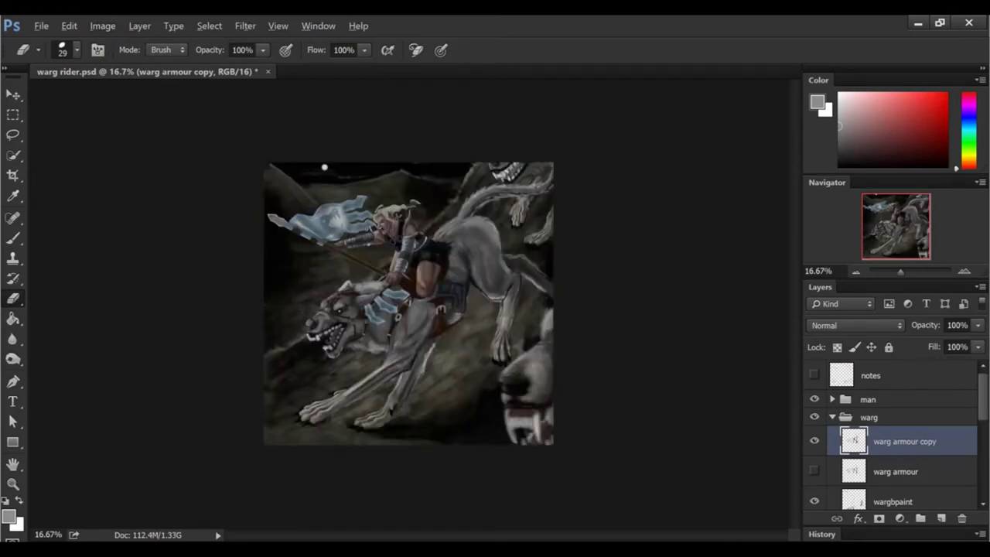
Step: Zoom in on the rider's head and select the hair layer in the man group
key("ctrl+plus")
key("ctrl+plus")
key("ctrl+plus")
scroll(788, 330, "up", 1)
left_click(832, 399)
left_click(880, 423)
key("ctrl+plus")
scroll(791, 304, "up", 2)
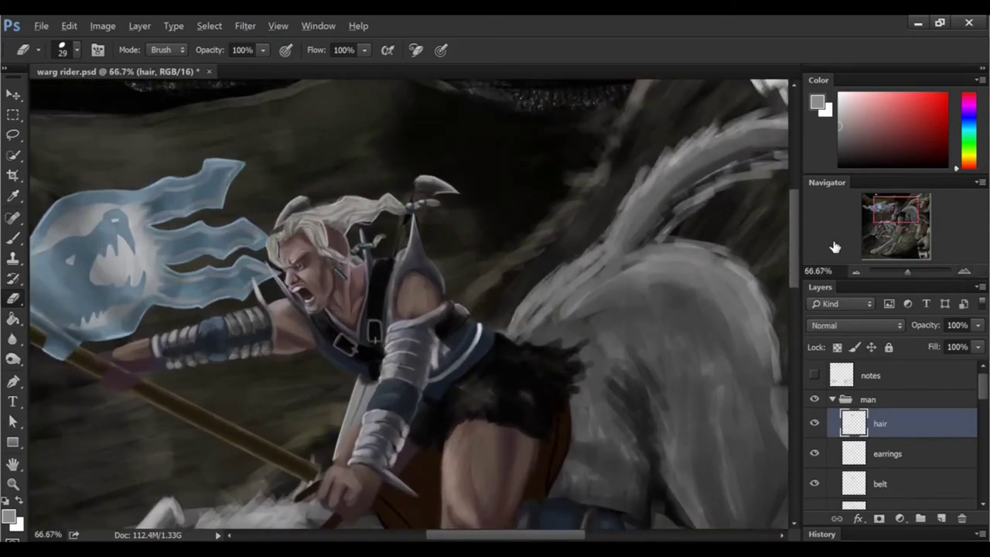
Step: Sample the blond hair colour and add a new layer above the hair layer
key("b")
left_click(347, 214, "alt")
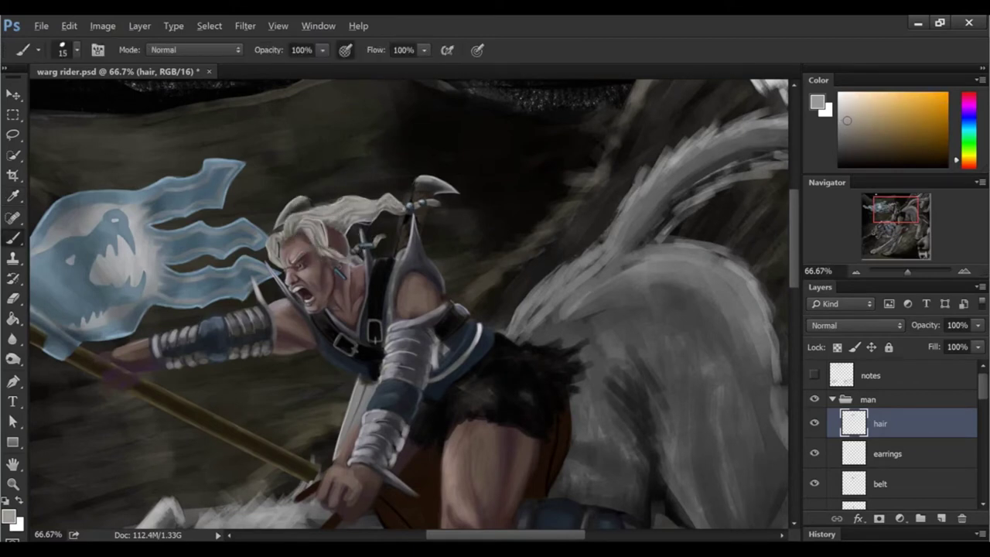
left_click(940, 517)
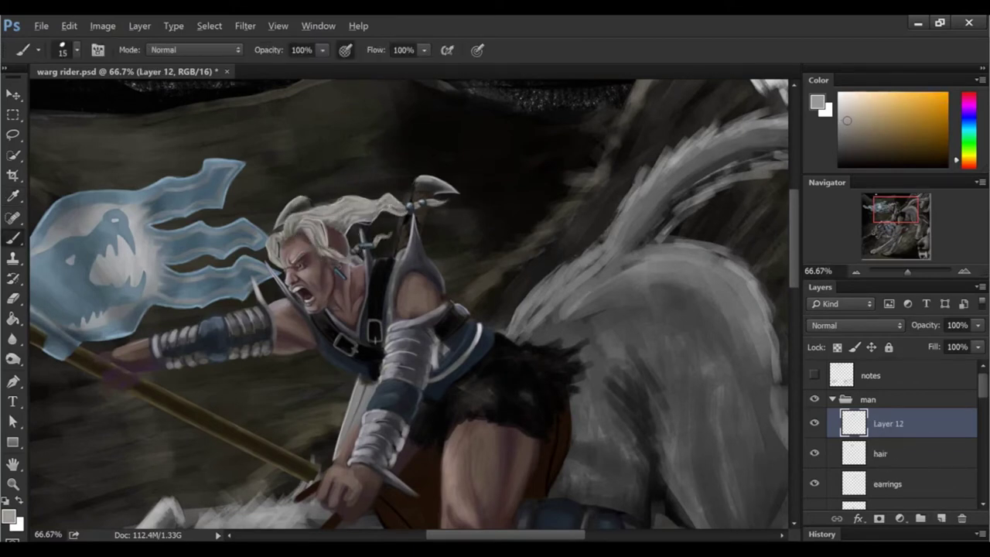
left_click(270, 246, "alt")
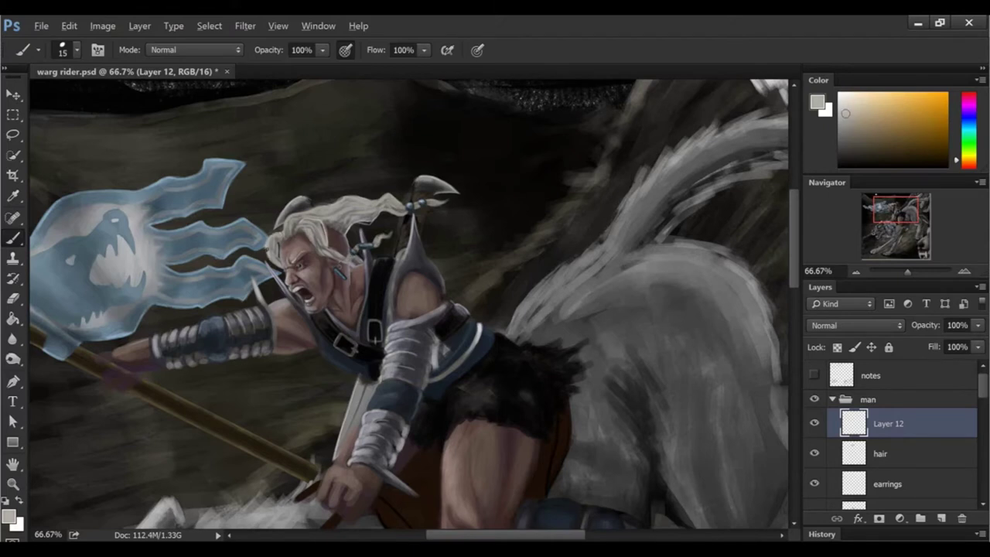
left_click(851, 136)
left_click(292, 227, "alt")
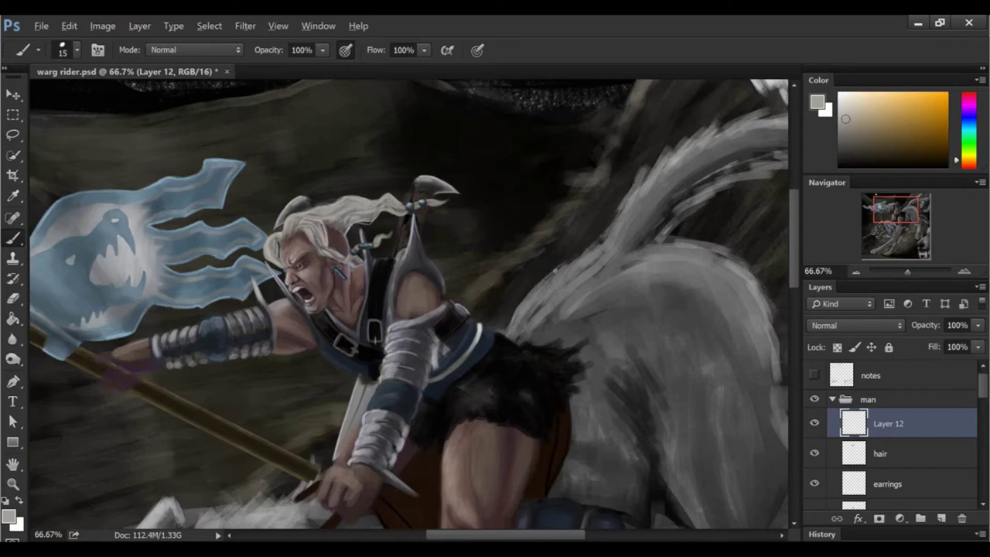
Step: Sample darker shadow, lighter highlight and mid-grey tones from the rider's hair
left_click(856, 131)
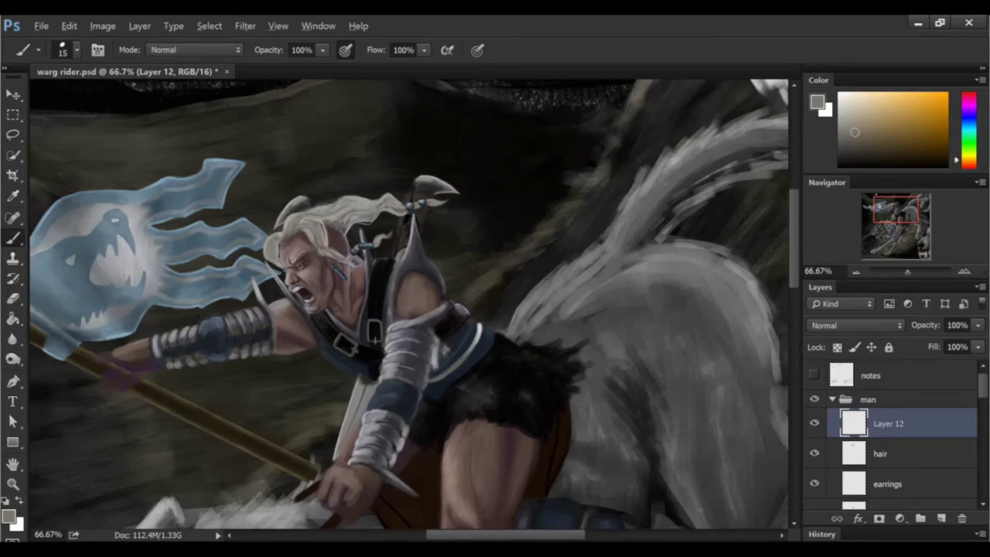
left_click(321, 246, "alt")
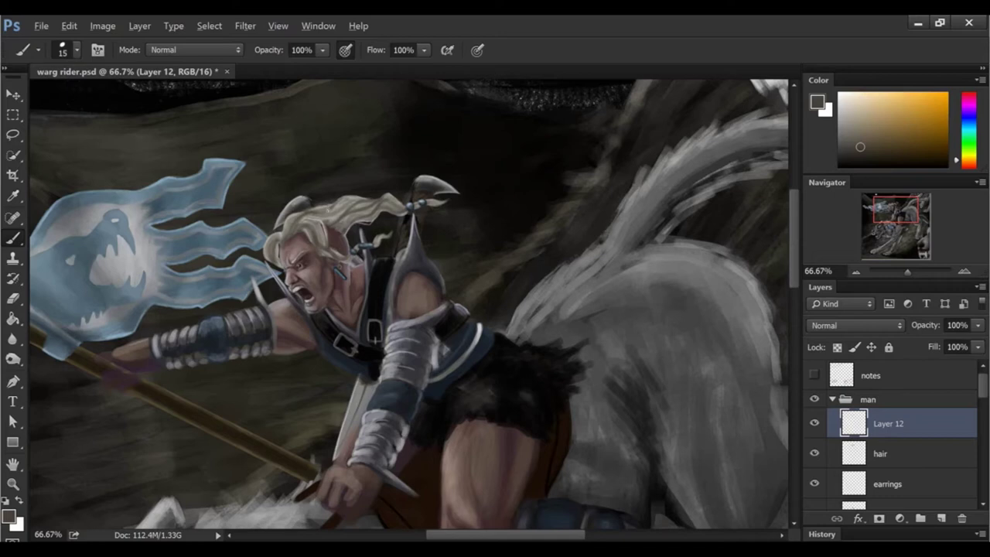
left_click(331, 208, "alt")
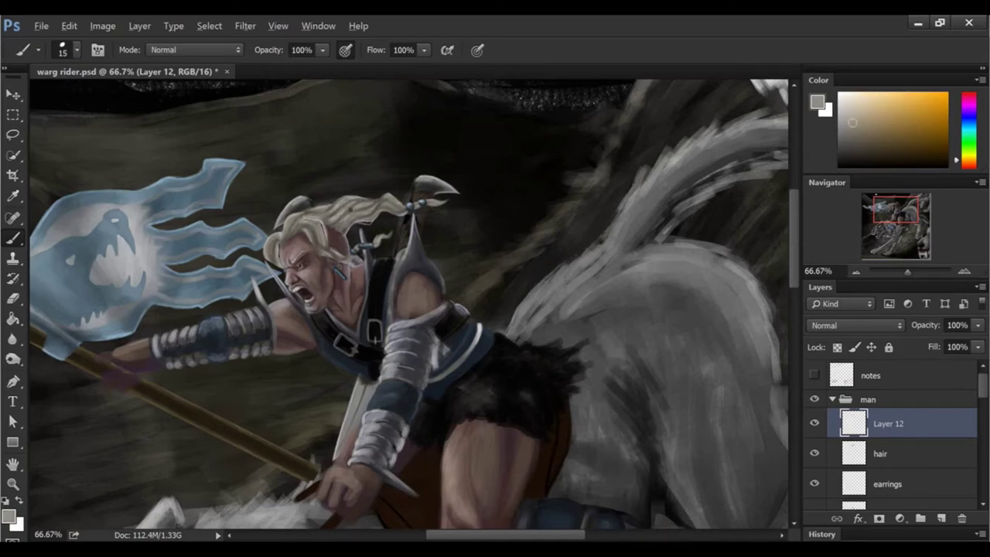
left_click(291, 222, "alt")
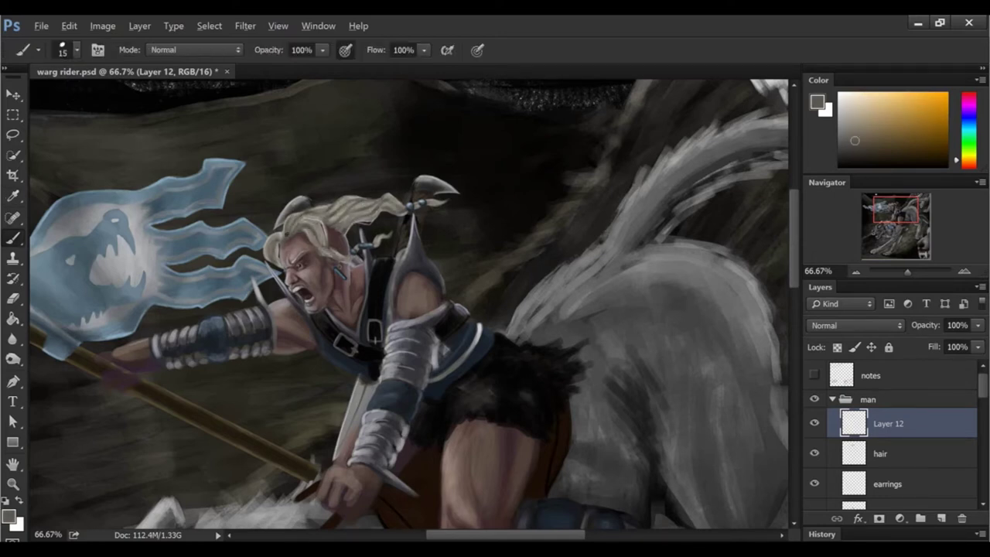
left_click(348, 223, "alt")
left_click(286, 224, "alt")
Step: Shrink the brush to 6 px for fine hair strands, then zoom out
right_click(411, 195)
type("6")
key("Return")
left_click(466, 247, "alt")
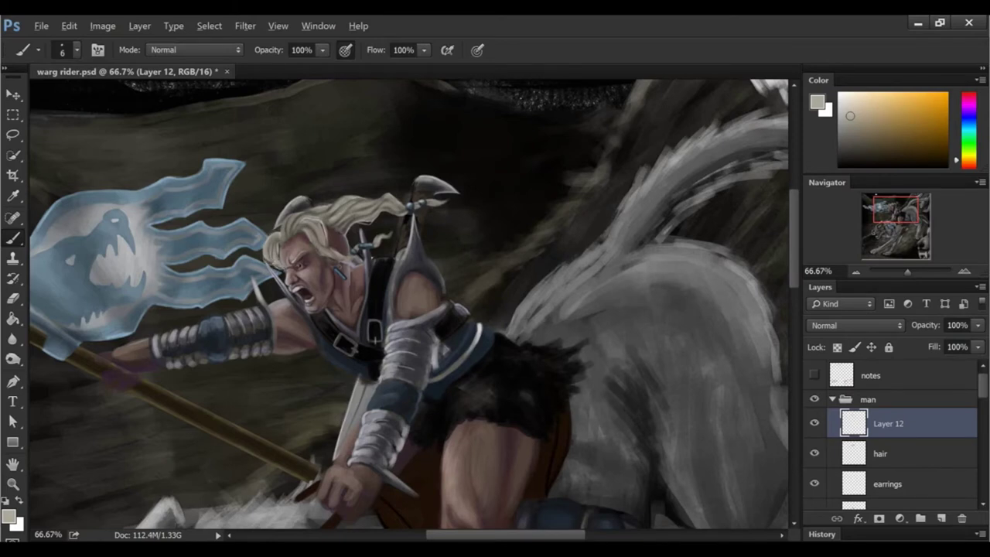
key("ctrl+minus")
key("ctrl+minus")
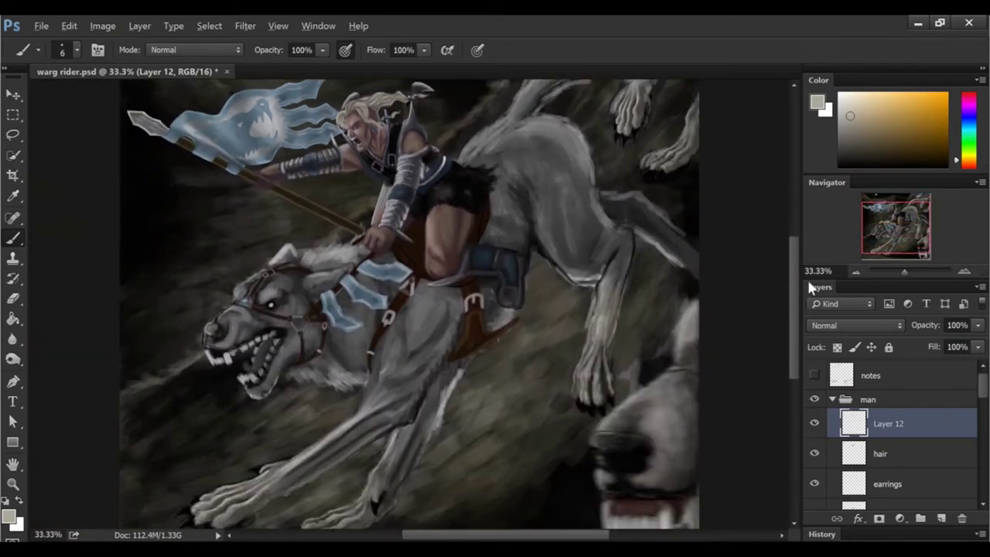
Step: Select the wargbpaint layer in the warg group, reset colours and set a 117 px brush
left_click(832, 399)
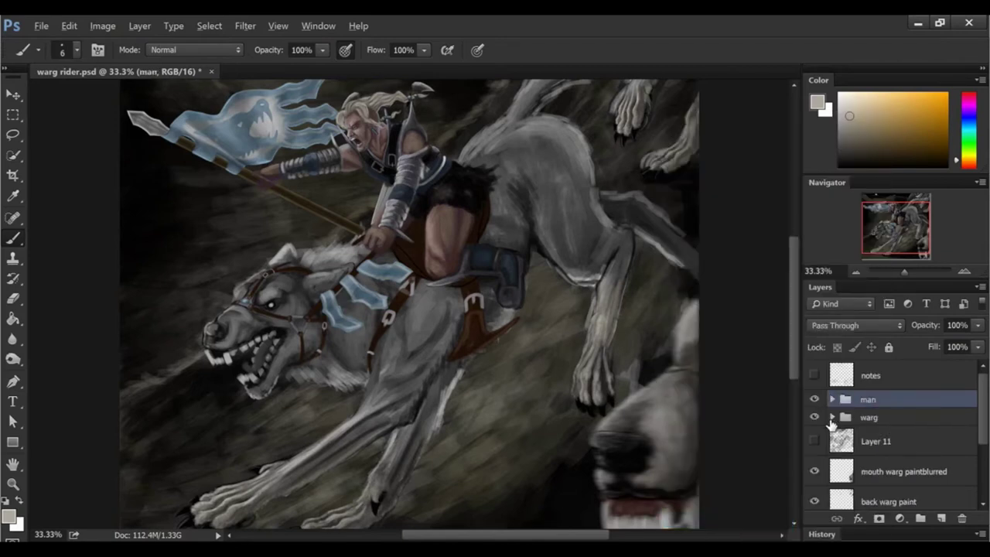
left_click(833, 417)
left_click(866, 426)
left_click(813, 426)
key("d")
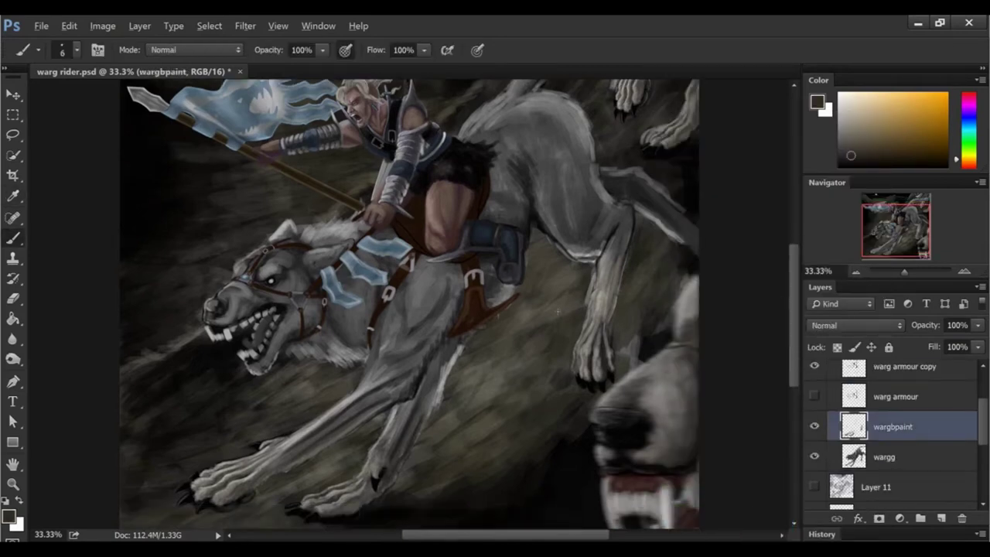
right_click(781, 302)
type("117")
key("Return")
Step: Add a new layer above wargbpaint and paint a light grey stroke along the warg's leg
key("ctrl+shift+alt+n")
left_click(531, 163, "alt")
left_click(551, 220, "alt")
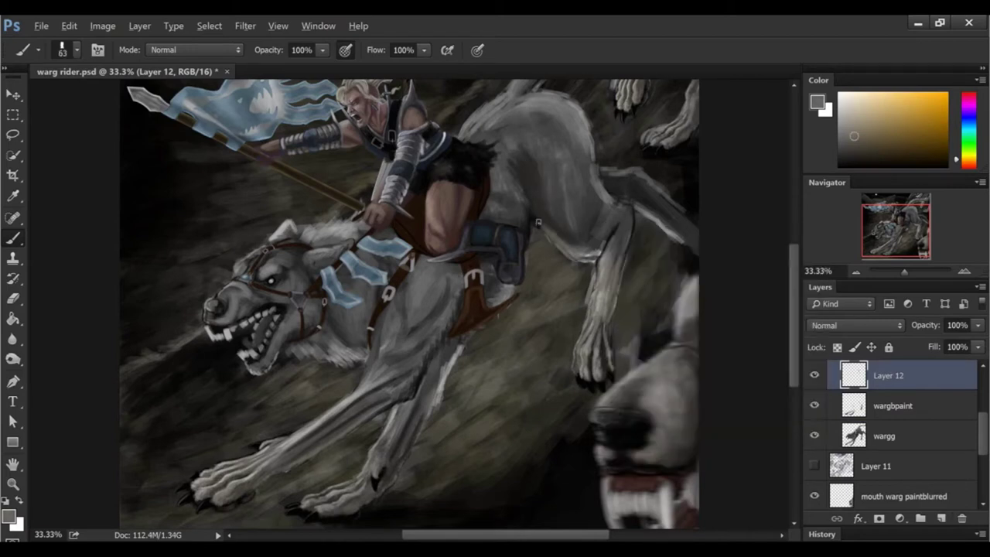
scroll(796, 305, "down", 1)
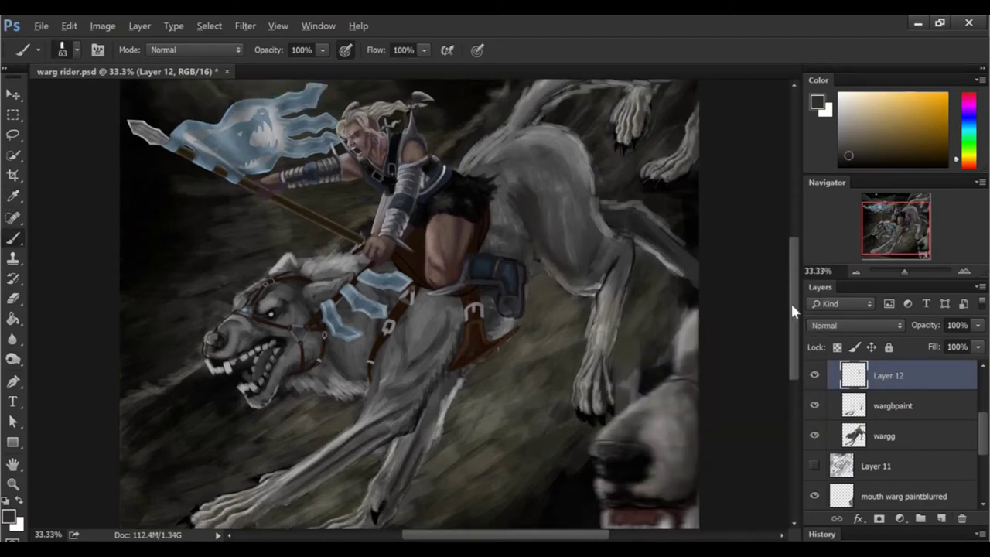
scroll(797, 307, "down", 1)
left_click(458, 329, "alt")
left_click_drag(456, 325, 424, 383)
Step: Sample darker and lighter fur greys and reduce the brush to 37 px
left_click(422, 385, "alt")
left_click(417, 360, "alt")
left_click(453, 343, "alt")
right_click(541, 309)
left_click_drag(641, 354, 625, 347)
key("Return")
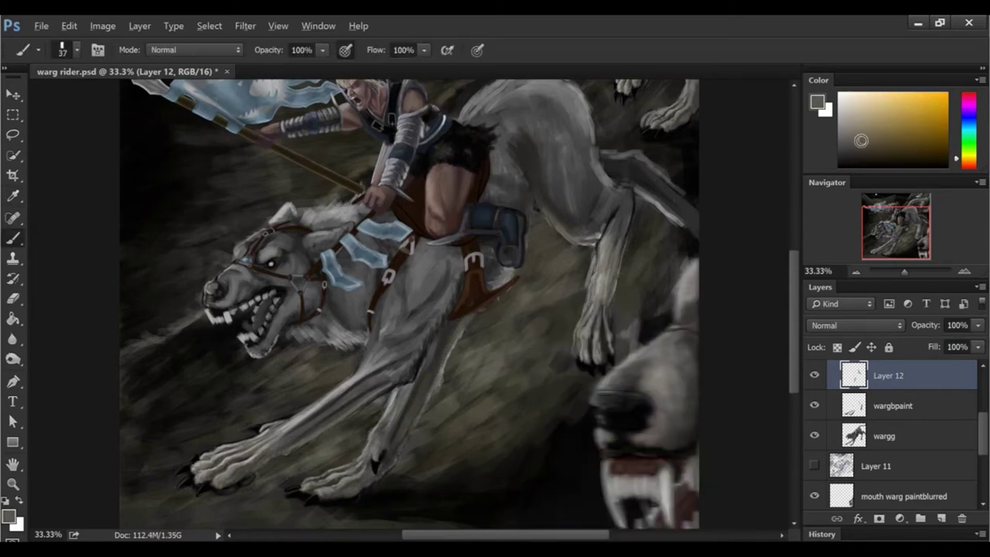
Step: Sample a range of lighter and darker grey fur tones from the warg
left_click(418, 408, "alt")
left_click(466, 326, "alt")
left_click(453, 334, "alt")
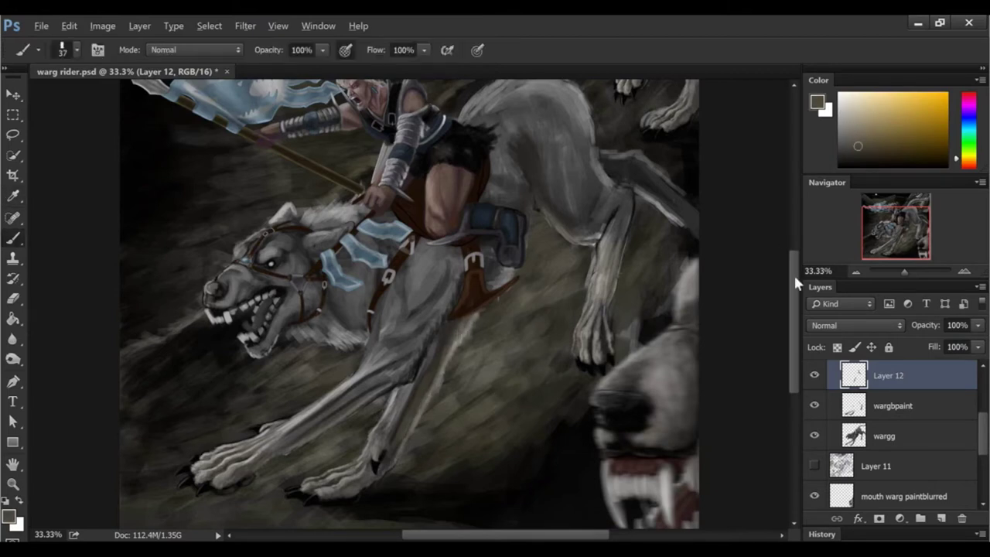
scroll(797, 284, "up", 2)
left_click(556, 259, "alt")
left_click(583, 275, "alt")
scroll(778, 232, "up", 2)
right_click(627, 297)
key("Escape")
left_click(628, 285, "alt")
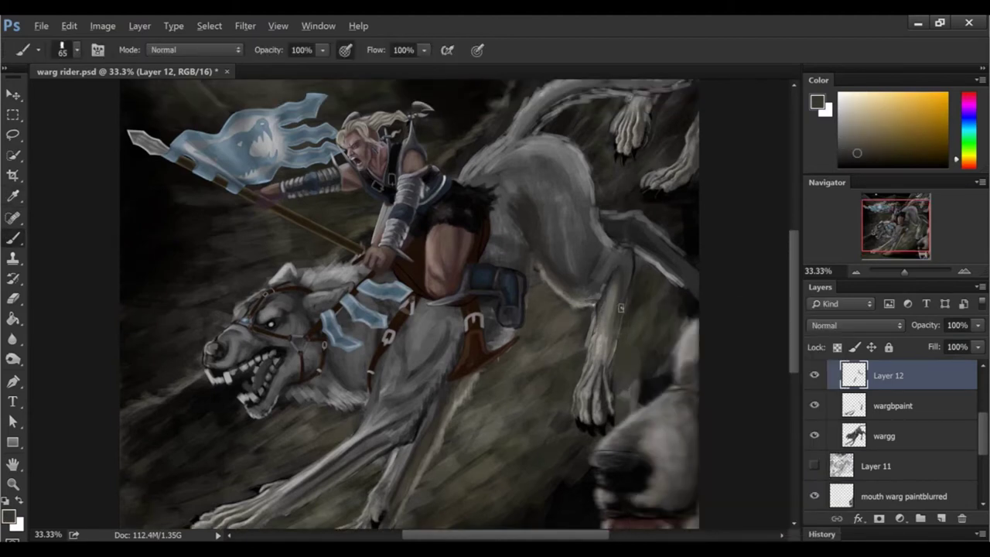
Step: Paint light grey highlight strokes on the warg's front paw
scroll(785, 336, "down", 4)
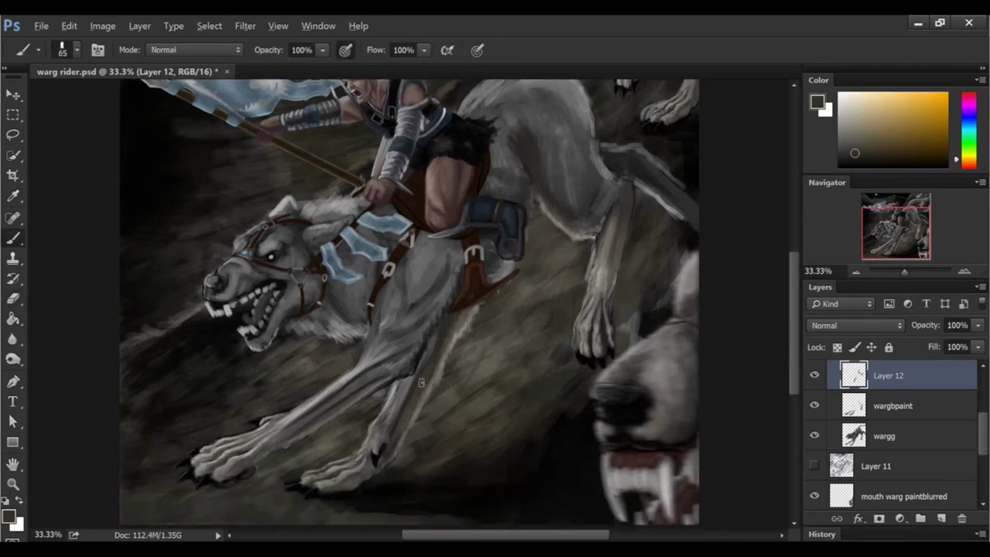
left_click(341, 381, "alt")
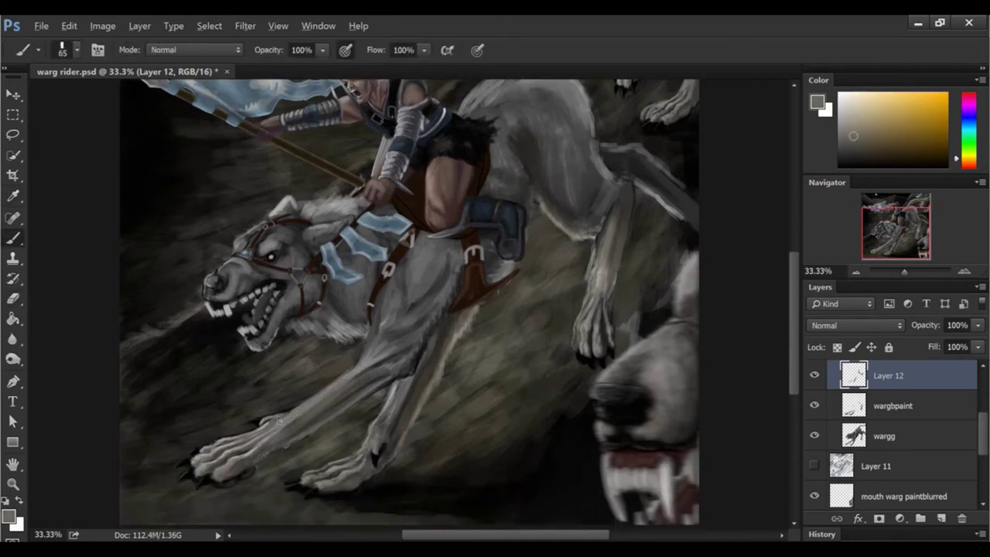
left_click(646, 381, "alt")
right_click(429, 303)
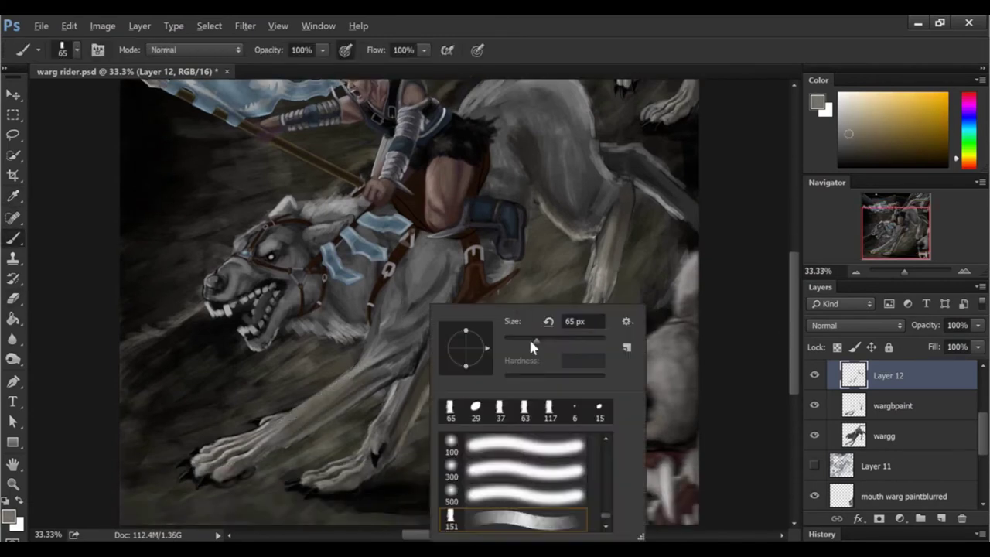
left_click(232, 457, "alt")
left_click_drag(317, 473, 360, 468)
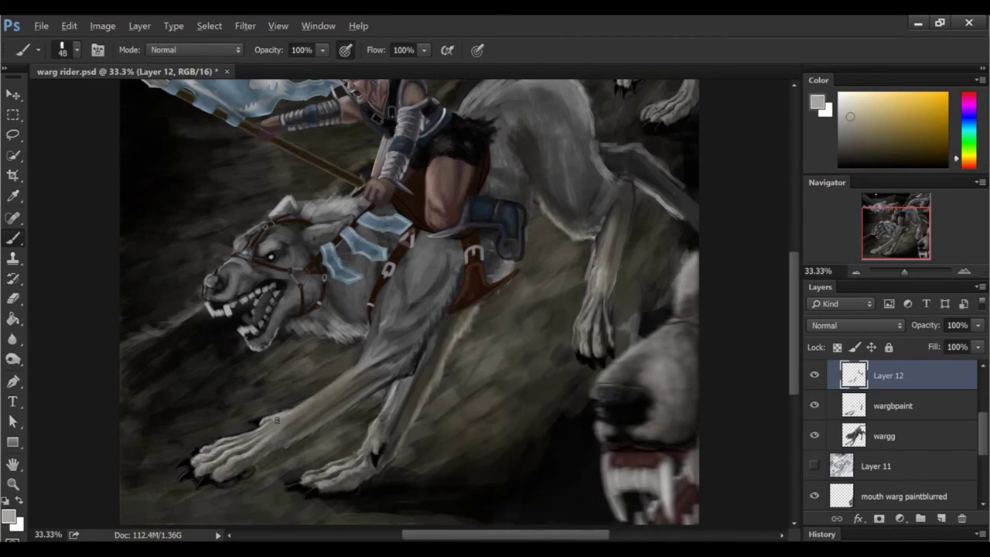
Step: Sample darker and lighter greys from the warg's fur
scroll(339, 382, "down", 1)
scroll(283, 100, "down", 1)
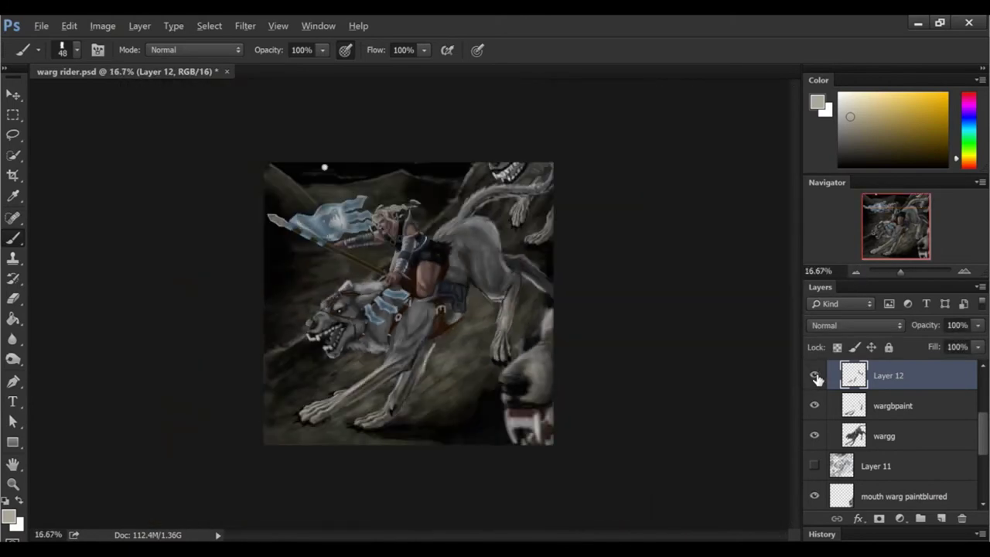
scroll(325, 166, "up", 2)
left_click(286, 406, "alt")
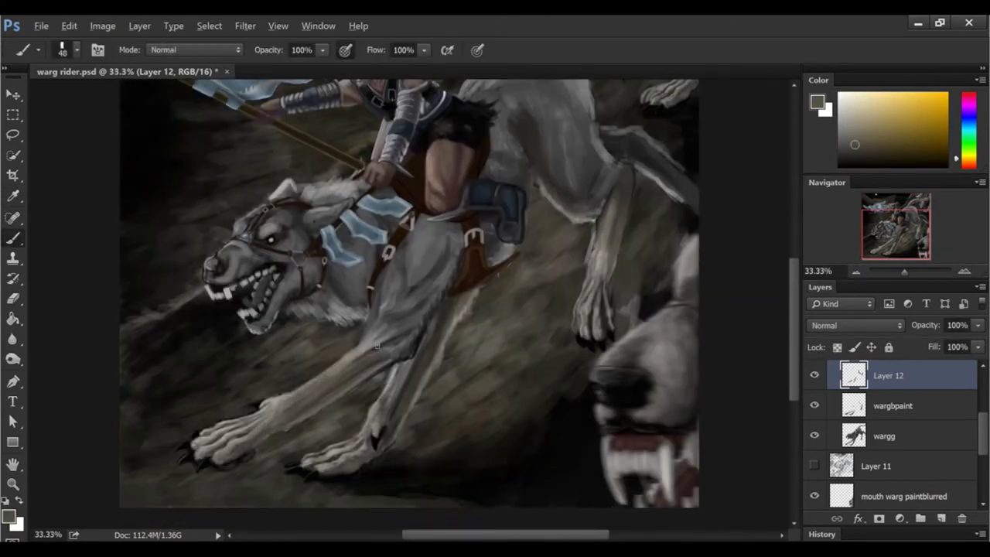
scroll(377, 348, "up", 1)
left_click(611, 300, "alt")
left_click(631, 218, "alt")
Step: Zoom out and flip the whole canvas horizontally via Image Rotation
left_click(855, 271)
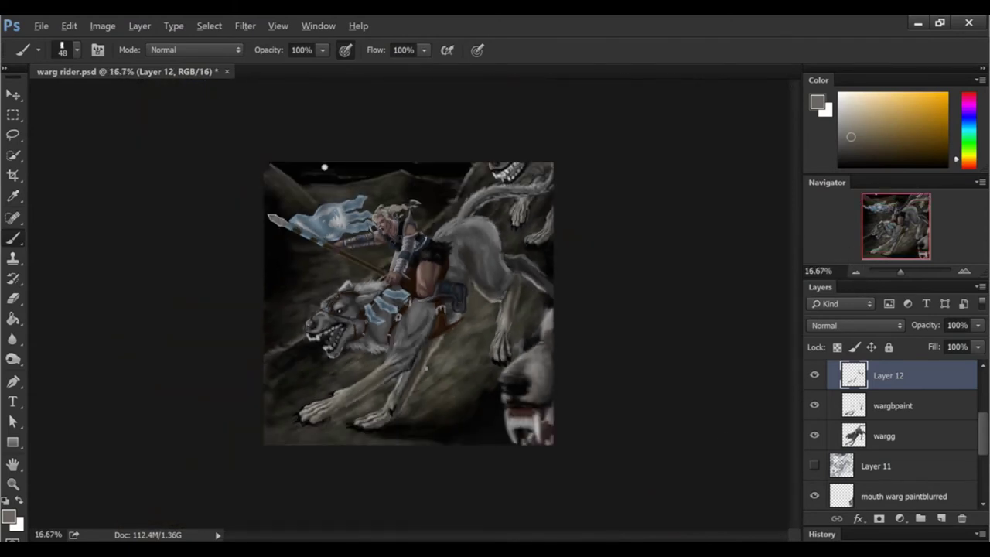
left_click(103, 25)
left_click(306, 226)
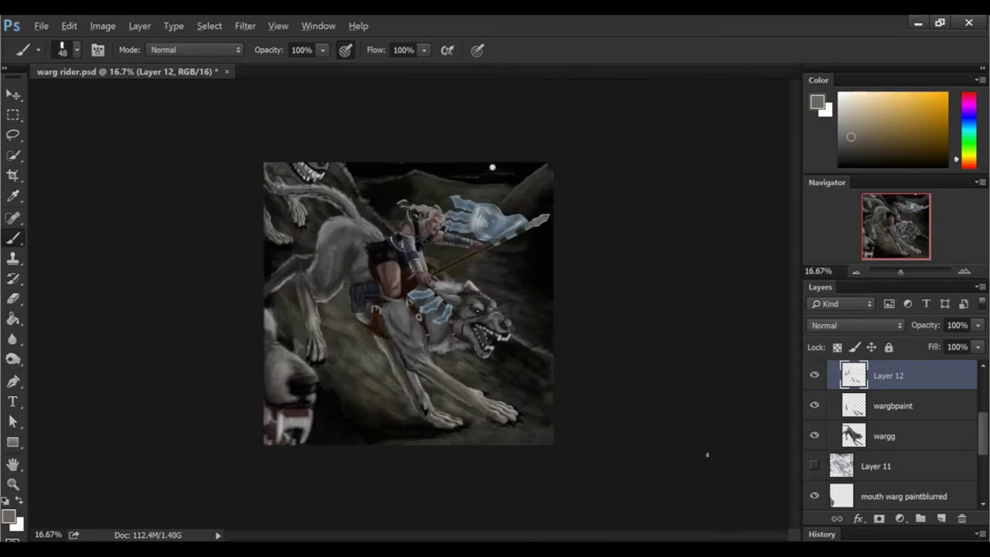
Step: Zoom in and select Layer 12 with the brush for painting
key("ctrl+plus")
key("ctrl+plus")
left_click(884, 435)
key("e")
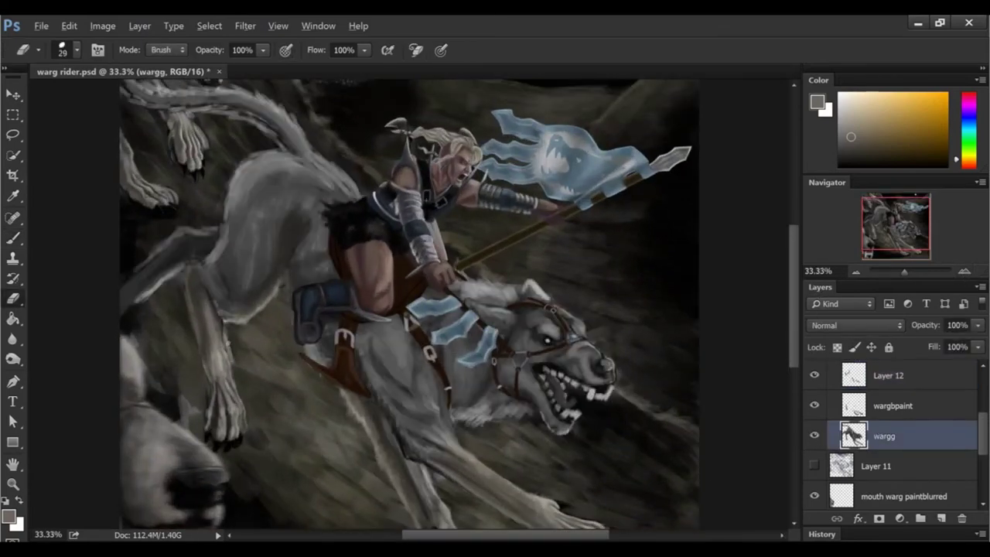
left_click(842, 409)
left_click(851, 375)
key("b")
Step: Paint light grey fur strokes on the warg's shoulder
left_click(258, 287, "alt")
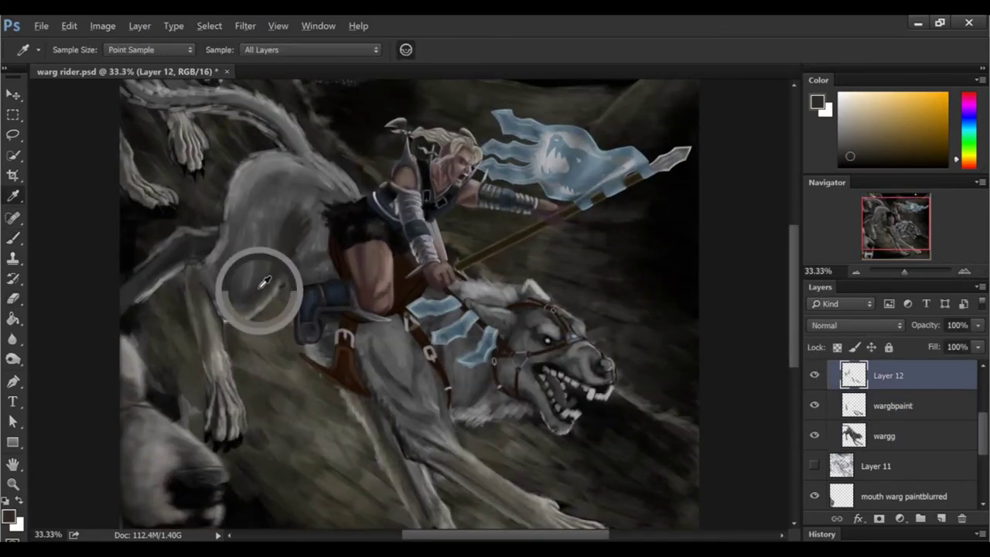
left_click(219, 285, "alt")
left_click(300, 253, "alt")
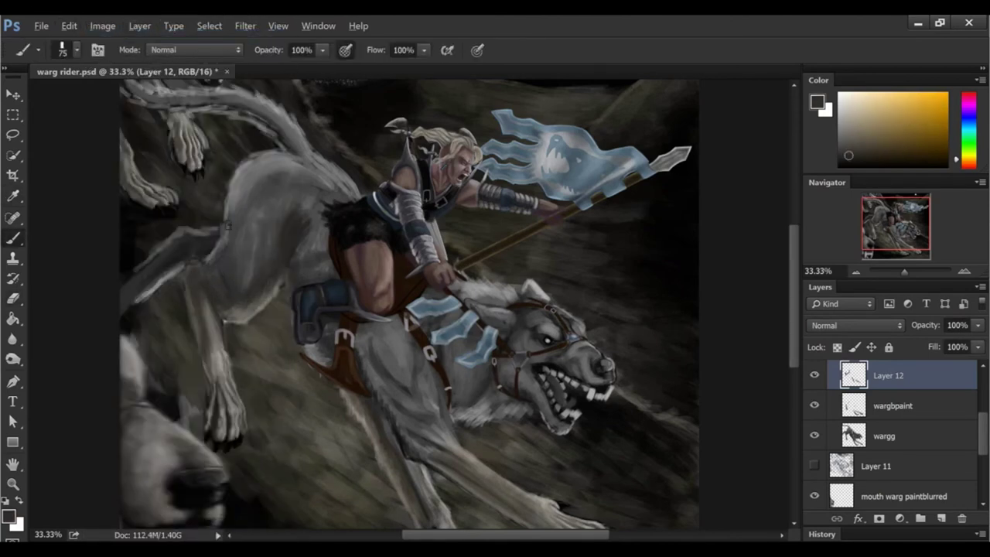
left_click(249, 228, "alt")
right_click(253, 229)
key("Escape")
left_click_drag(262, 255, 294, 221)
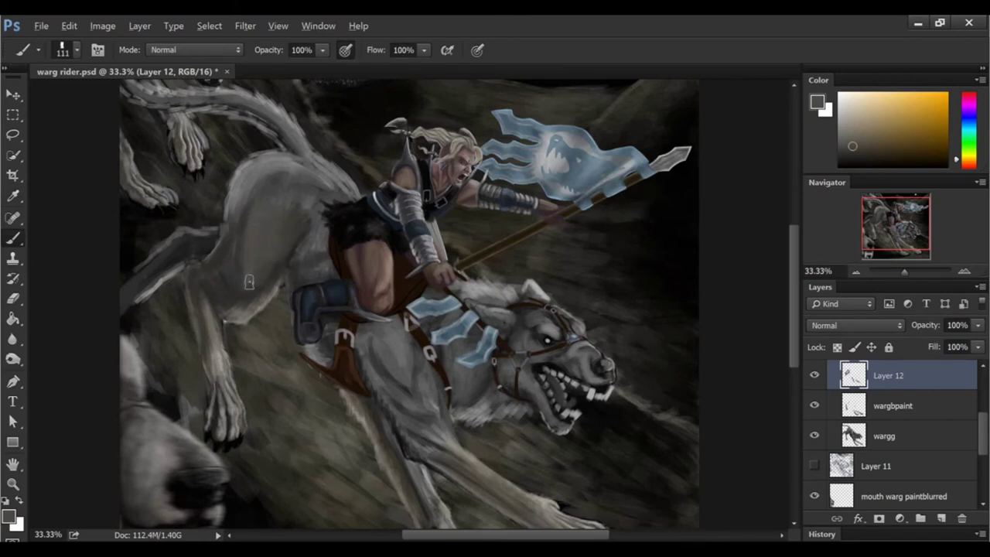
left_click_drag(239, 201, 244, 293)
left_click_drag(221, 259, 201, 278)
Step: Add darker strokes on the shoulder and upper hip, then highlight strokes across them
left_click(255, 244, "alt")
left_click_drag(224, 209, 254, 242)
left_click_drag(255, 167, 236, 205)
left_click(232, 210, "alt")
left_click_drag(229, 216, 227, 263)
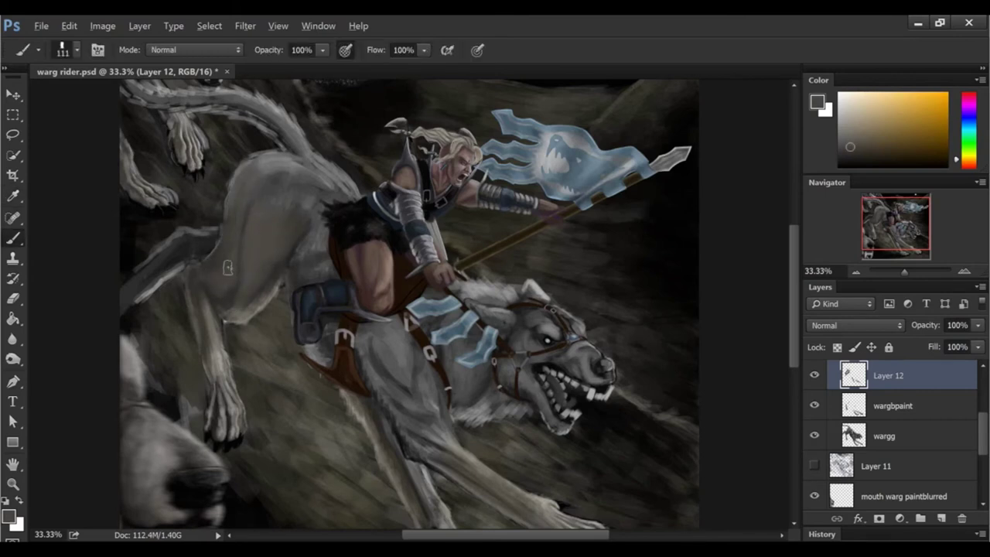
left_click(191, 271, "alt")
left_click_drag(232, 216, 298, 167)
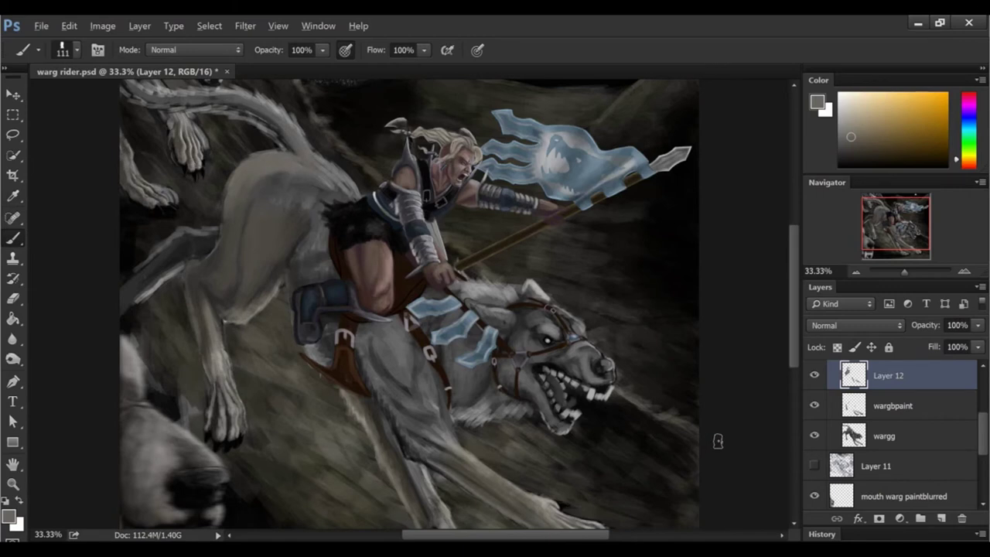
Step: Sample nearby greys and reduce the brush to 44 px
left_click(218, 271, "alt")
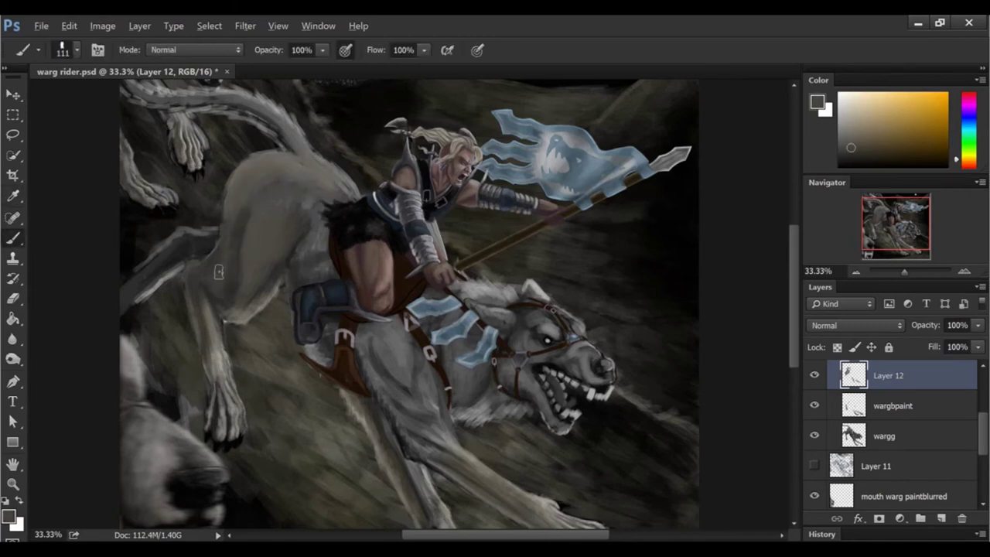
left_click(274, 205, "alt")
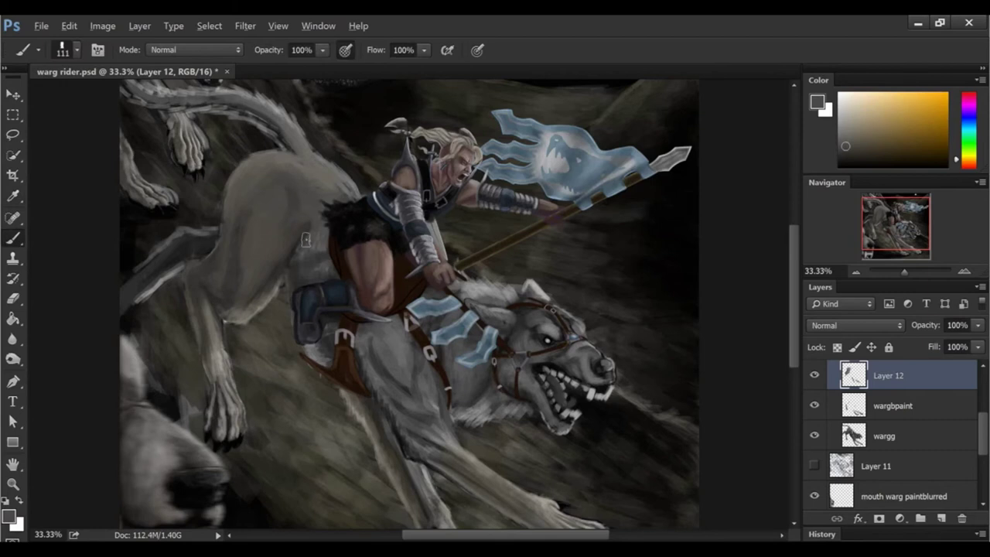
left_click(322, 180, "alt")
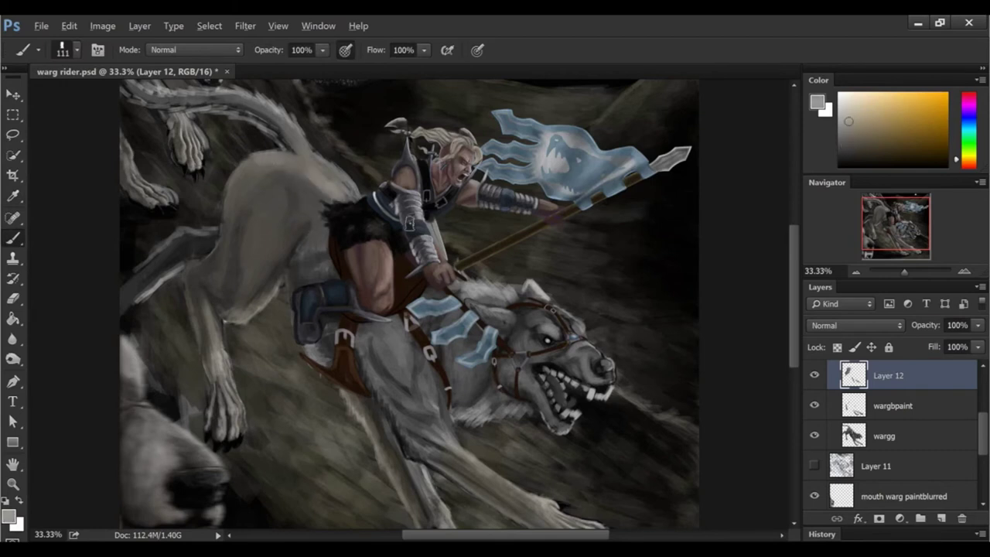
left_click(325, 190, "alt")
right_click(457, 202)
type("44")
key("Return")
left_click(259, 153, "alt")
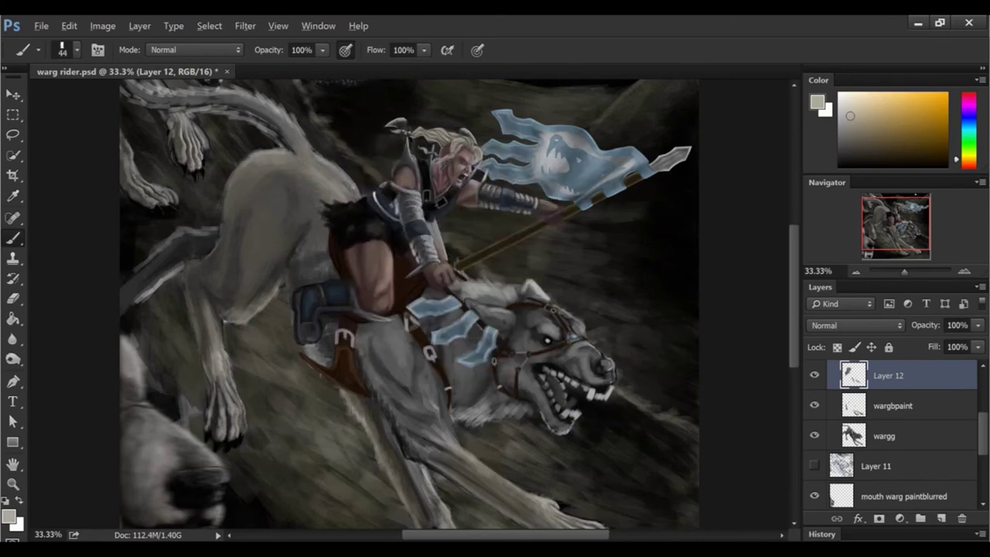
Step: Sample lighter and darker fur greys while zooming out on the warg
left_click(337, 180, "alt")
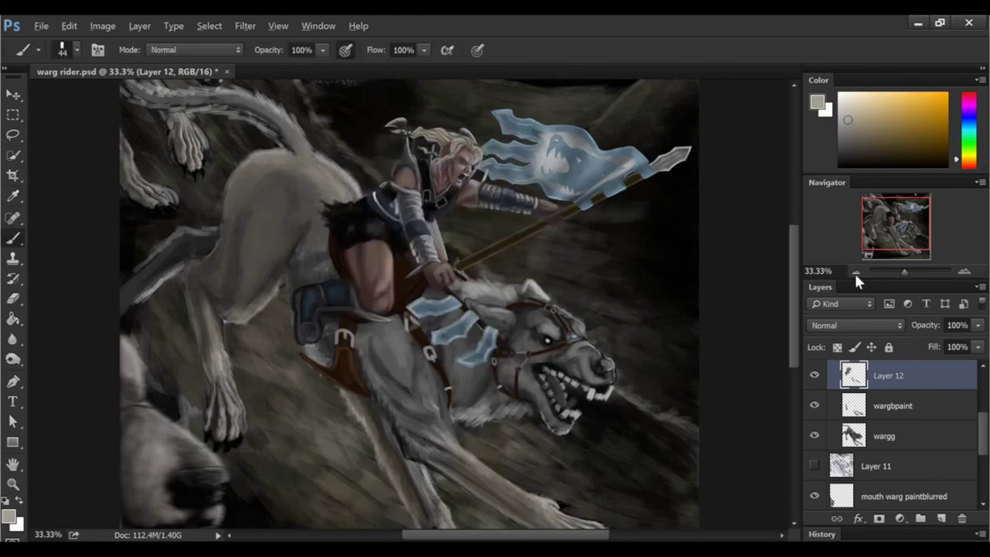
left_click(855, 273)
key("i")
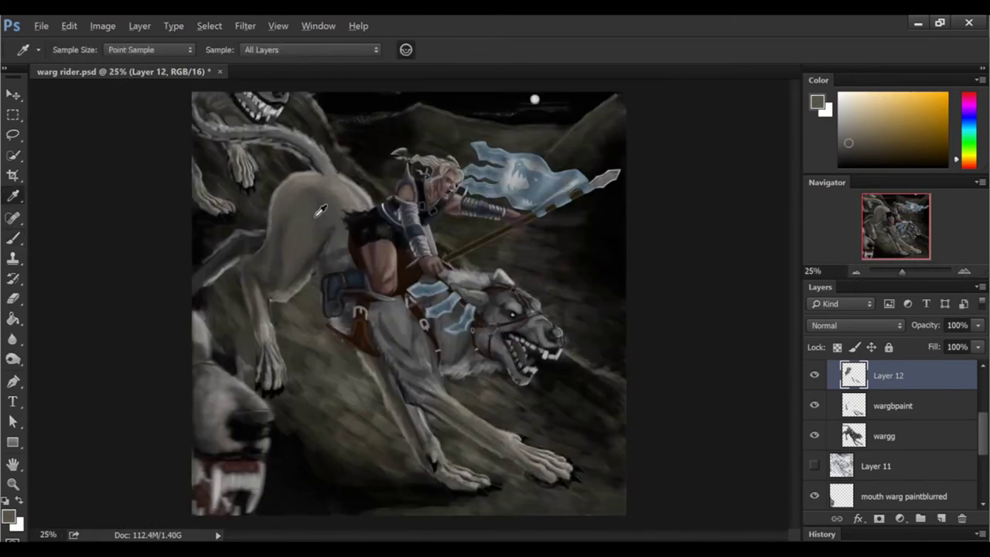
key("b")
right_click(415, 246)
left_click(299, 243, "alt")
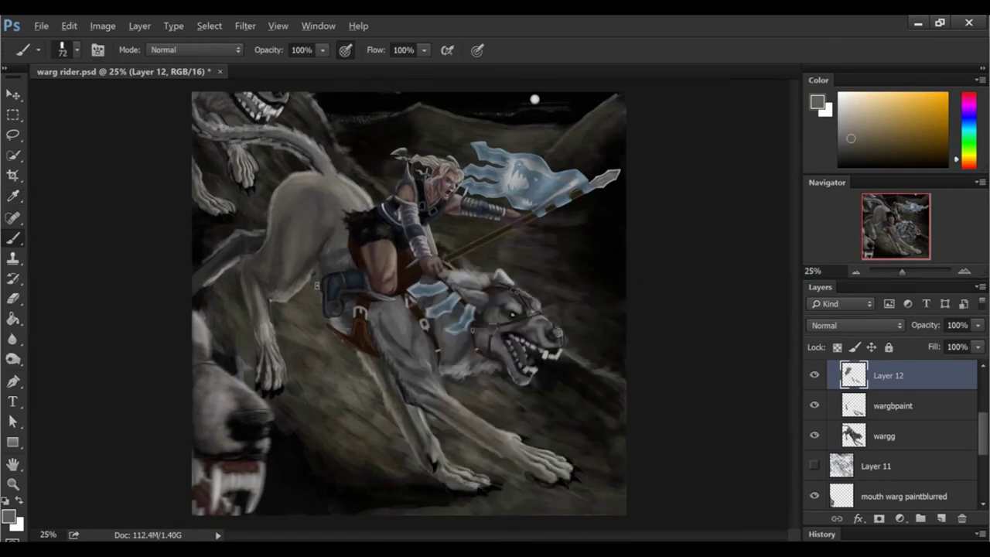
left_click(319, 245, "alt")
left_click(325, 288, "alt")
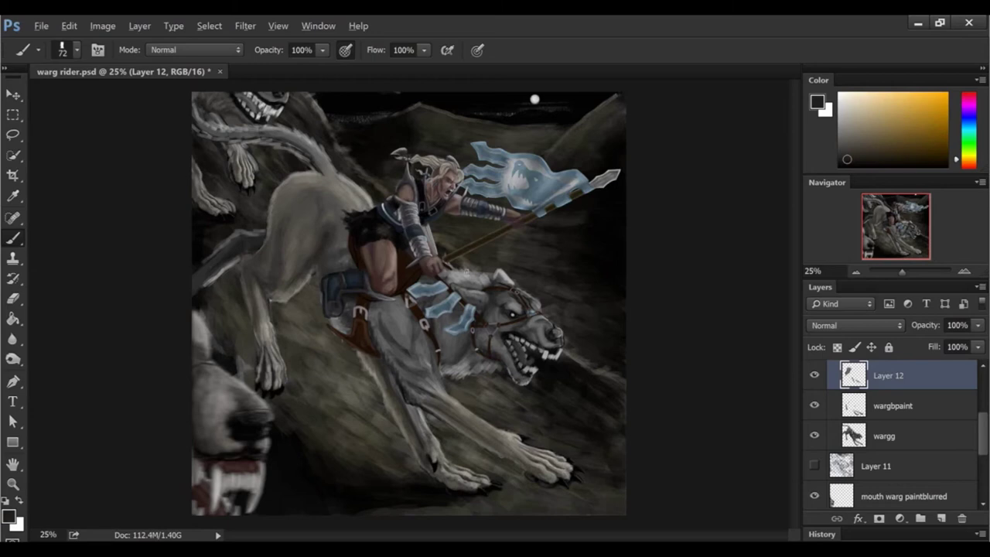
left_click(855, 271)
left_click(287, 280, "alt")
Step: Reset the colour to black, pan over the warg and zoom out to the whole image
scroll(449, 224, "up", 2)
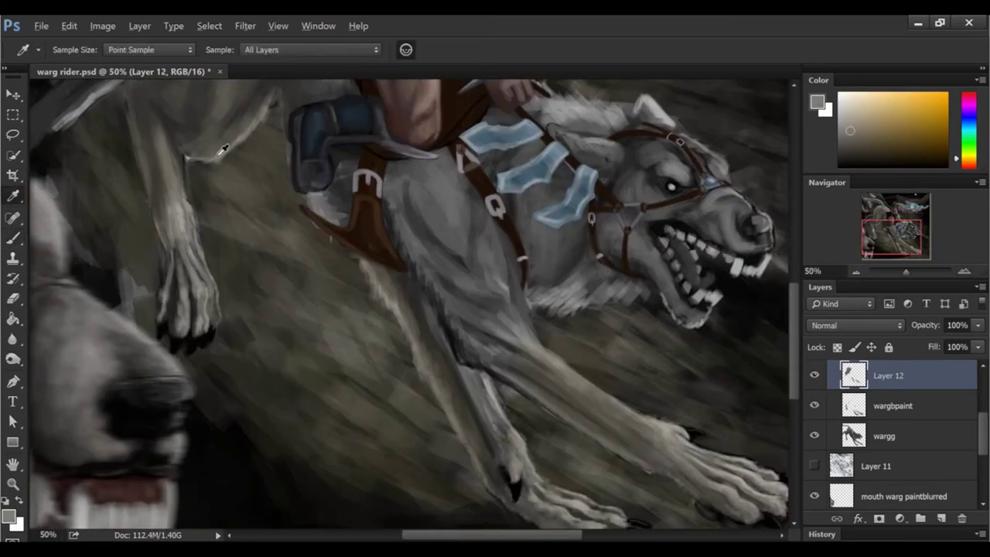
scroll(178, 231, "up", 2)
key("d")
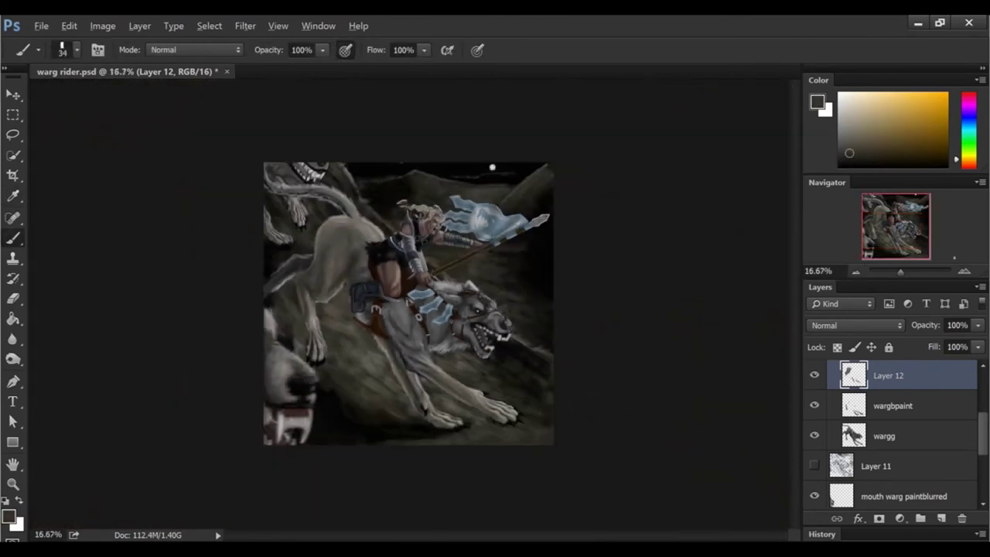
left_click_drag(490, 165, 464, 147)
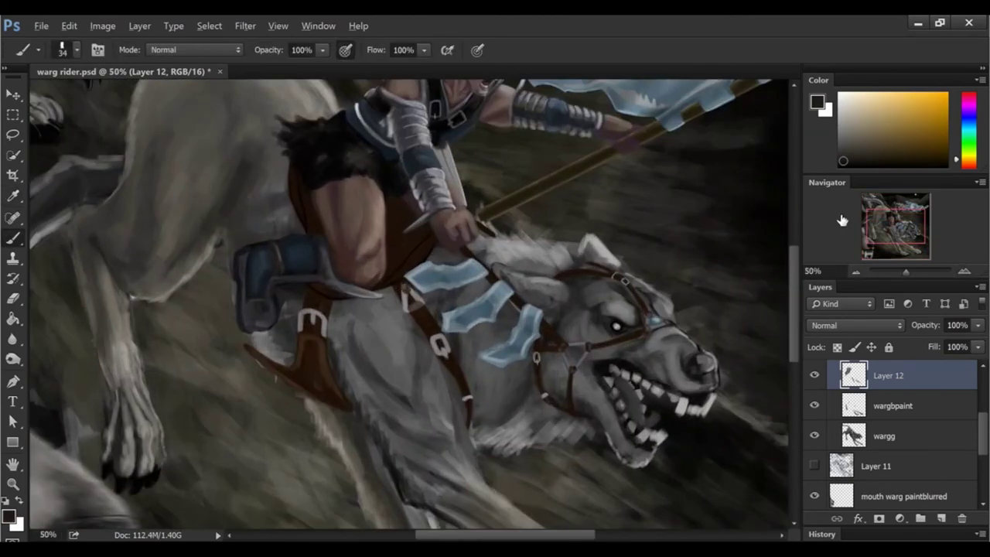
key("ctrl+minus")
key("ctrl+minus")
left_click(268, 249, "alt")
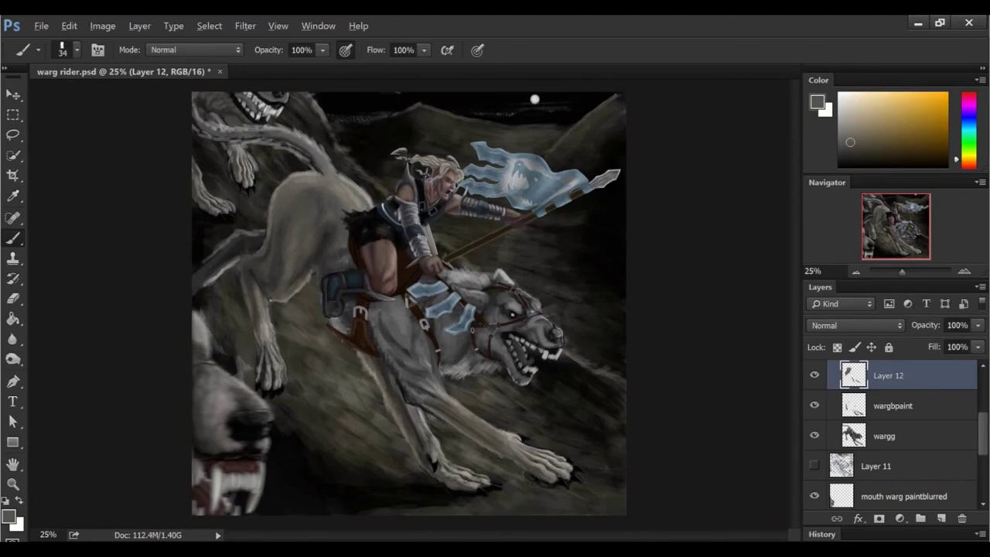
key("ctrl+minus")
Step: Save the painting and flip the canvas horizontally back to its original orientation
key("ctrl+s")
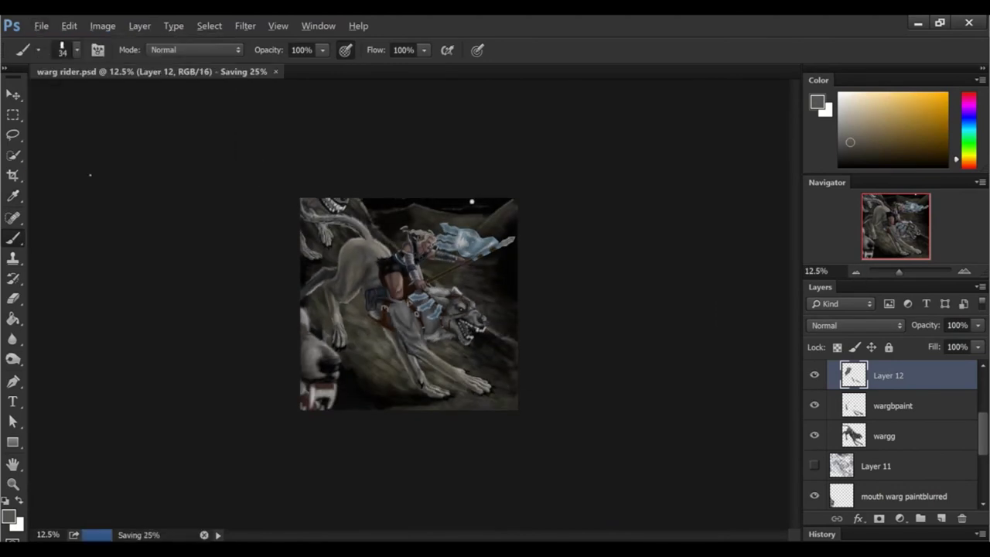
left_click(102, 25)
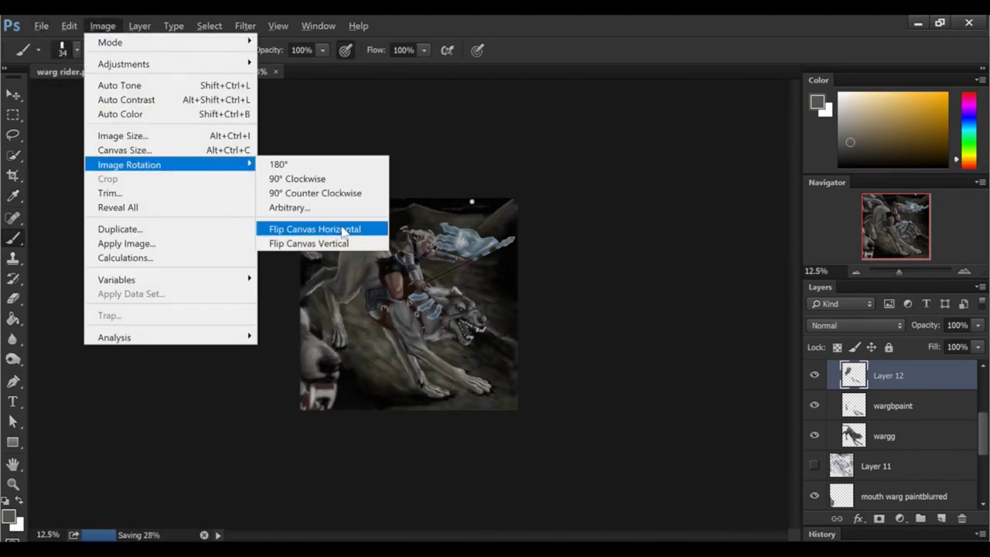
left_click(379, 227)
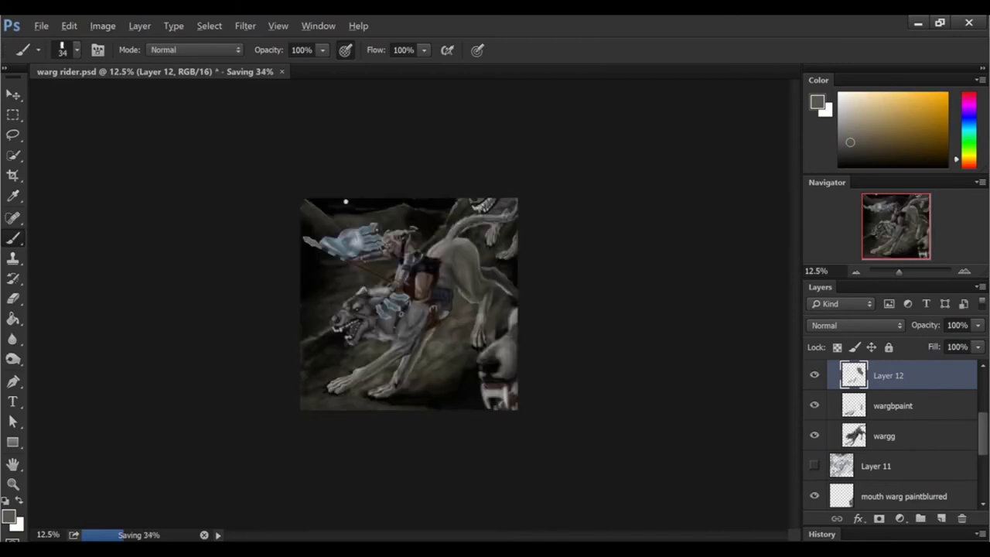
scroll(889, 433, "up", 4)
Step: Show the notes layer and paint a dark red handwritten note near the lower-right wolf
left_click(814, 375)
key("e")
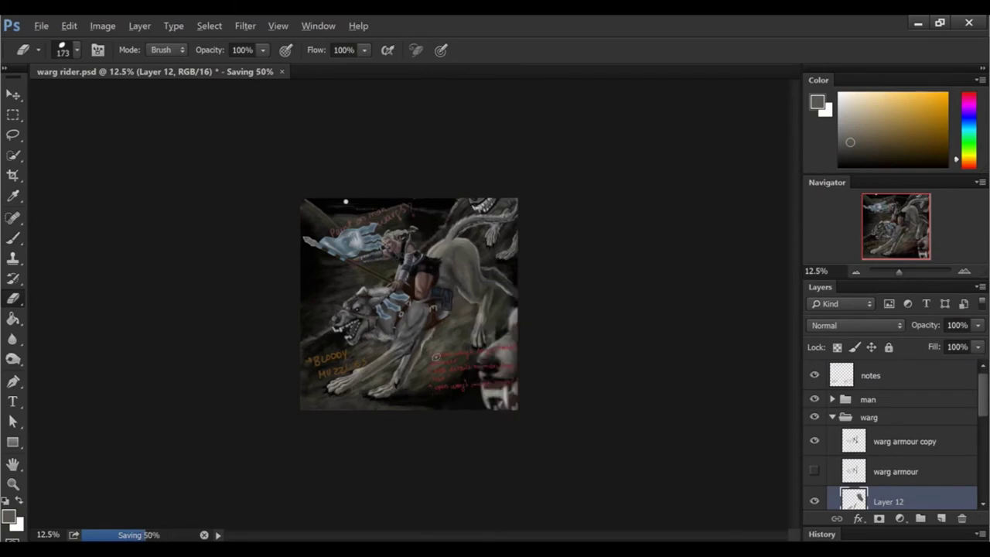
left_click(899, 374)
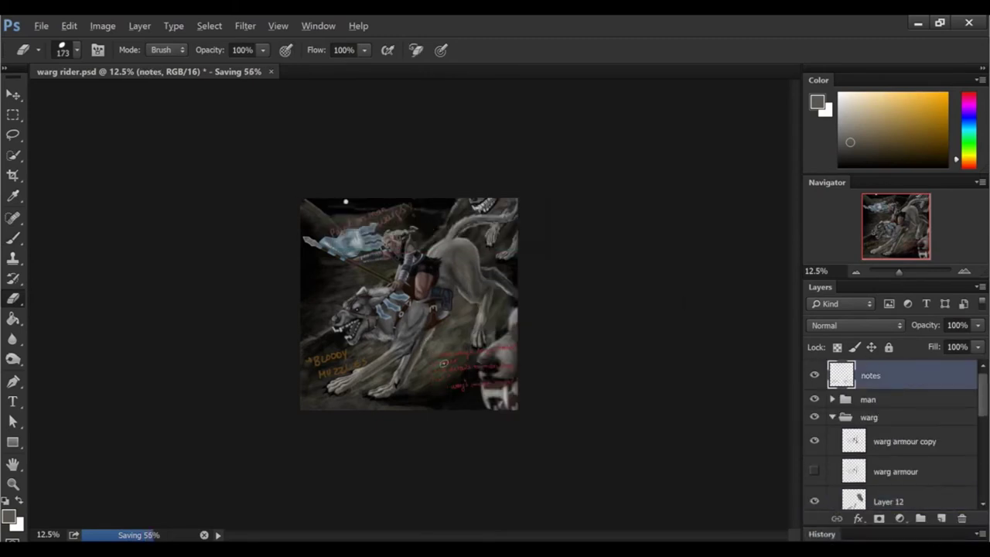
key("b")
left_click(963, 270)
left_click(968, 165)
left_click(931, 131)
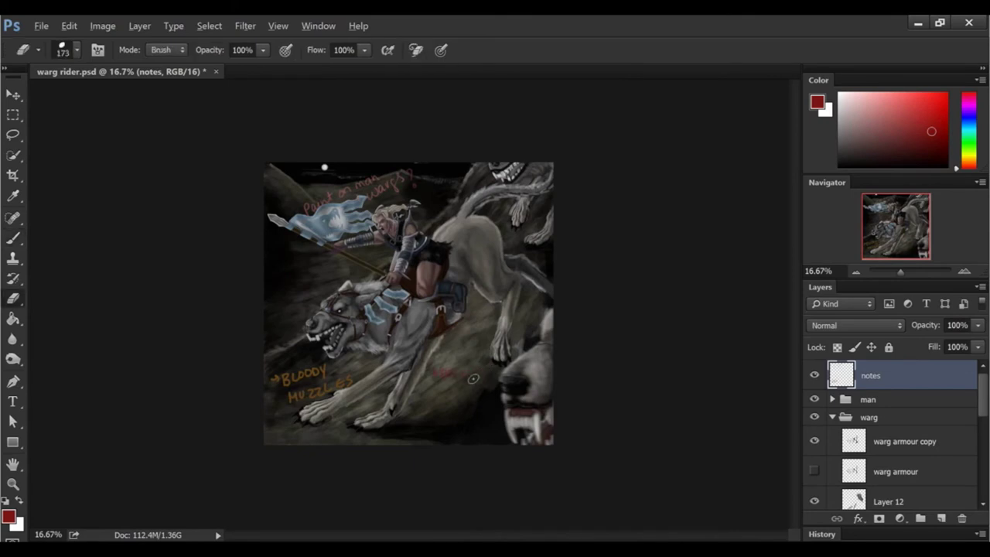
left_click(964, 271)
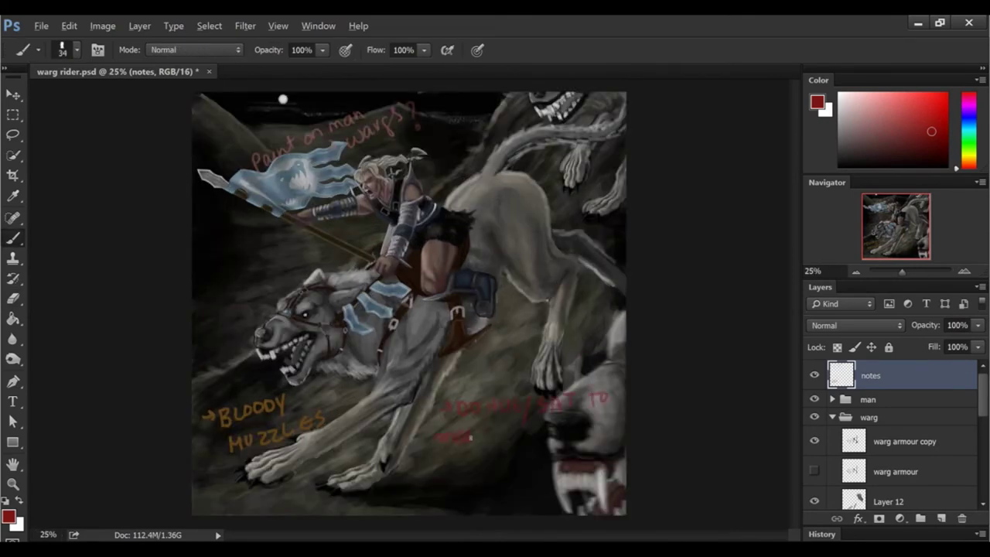
left_click(856, 271)
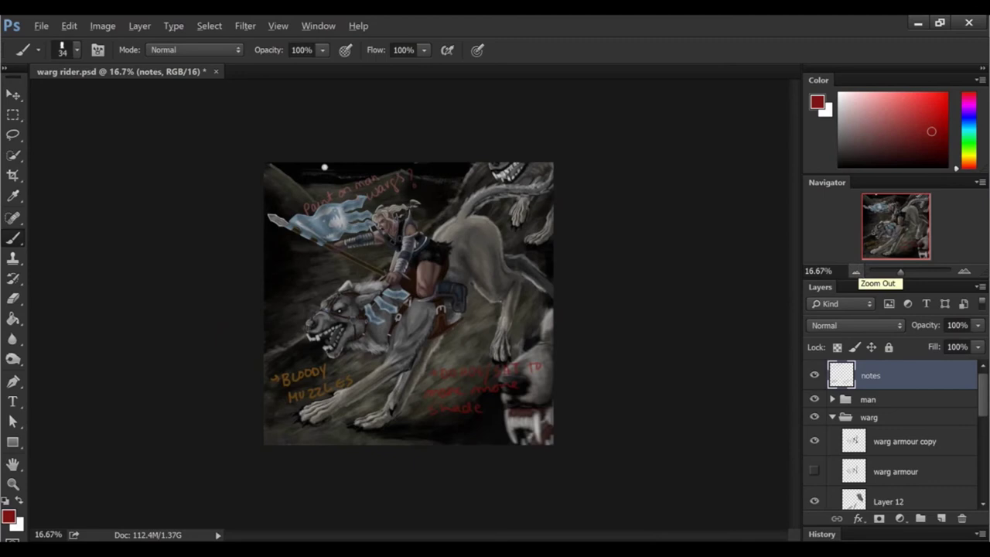
Step: Save warg rider.psd and hide the notes layer
key("ctrl+s")
scroll(889, 433, "down", 3)
left_click(900, 449)
Step: Duplicate mouth warg paintblurred, set the brush to 164, then undo the duplicate
right_click(901, 443)
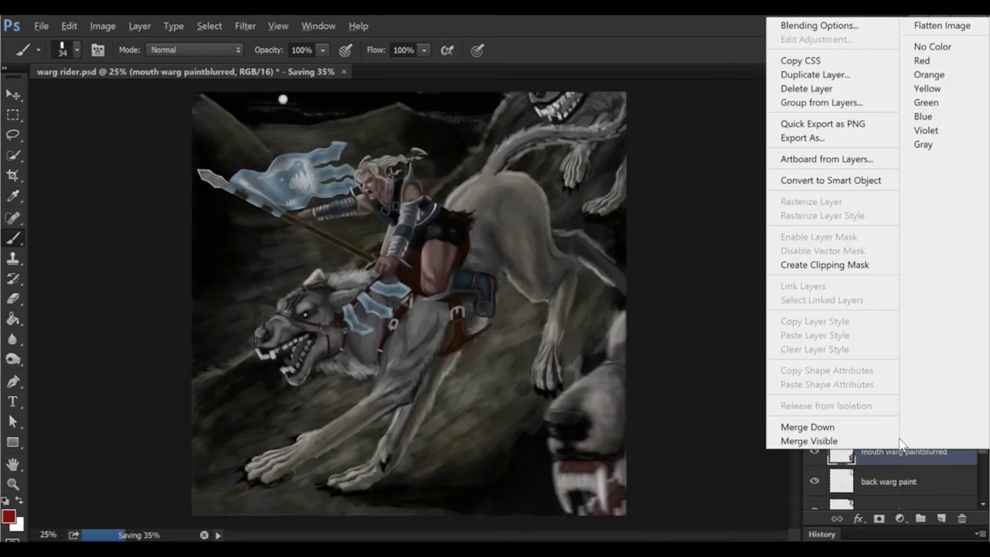
key("Escape")
key("ctrl+j")
key("ctrl+plus")
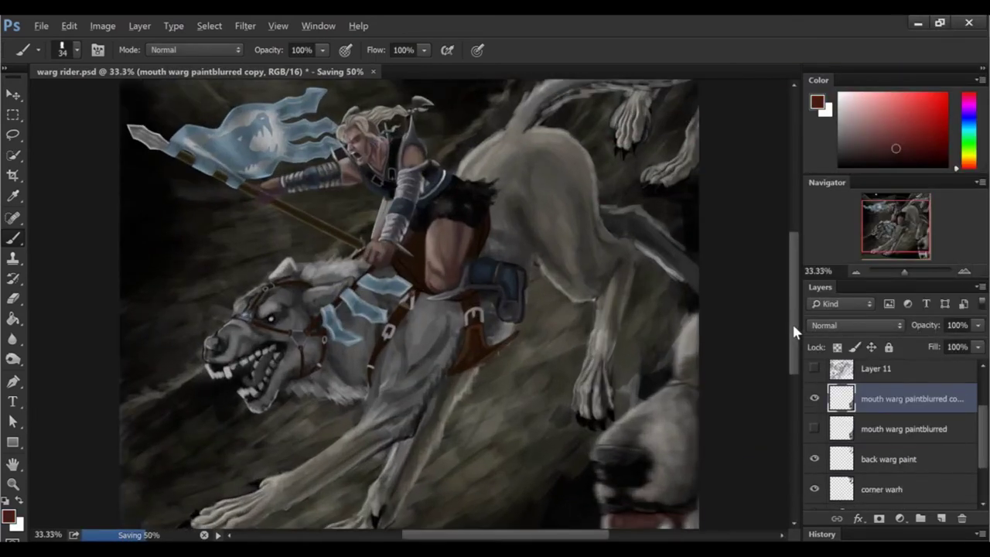
scroll(791, 321, "down", 3)
right_click(781, 309)
type("164")
key("Return")
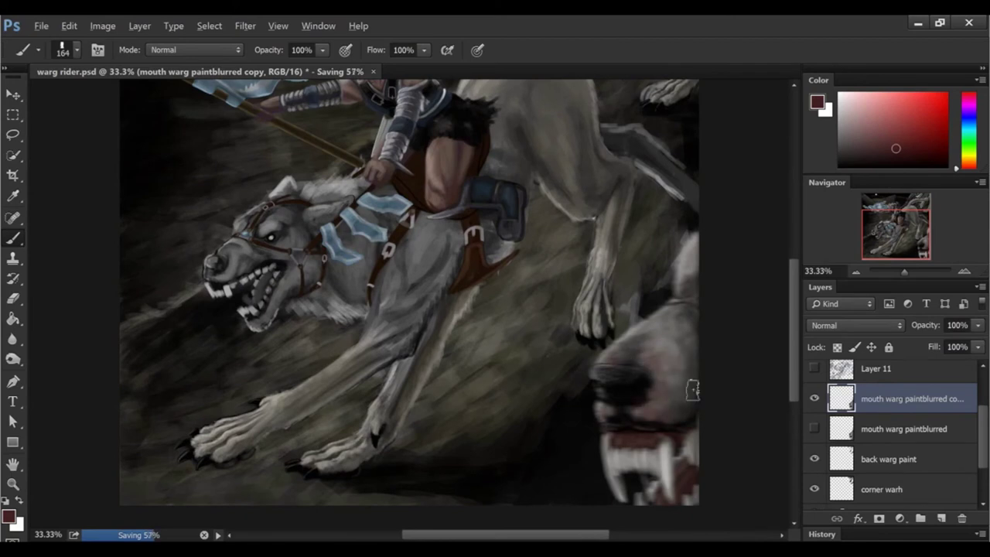
key("ctrl+alt+z")
Step: Tint the second wolf's nose and muzzle reddish on a new motion-blurred layer named blur blood
key("ctrl+shift+alt+n")
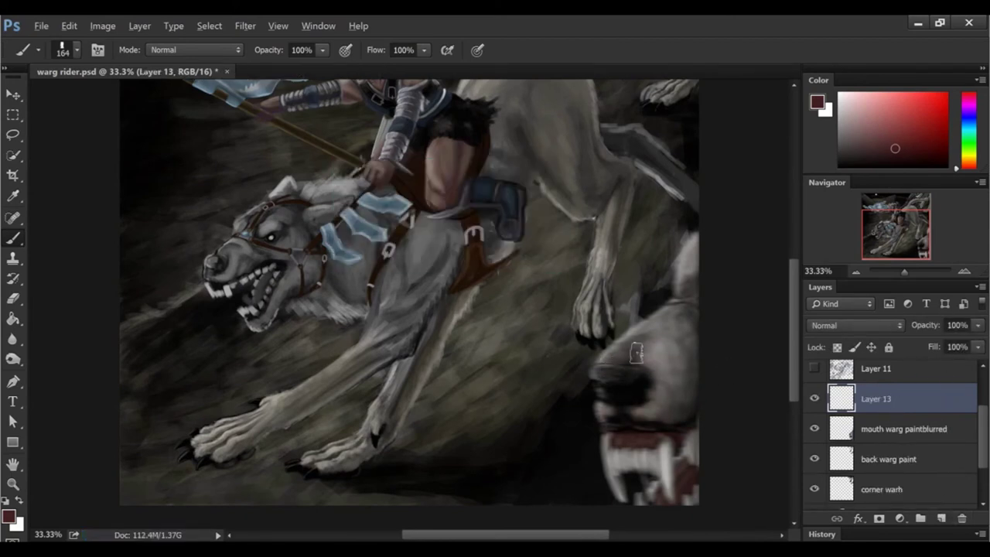
mouse_move(605, 412)
left_mouse_down()
mouse_move(650, 372)
mouse_move(637, 338)
left_mouse_up()
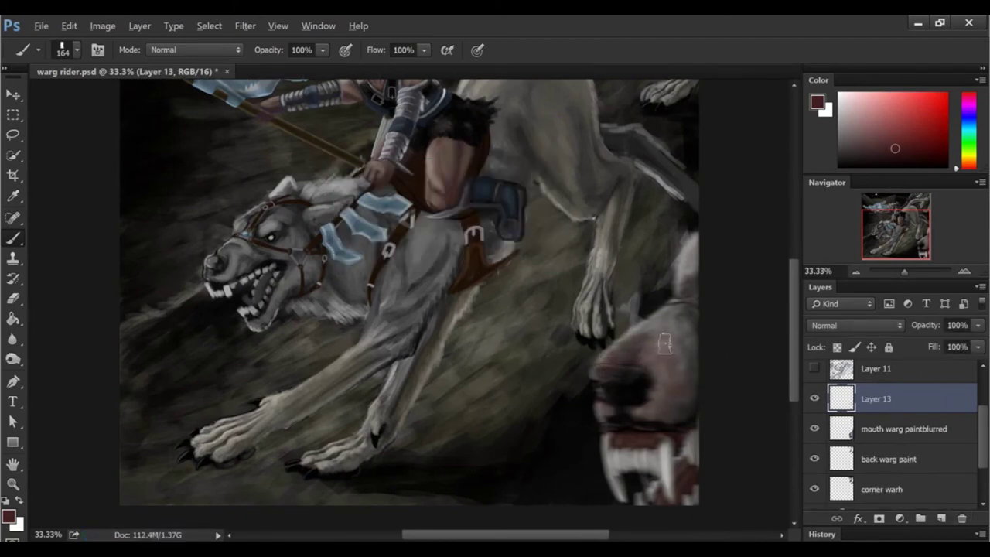
key("ctrl+minus")
left_click(245, 25)
mouse_move(251, 194)
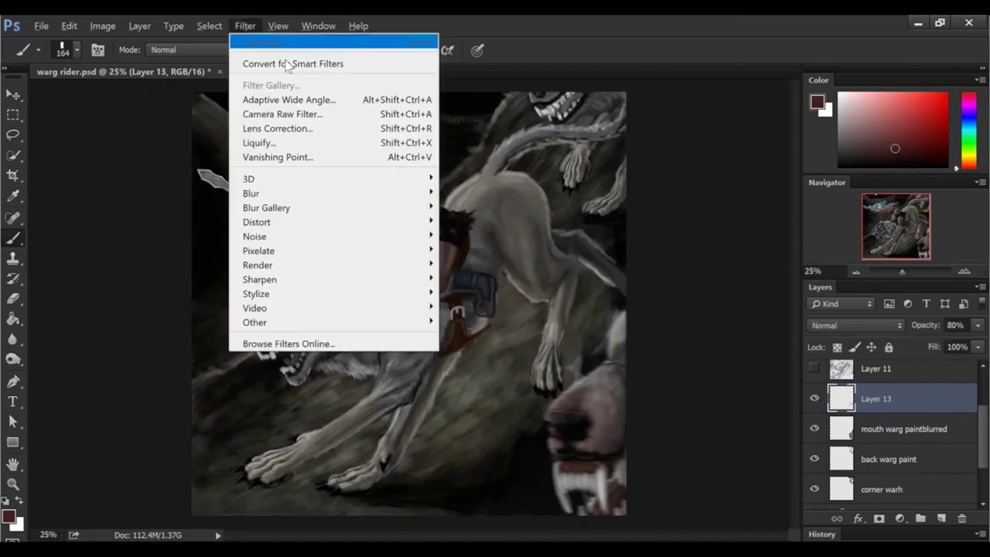
left_click(182, 278)
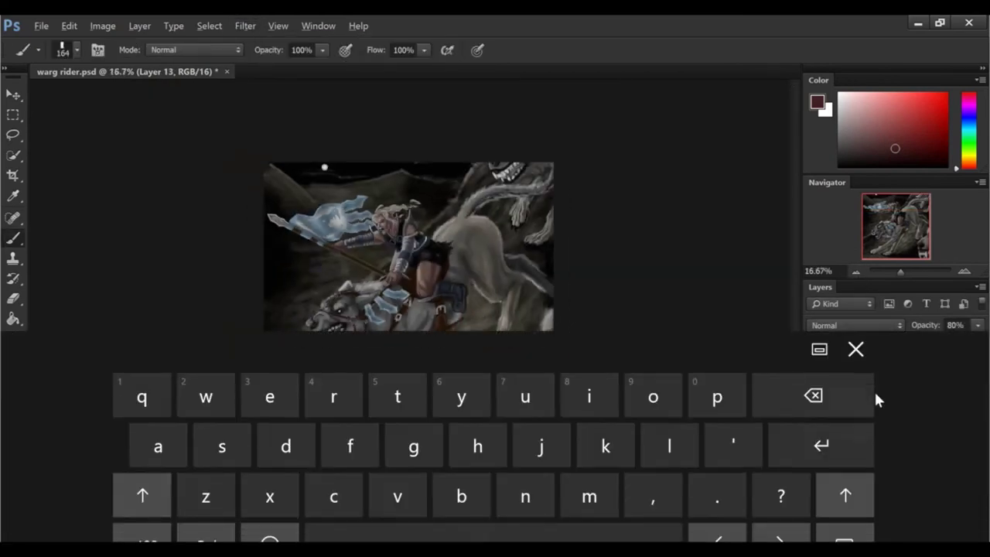
left_click(876, 398)
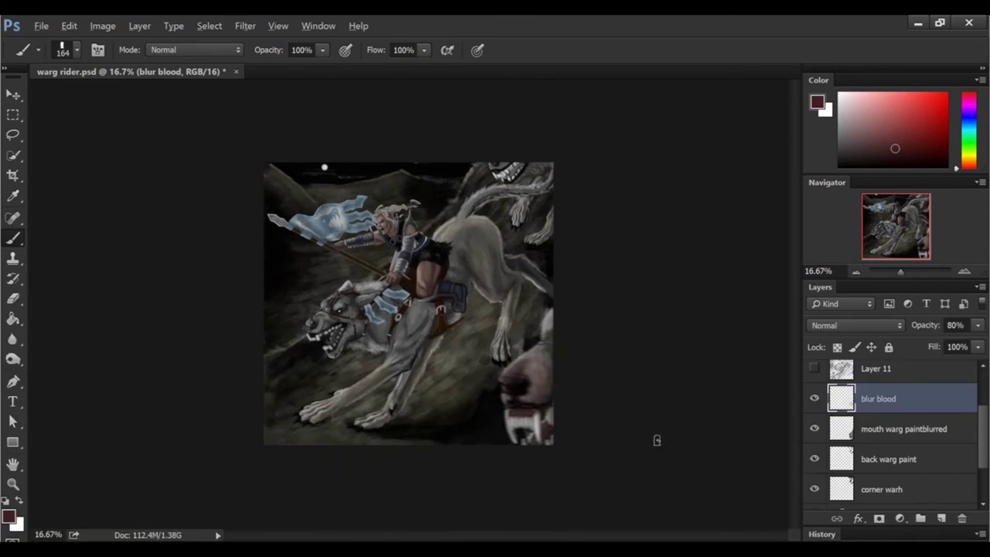
scroll(890, 433, "up", 3)
scroll(965, 418, "up", 2)
Step: Select Layer 12 and sample greys and a near-black from the painting
left_click(824, 438)
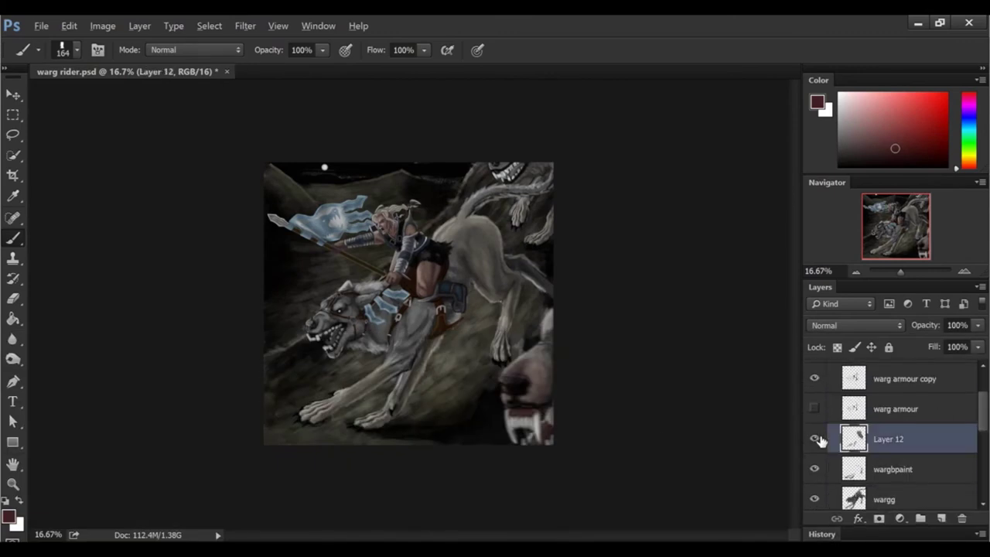
left_click(964, 273)
key("i")
left_click(529, 244)
key("b")
left_click(471, 239, "alt")
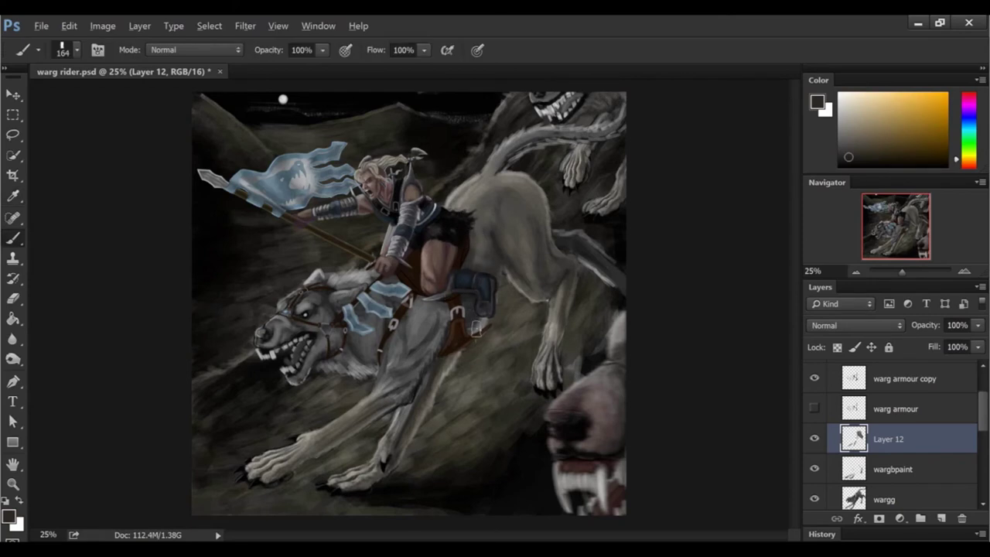
left_click(437, 310, "alt")
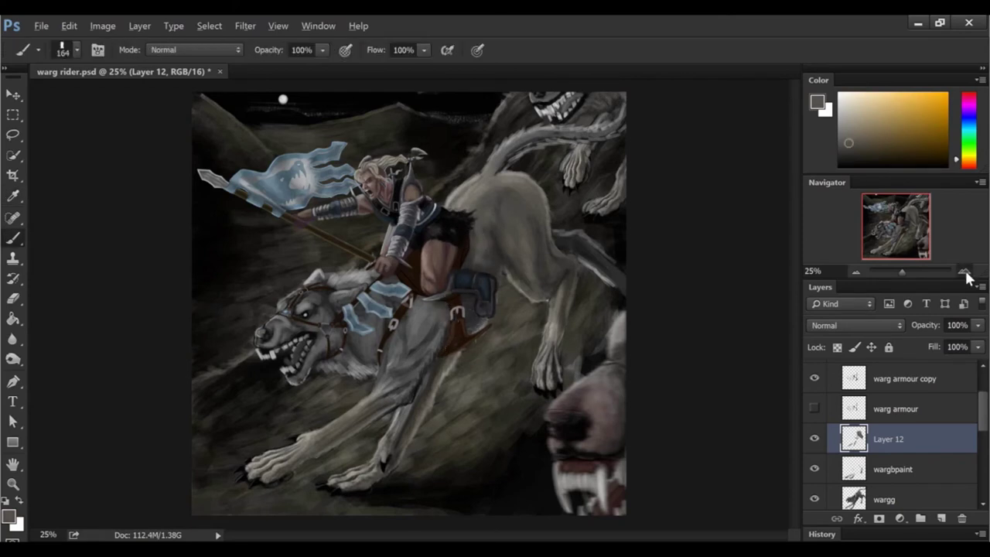
left_click(963, 272)
Step: Resize the brush to 43, then 58, sampling a dark grey from the wolf
key("d")
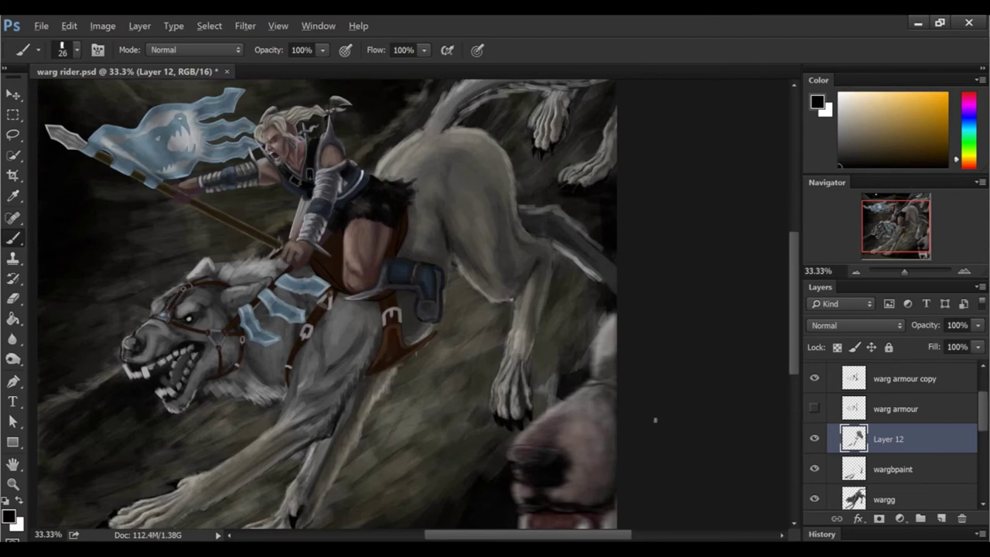
left_click_drag(796, 291, 795, 260)
right_click(405, 363)
type("43")
key("Return")
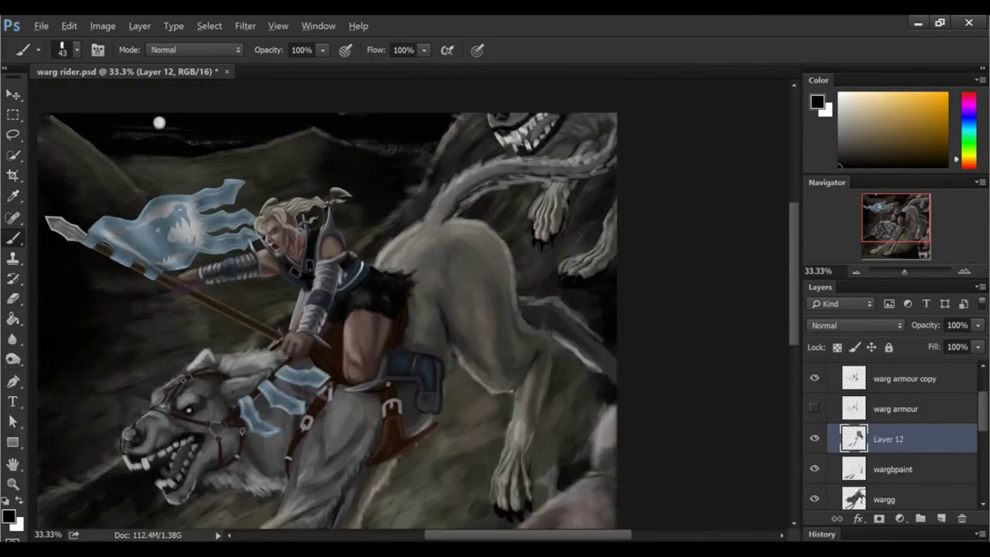
scroll(441, 279, "up", 2)
left_click(451, 246, "alt")
right_click(479, 216)
type("58")
key("Return")
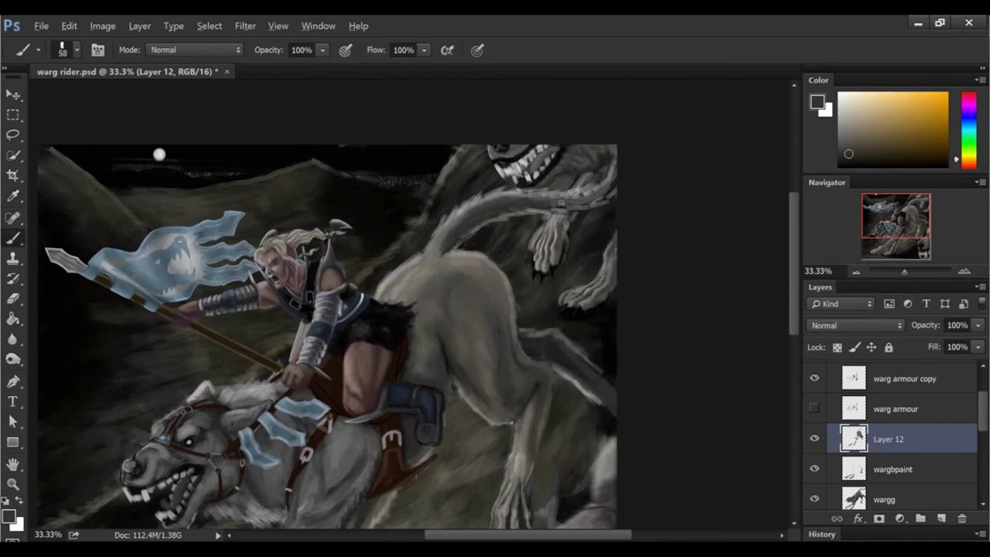
Step: Paint light grey fur strokes along the top of the pale wolf's tail
left_click(438, 251, "alt")
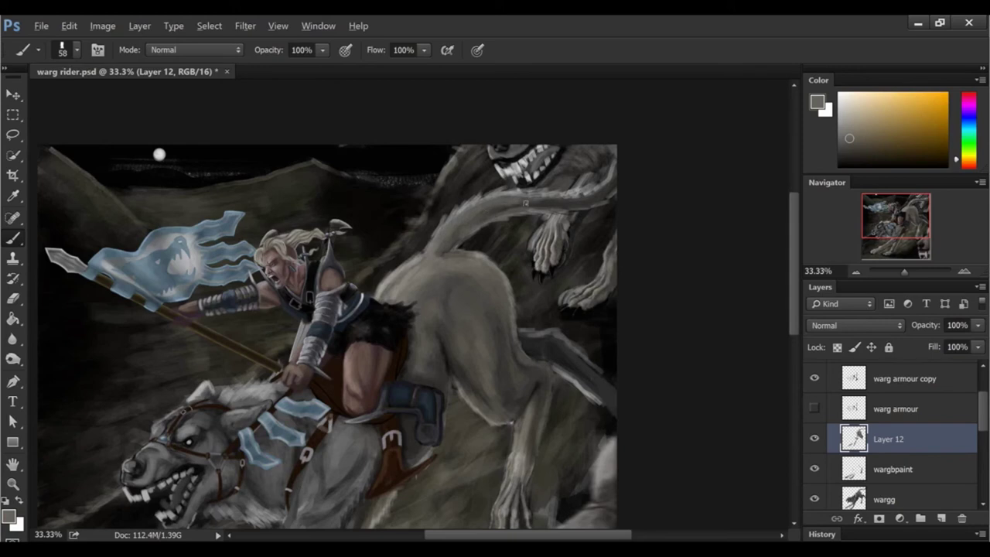
left_click(557, 201, "alt")
left_click(600, 194, "alt")
left_click_drag(793, 305, 808, 285)
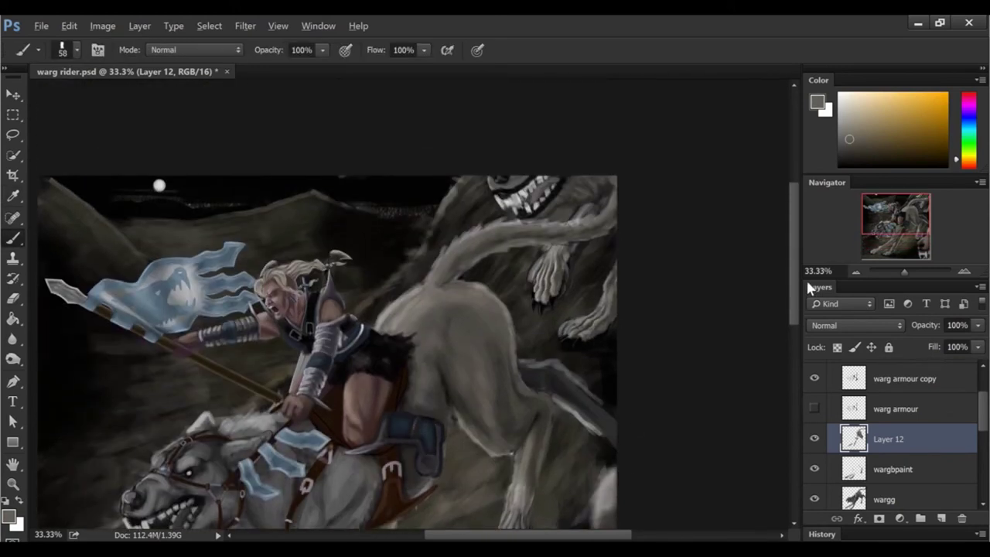
left_click(450, 254, "alt")
mouse_move(546, 241)
left_mouse_down()
mouse_move(608, 225)
mouse_move(572, 226)
left_mouse_up()
left_click(611, 213, "alt")
key("bracketleft")
key("bracketleft")
left_click(503, 242, "alt")
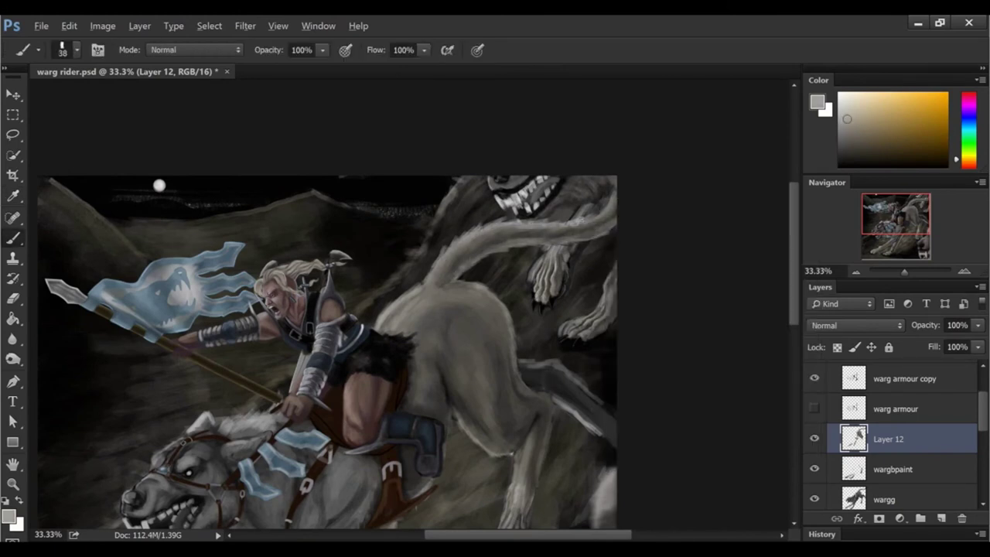
Step: Hide and re-show the wargg layer to check the tail, then select blur blood
left_click(813, 499)
scroll(789, 378, "down", 5)
scroll(789, 378, "up", 5)
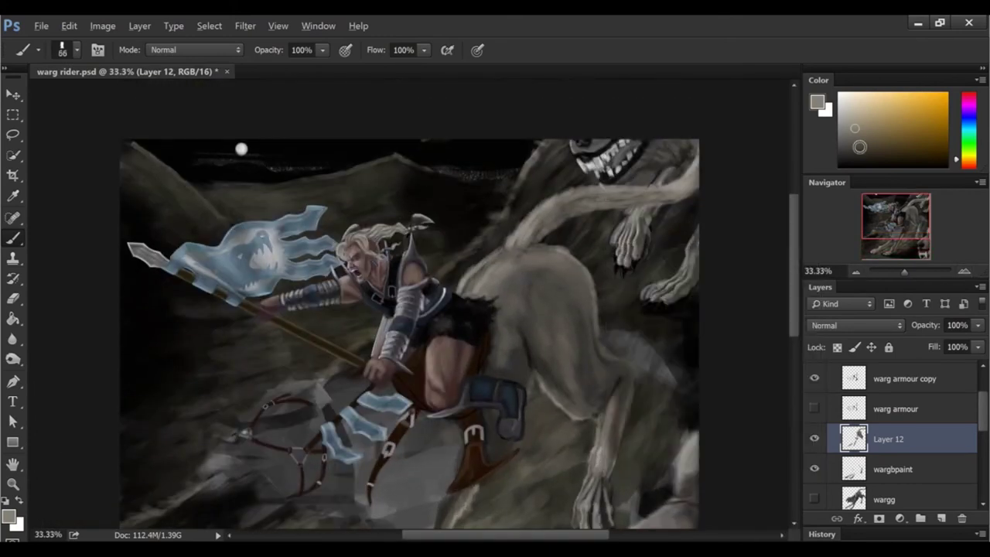
left_click(608, 331, "alt")
left_click(616, 194, "alt")
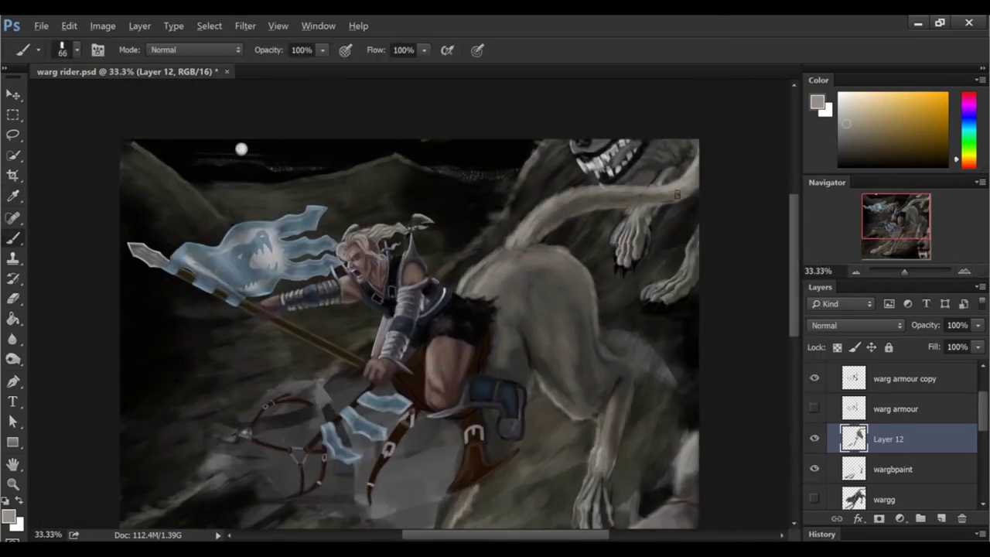
key("ctrl+minus")
key("ctrl+minus")
left_click(813, 499)
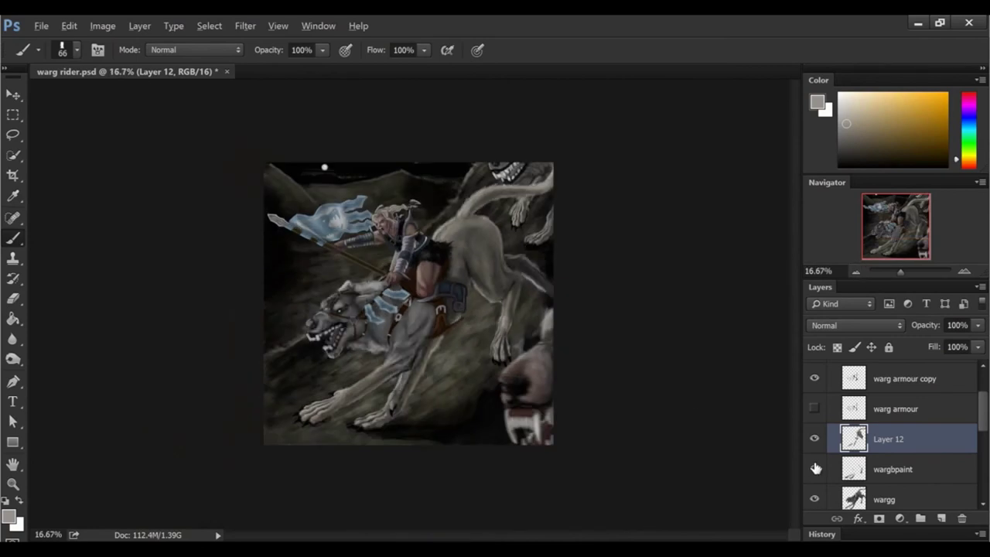
left_click(963, 270)
left_click(856, 271)
scroll(895, 433, "down", 3)
left_click(895, 408)
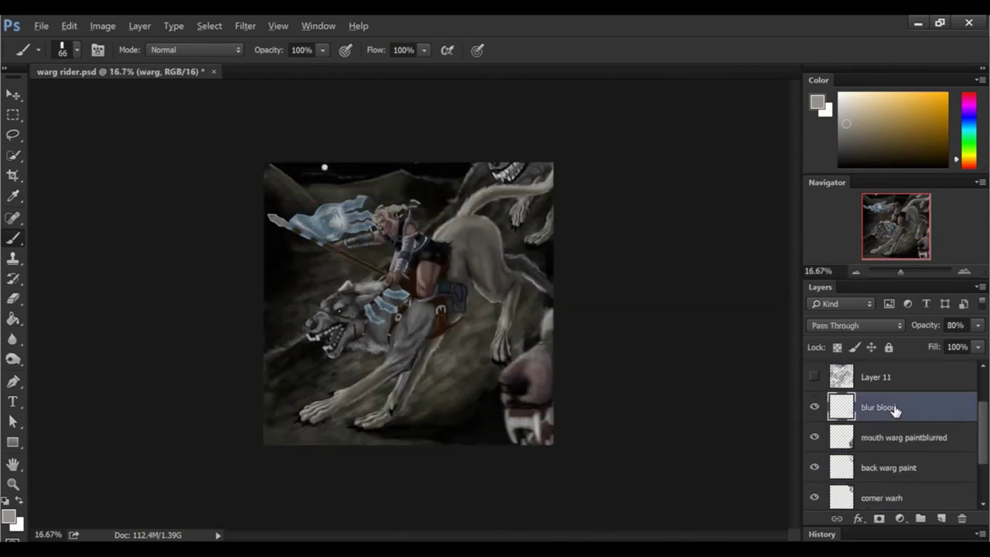
Step: Pick a dark colour with a 28 brush, enlarge to 58, and zoom to the lead wolf's legs
left_click(941, 518)
key("ctrl+plus")
right_click(595, 310)
left_click_drag(727, 341, 620, 341)
key("Return")
key("ctrl+plus")
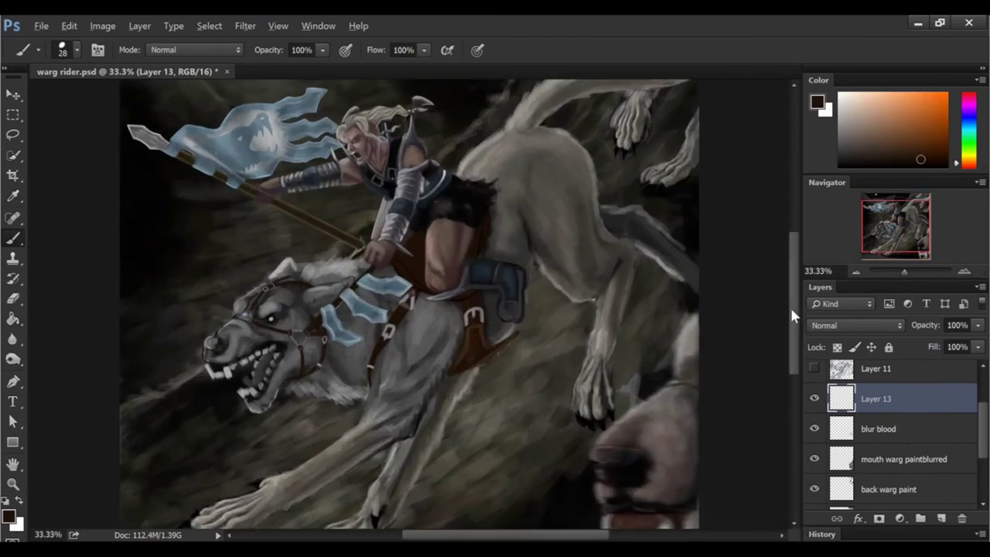
left_click_drag(723, 352, 617, 291)
key("bracketright")
key("bracketright")
key("bracketright")
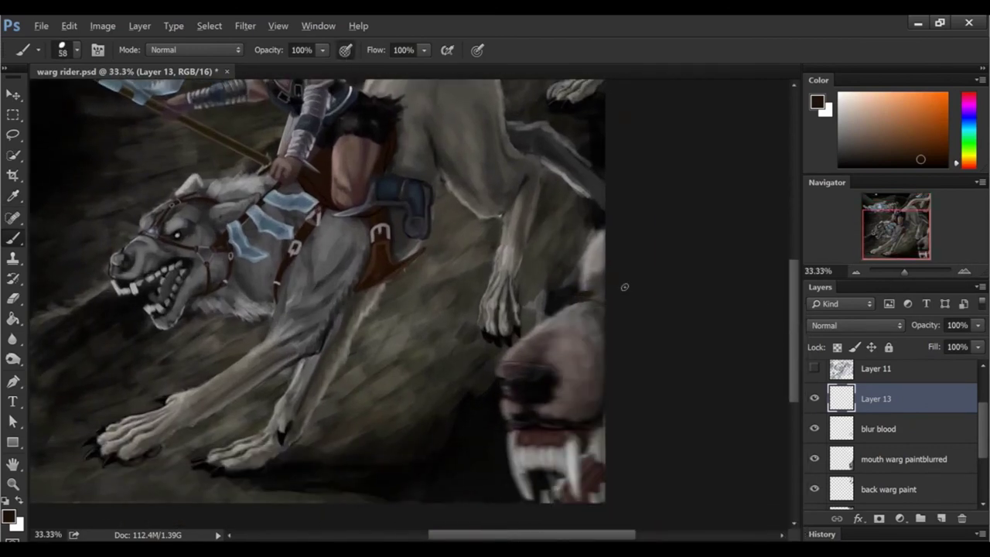
scroll(594, 295, "up", 2)
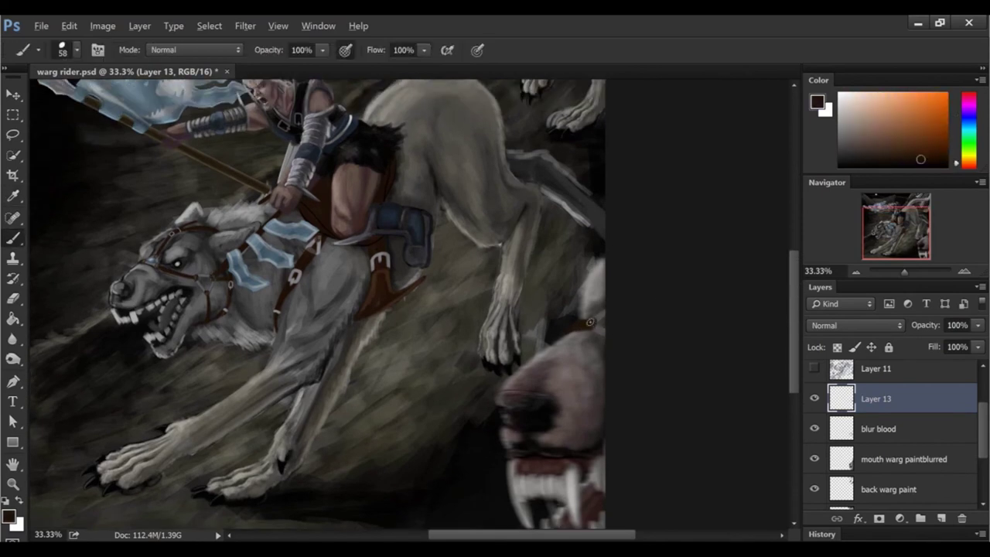
scroll(773, 340, "up", 1)
scroll(796, 354, "up", 2)
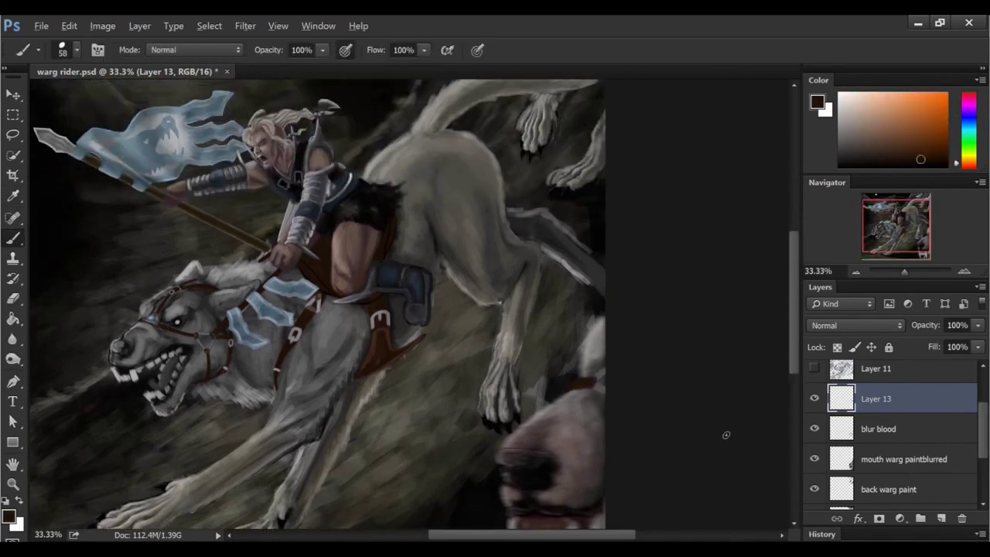
key("ctrl+plus")
Step: Paint the lead wolf with a 24 brush using sampled grey-purple and greyish-brown colours
left_click(548, 321, "alt")
right_click(498, 305)
type("24")
key("Return")
left_click(533, 328, "alt")
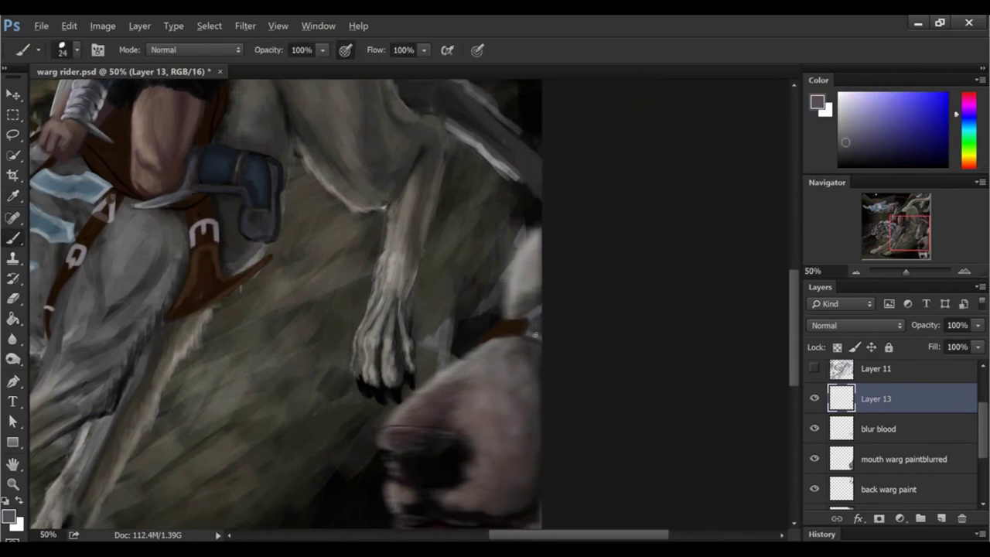
left_click(525, 320, "alt")
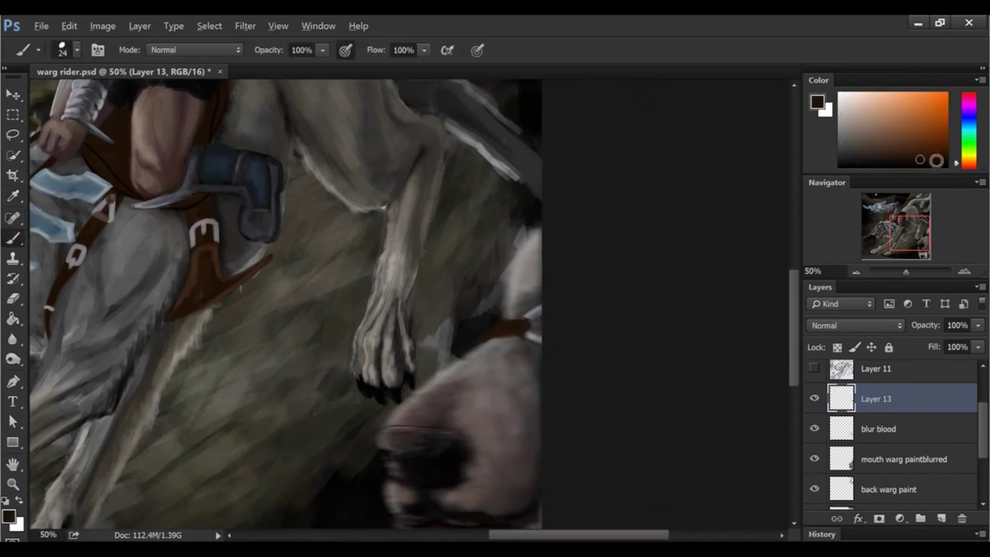
left_click(519, 325, "alt")
key("e")
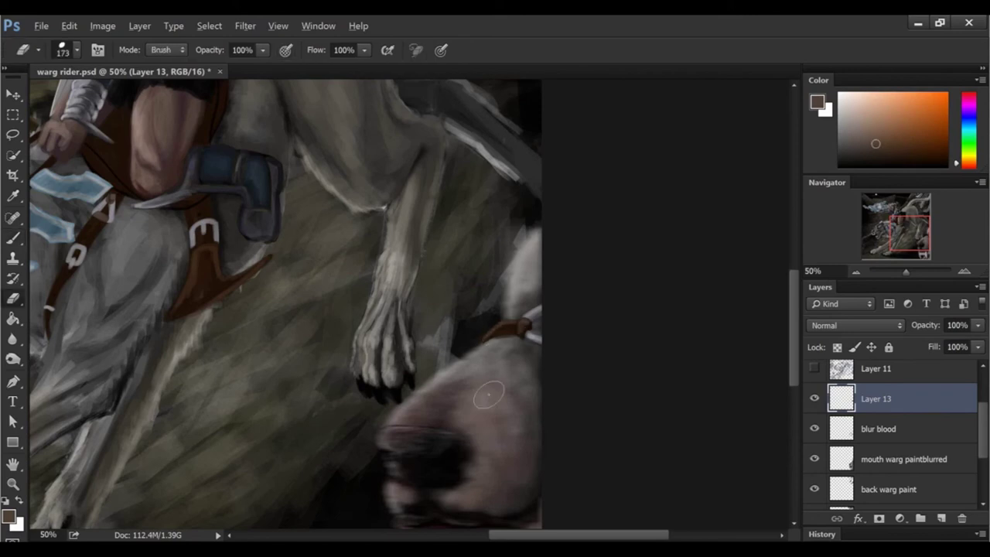
key("b")
left_click(511, 329, "alt")
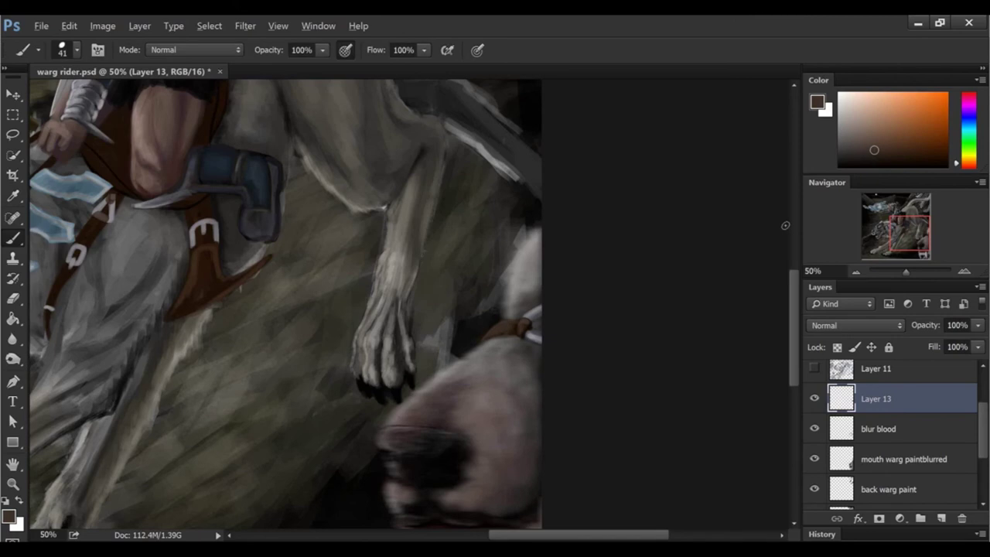
key("ctrl+minus")
left_click(963, 271)
key("e")
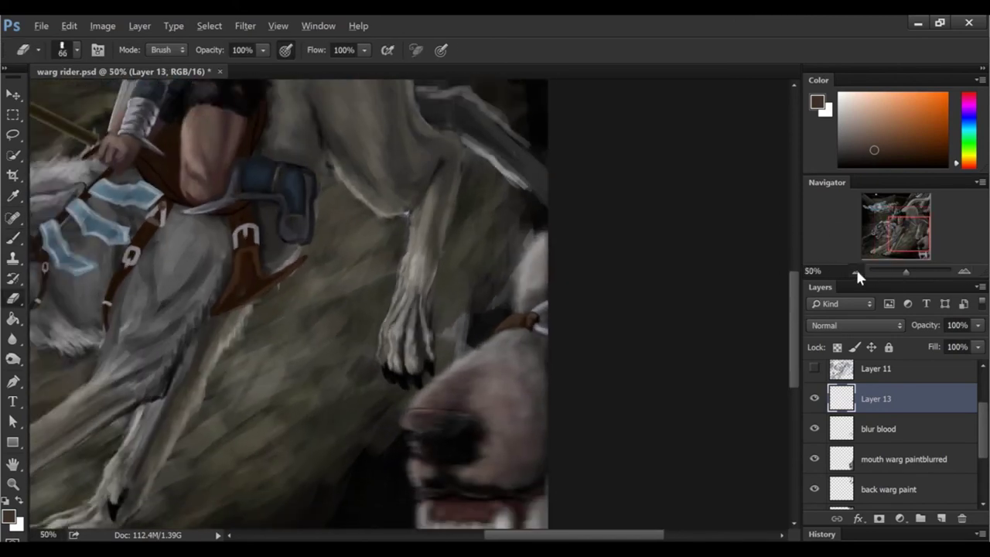
Step: Duplicate Layer 13 and hide the original layer
left_click(856, 272)
right_click(874, 398)
left_click(696, 166)
left_click(616, 222)
left_click(245, 26)
left_click(200, 269)
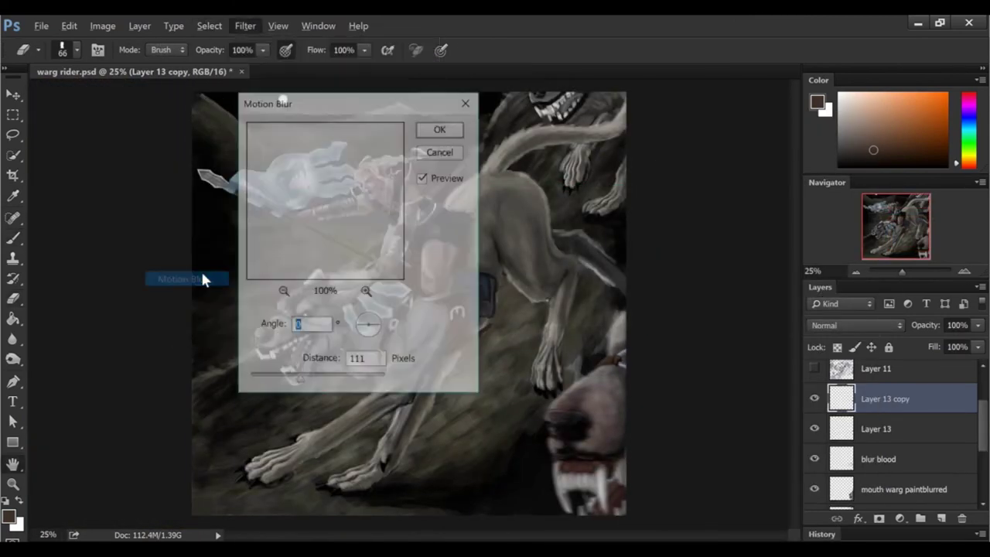
key("Return")
left_click(814, 428)
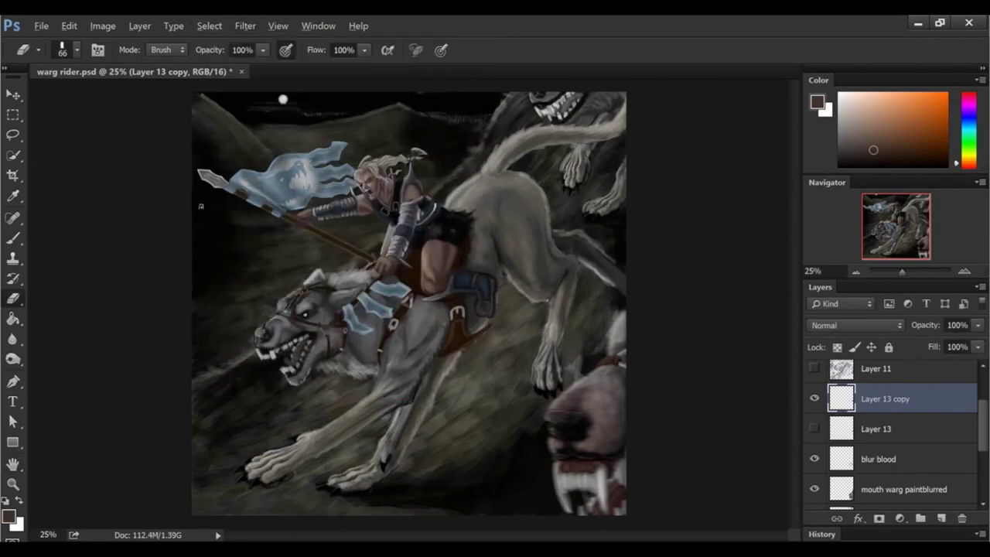
Step: Motion-blur the Layer 13 copy horizontally (angle 0, distance 128) and flip the canvas horizontally
left_click(245, 26)
left_click(203, 274)
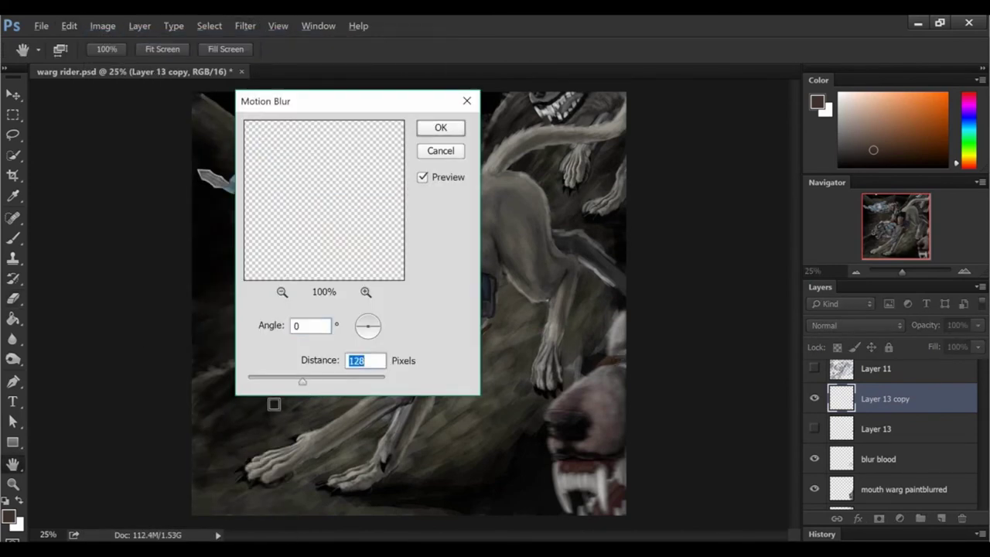
key("Return")
key("ctrl+minus")
left_click(102, 25)
left_click(325, 235)
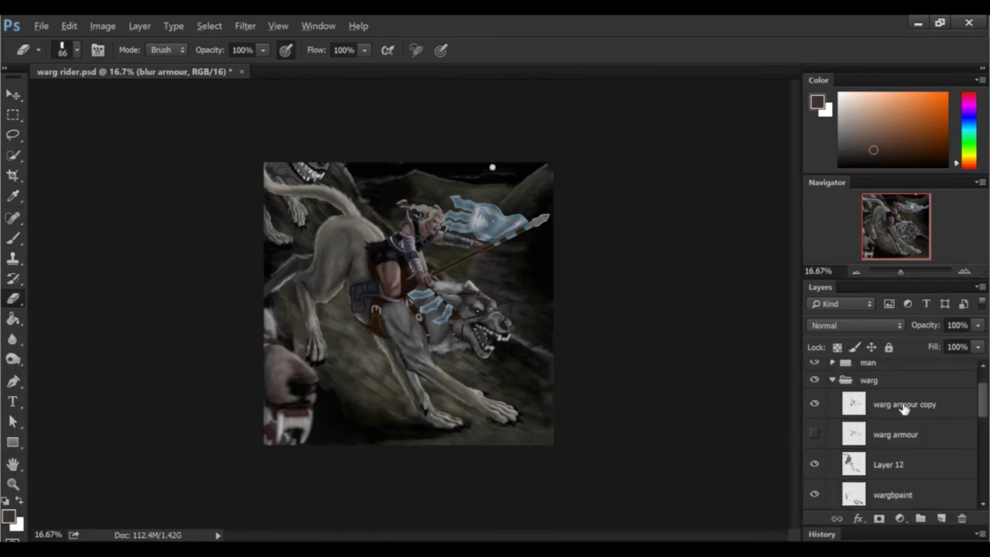
Step: Duplicate the warg armour copy layer and try lowering its Hue/Saturation lightness
left_click(749, 167)
key("Return")
key("ctrl+plus")
left_click(102, 26)
left_click(364, 141)
left_click_drag(745, 455, 699, 467)
Step: Quick-select the harness and saddle straps, excluding the shoulder fur
left_click(902, 325)
key("w")
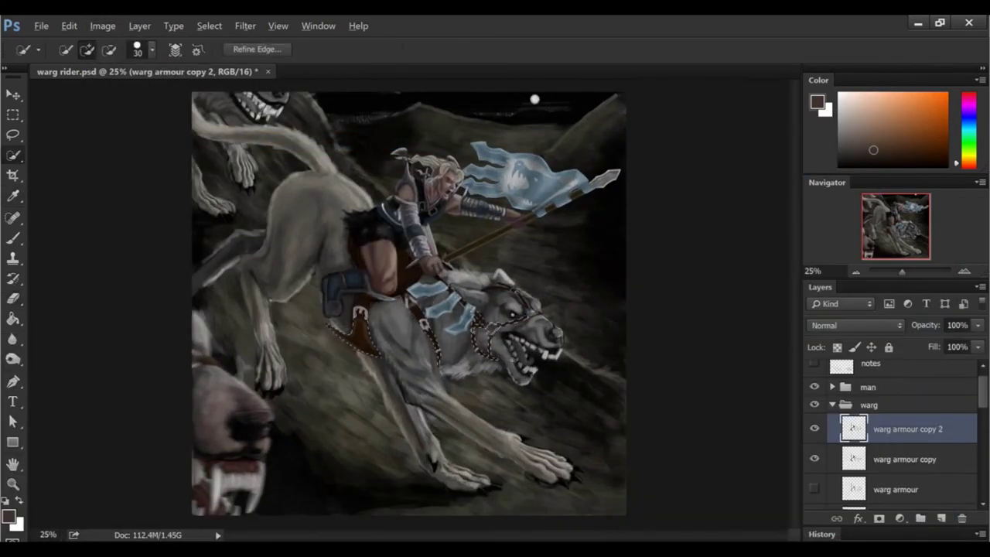
left_click(963, 272)
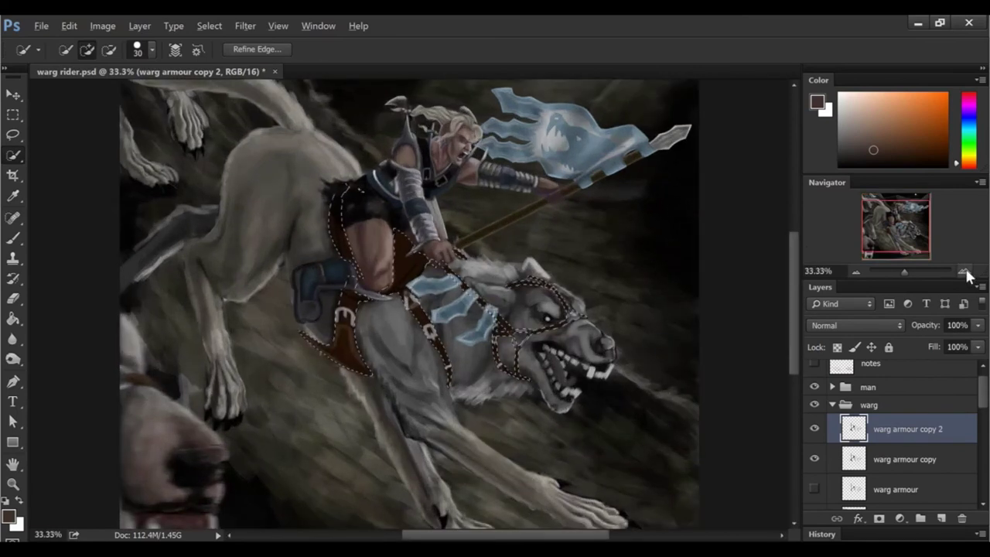
mouse_move(301, 147)
left_mouse_down()
mouse_move(298, 178)
mouse_move(310, 127)
left_mouse_up()
left_click(555, 382)
left_click(311, 370)
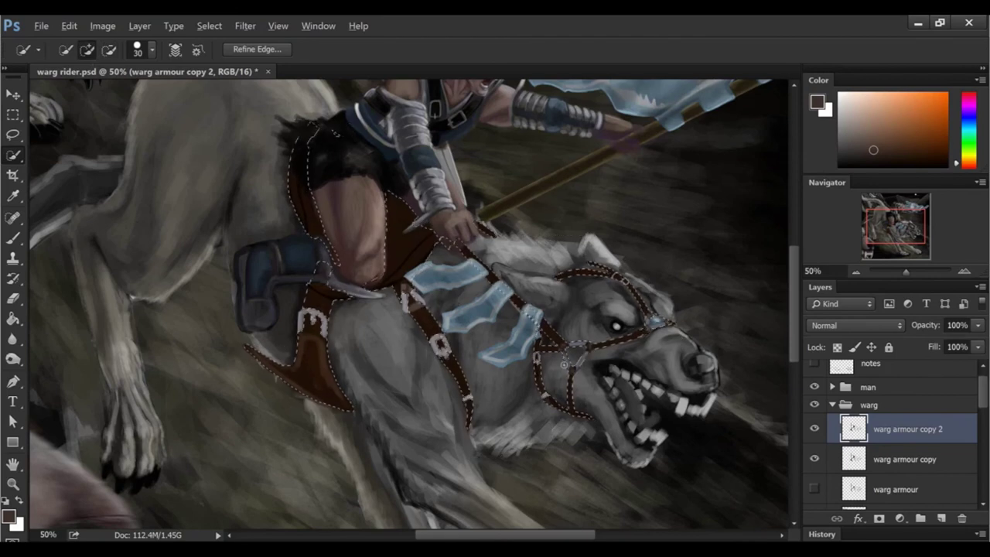
key("ctrl+z")
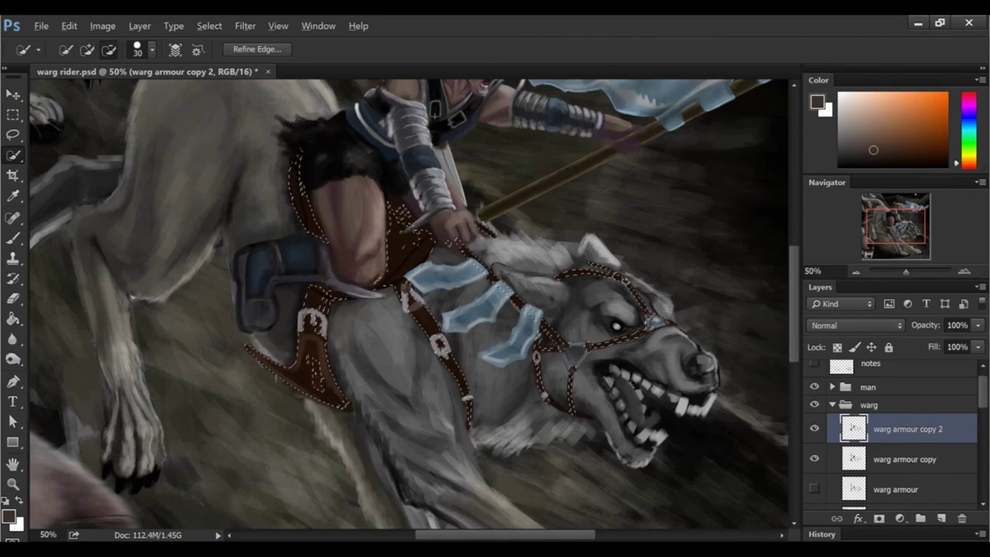
Step: Darken the selected straps with Hue/Saturation Lightness -55
left_click(855, 273)
left_click(102, 26)
left_click(303, 143)
left_click_drag(721, 463, 699, 473)
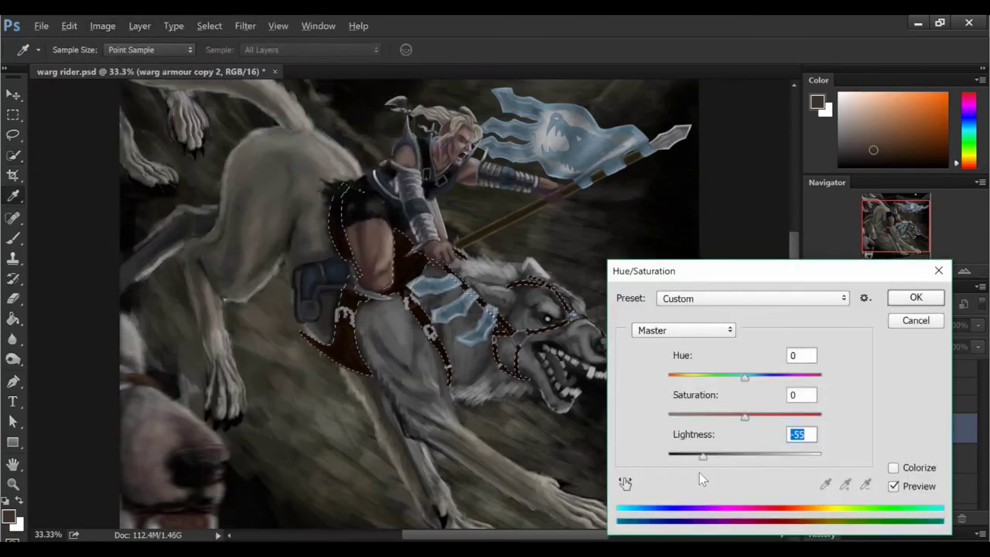
key("Return")
key("b")
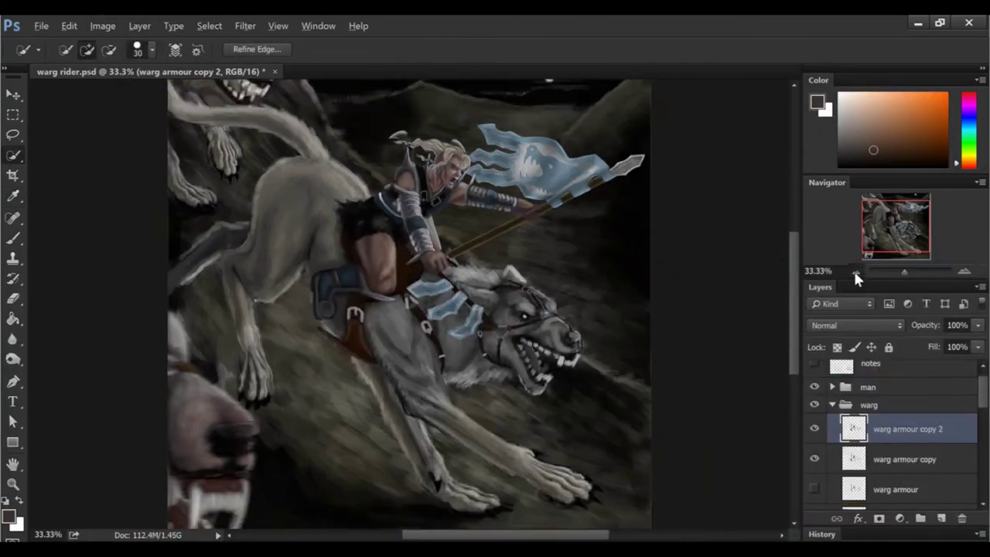
left_click(853, 268)
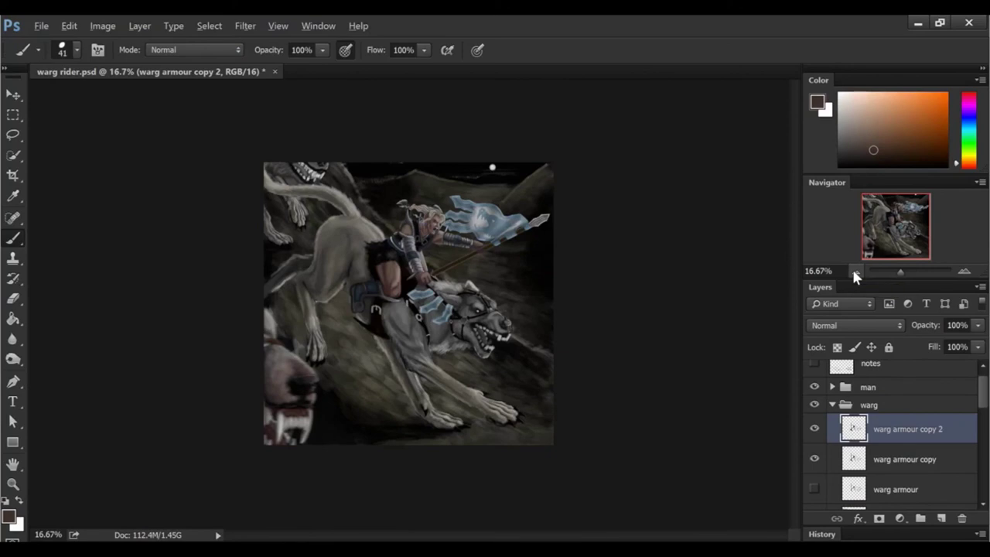
Step: Duplicate the flag stick layer and darken the copy with a Hue/Saturation adjustment
left_click(832, 404)
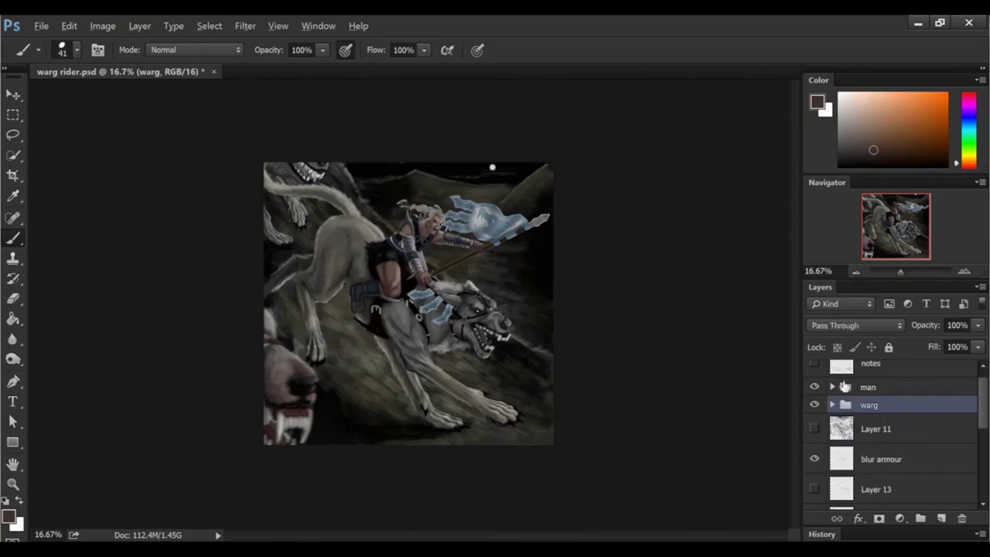
scroll(889, 433, "down", 5)
left_click(831, 495)
right_click(889, 494)
left_click(718, 177)
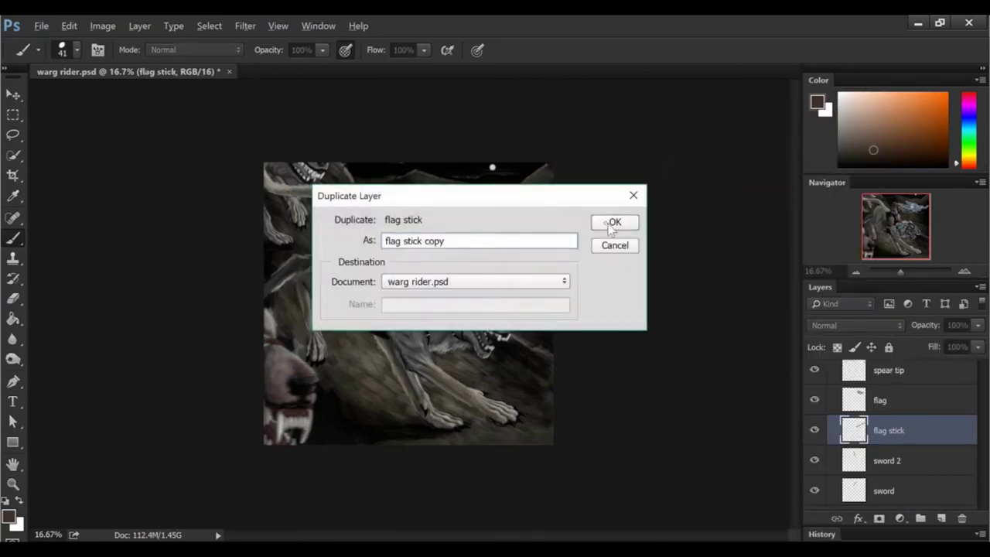
key("Return")
left_click(103, 25)
left_click(325, 142)
left_click_drag(753, 365, 707, 363)
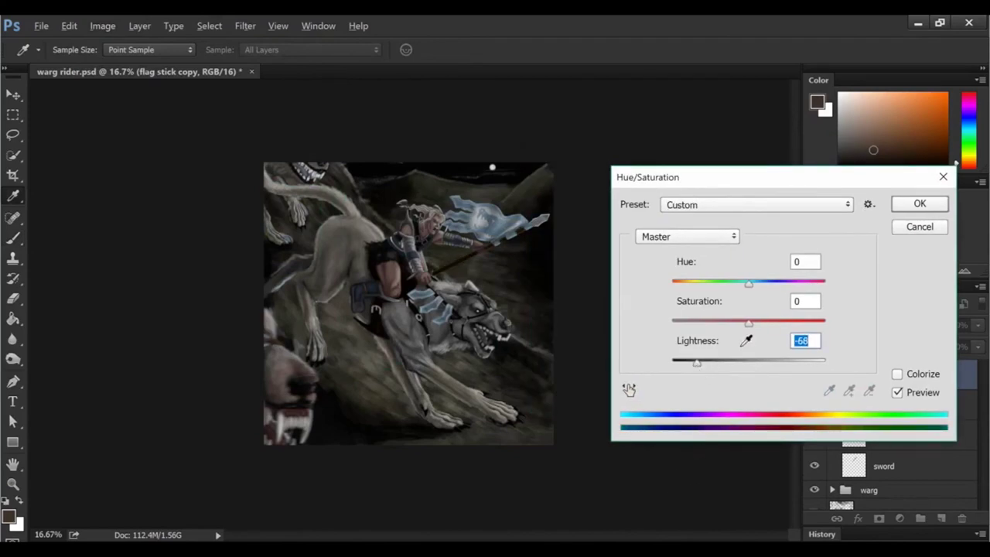
key("Return")
Step: Zoom in on the rider and flag, then delete the darkened flag stick copy
key("ctrl+plus")
left_click_drag(592, 535, 630, 538)
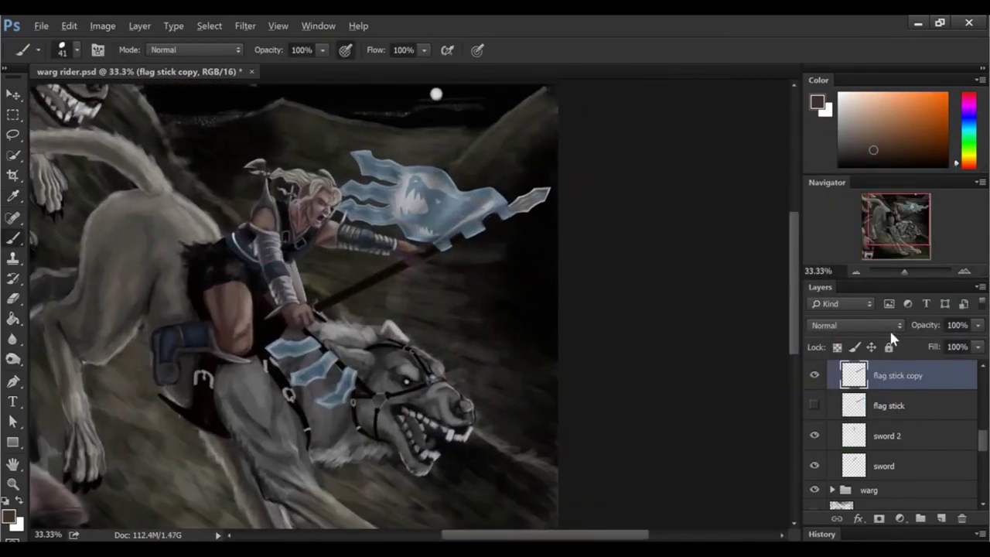
key("Delete")
scroll(924, 433, "down", 2)
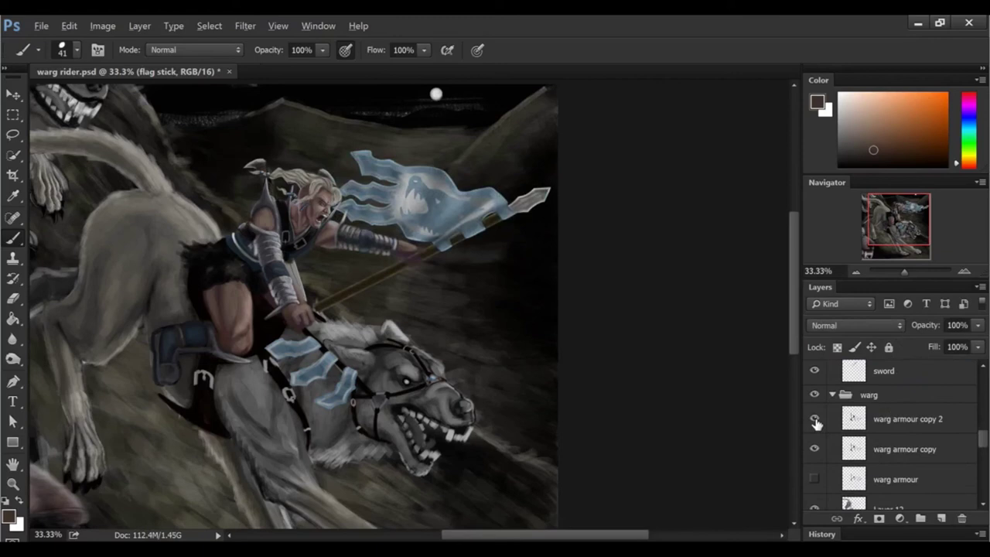
Step: Remove all colour from the warg armour copy 2 layer with Saturation -100
right_click(905, 418)
key("Escape")
scroll(897, 433, "down", 1)
scroll(309, 232, "down", 1)
left_click(103, 25)
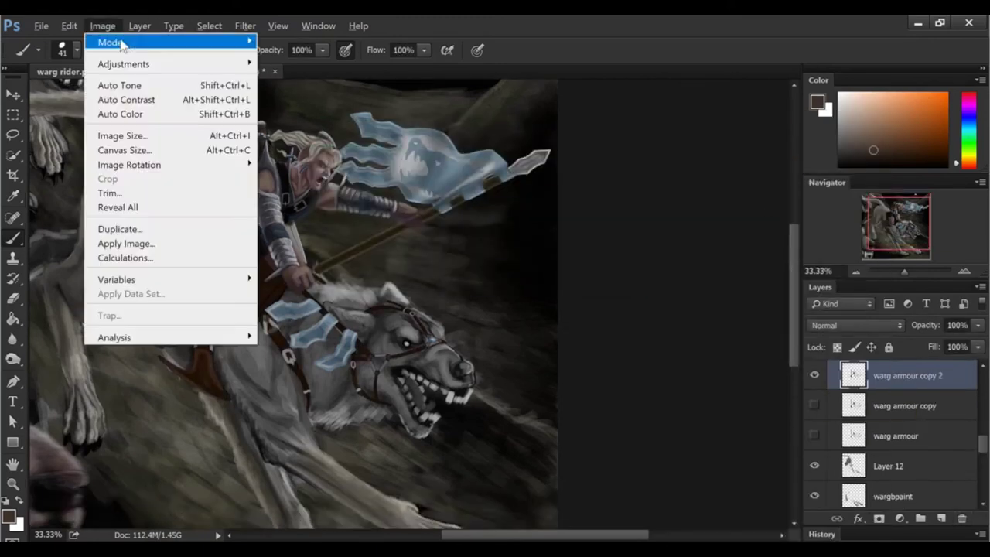
key("ctrl+u")
left_click_drag(619, 356, 530, 356)
Step: Duplicate the flag stick layer again and desaturate the copy to Saturation -100
left_click(787, 241)
scroll(903, 433, "up", 3)
left_click(903, 465)
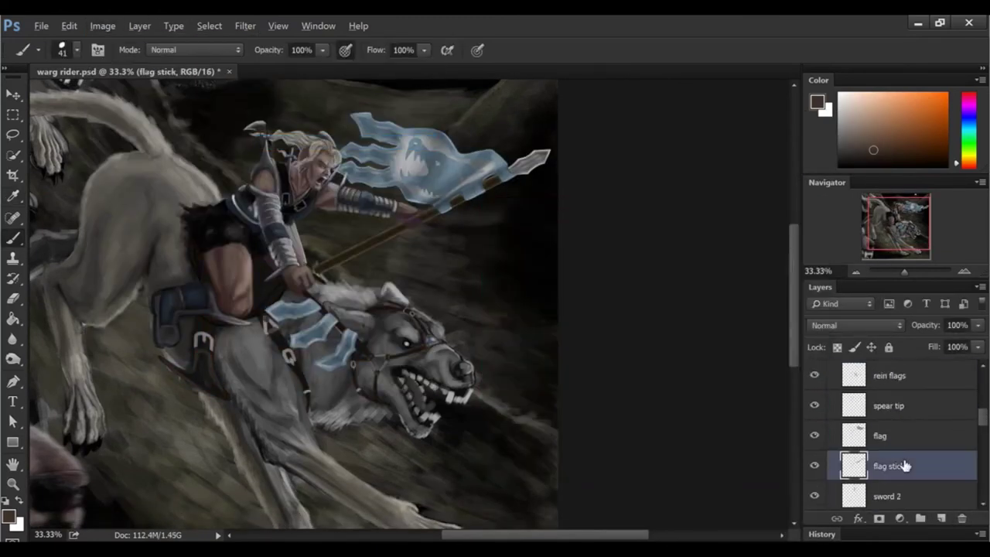
key("ctrl+j")
key("ctrl+u")
left_click_drag(619, 356, 543, 356)
key("Return")
left_click(855, 271)
Step: Paint a brush stroke with the Brush tool and collapse the man layer group
key("b")
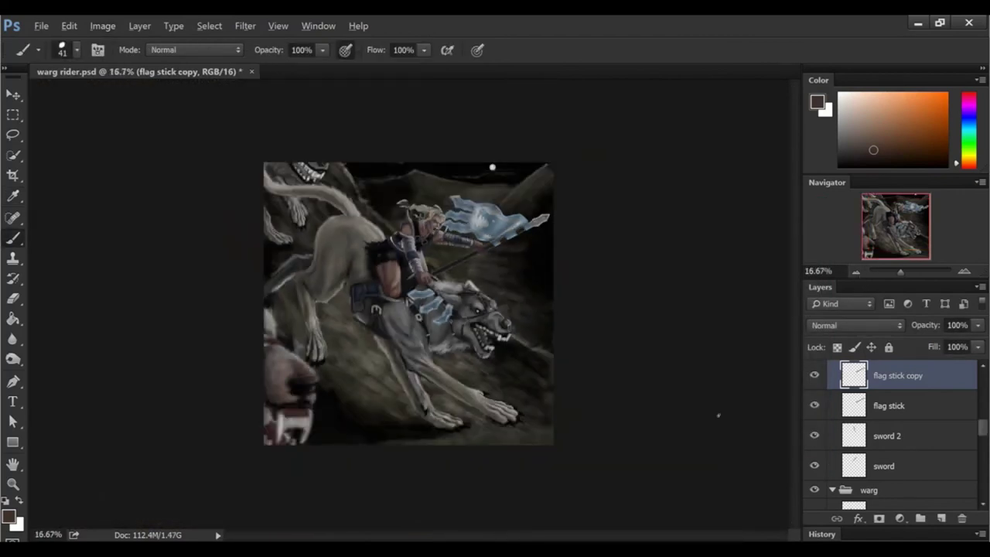
left_click_drag(982, 427, 928, 395)
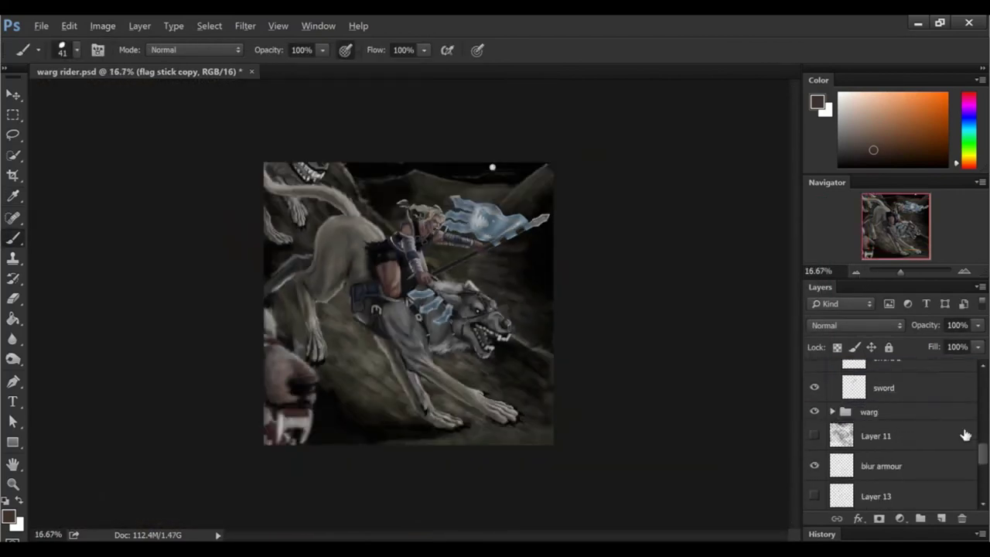
scroll(928, 395, "up", 3)
left_click(838, 389)
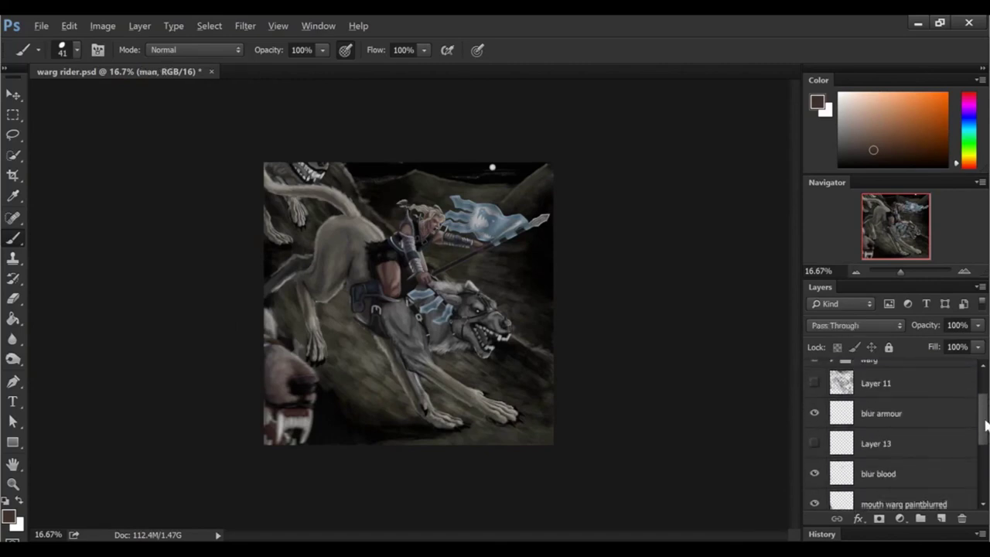
Step: Desaturate the blur armour layer to Saturation -100 via Hue/Saturation
left_click(902, 413)
left_click(102, 25)
left_click(336, 141)
left_click_drag(620, 357, 544, 357)
left_click(777, 235)
key("ctrl+minus")
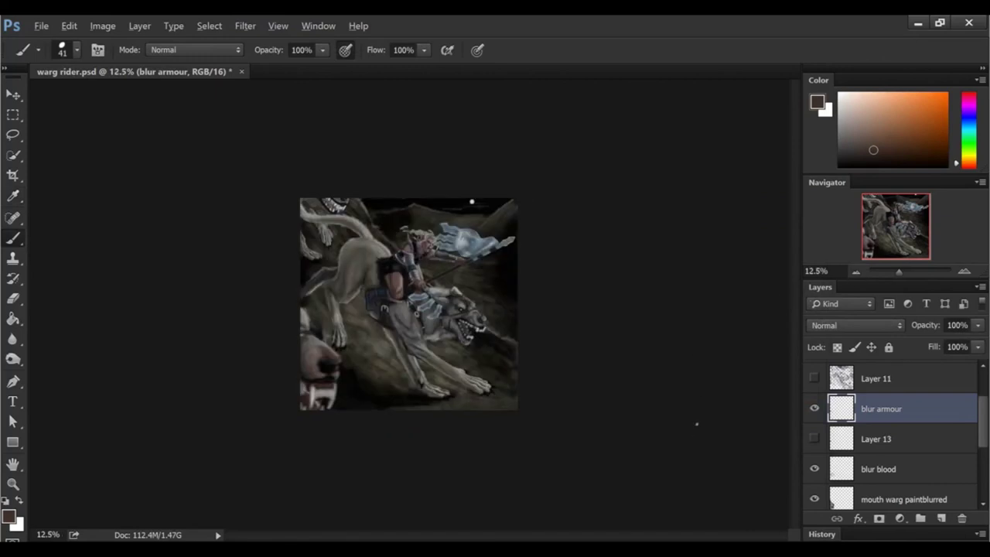